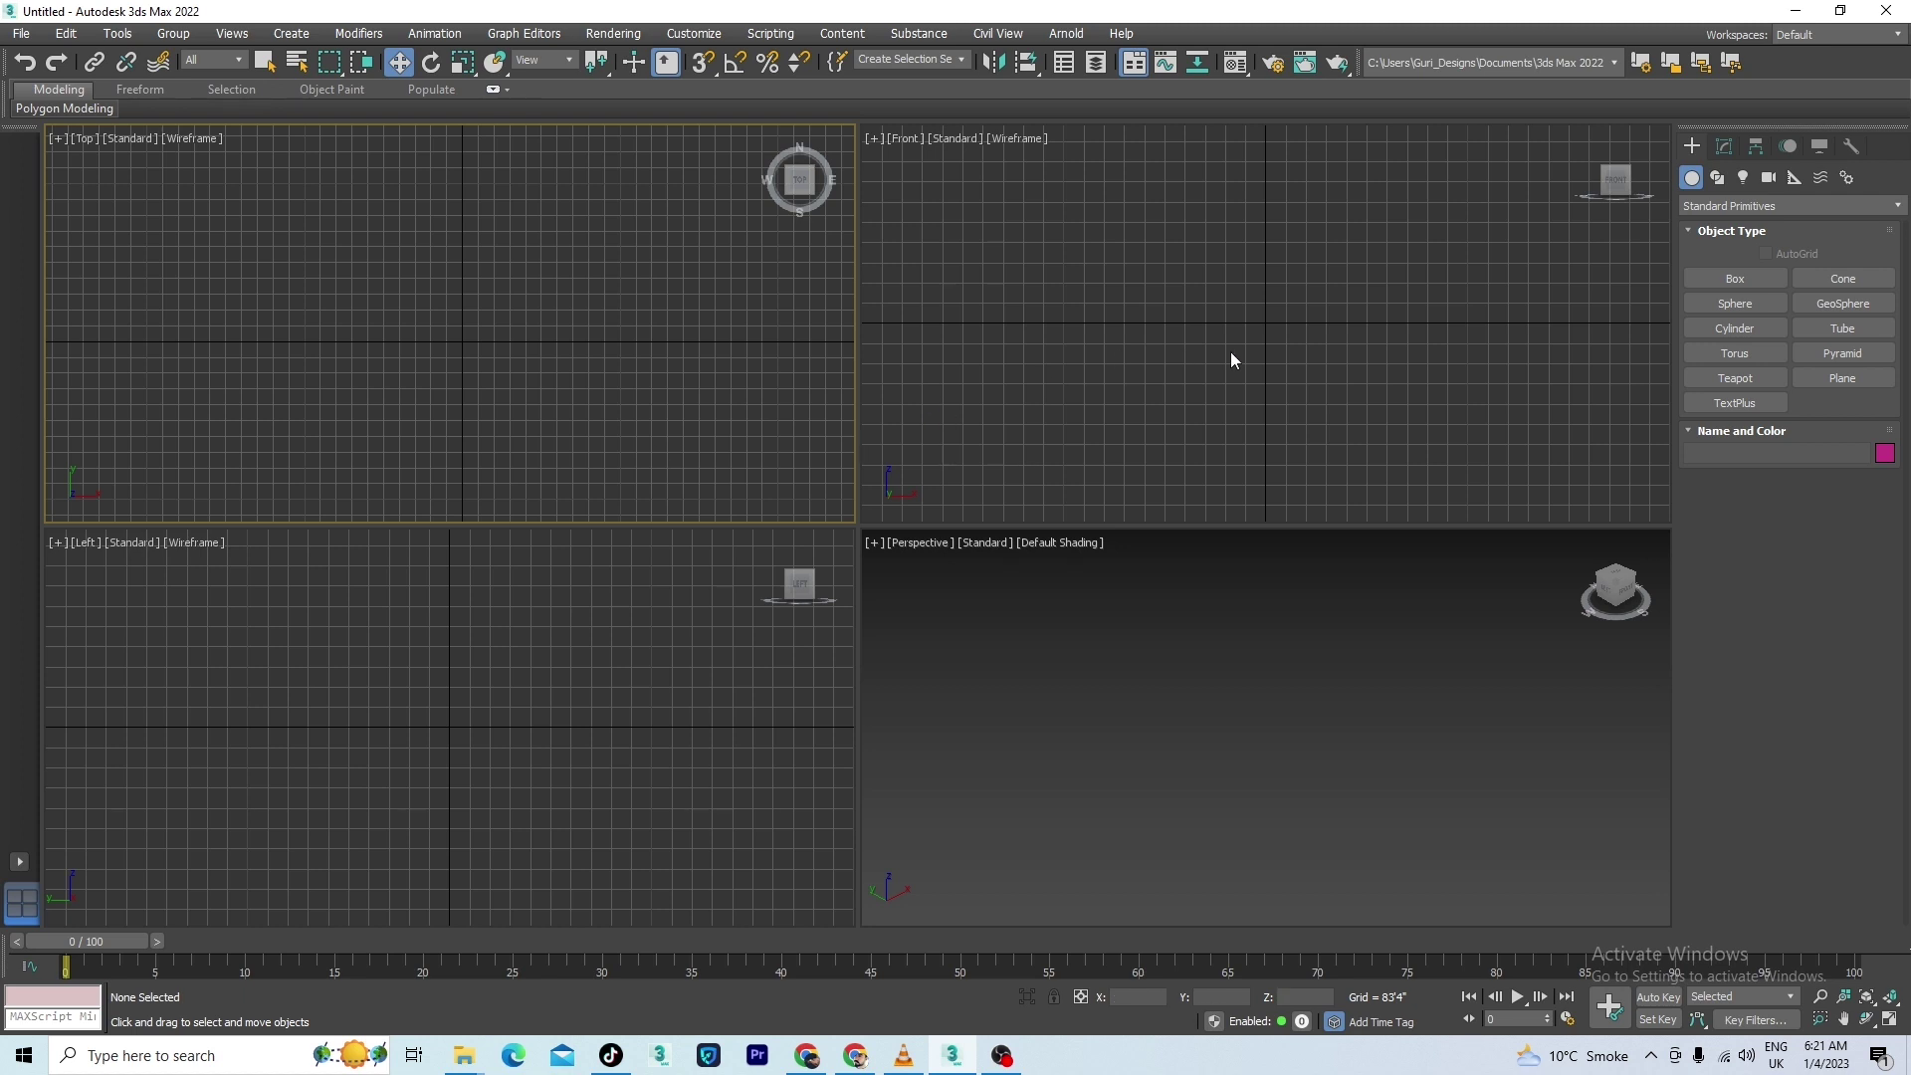
Create a box near the origin in the Top view, about 310' long, 394' wide and 152' high.
click(1734, 279)
drag(371, 308, 448, 369)
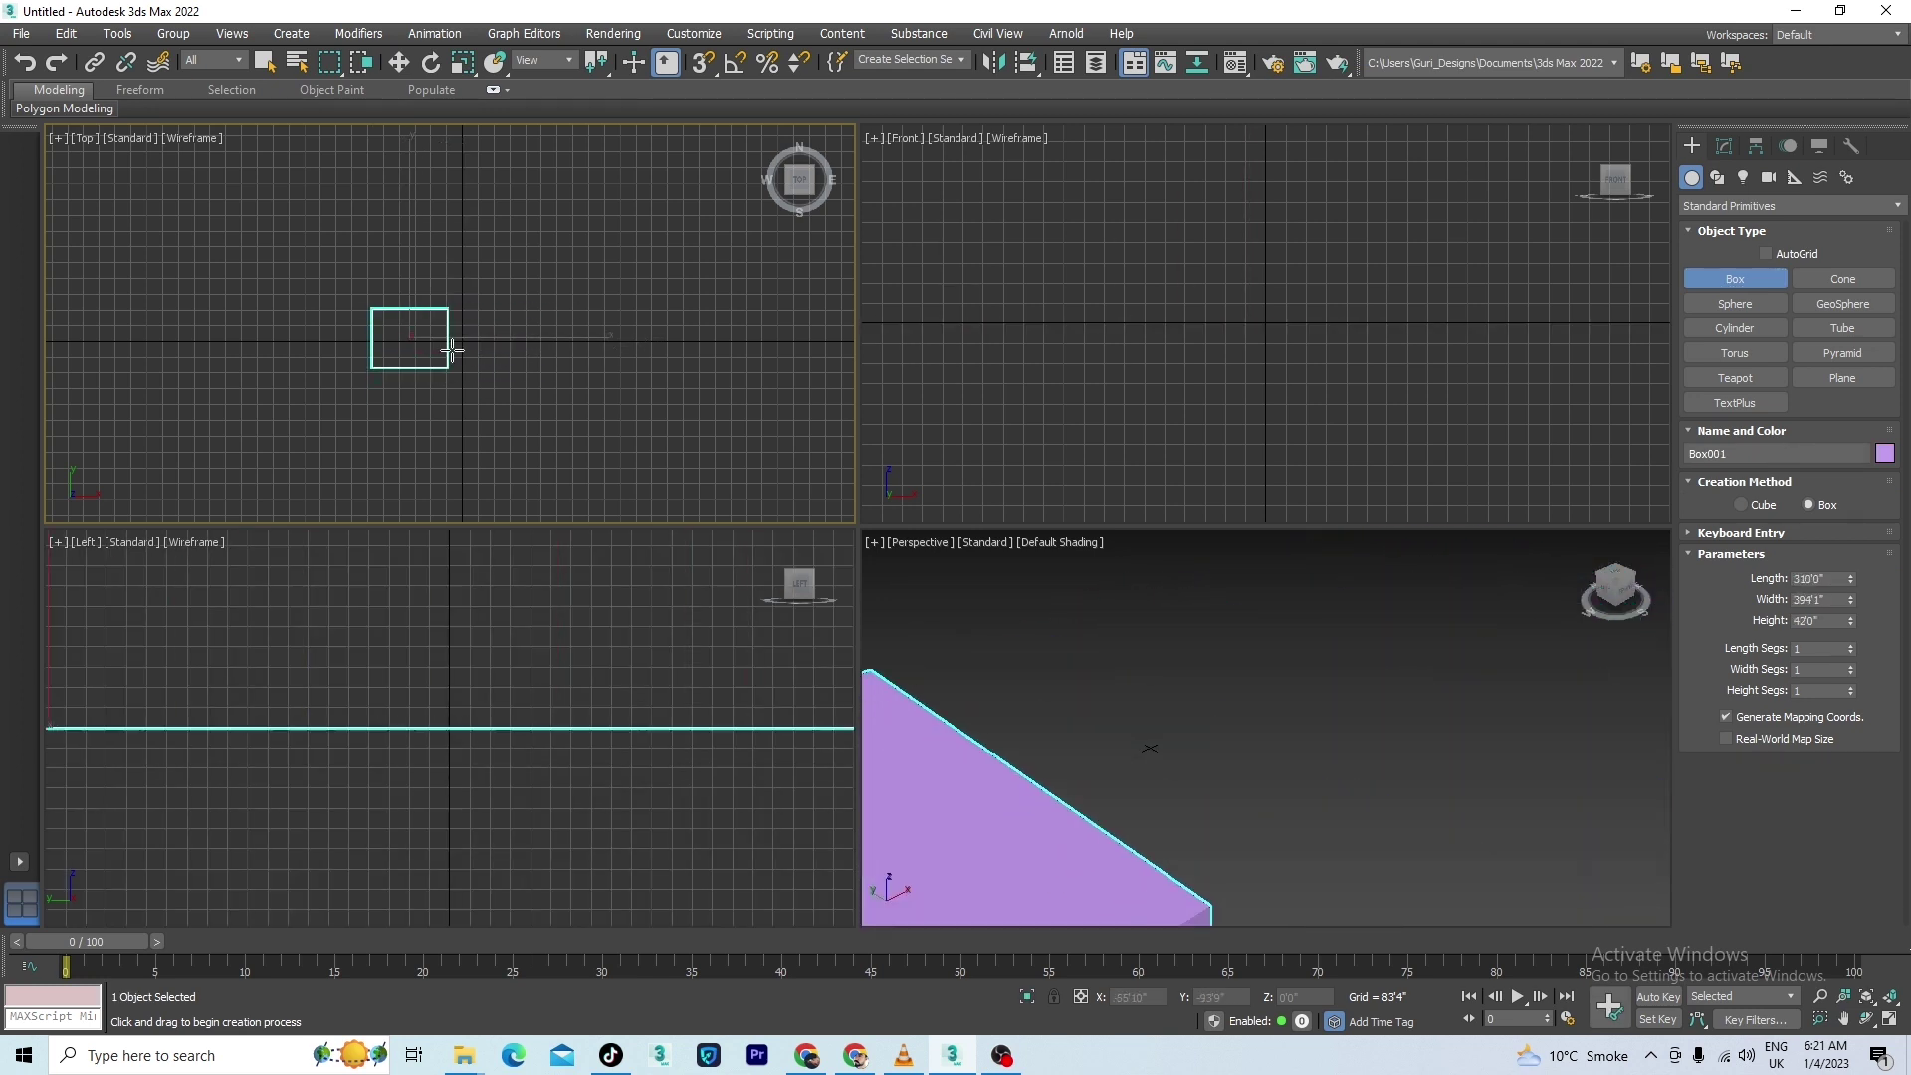
click(453, 328)
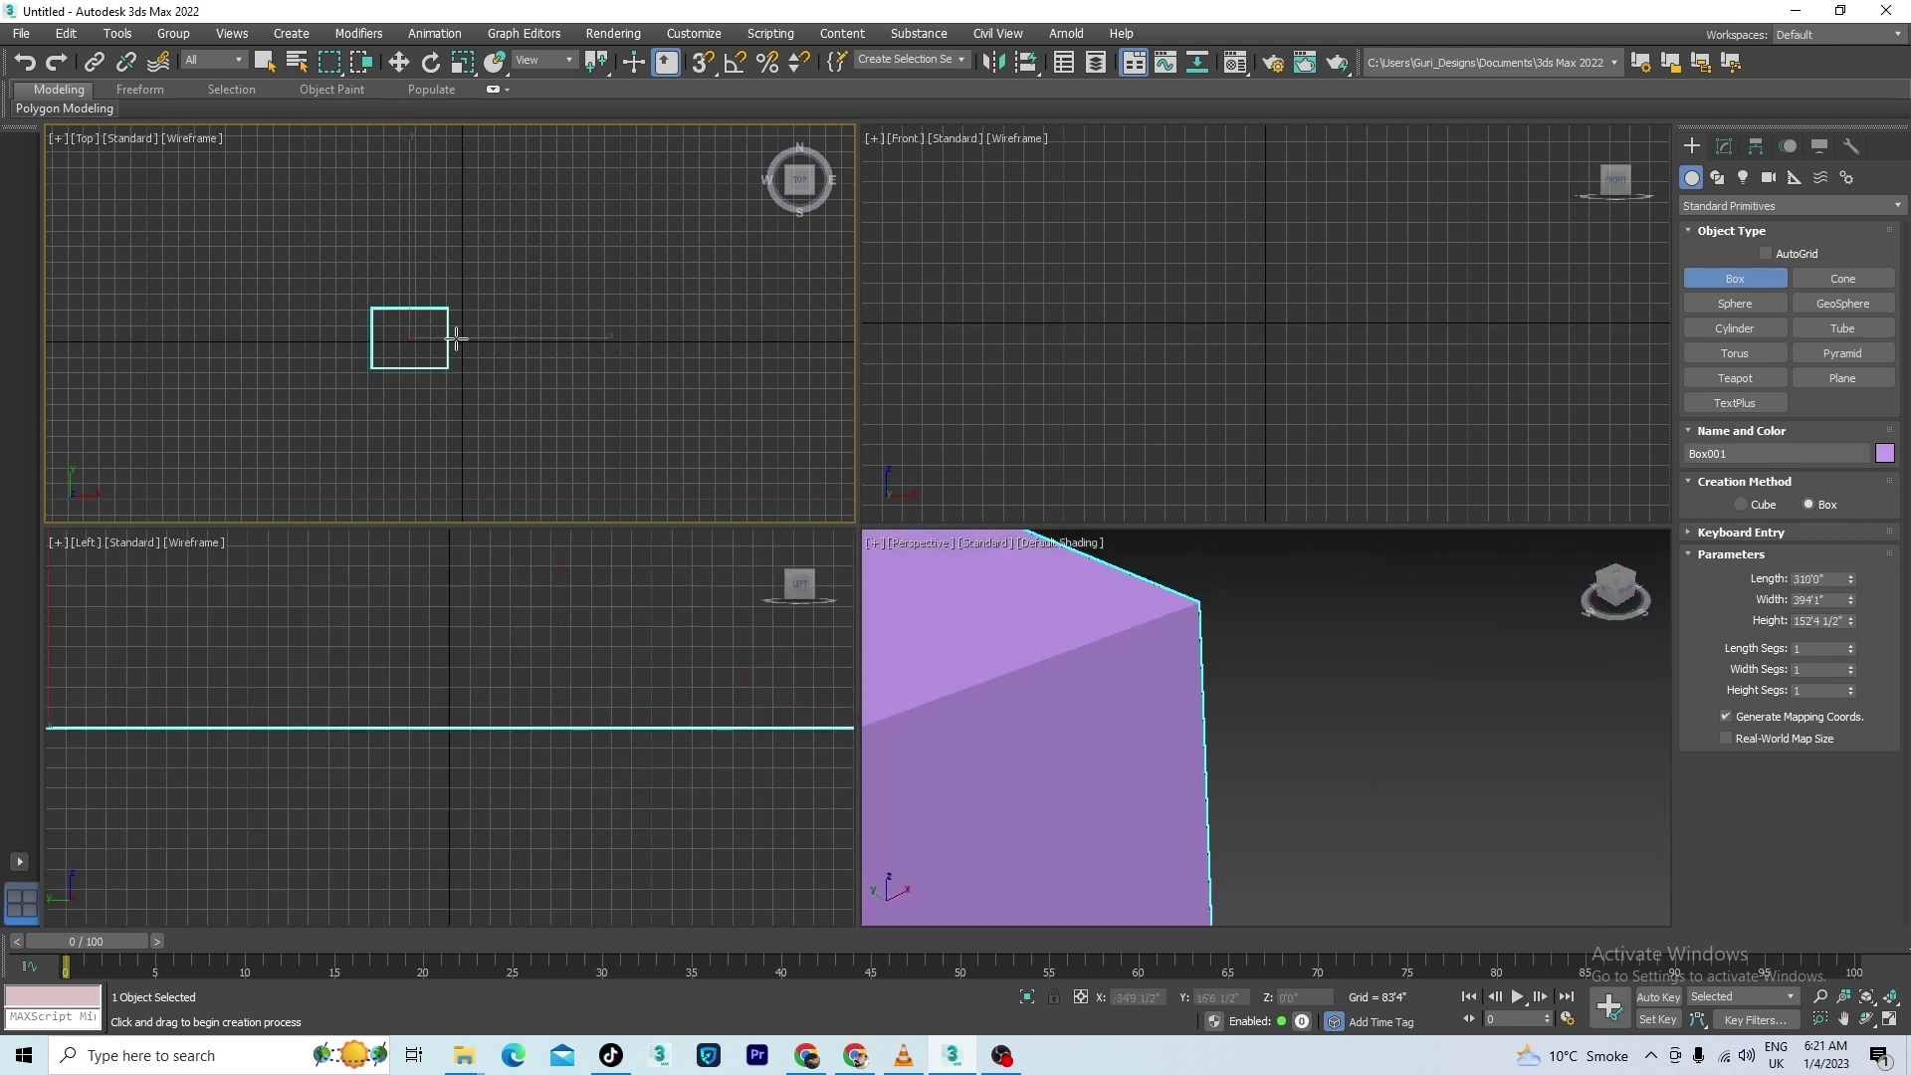
Create a cone beside the box with a base radius of about 208', a top radius of about 3'5" and a height of about 383'.
click(1842, 279)
drag(590, 364, 624, 384)
click(631, 315)
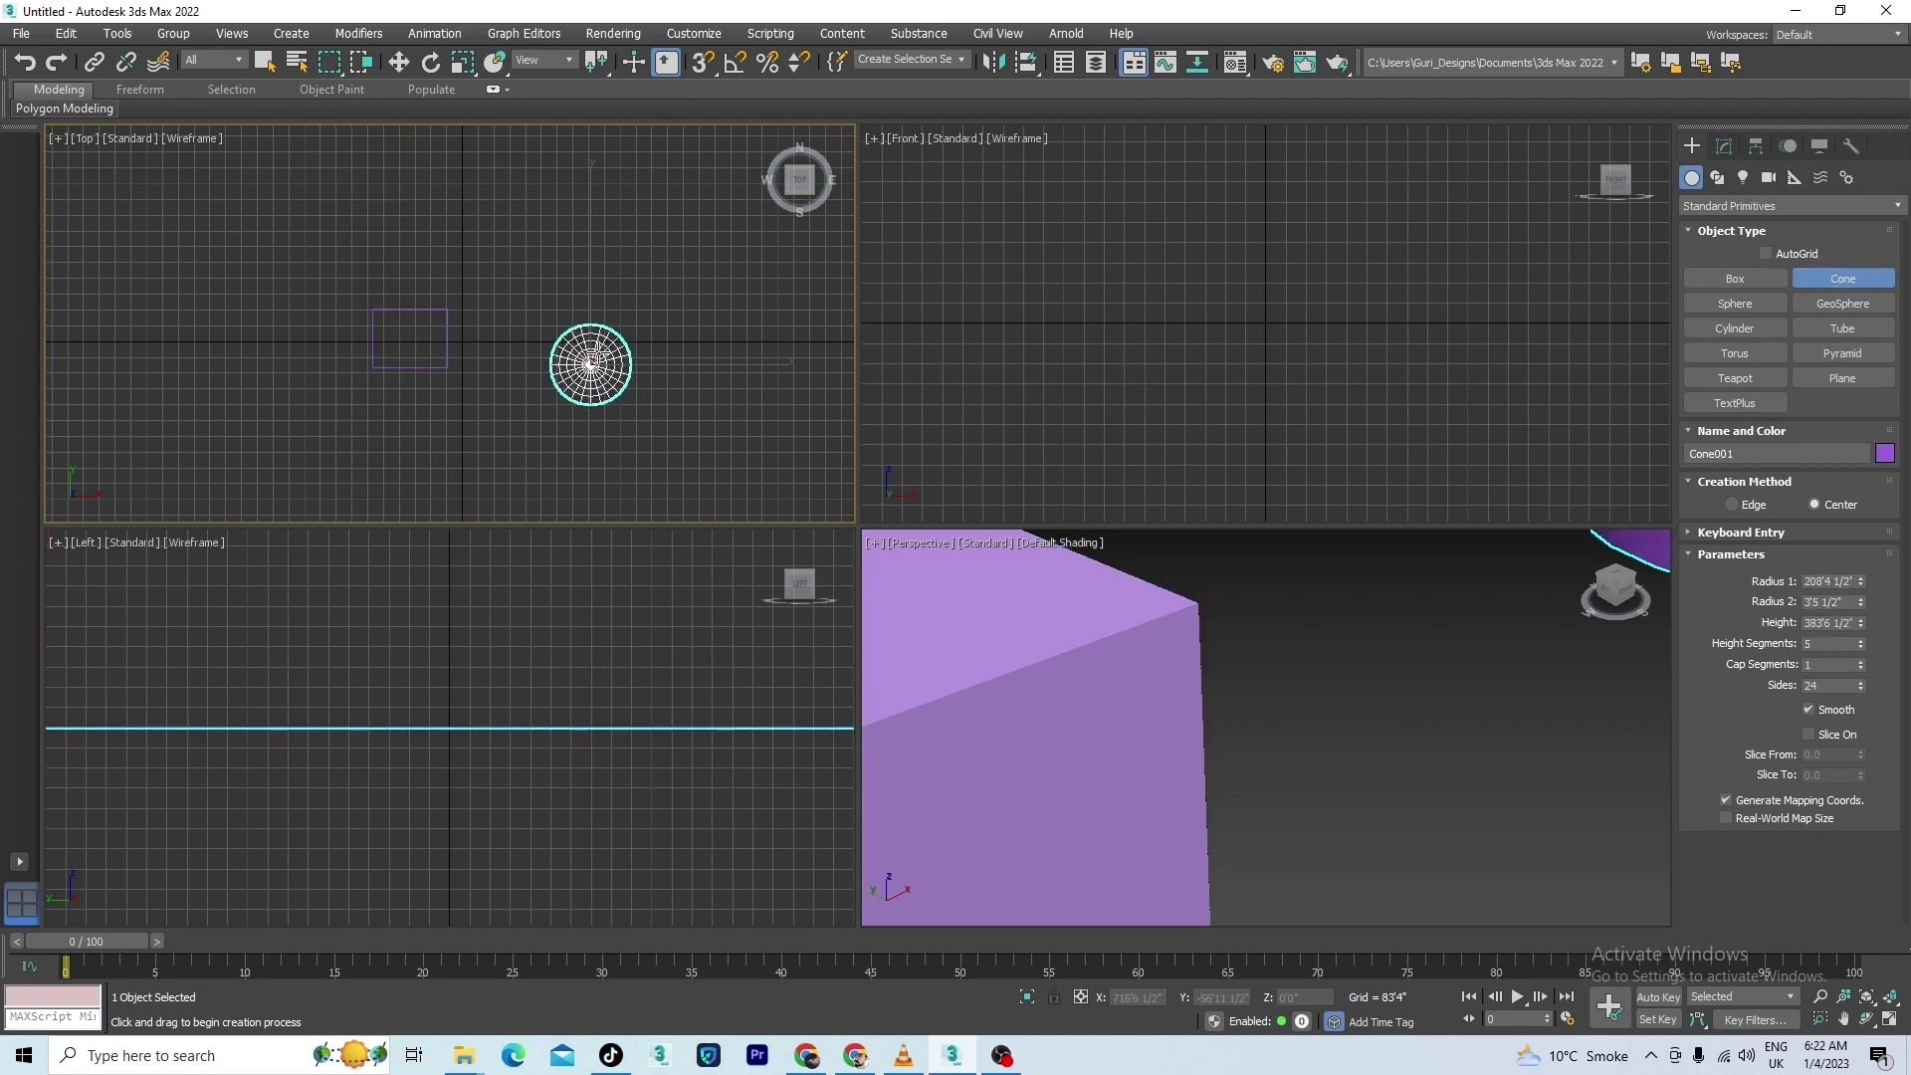
Move the cone along the X axis toward the box, to an X position of about 319'.
key(w)
scroll(637, 211, down, 2)
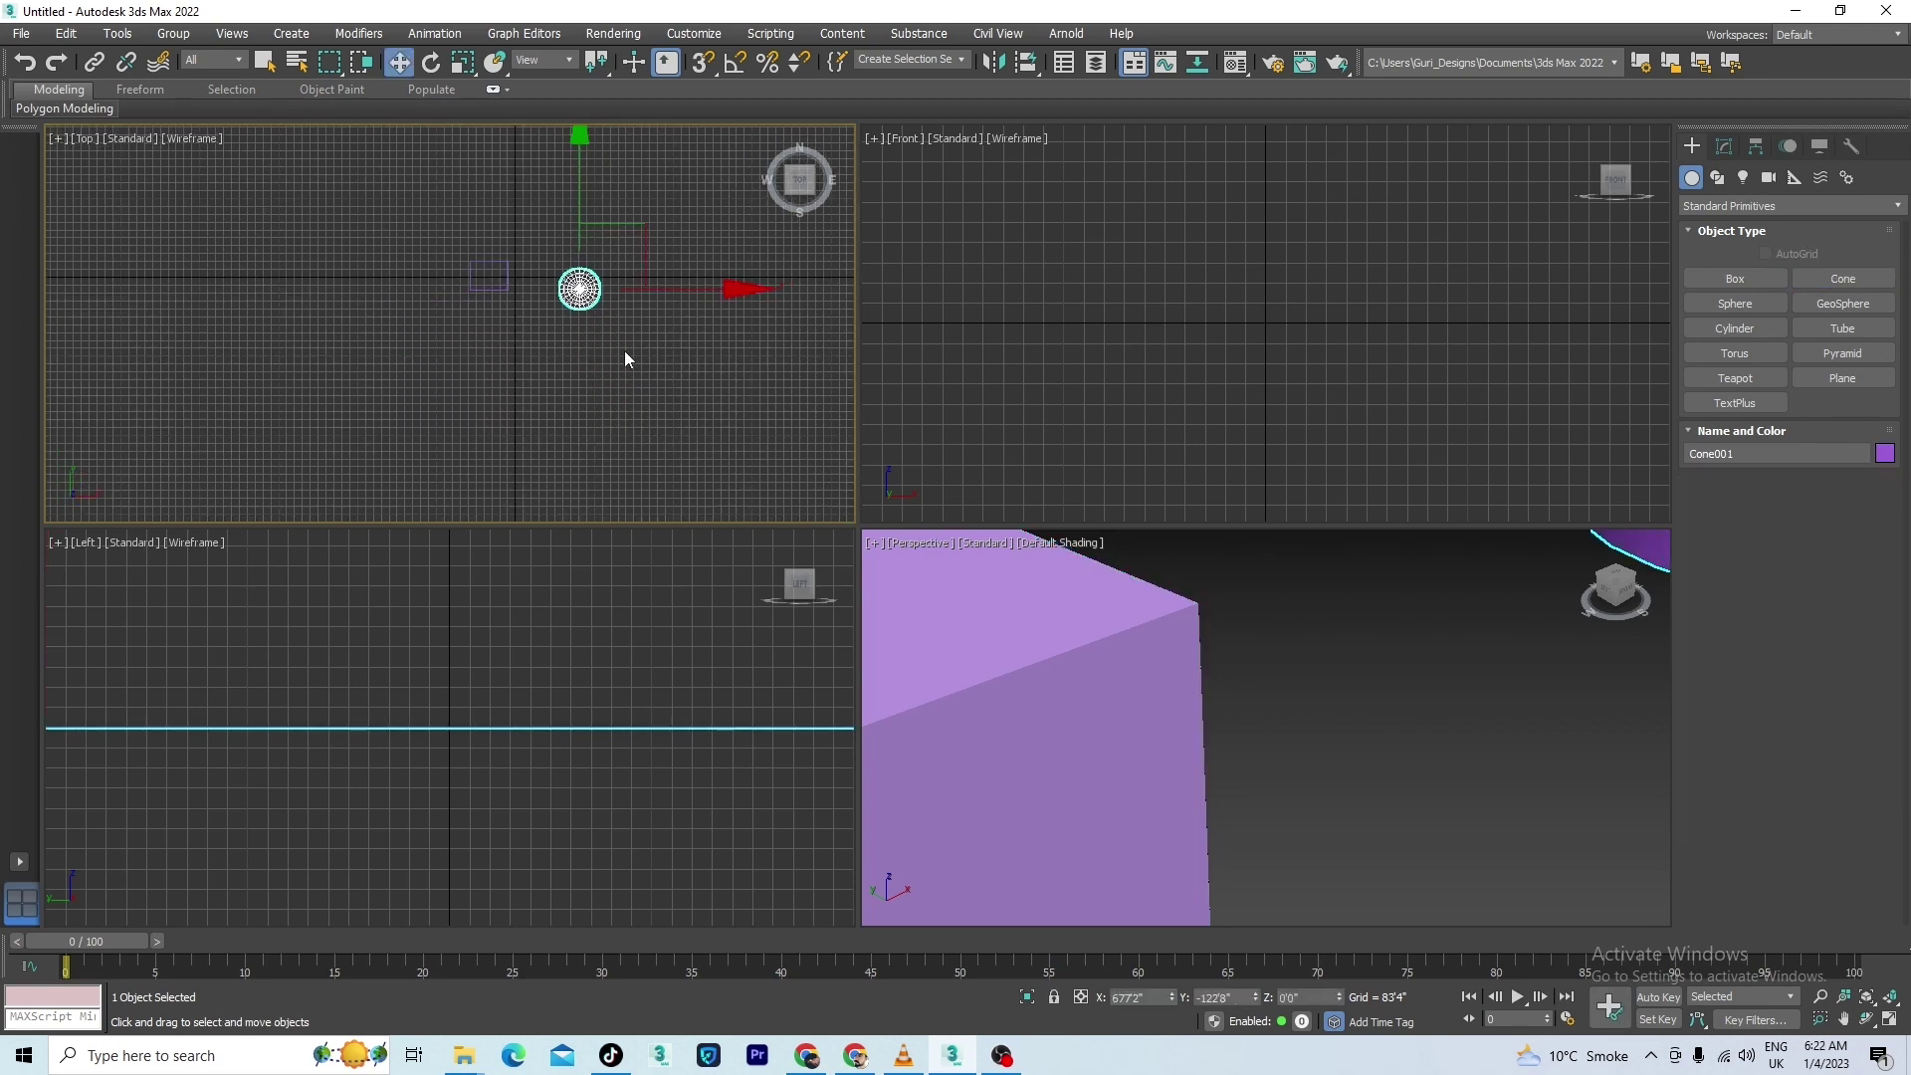
scroll(625, 359, up, 3)
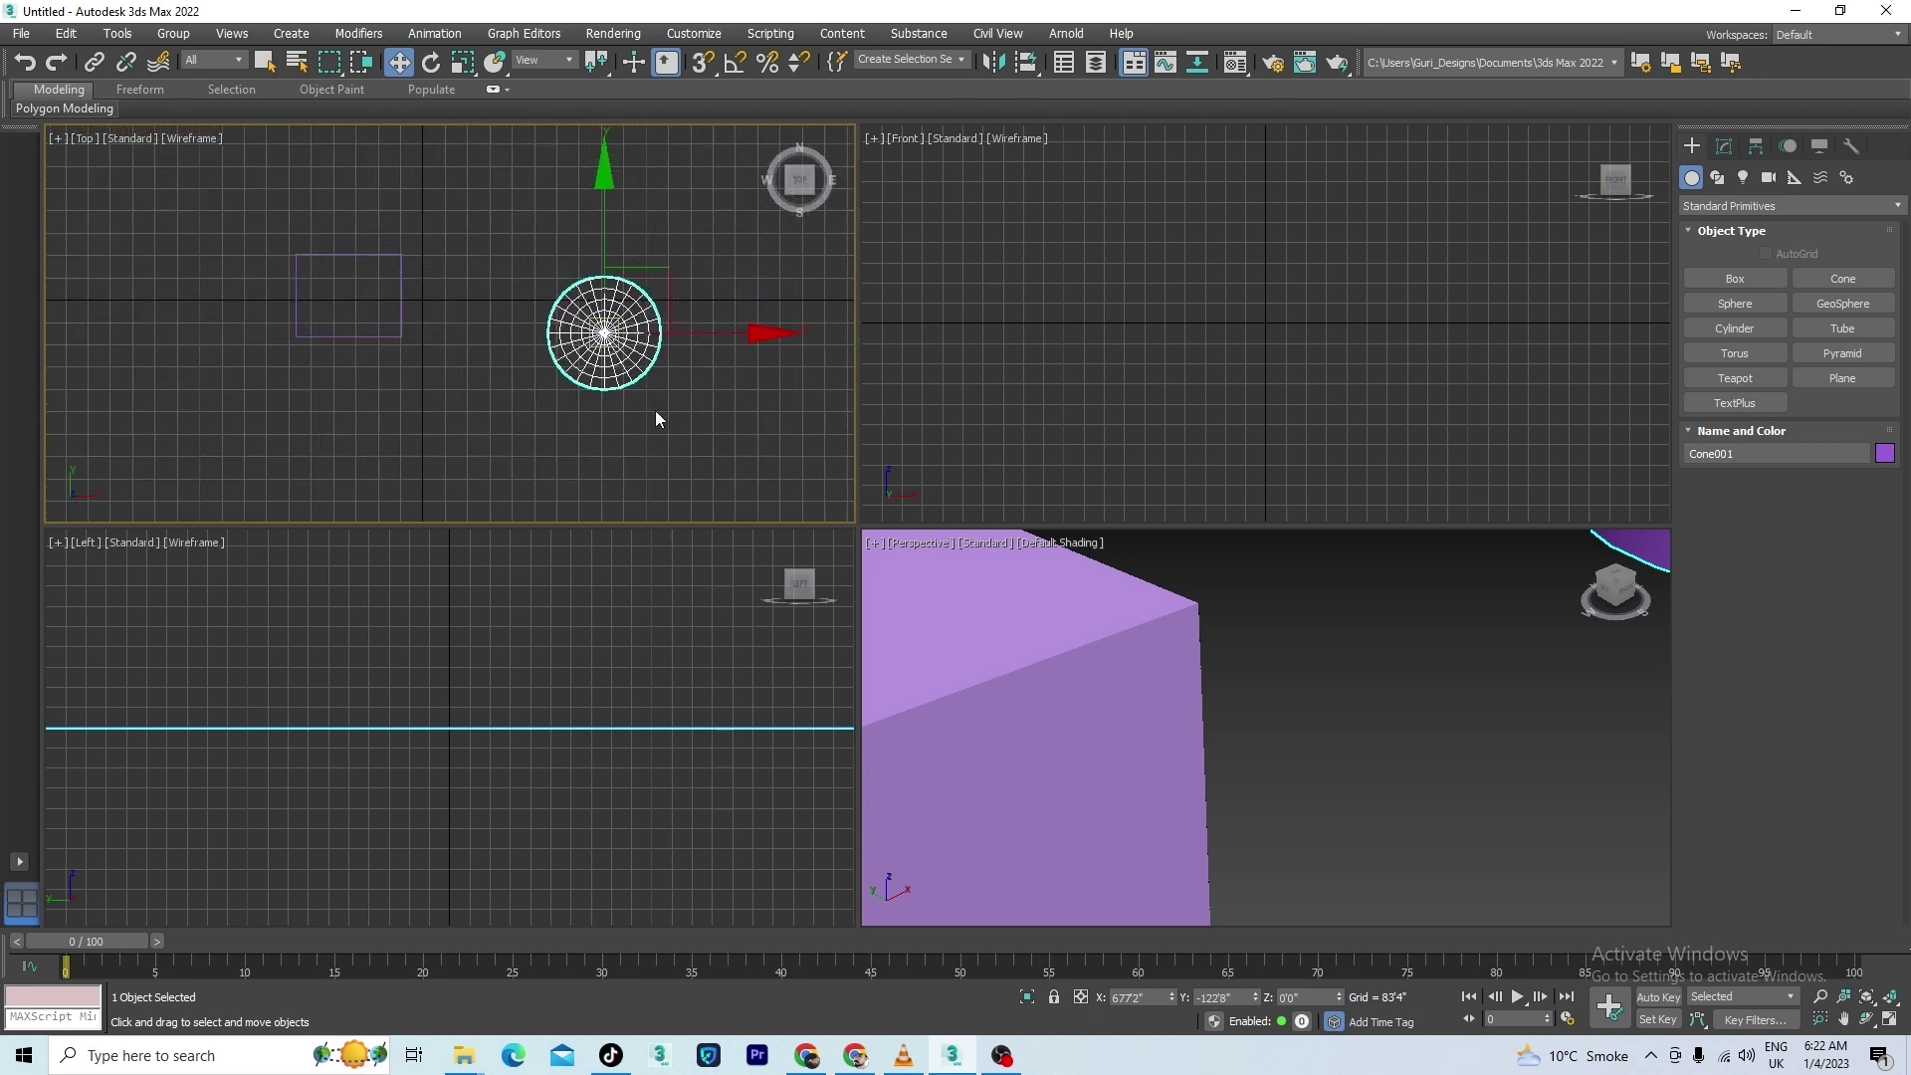
scroll(662, 383, down, 3)
drag(671, 329, 624, 327)
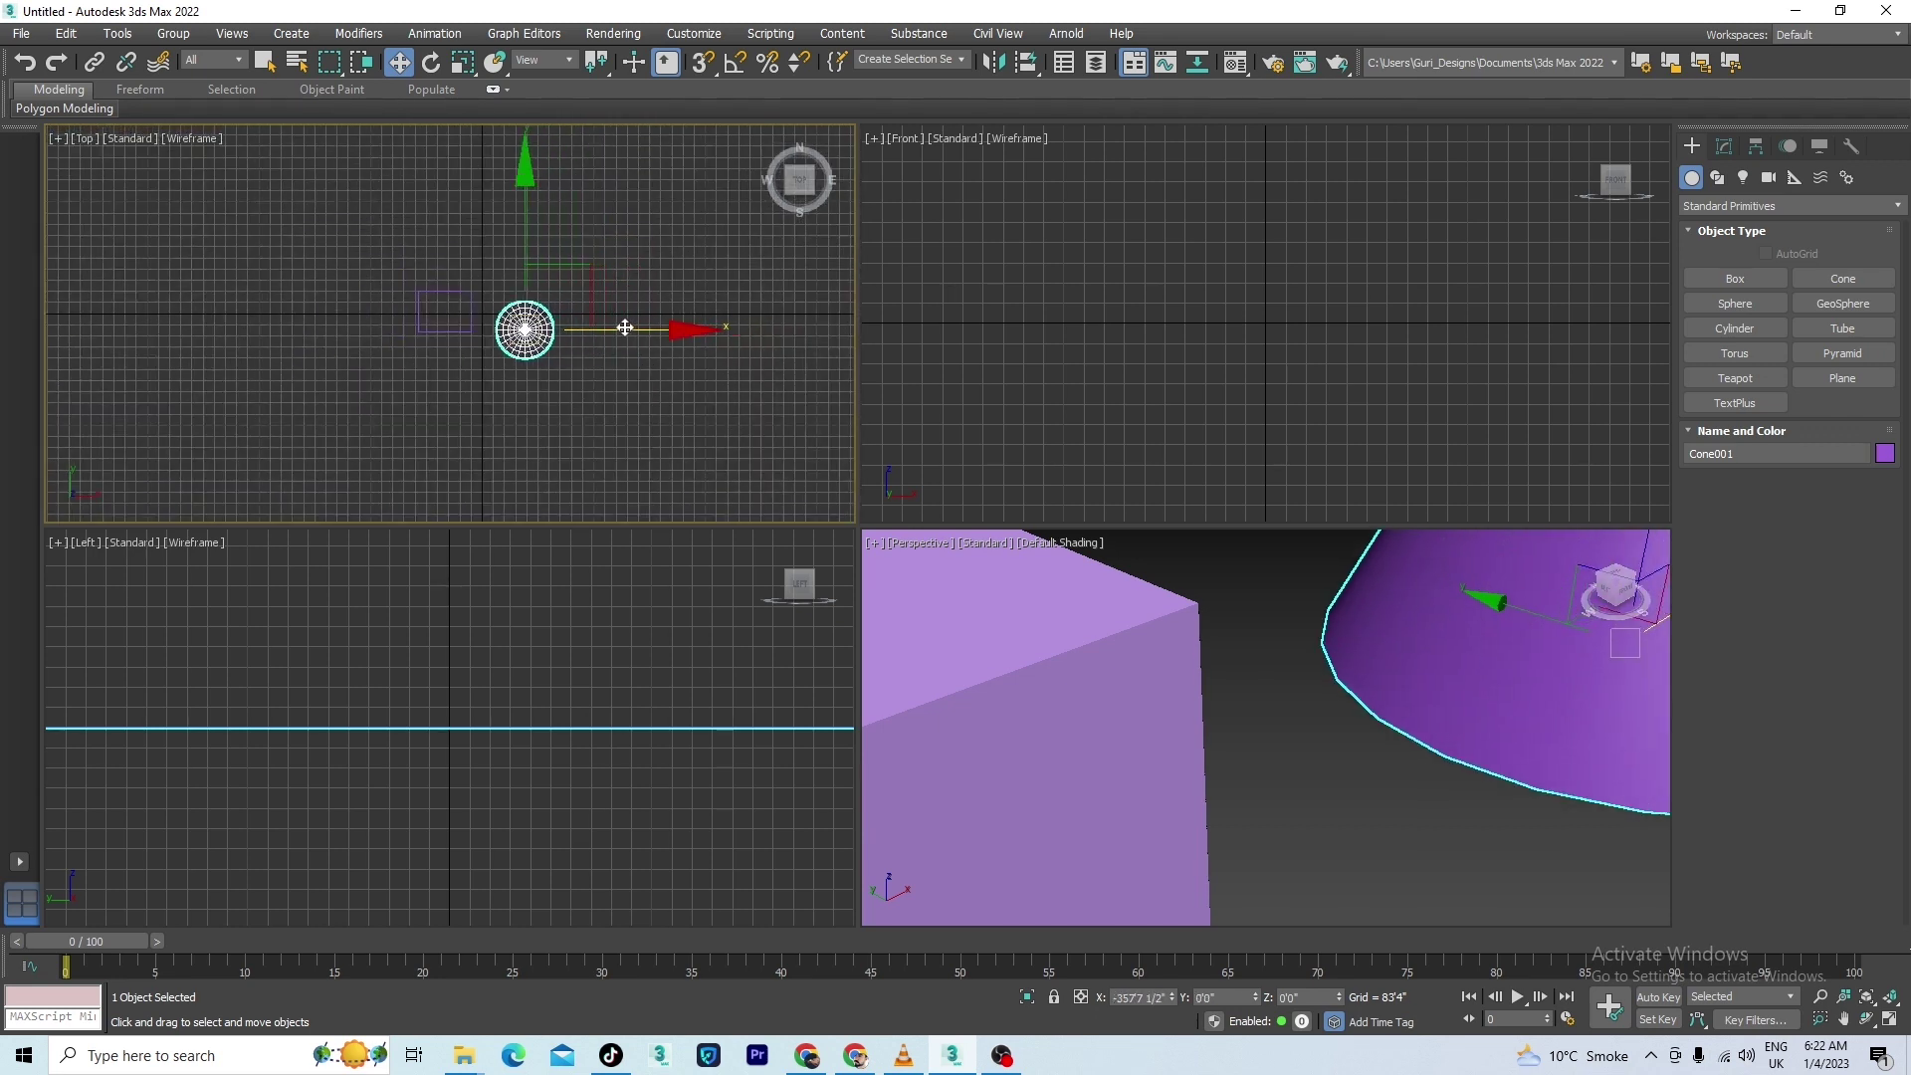
Create two similar-sized teapots side by side in the Top view, in front of the box and the cone.
scroll(618, 306, down, 2)
middle_drag(695, 392, 575, 432)
scroll(512, 398, up, 2)
scroll(480, 337, up, 2)
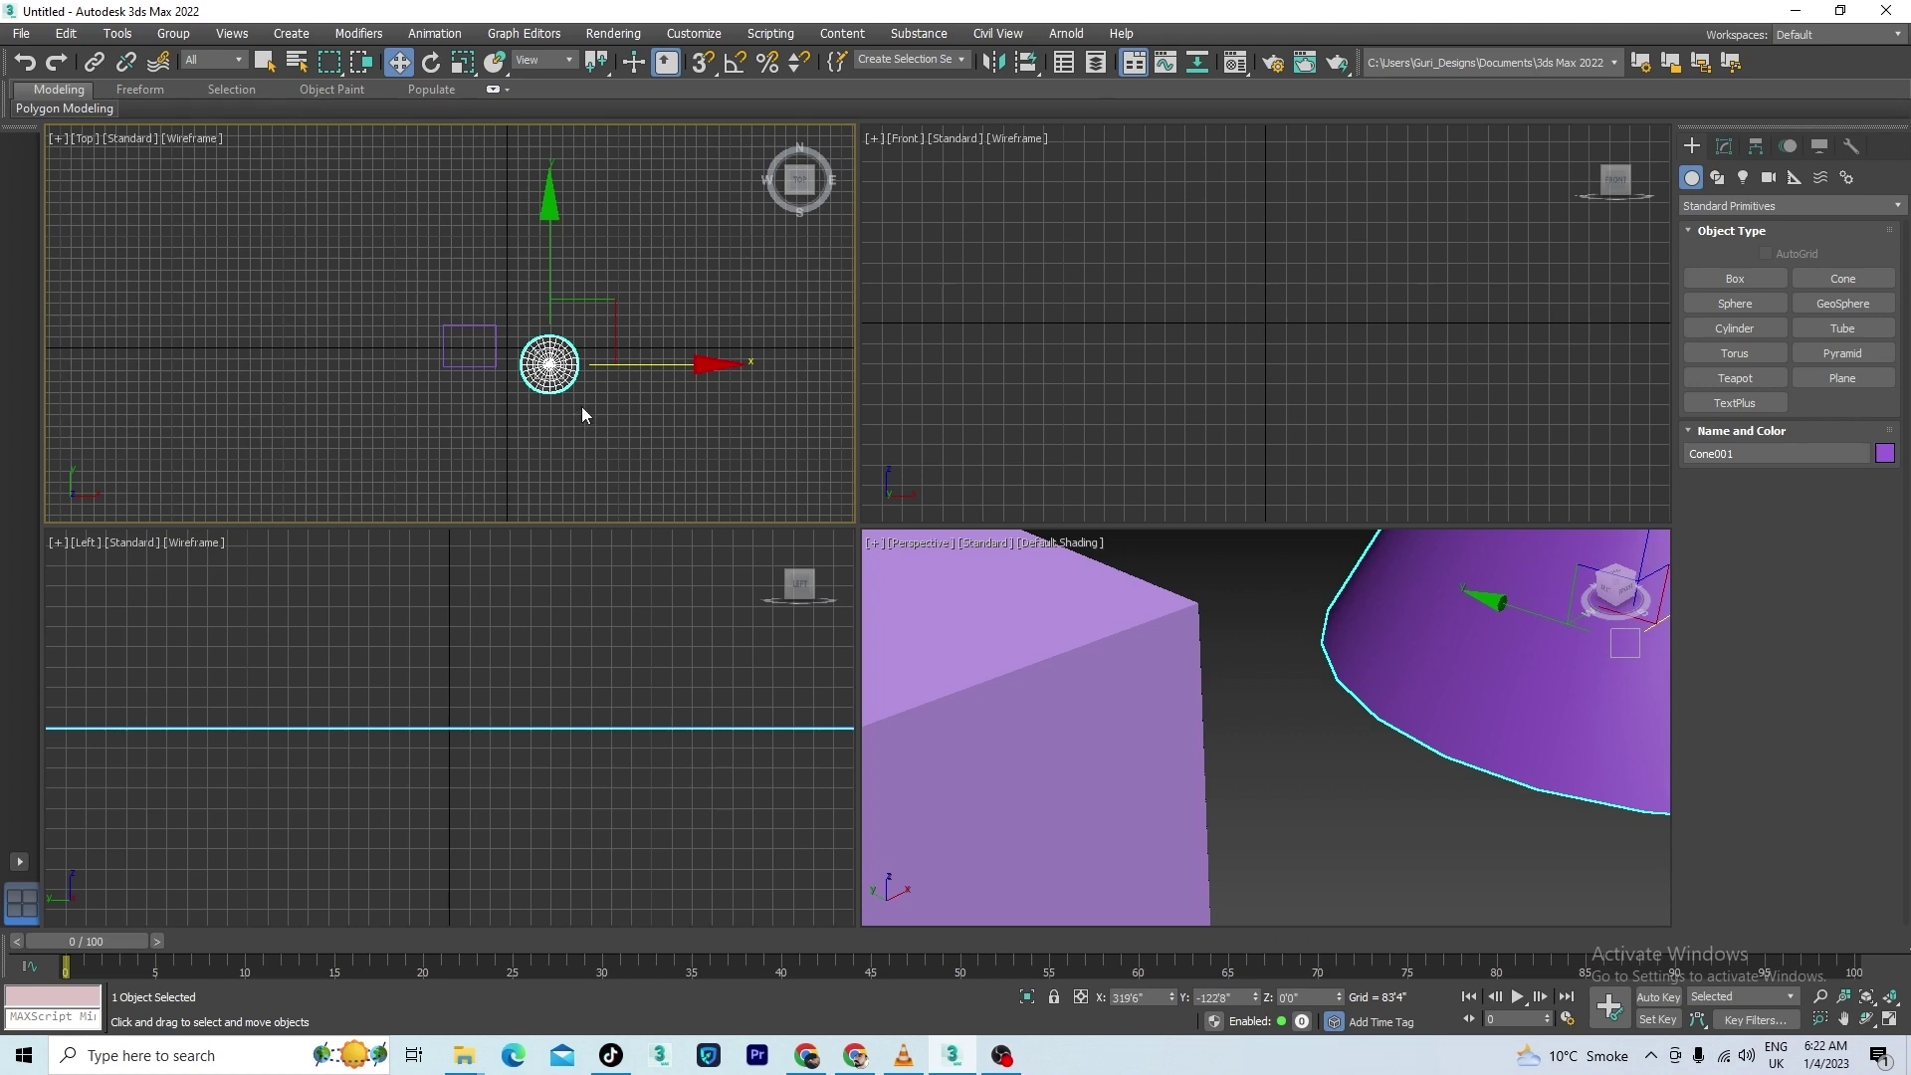
middle_drag(595, 402, 553, 388)
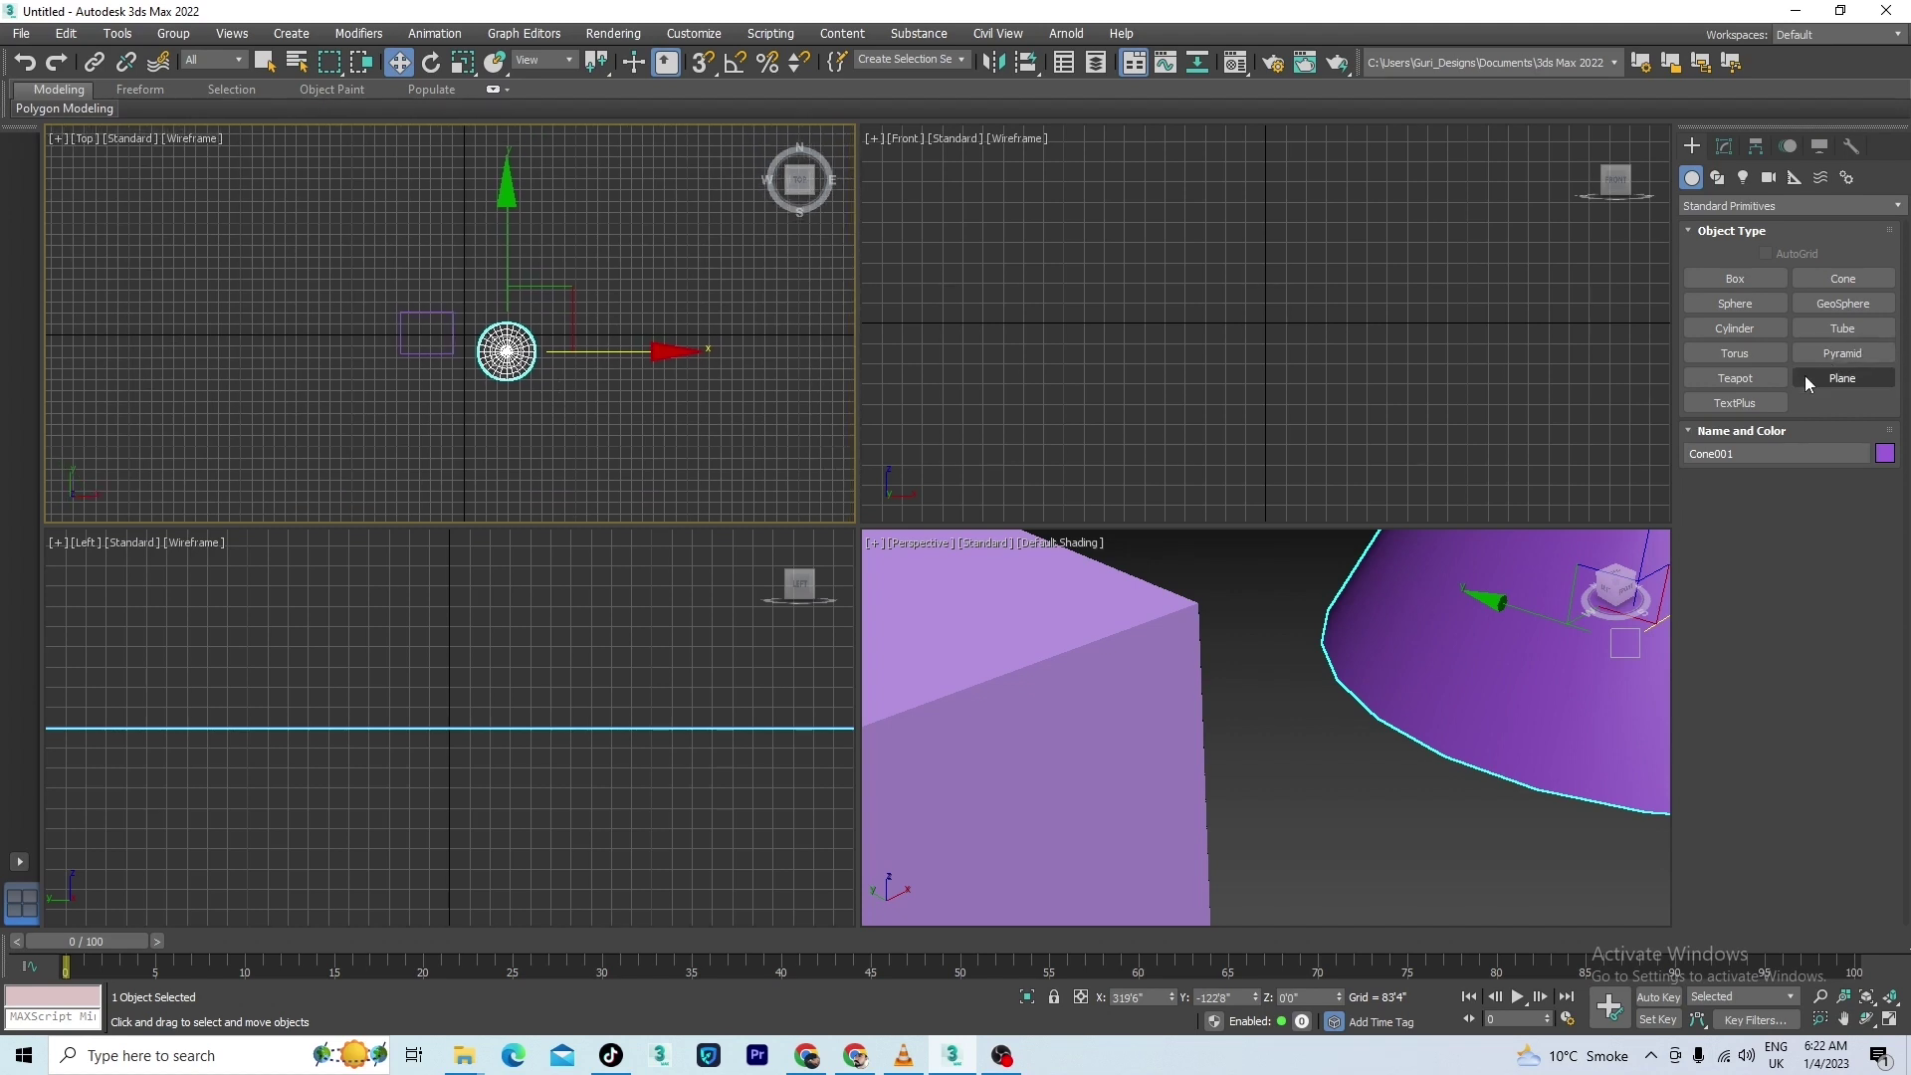
click(1740, 381)
drag(398, 417, 413, 435)
key(w)
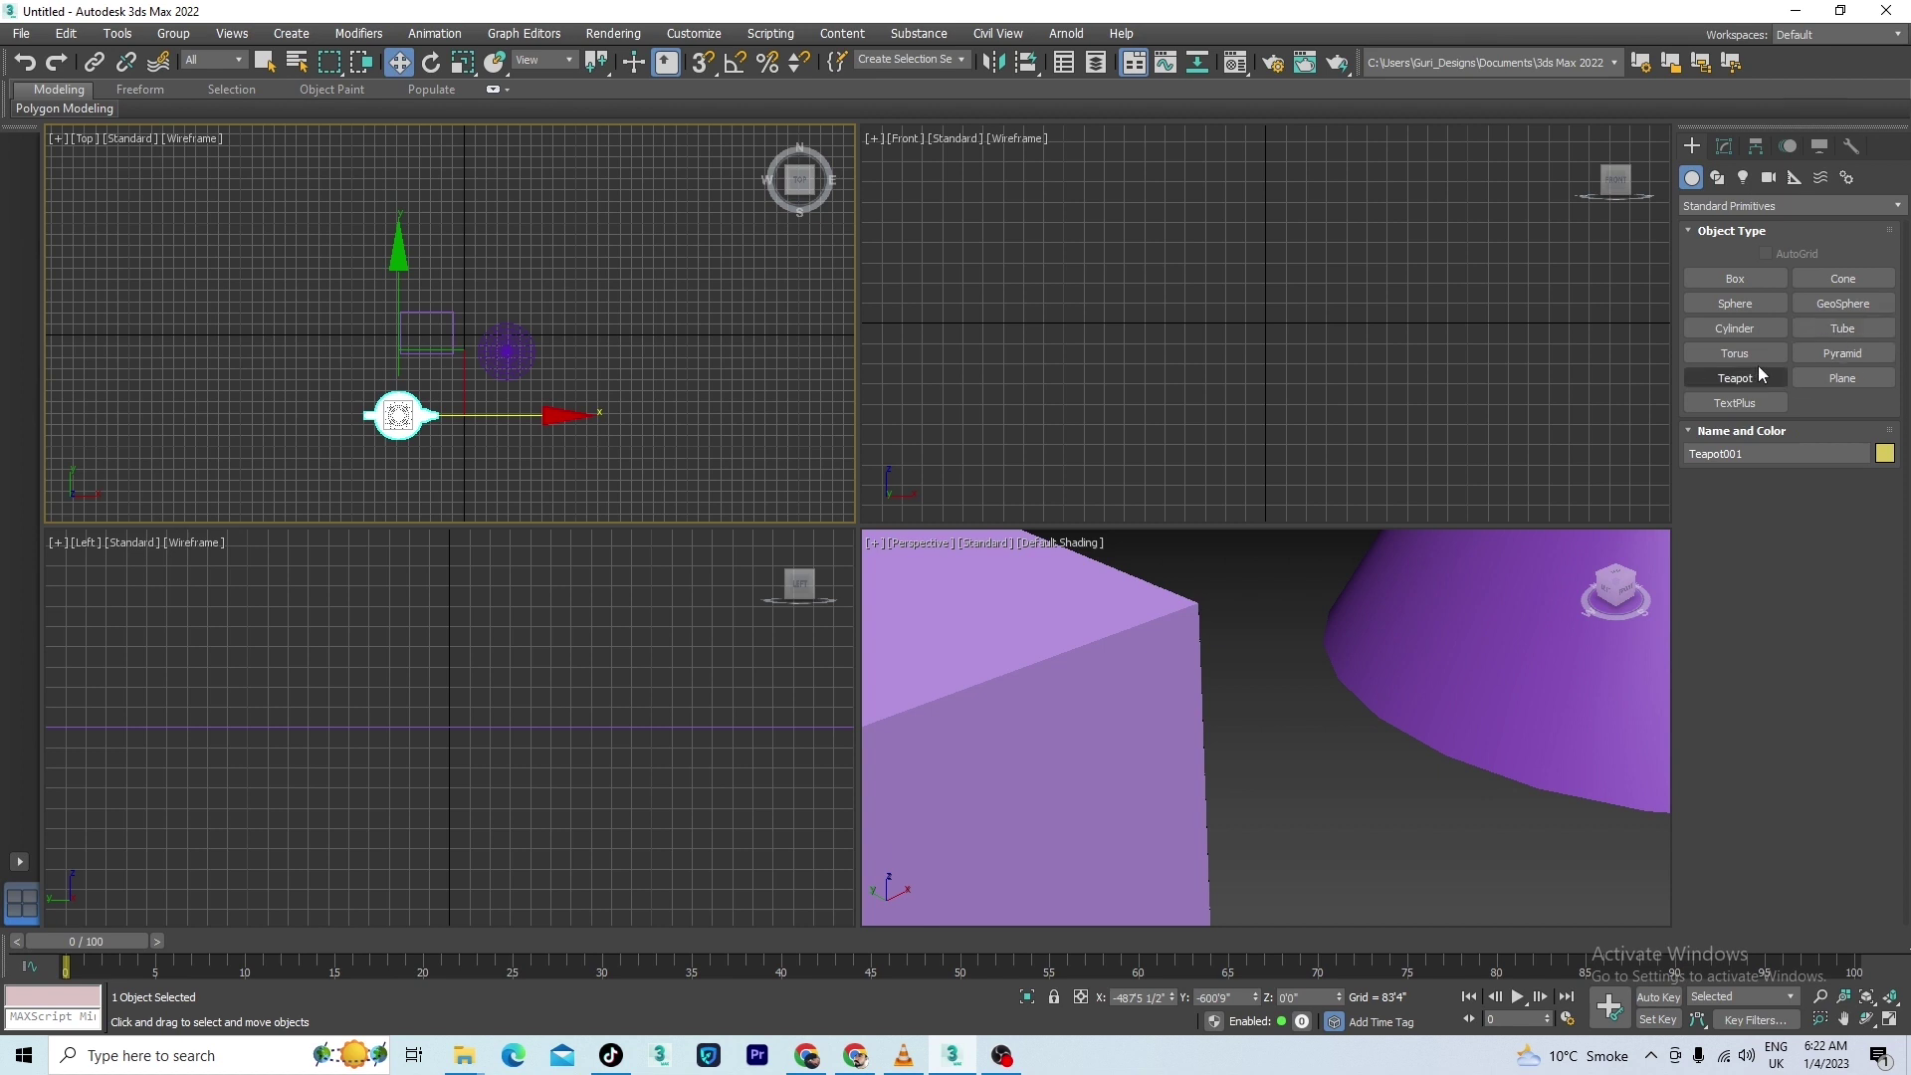
click(1736, 380)
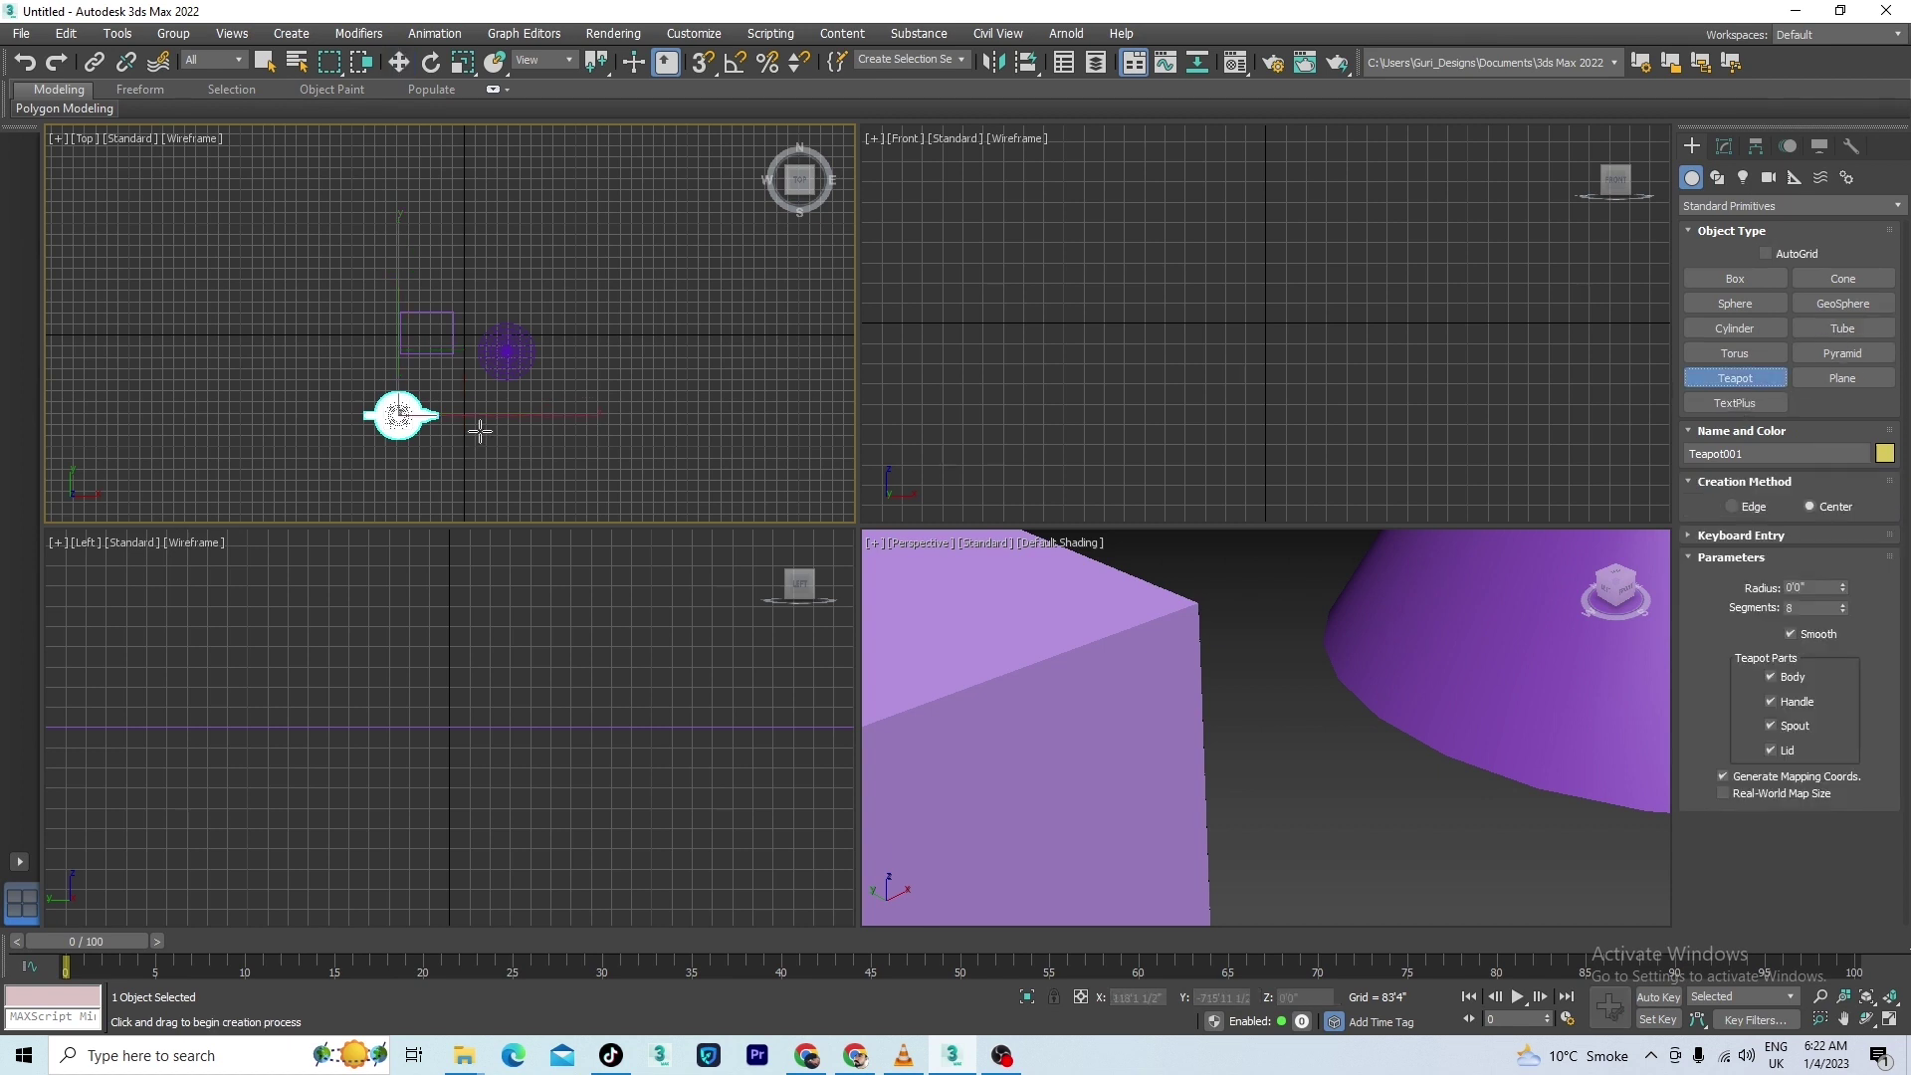
drag(482, 428, 498, 444)
key(w)
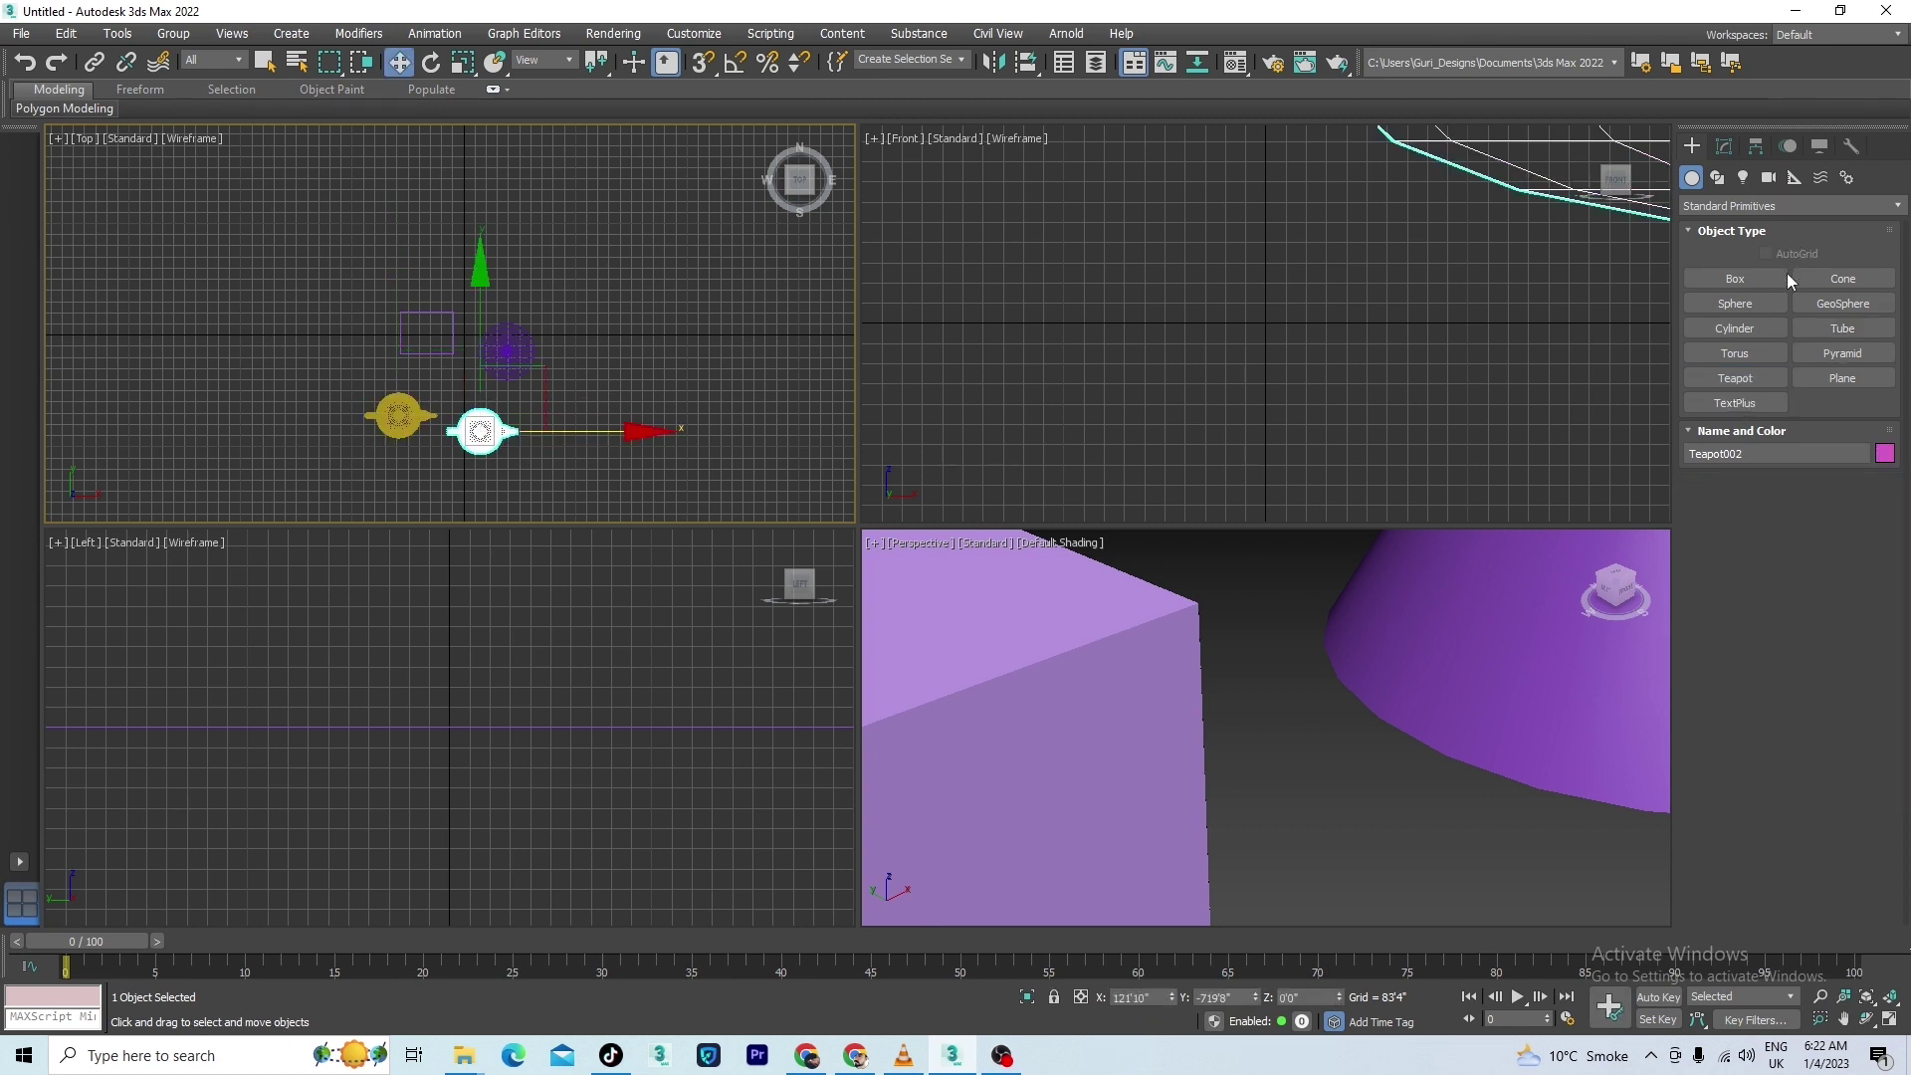
Create a cylinder in the Top view, in front of the first teapot.
scroll(702, 330, down, 4)
scroll(581, 381, up, 2)
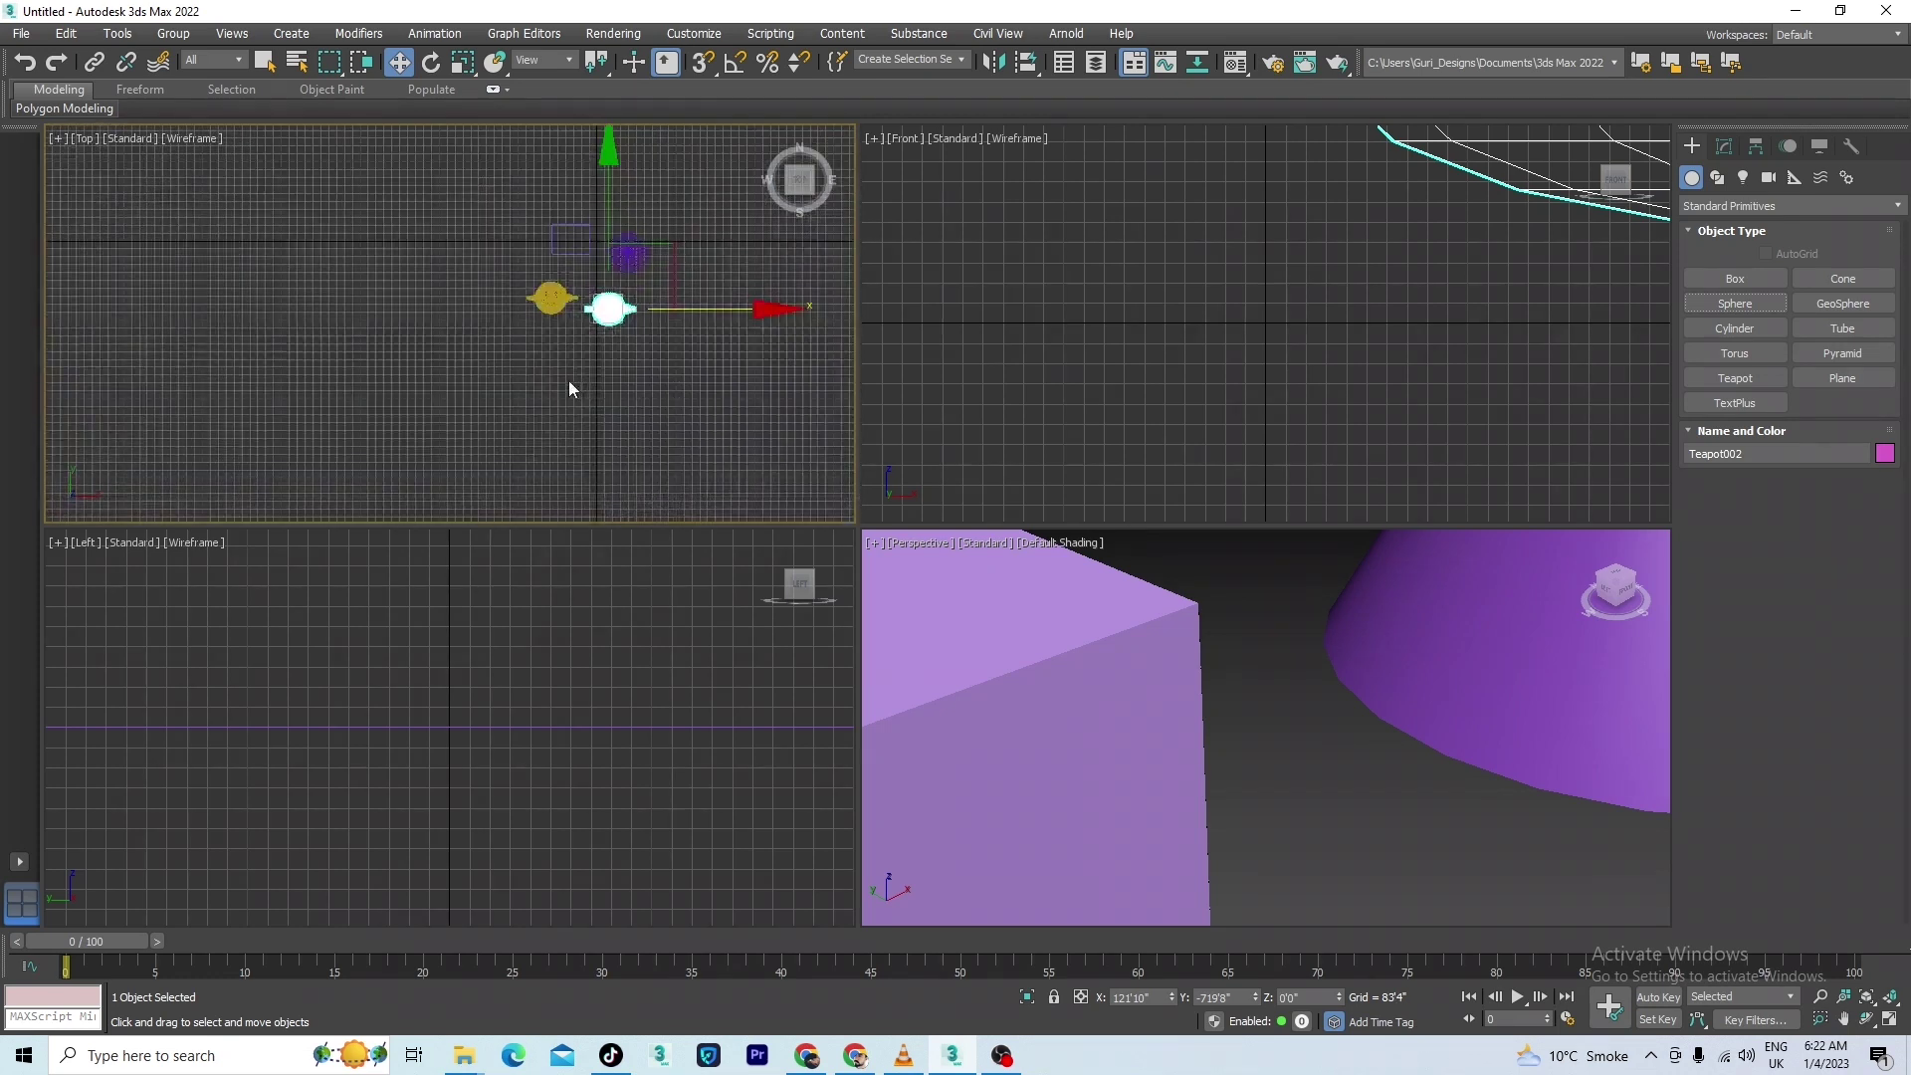
click(1750, 326)
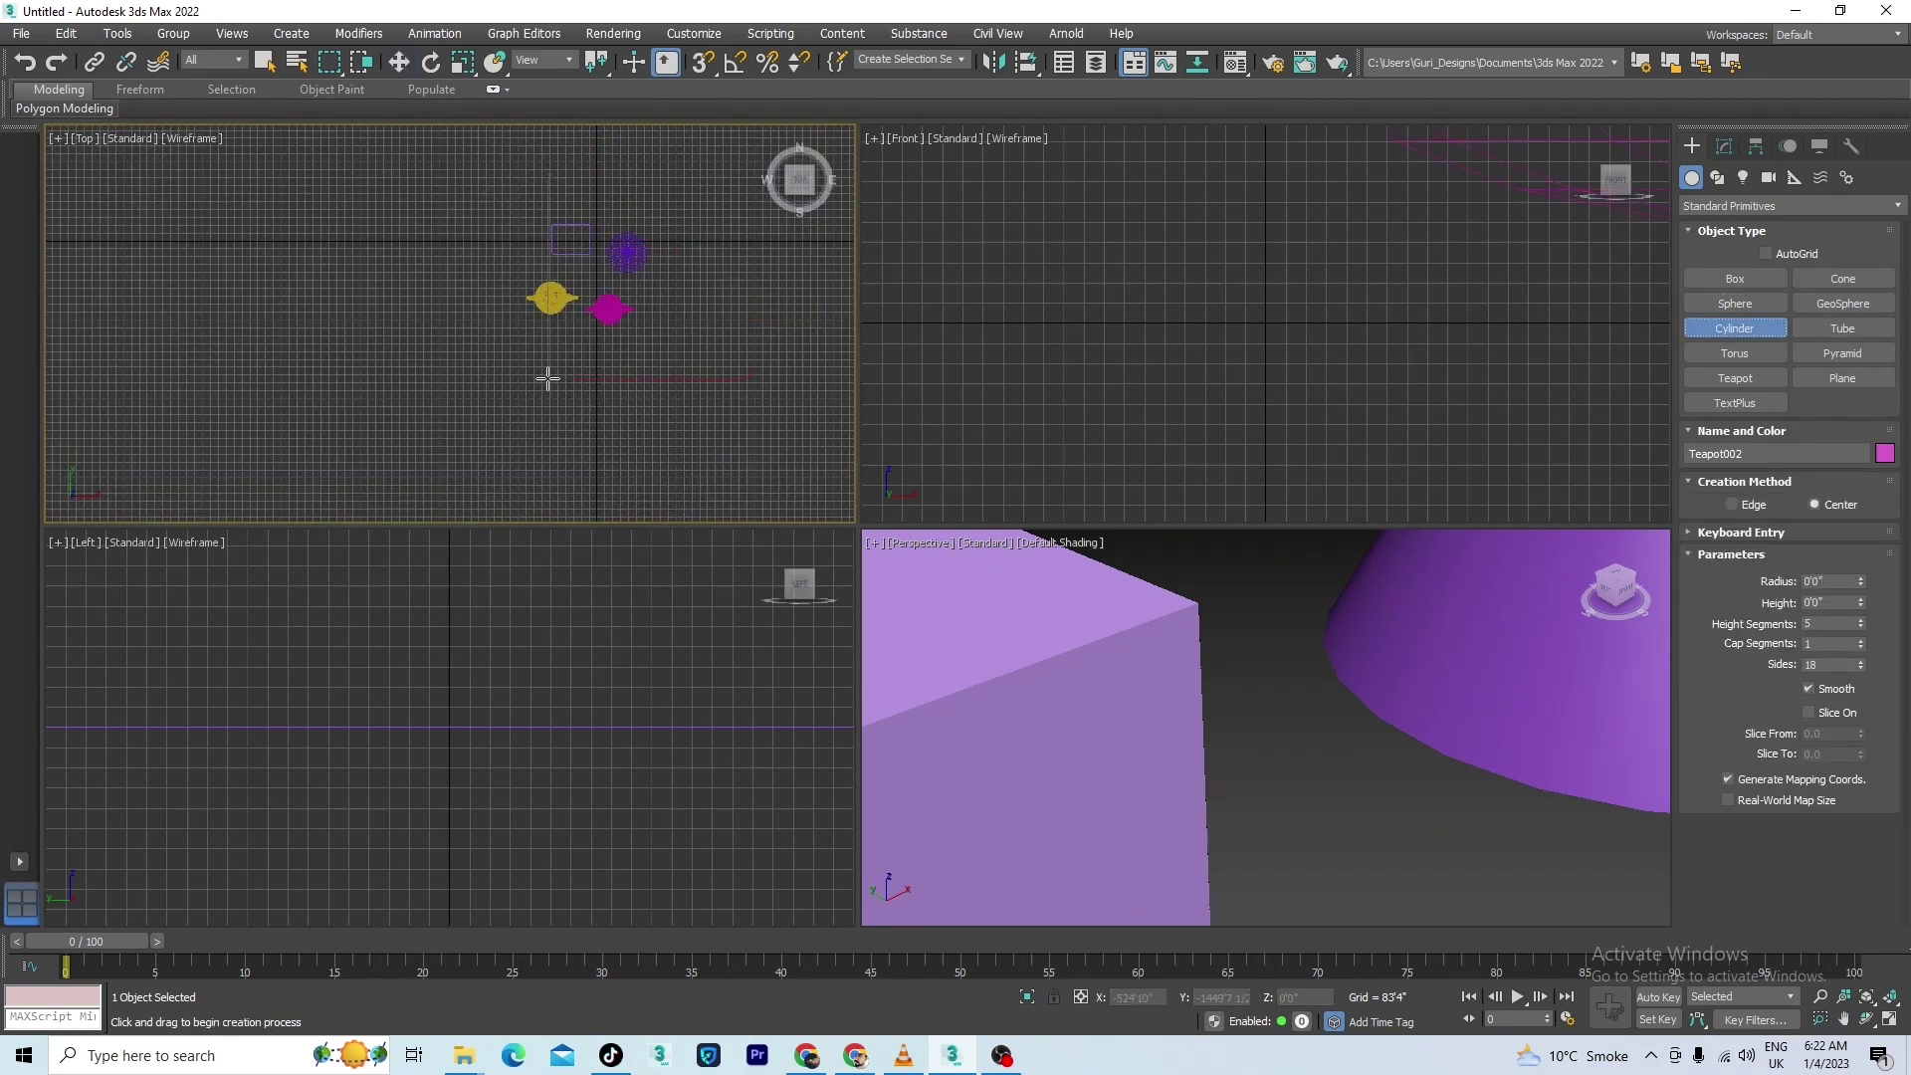
drag(547, 378, 571, 379)
key(w)
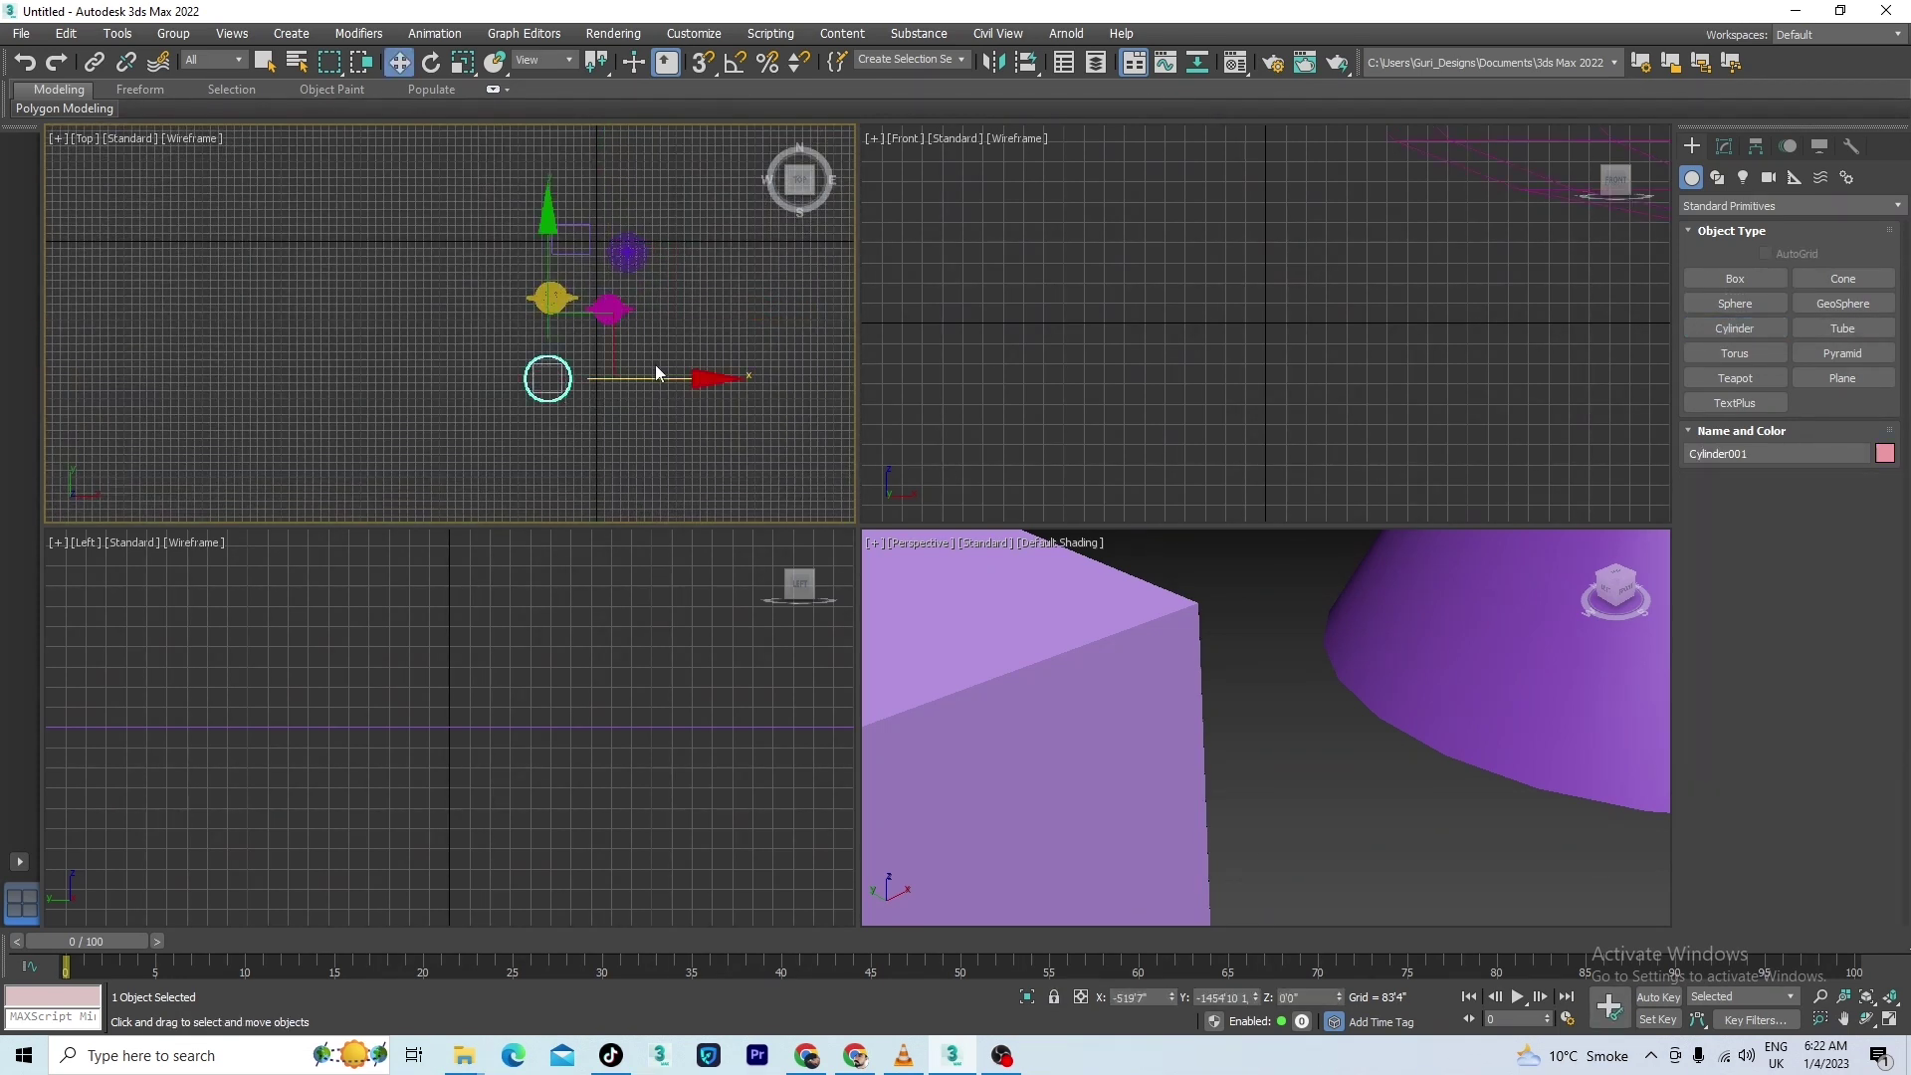
Create a tube beside the cylinder with radii of about 317' and 247' and a height of about 262'.
click(1853, 326)
drag(663, 374, 695, 374)
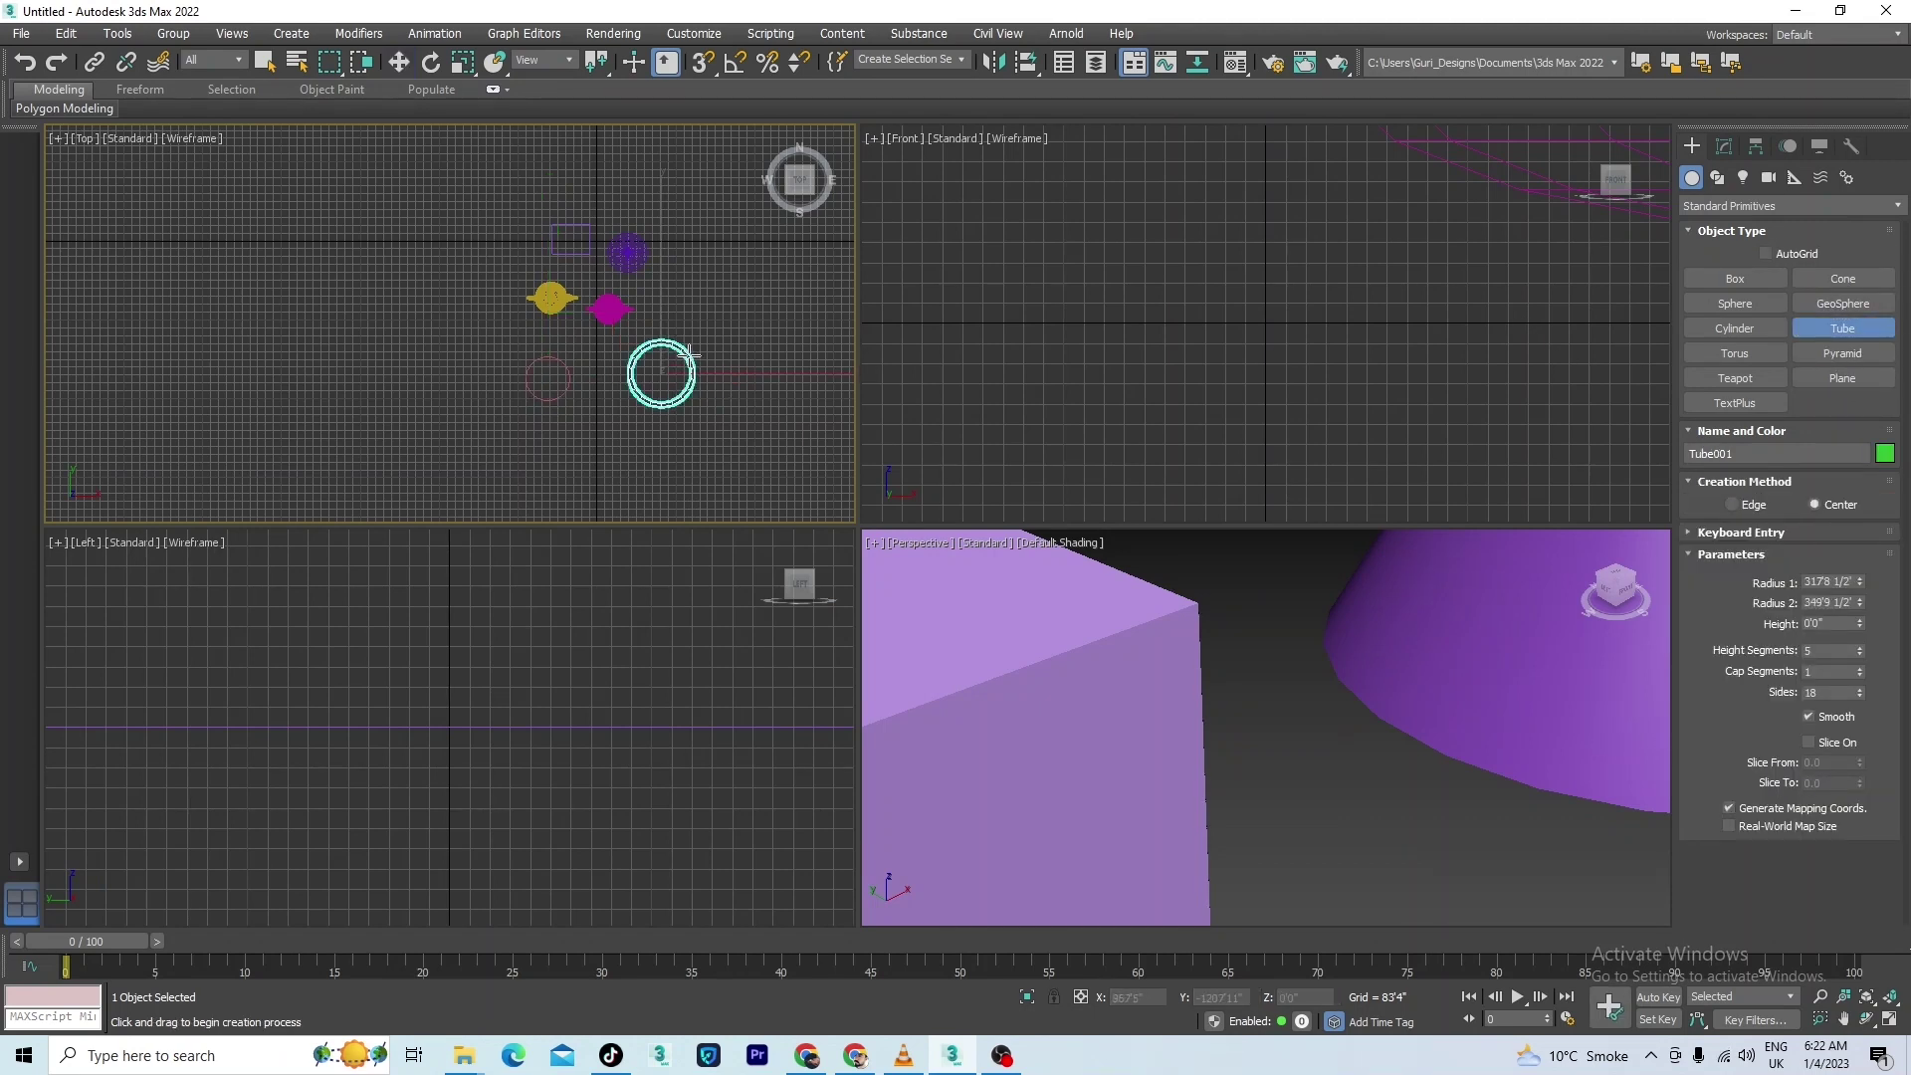
click(684, 368)
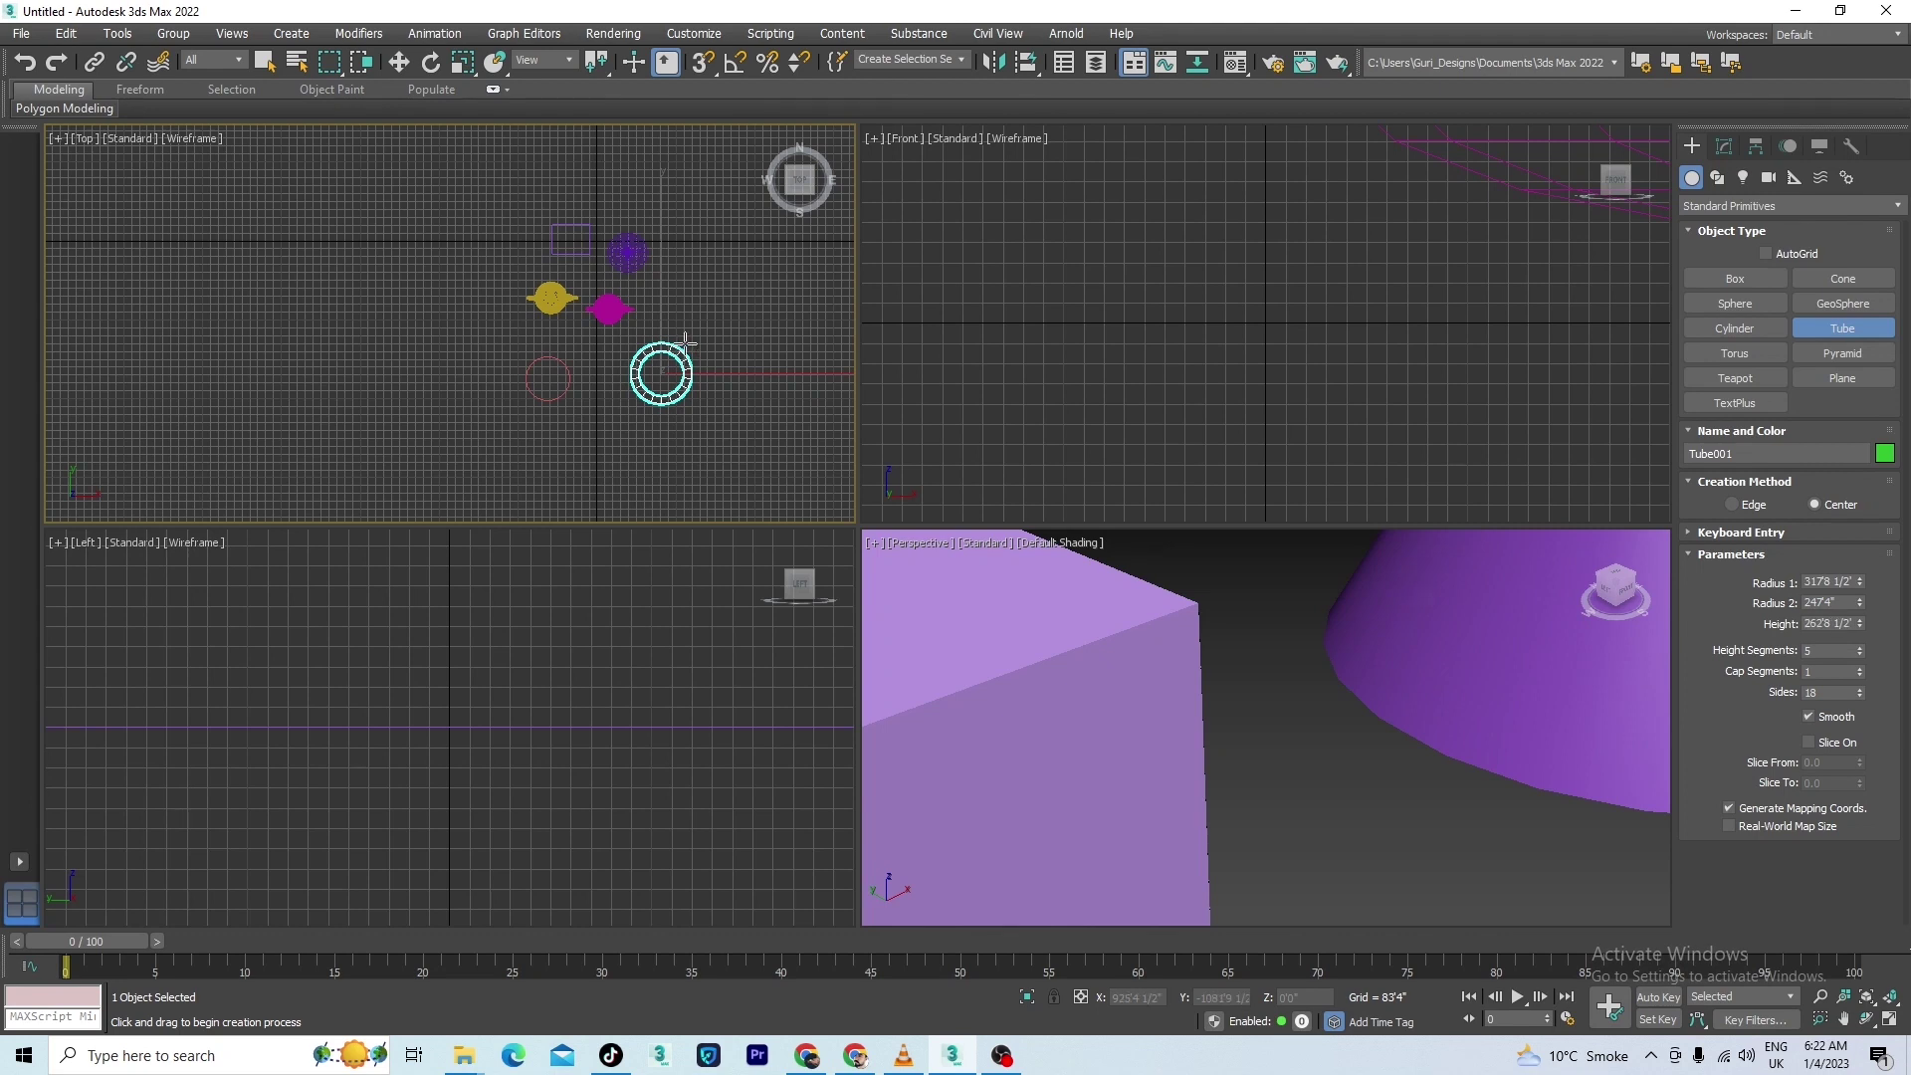
key(w)
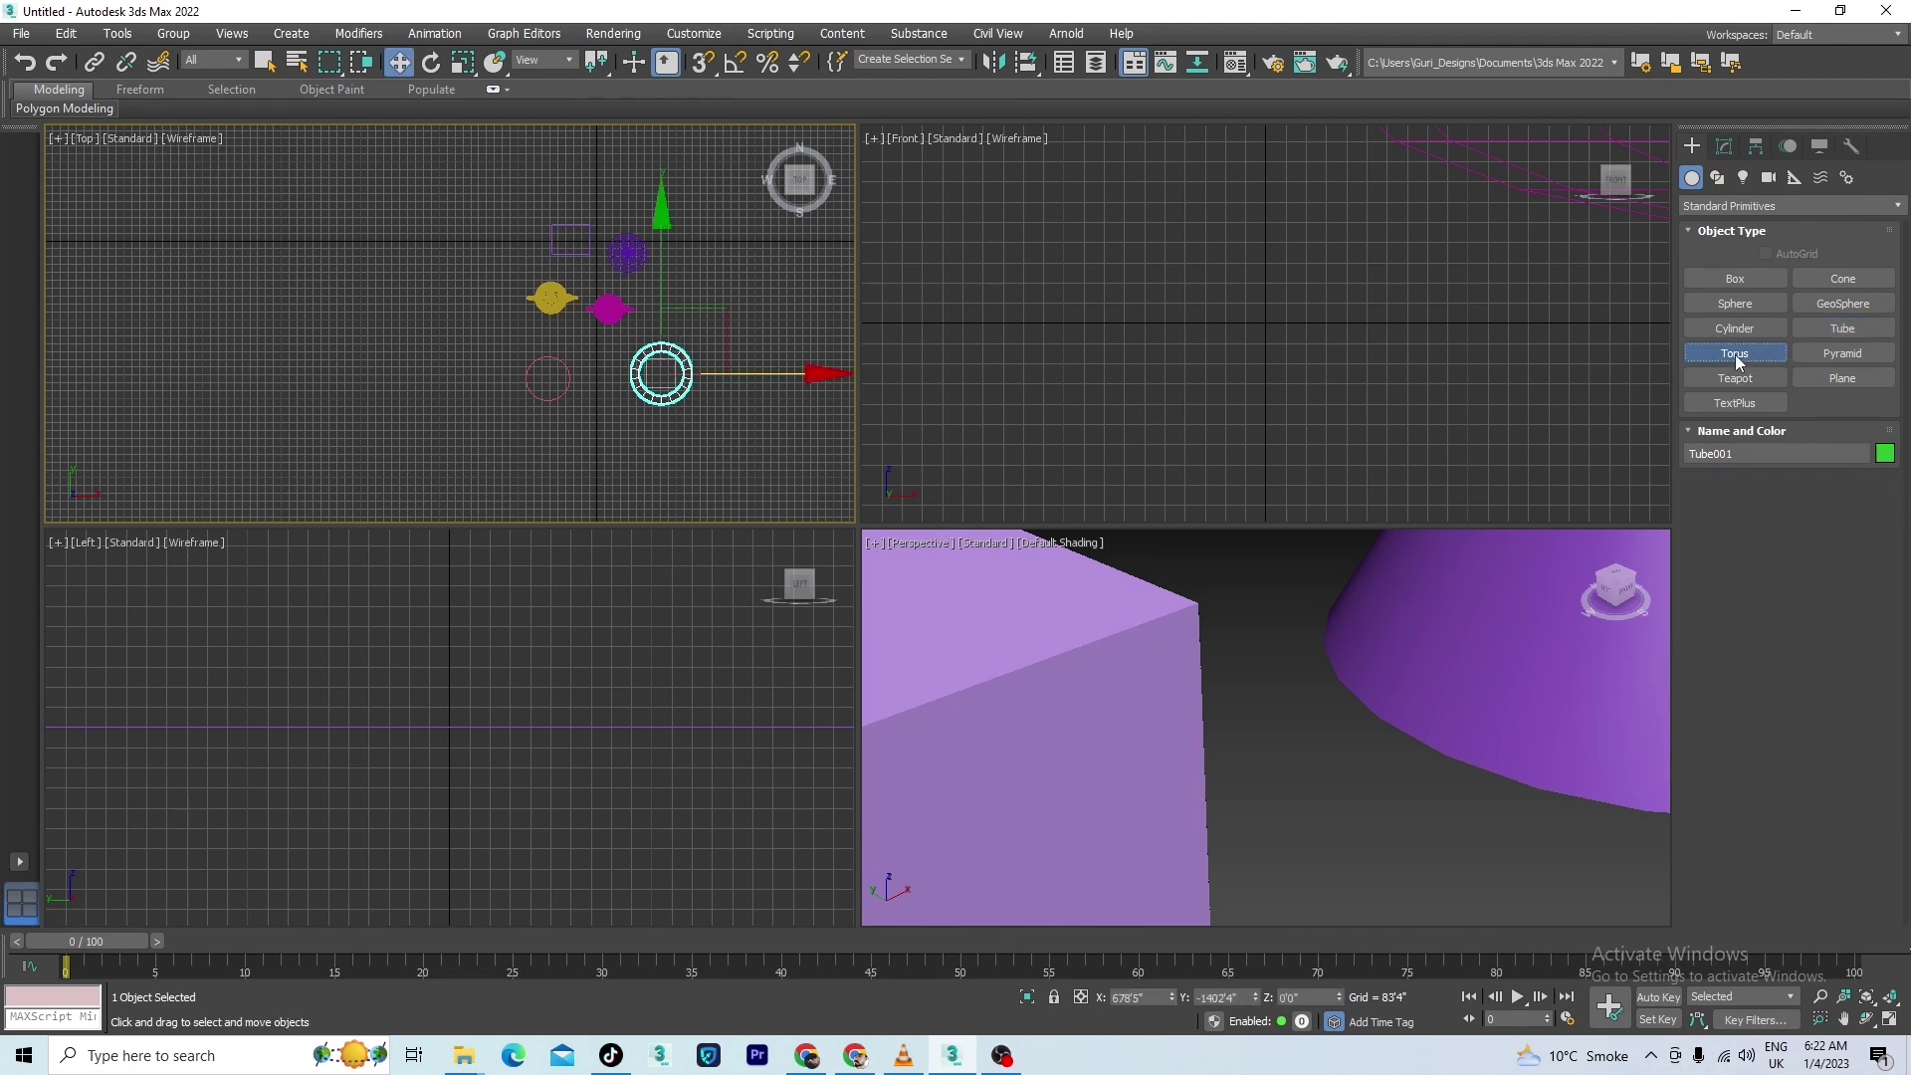
Create a torus on the ground in the Perspective view, in front of the cylinder and tube, and deselect it.
scroll(946, 612, down, 10)
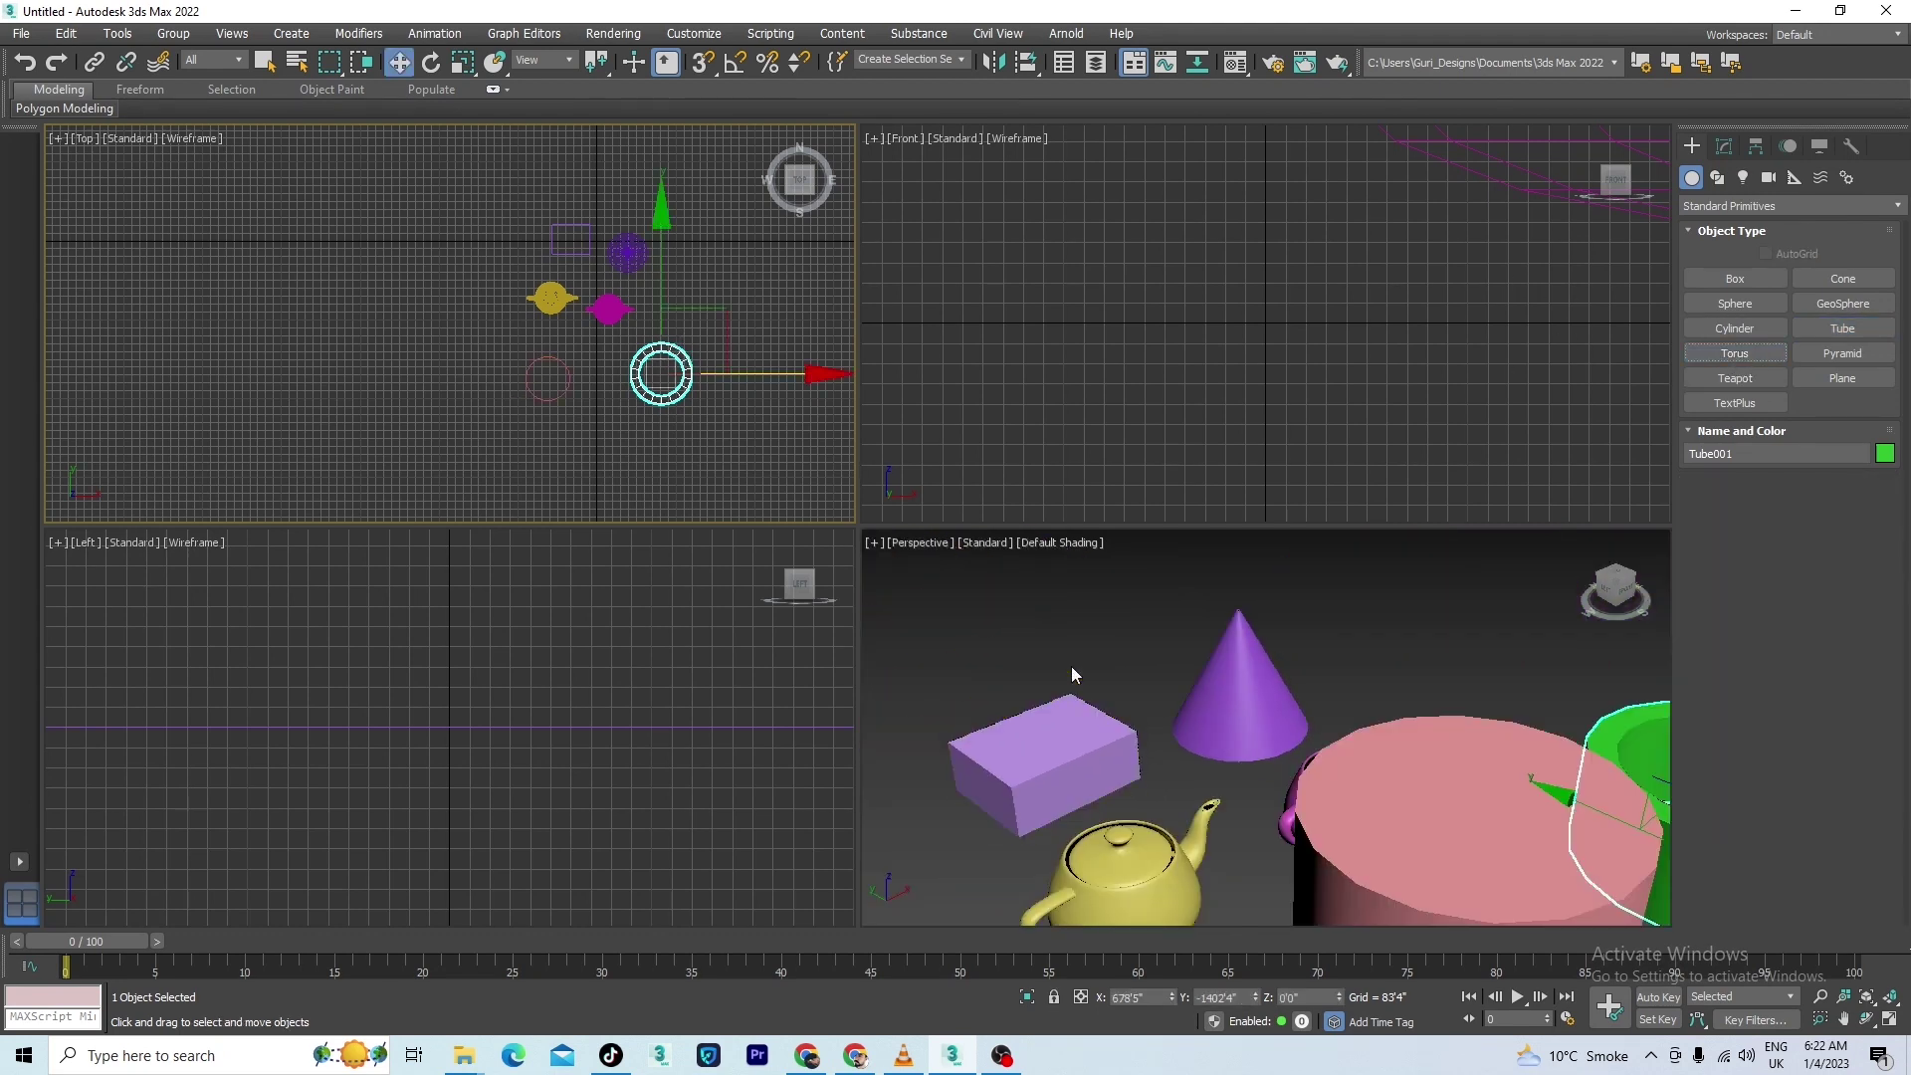
scroll(1138, 690, up, 2)
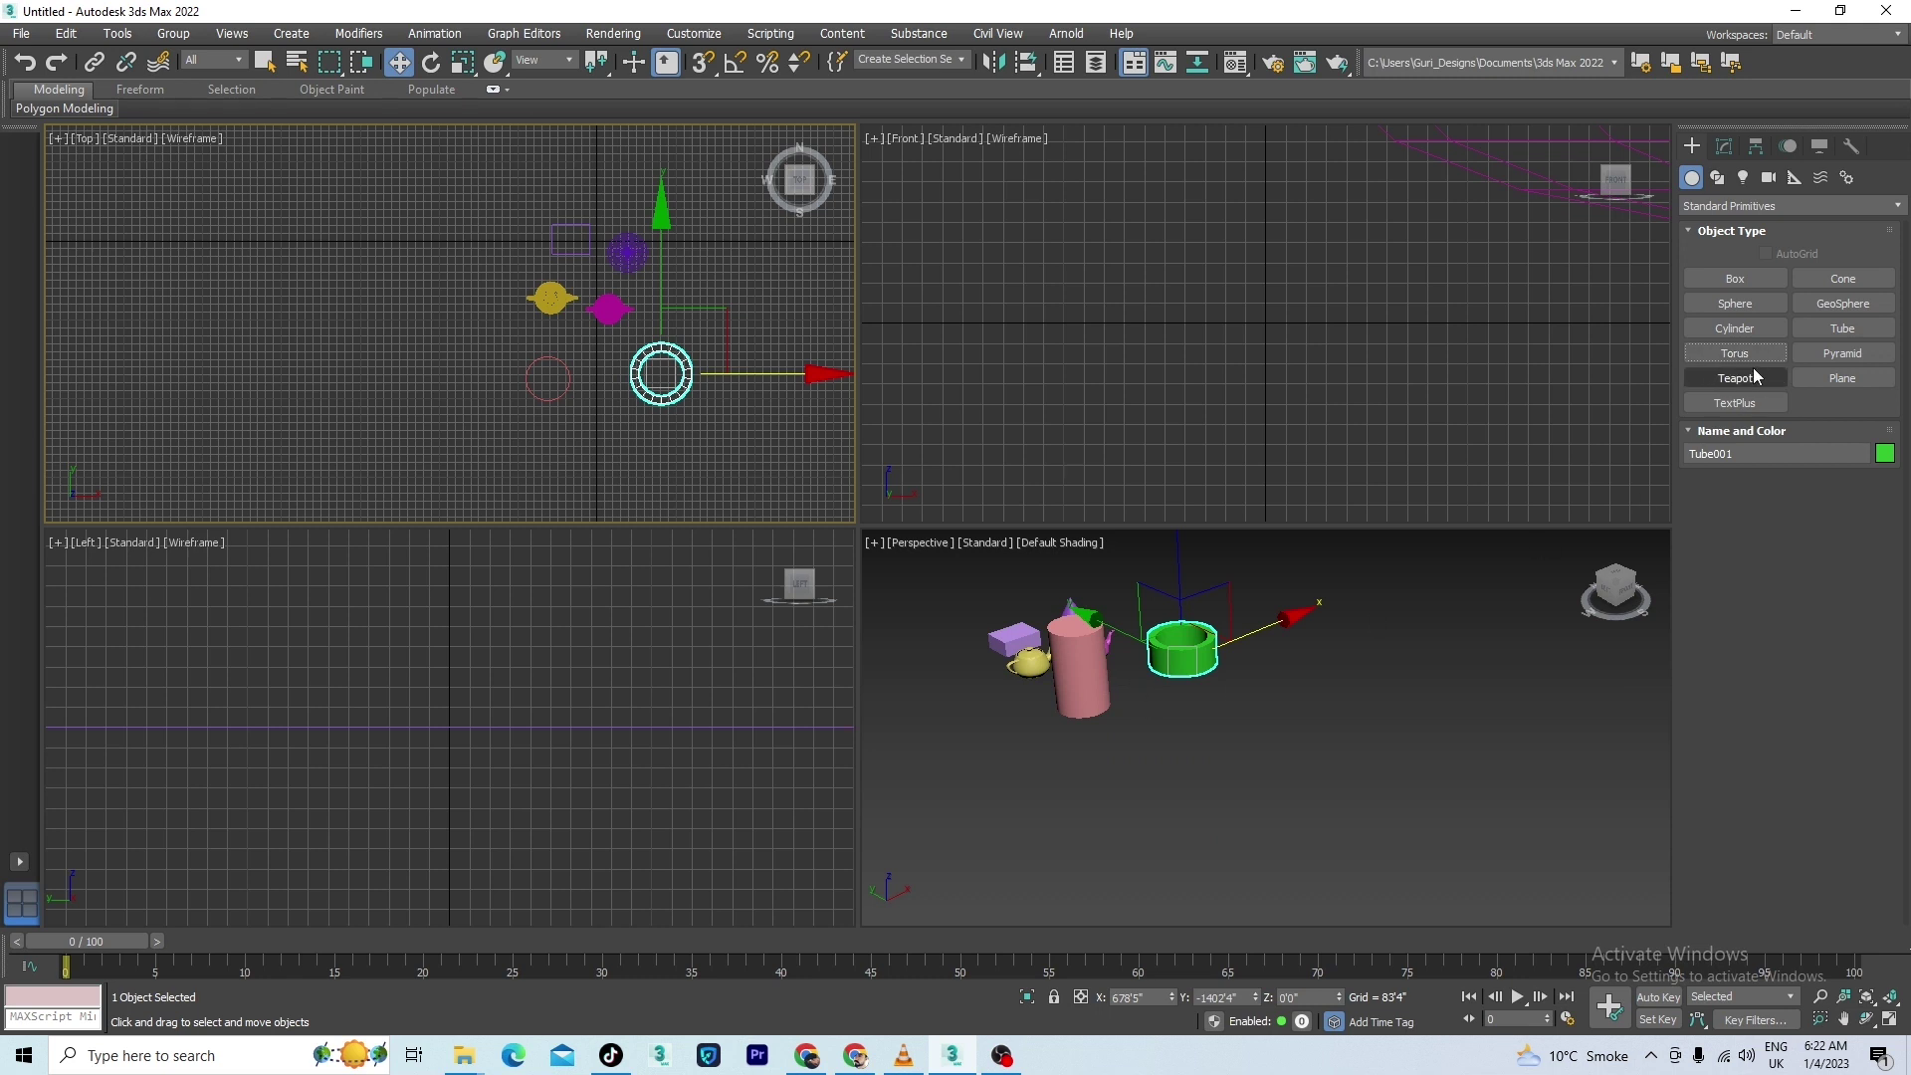
click(1735, 354)
drag(1157, 725, 1177, 732)
key(w)
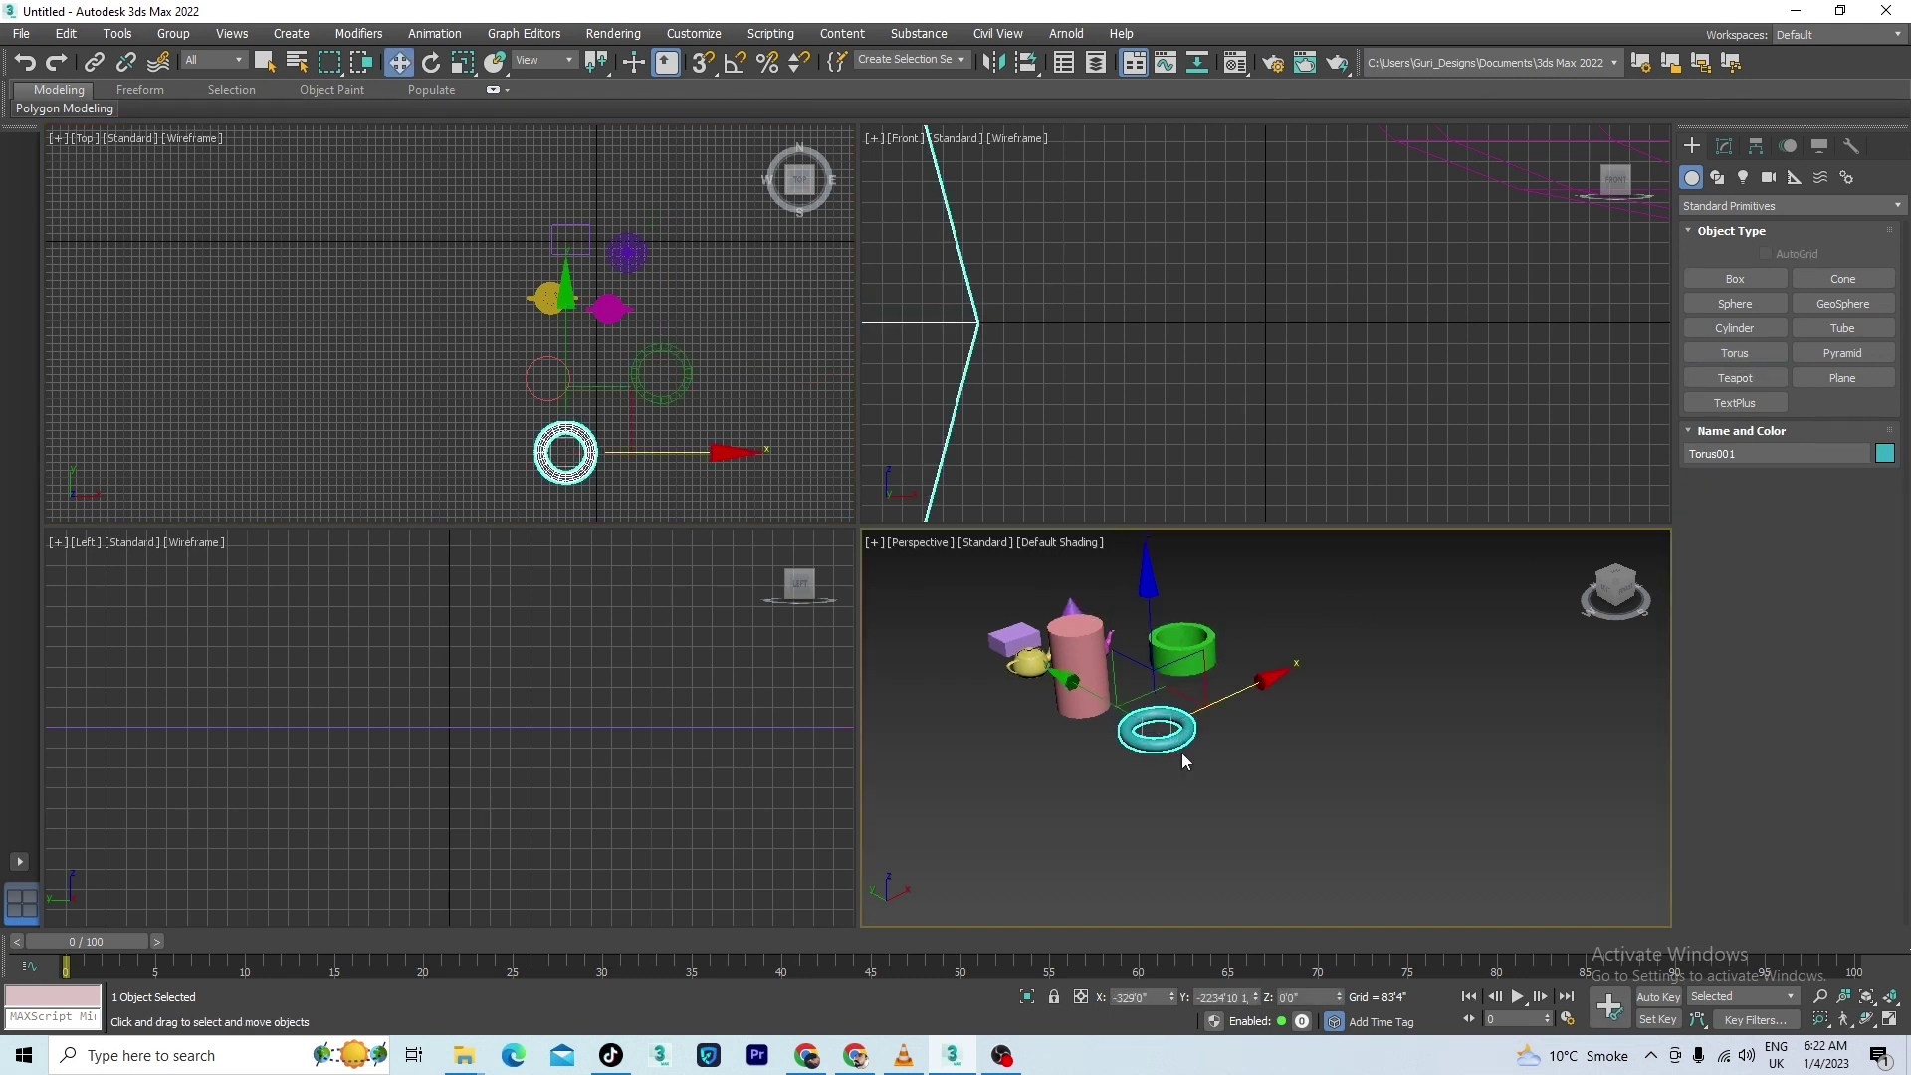
middle_drag(1322, 691, 1341, 700)
scroll(1402, 731, down, 5)
click(1414, 737)
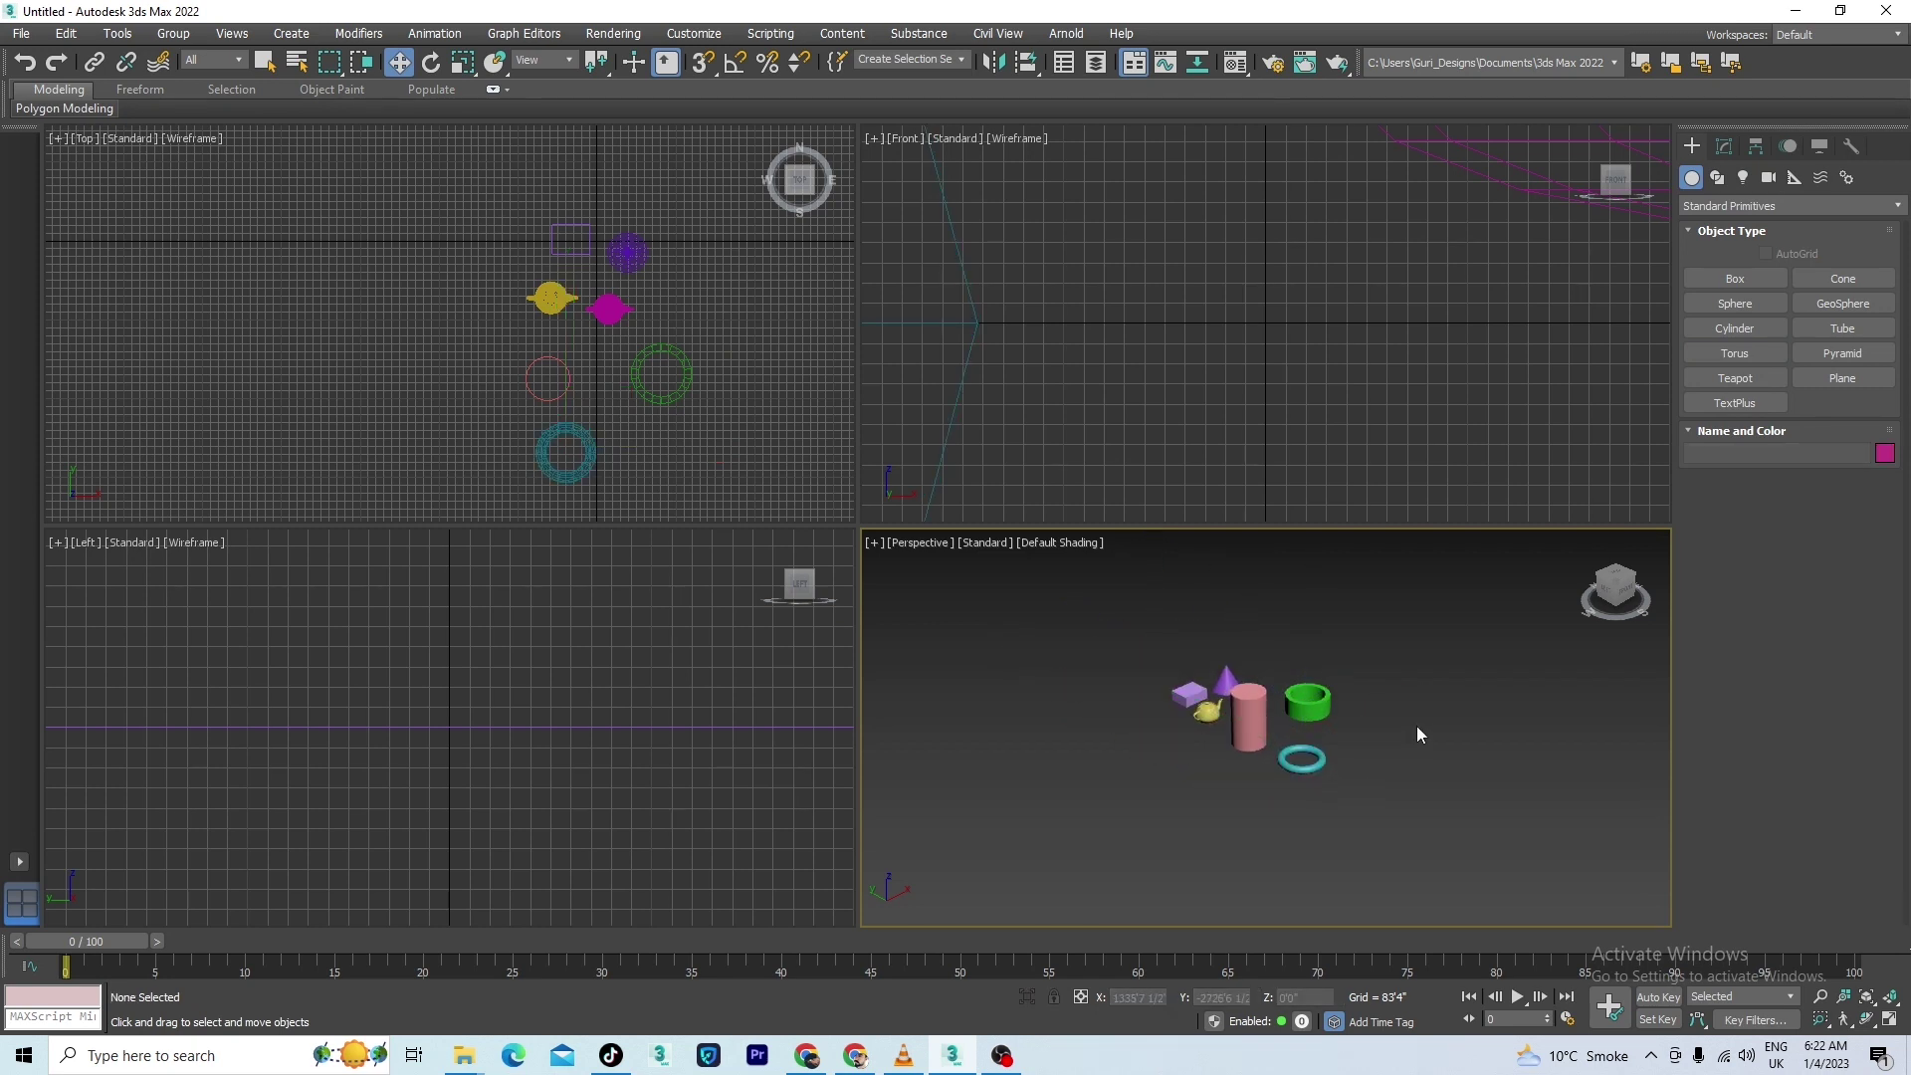
Select all objects in the scene at once.
key(ctrl+a)
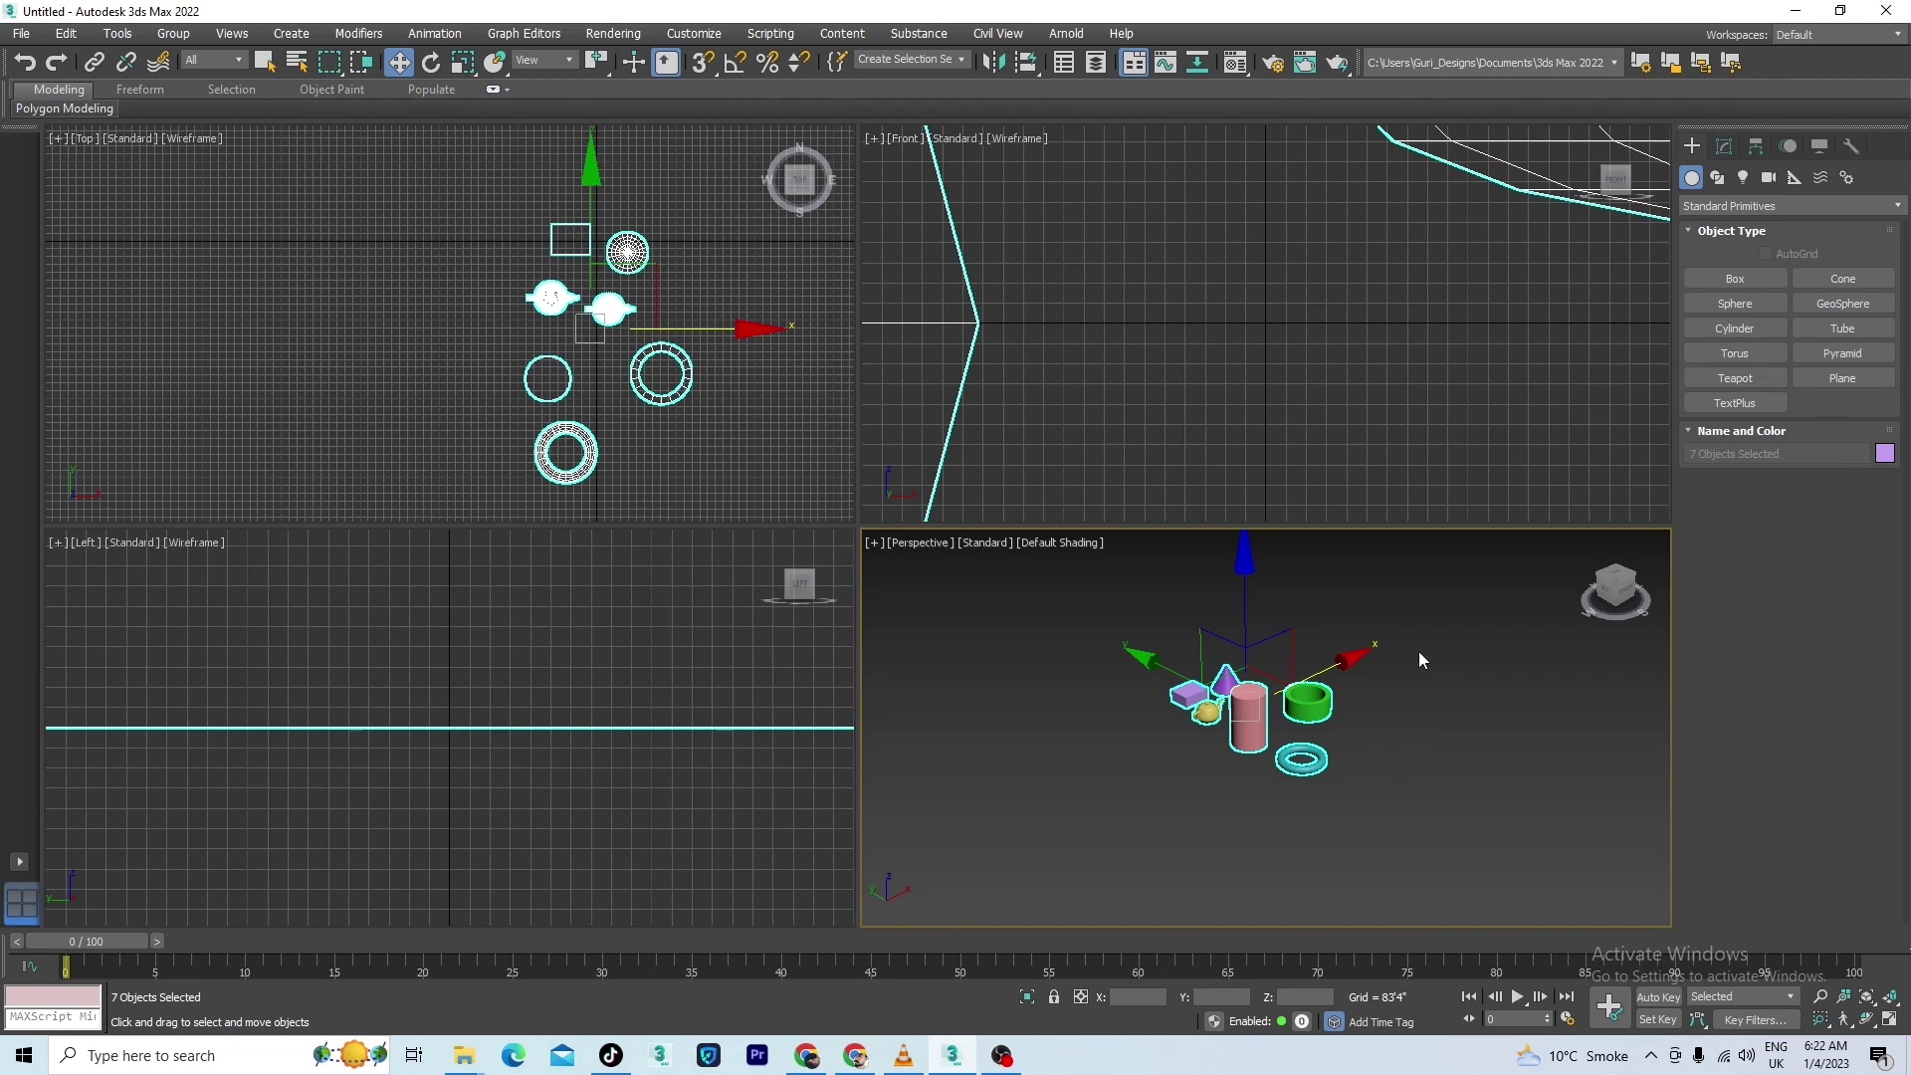
middle_drag(1420, 653, 1408, 710)
scroll(1292, 789, up, 5)
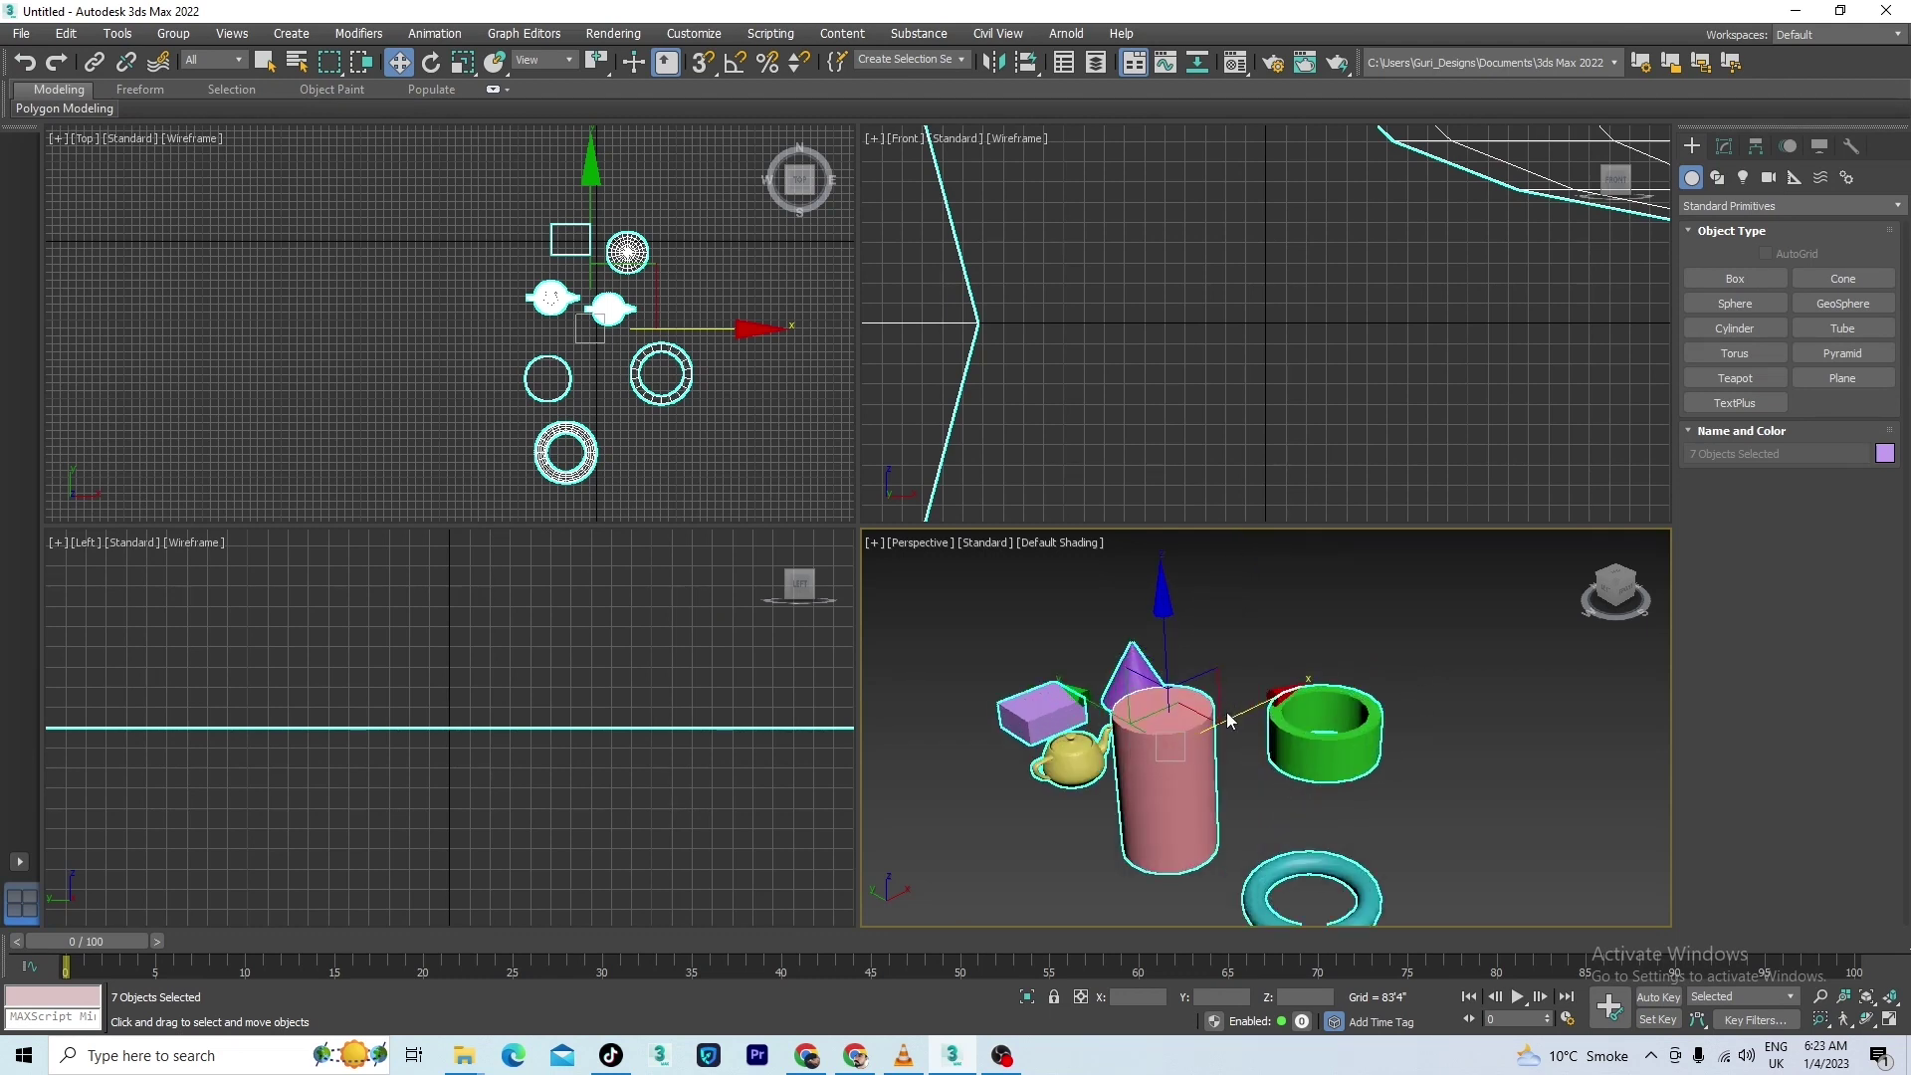
scroll(1229, 720, down, 5)
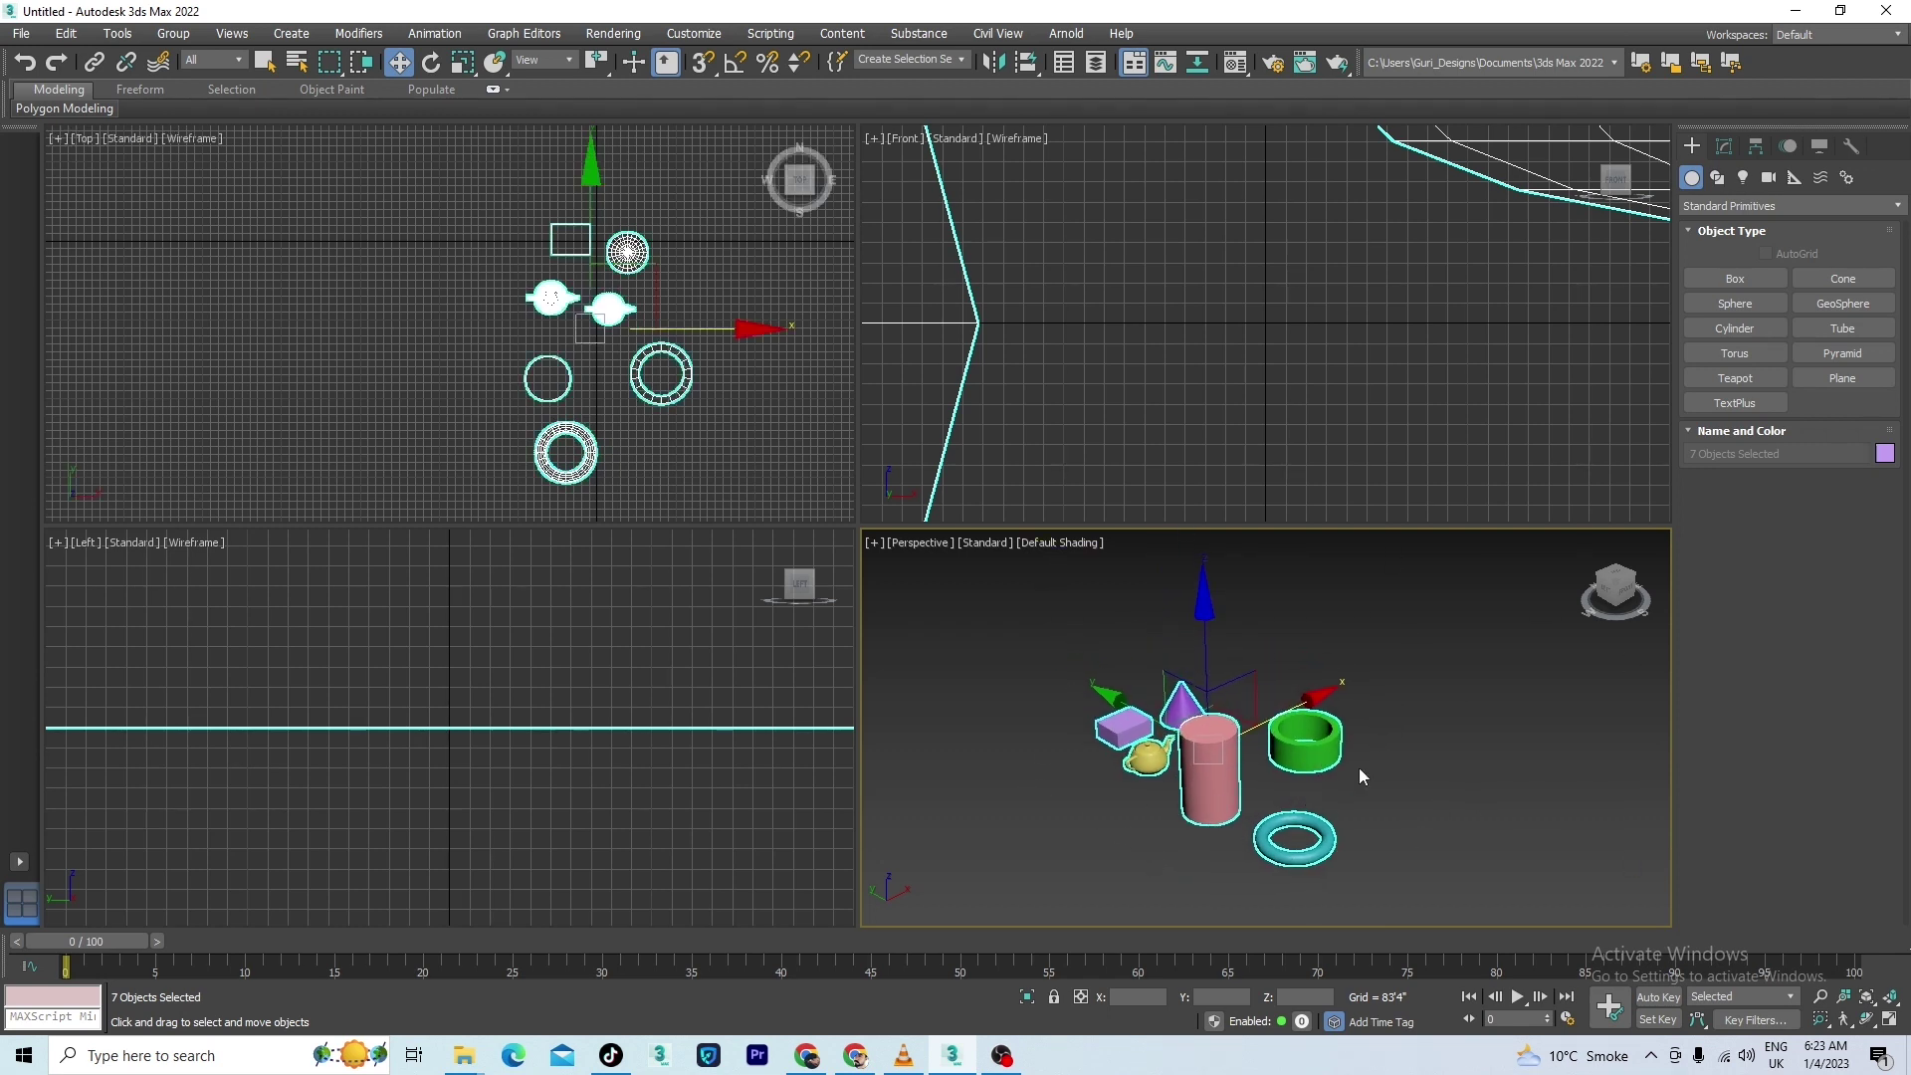
Clear the selection and reselect all the primitives with a selection region around them in the Perspective view.
right_click(1396, 778)
click(1360, 785)
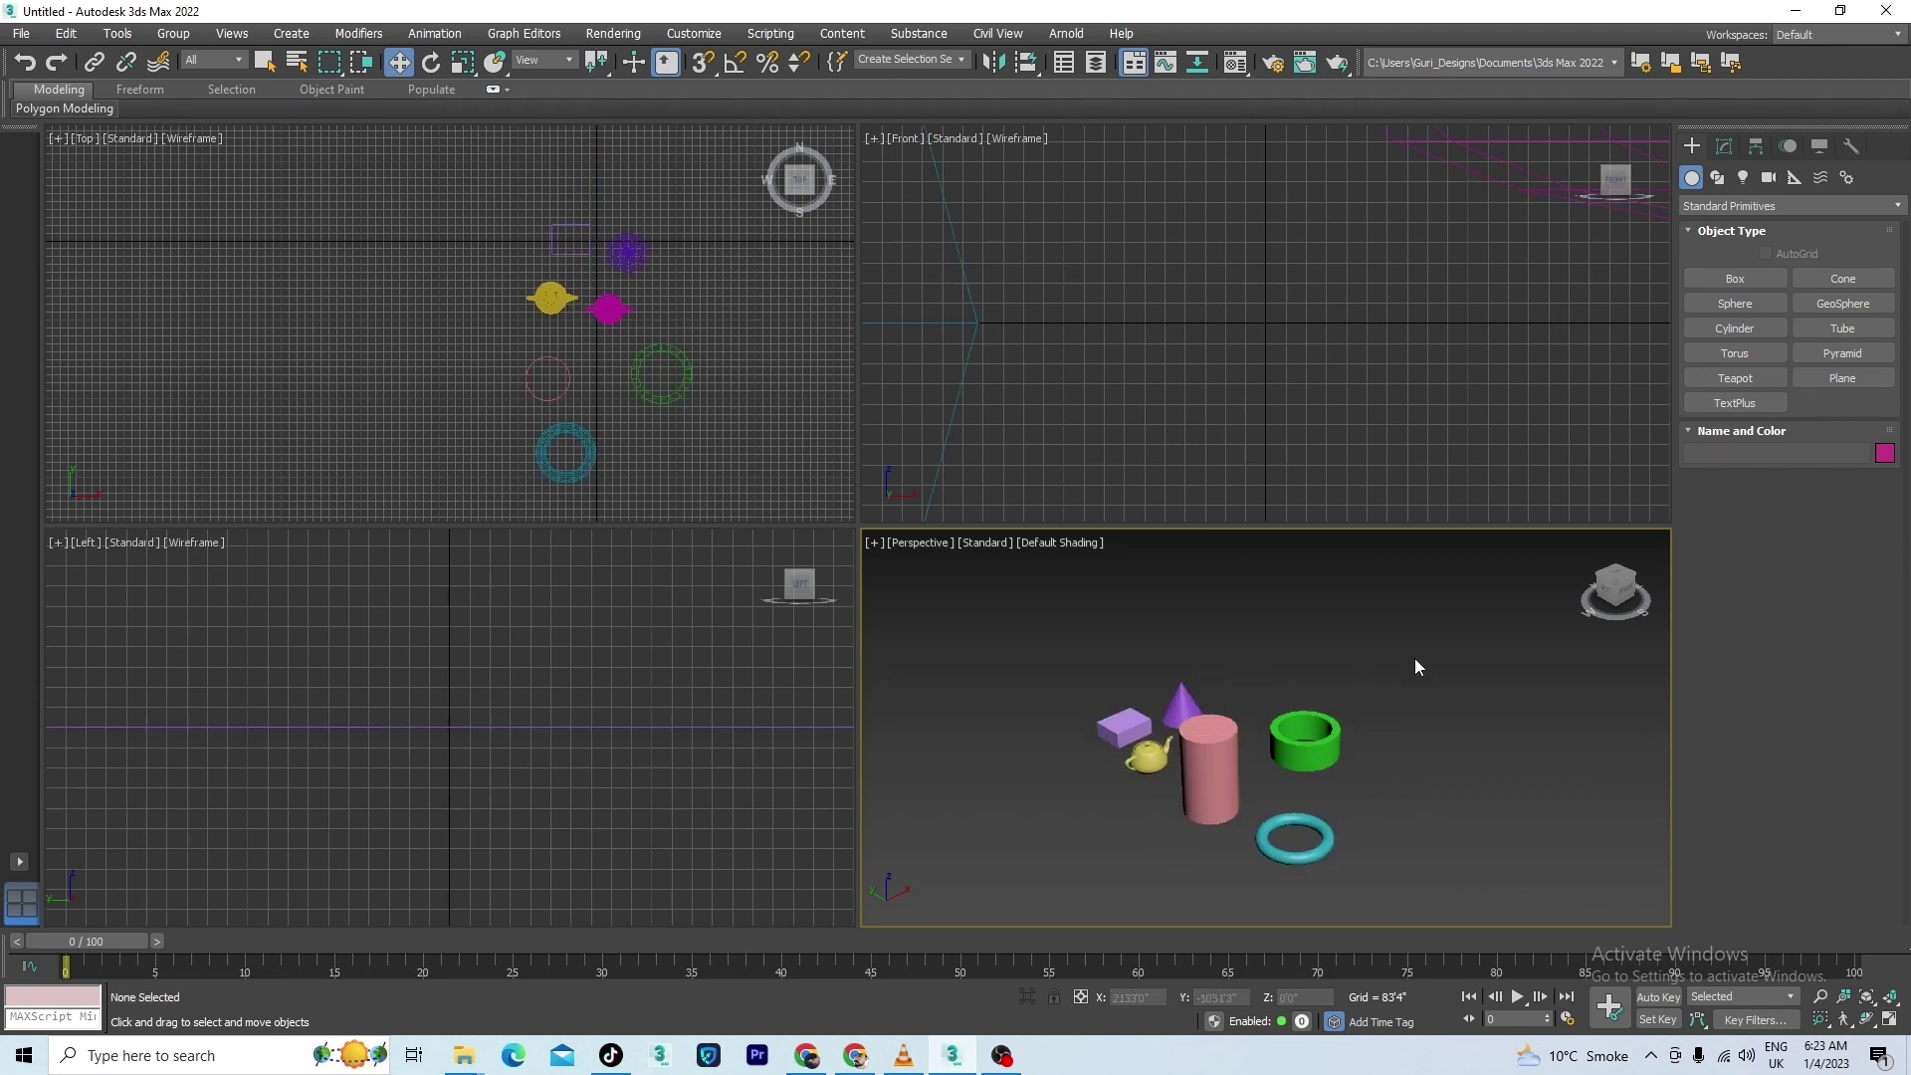
drag(1434, 607, 931, 893)
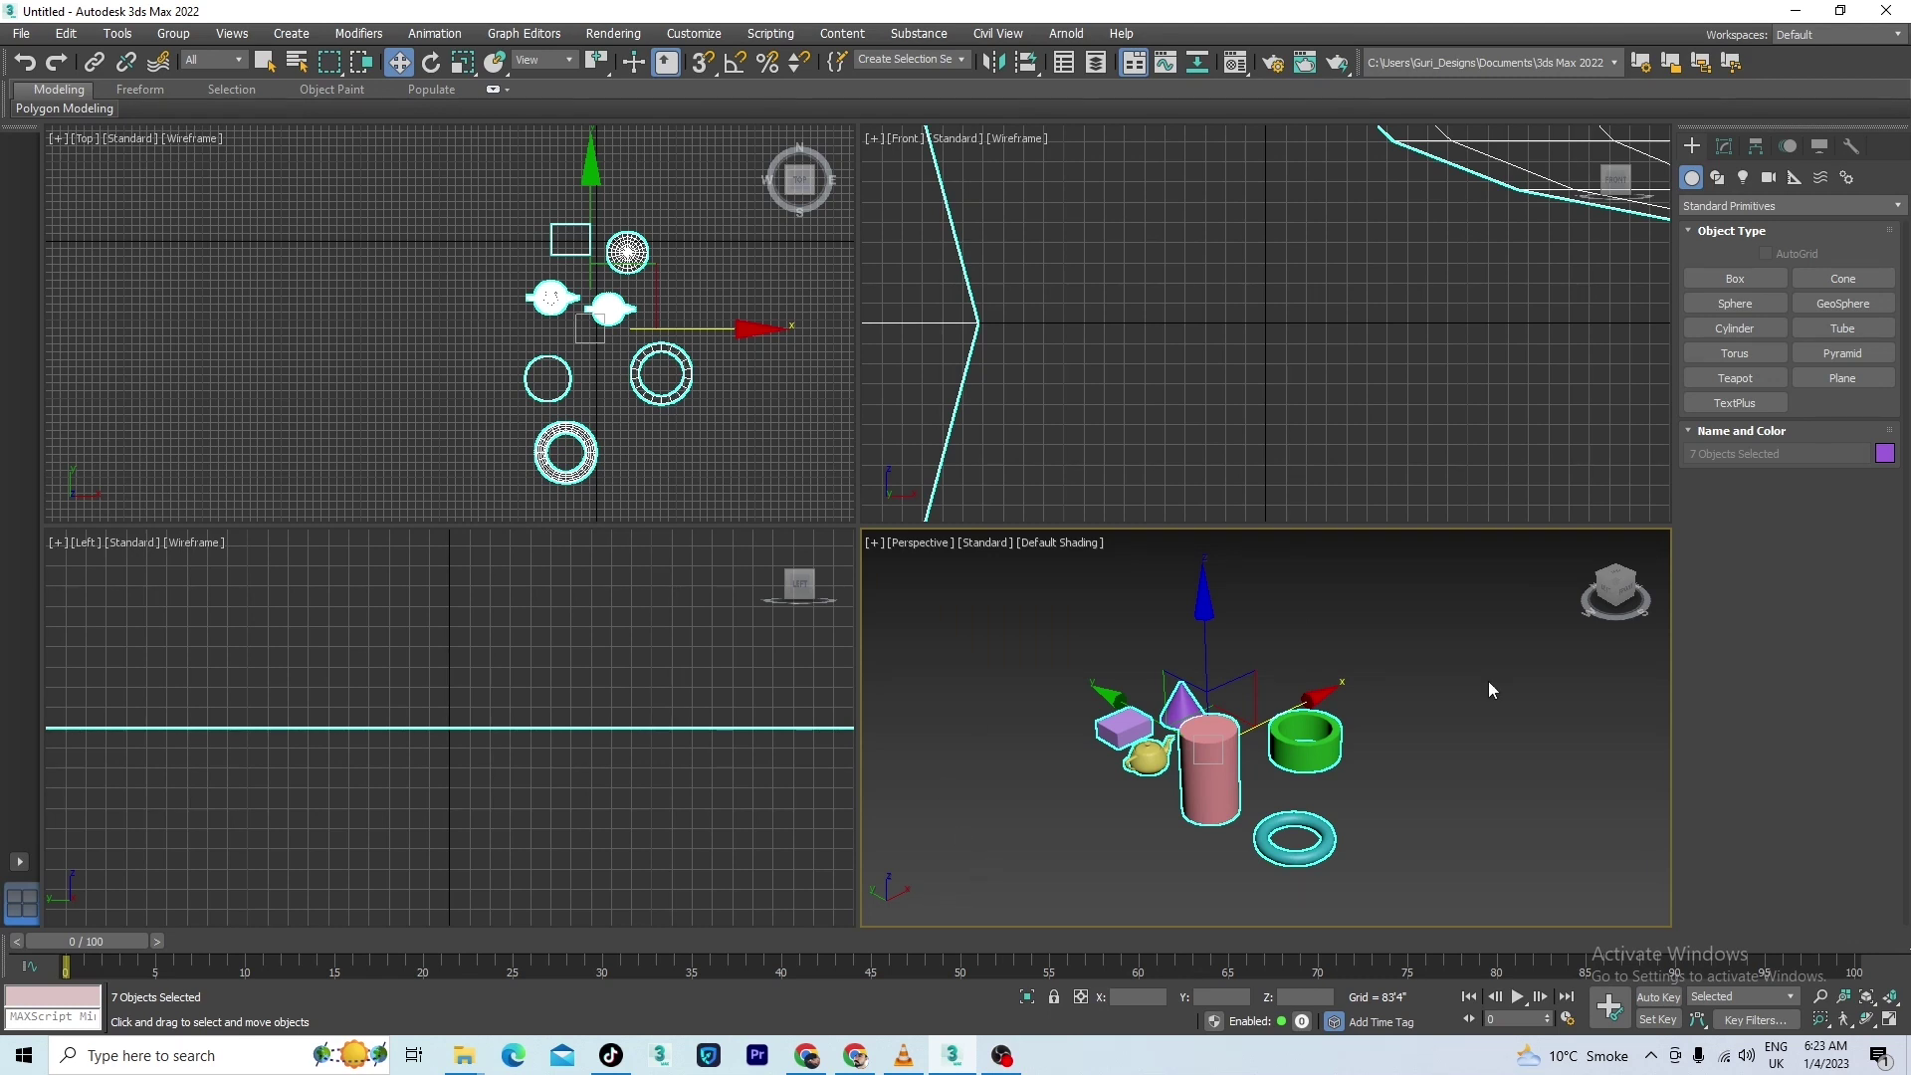
Create a large ground plane in the Perspective view, about 9372' long and 4077' wide, and end plane creation.
click(1844, 378)
scroll(1239, 673, down, 5)
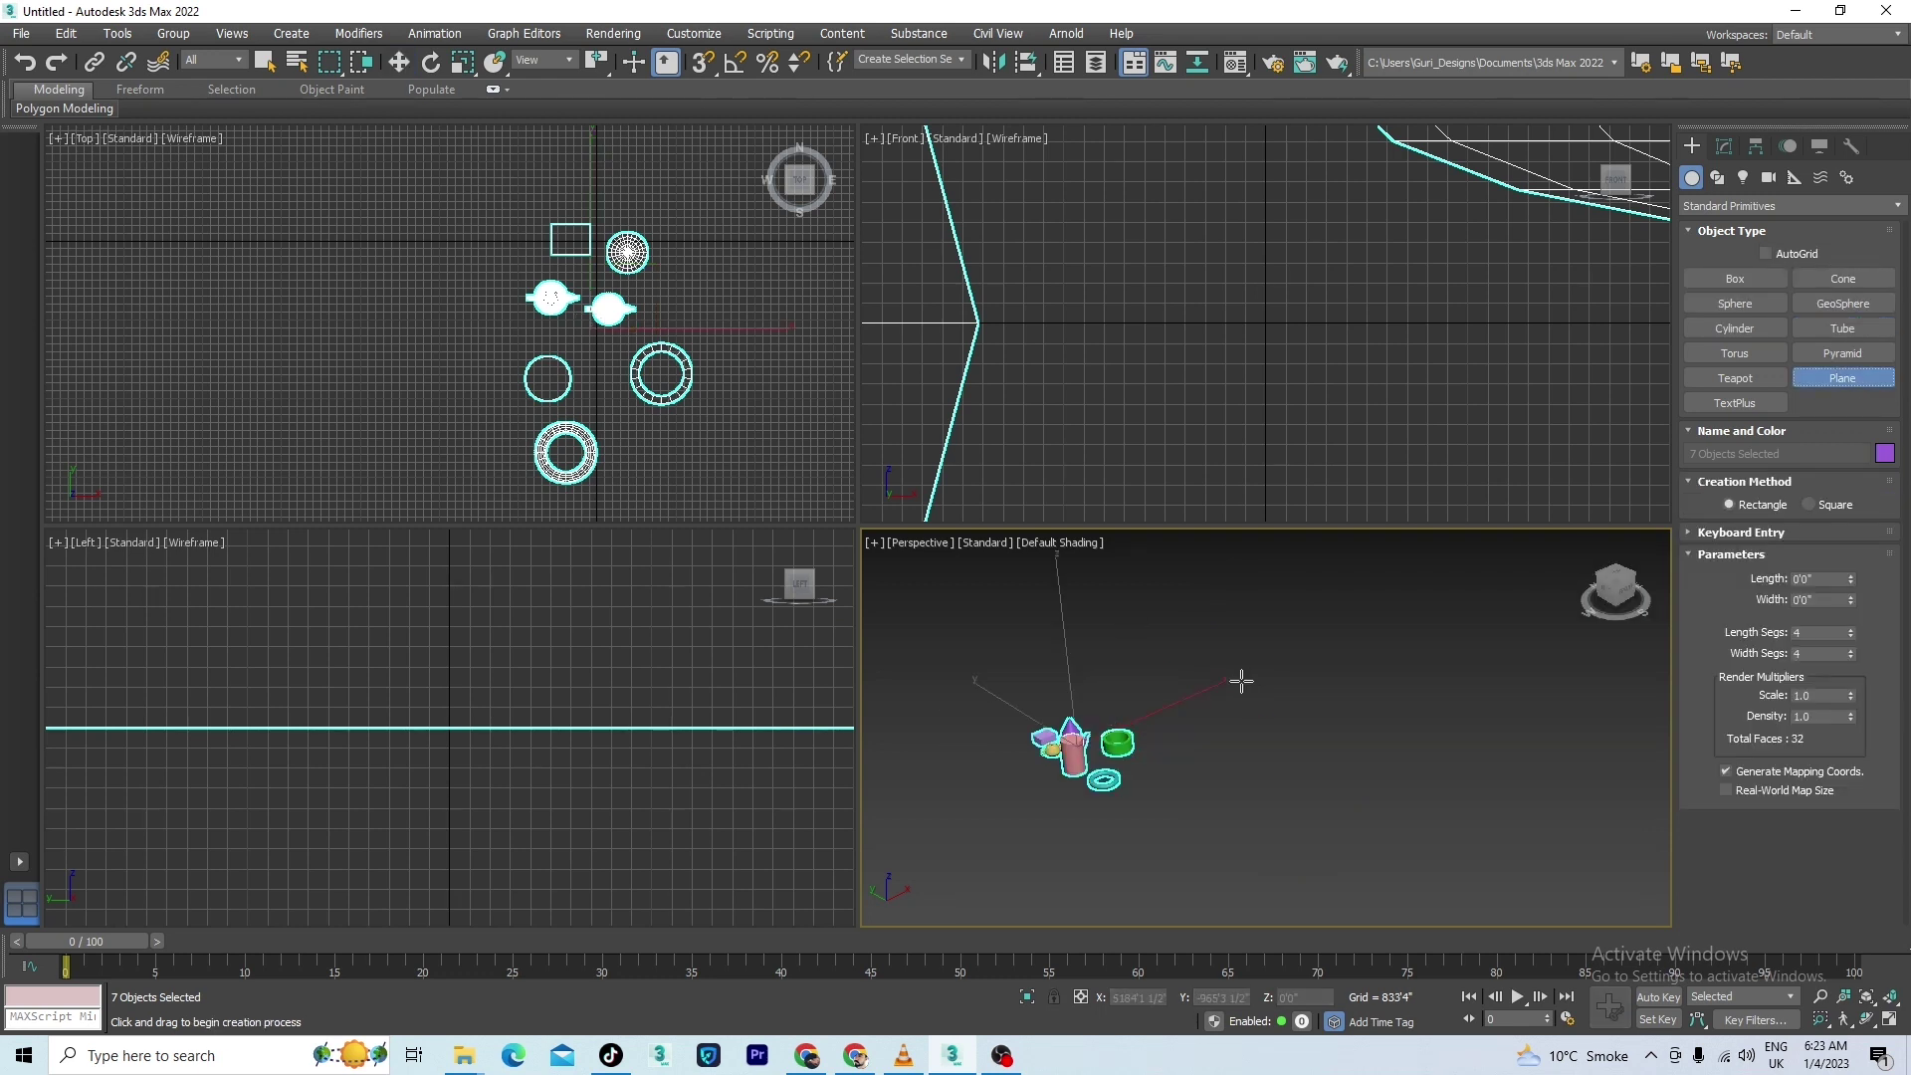
drag(973, 661, 1033, 917)
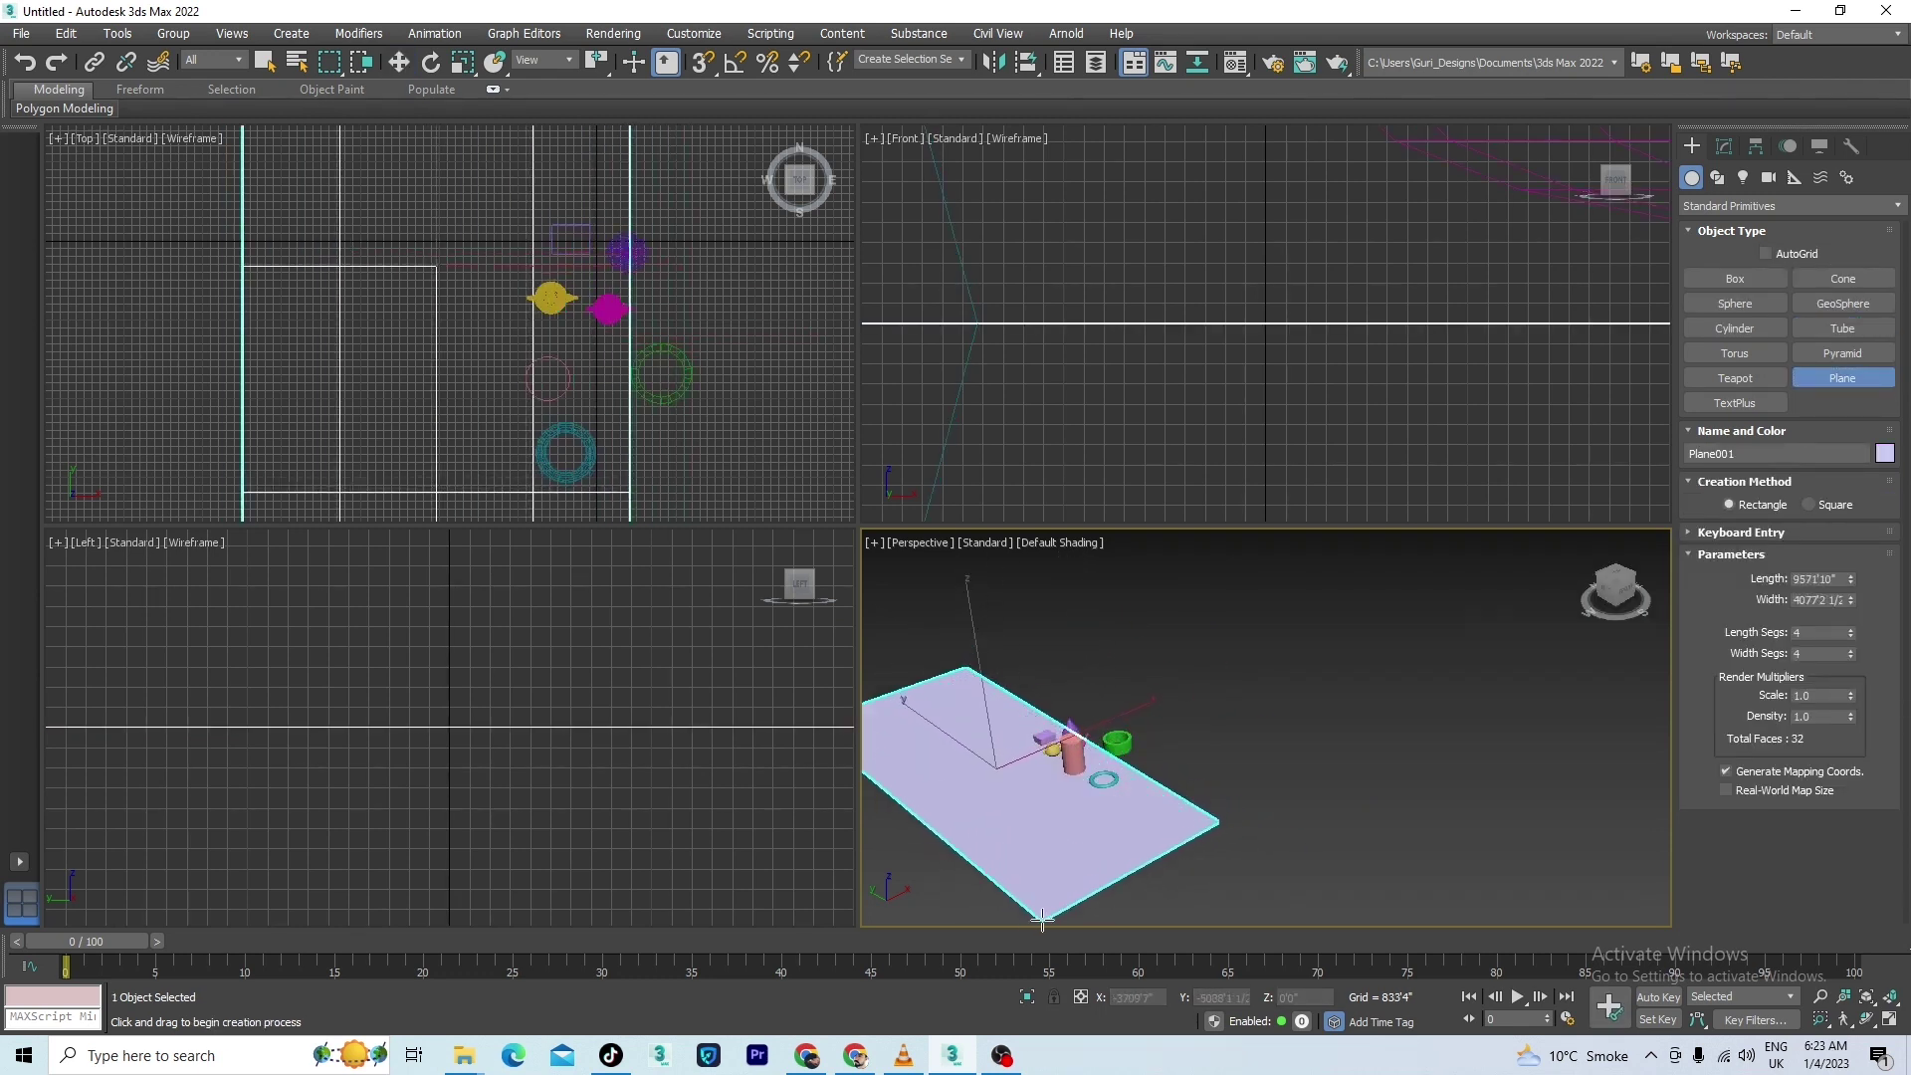
key(w)
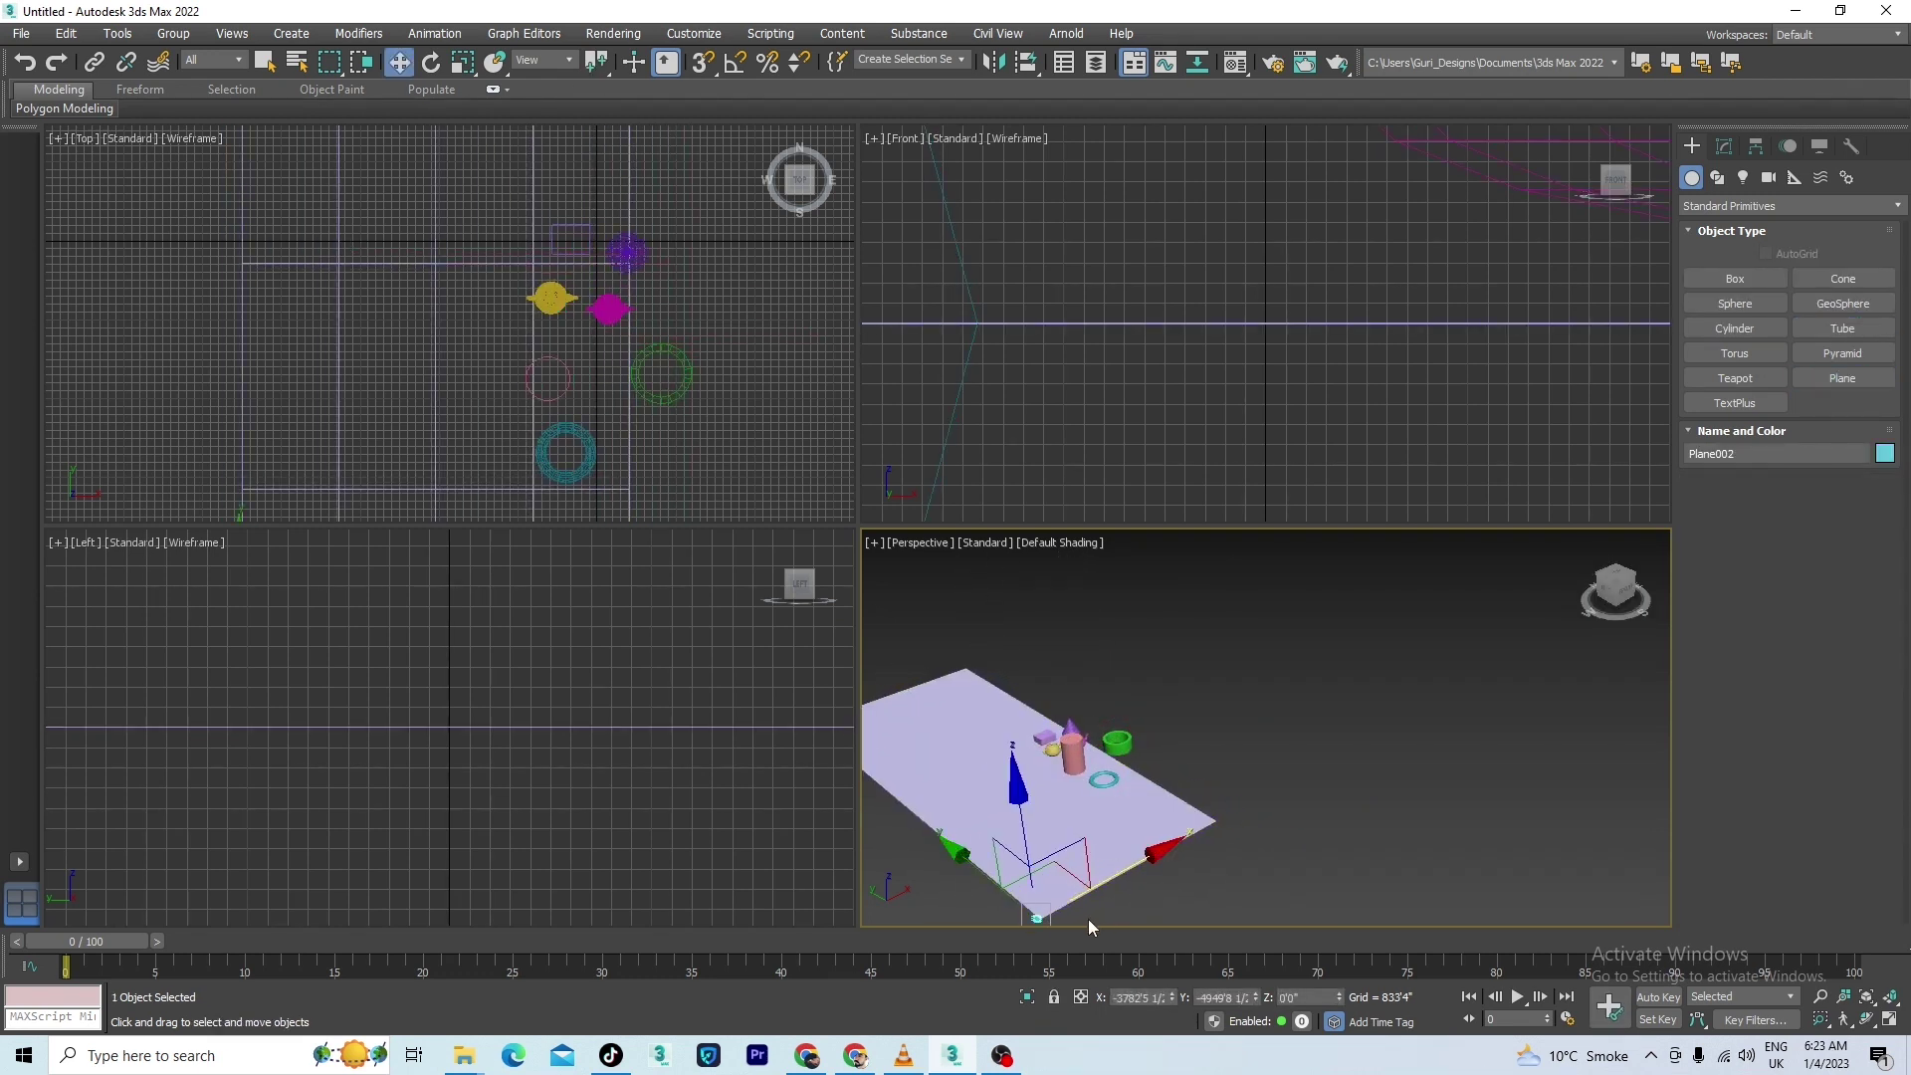
Select the large plane and move it along the X axis to about -78' so that it lies under all the primitives.
click(1091, 912)
click(1096, 841)
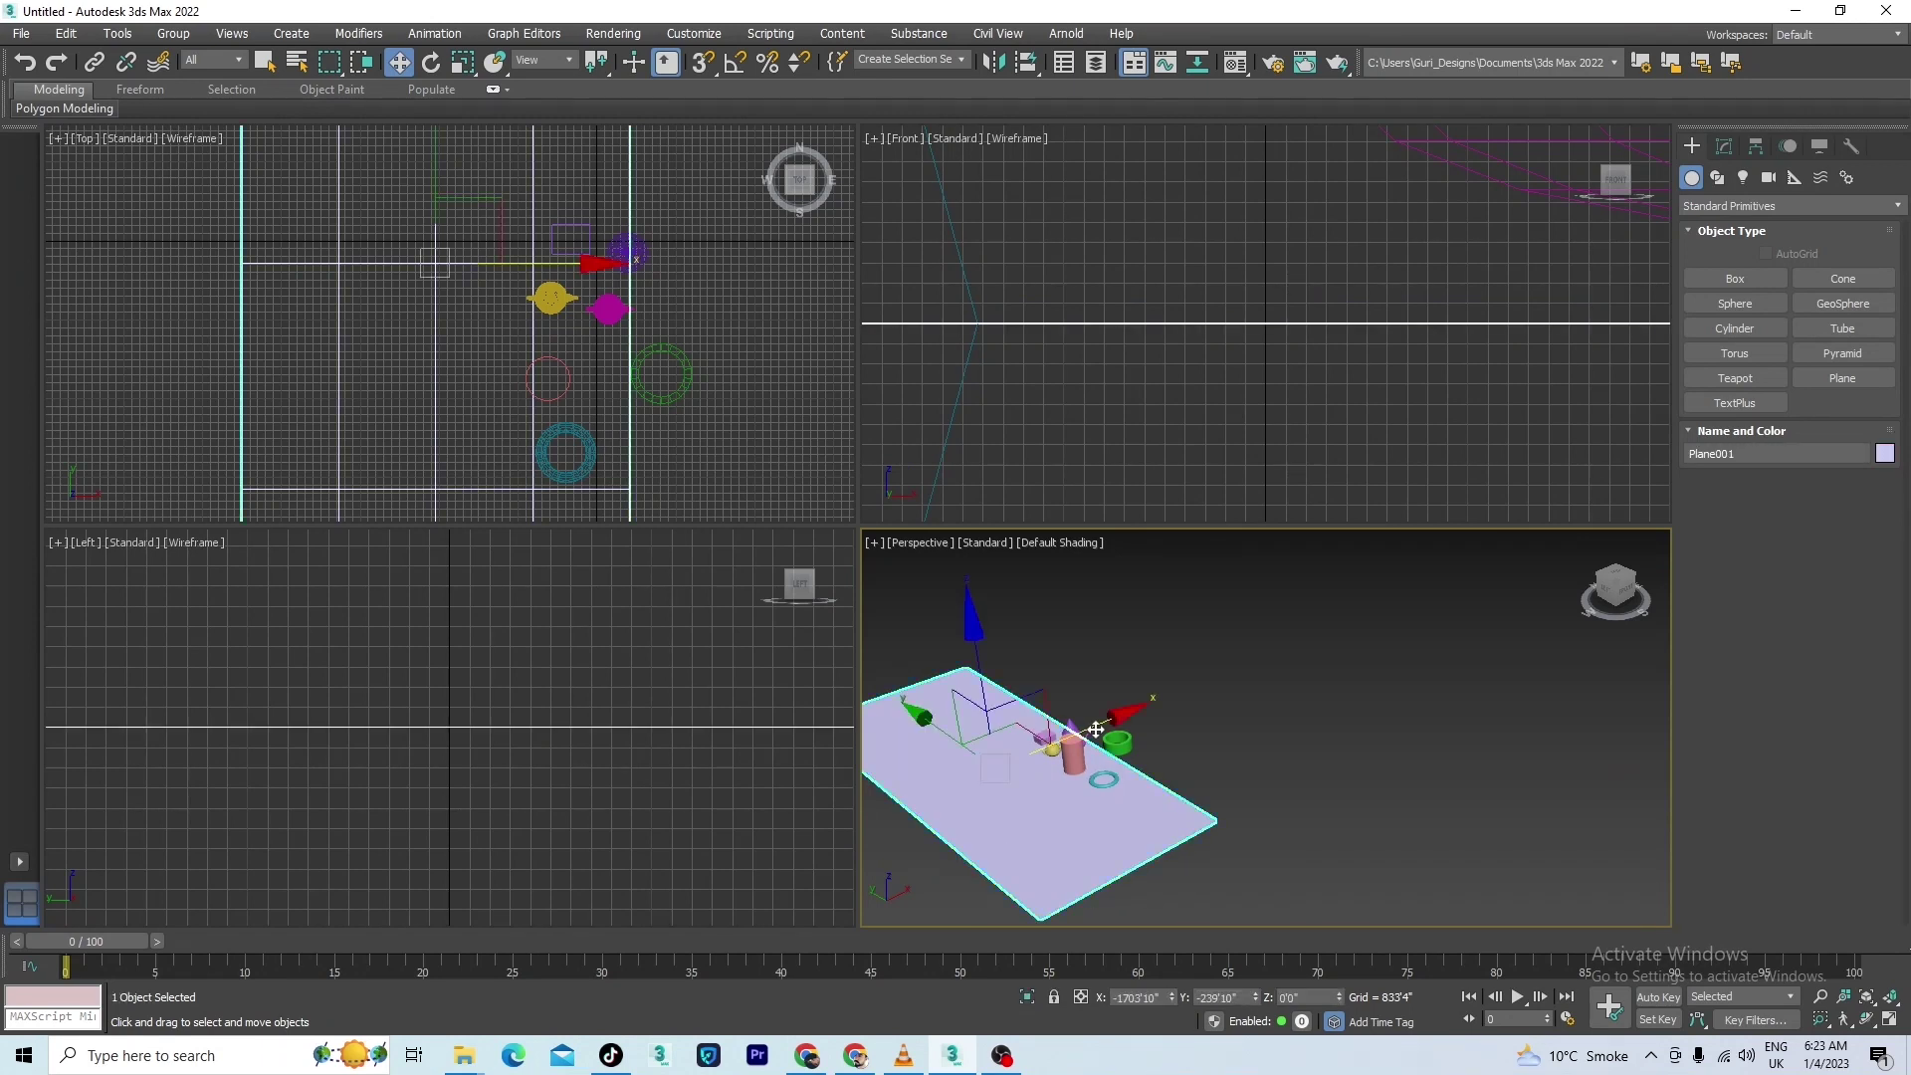
drag(1096, 730, 1171, 726)
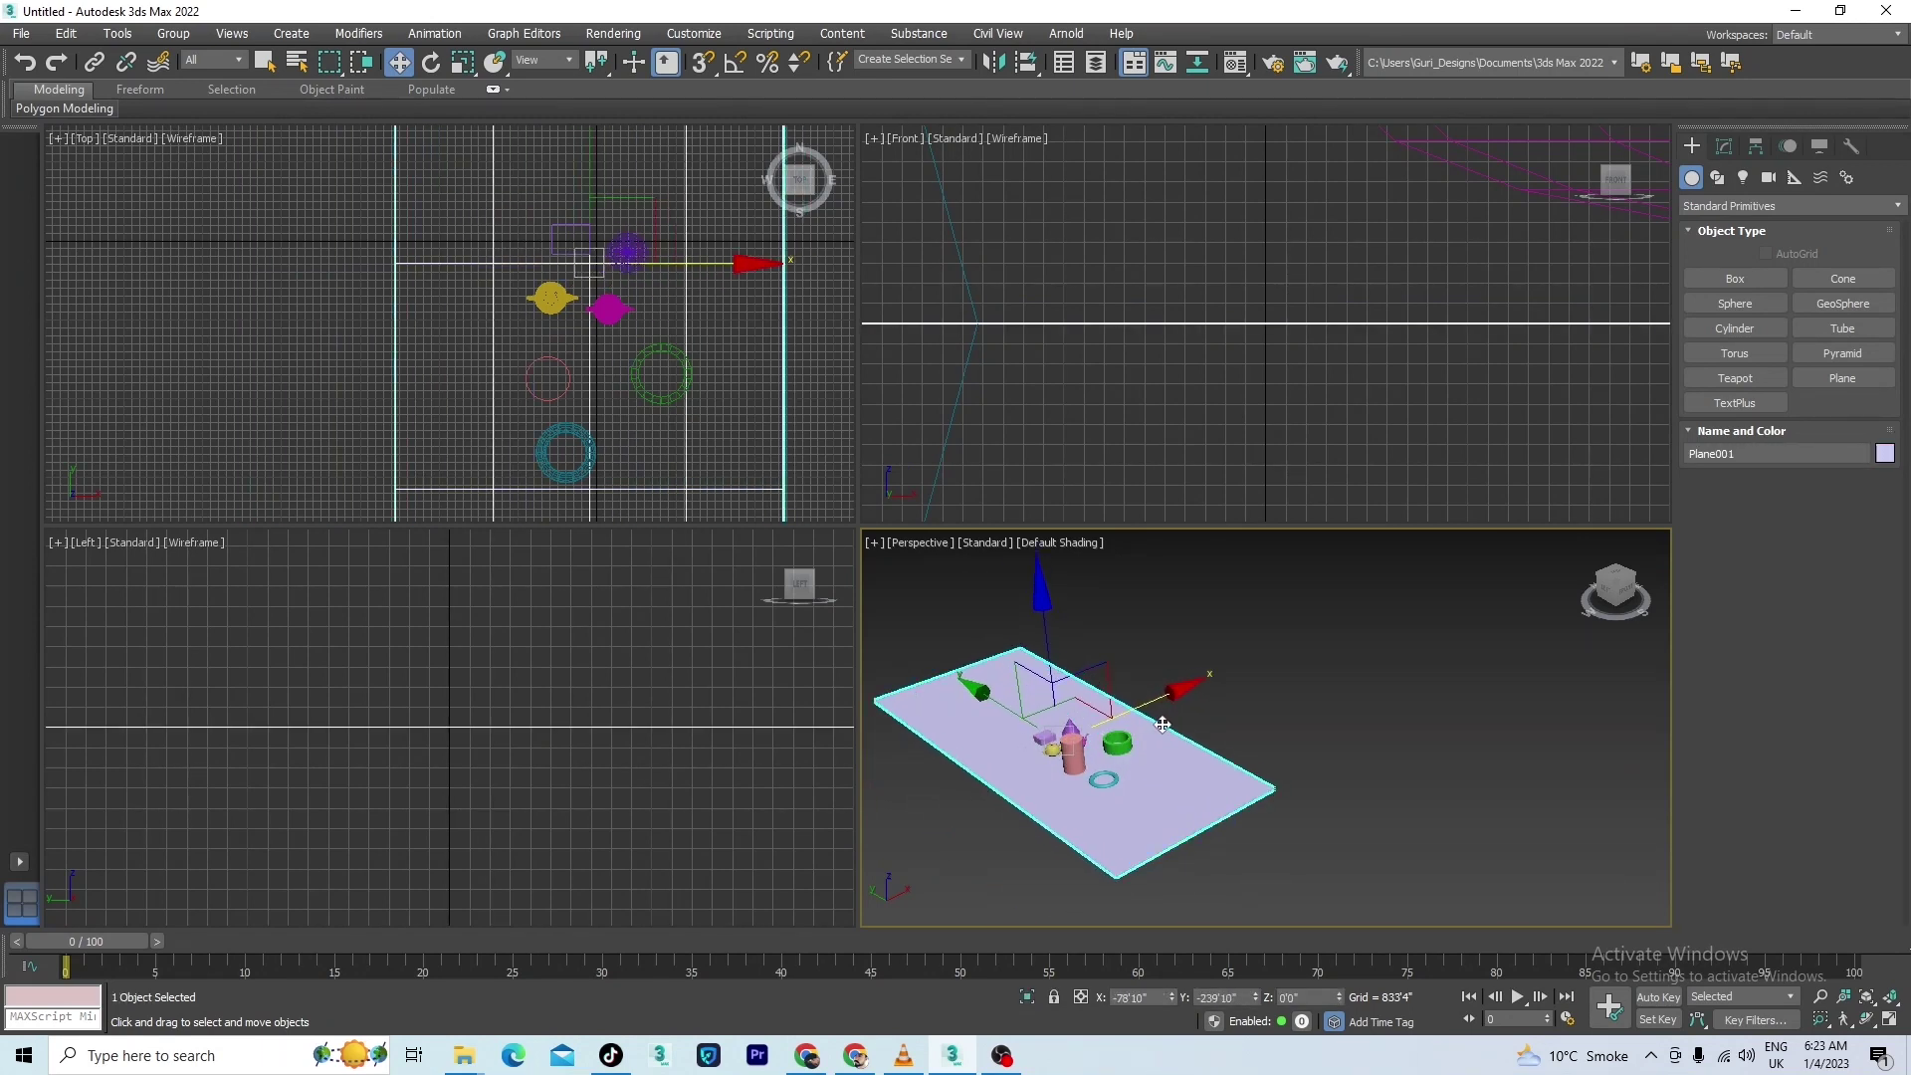
Invert the selection so that every object except the ground plane is selected.
scroll(1171, 725, up, 5)
scroll(1173, 725, down, 5)
scroll(1177, 725, up, 6)
scroll(1176, 725, down, 5)
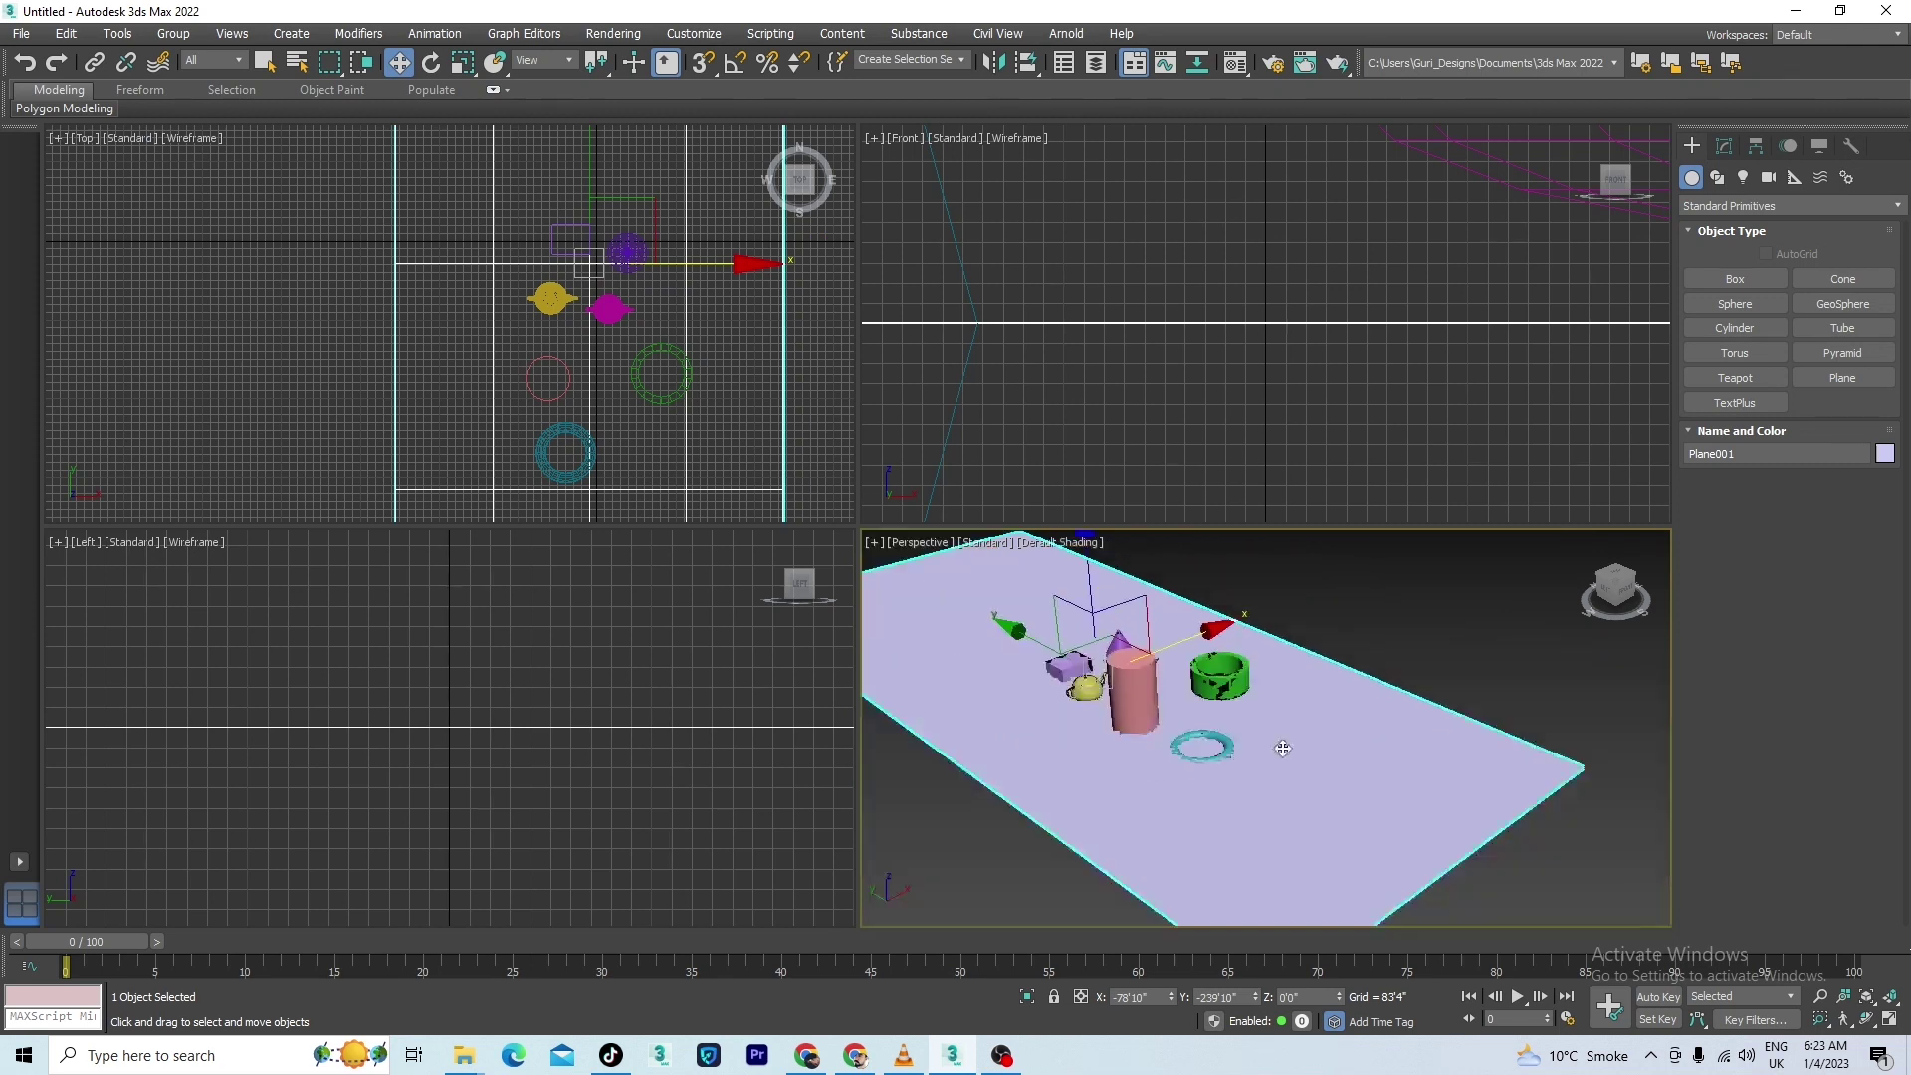
key(ctrl+i)
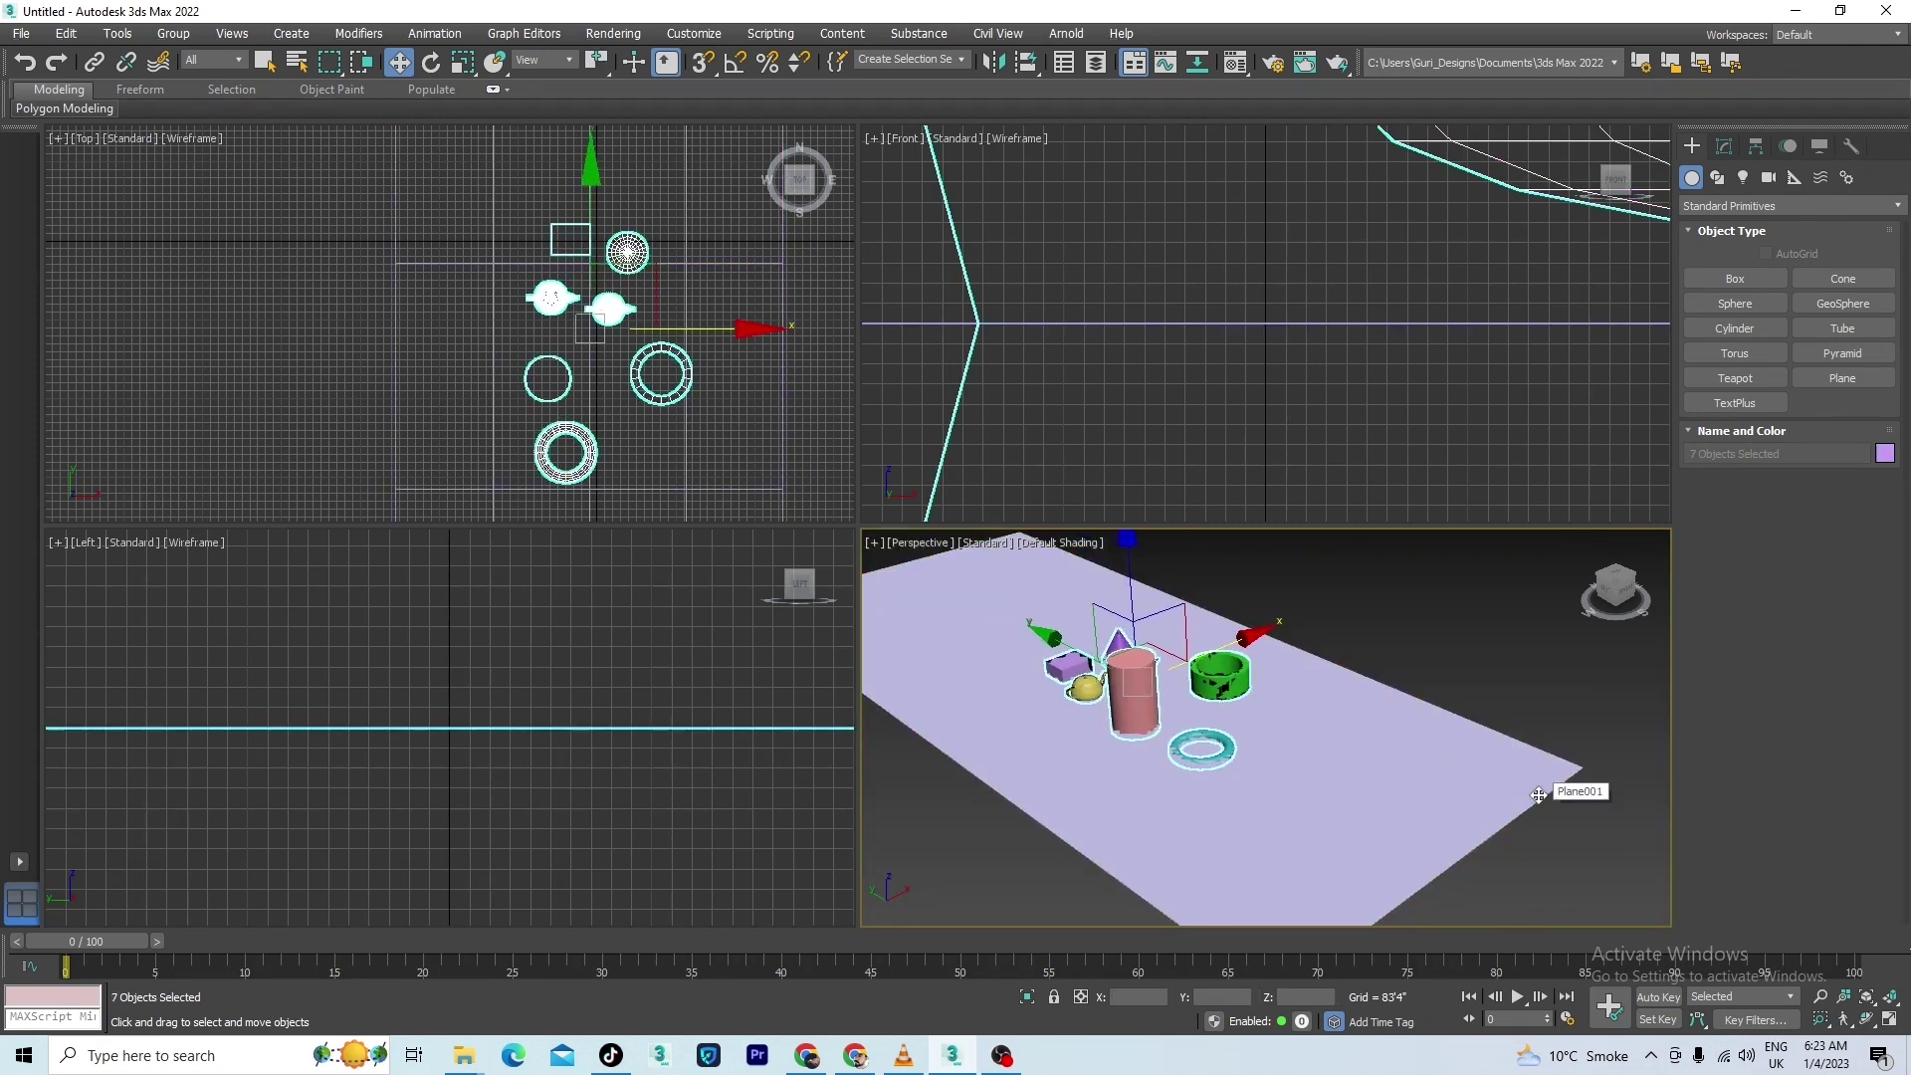
Select only the ground plane in the Perspective view.
scroll(1324, 670, up, 2)
scroll(1294, 717, down, 2)
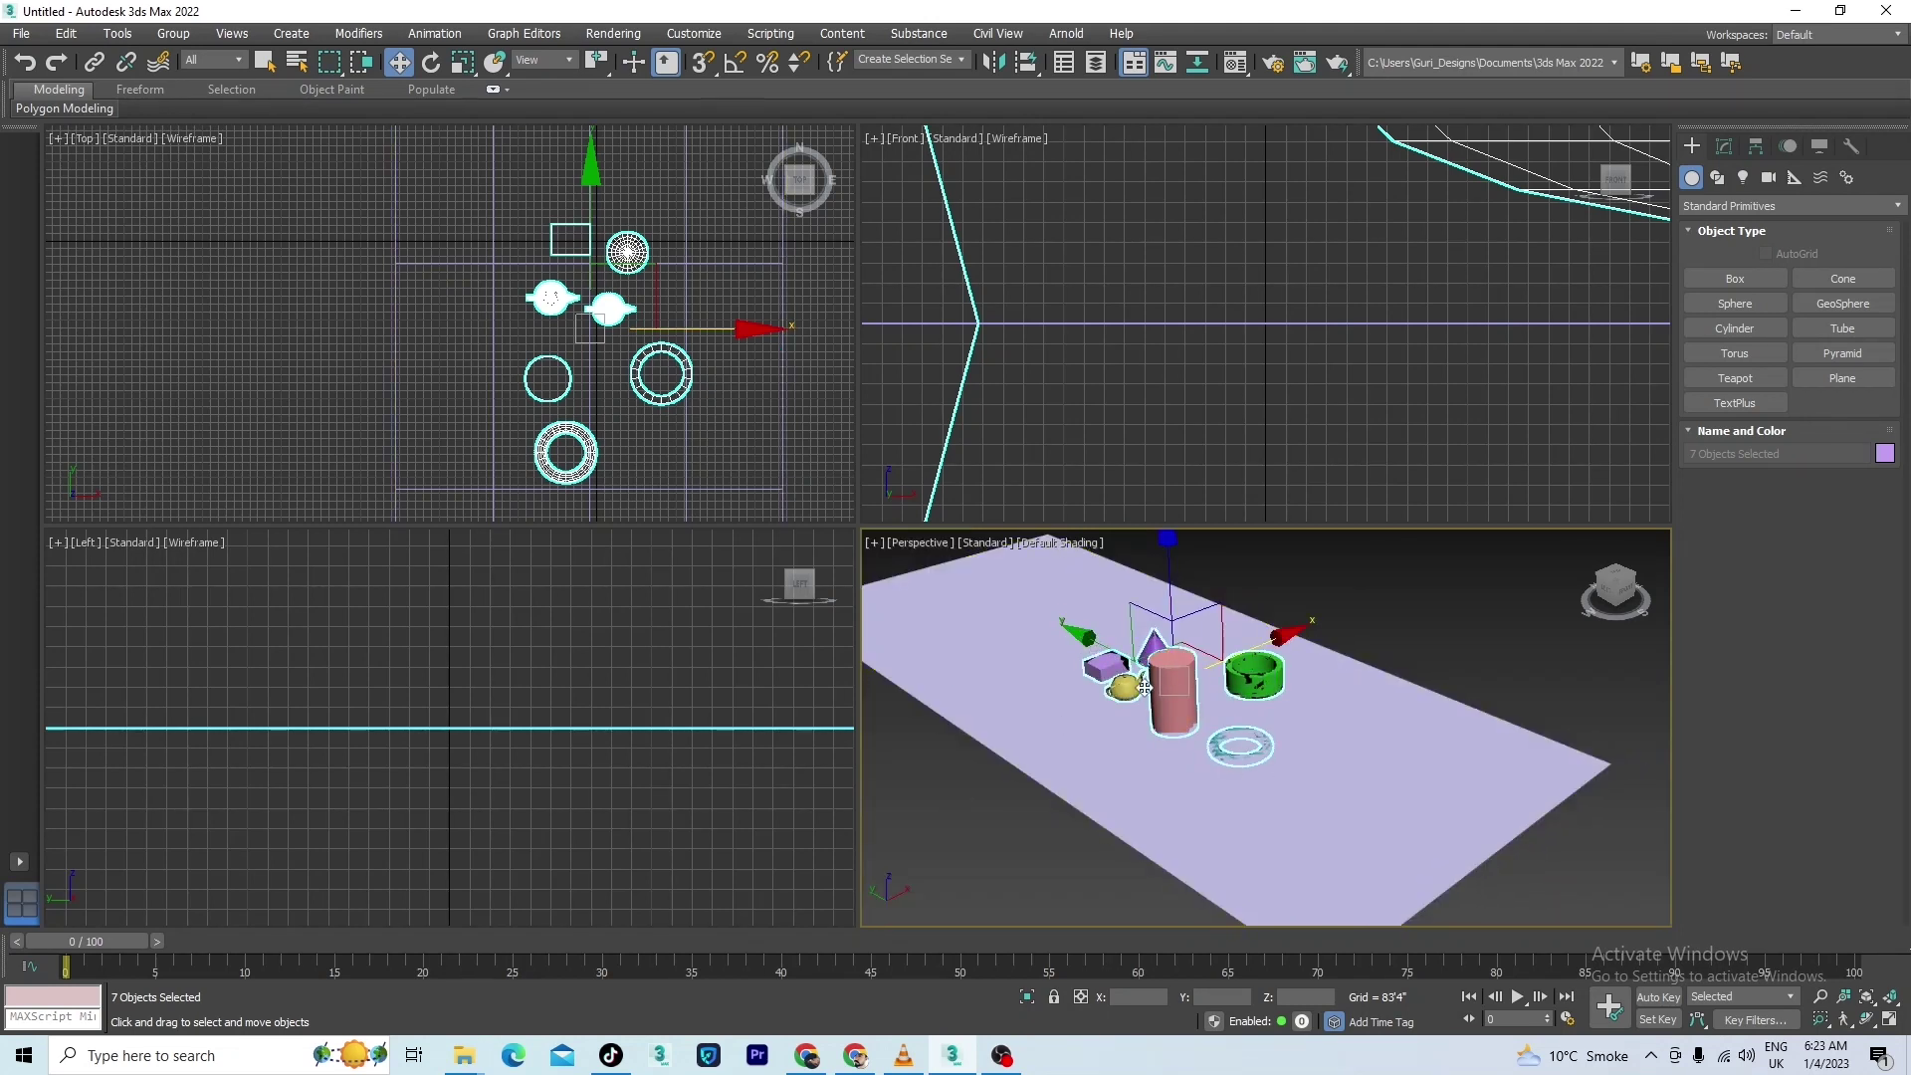
click(1133, 783)
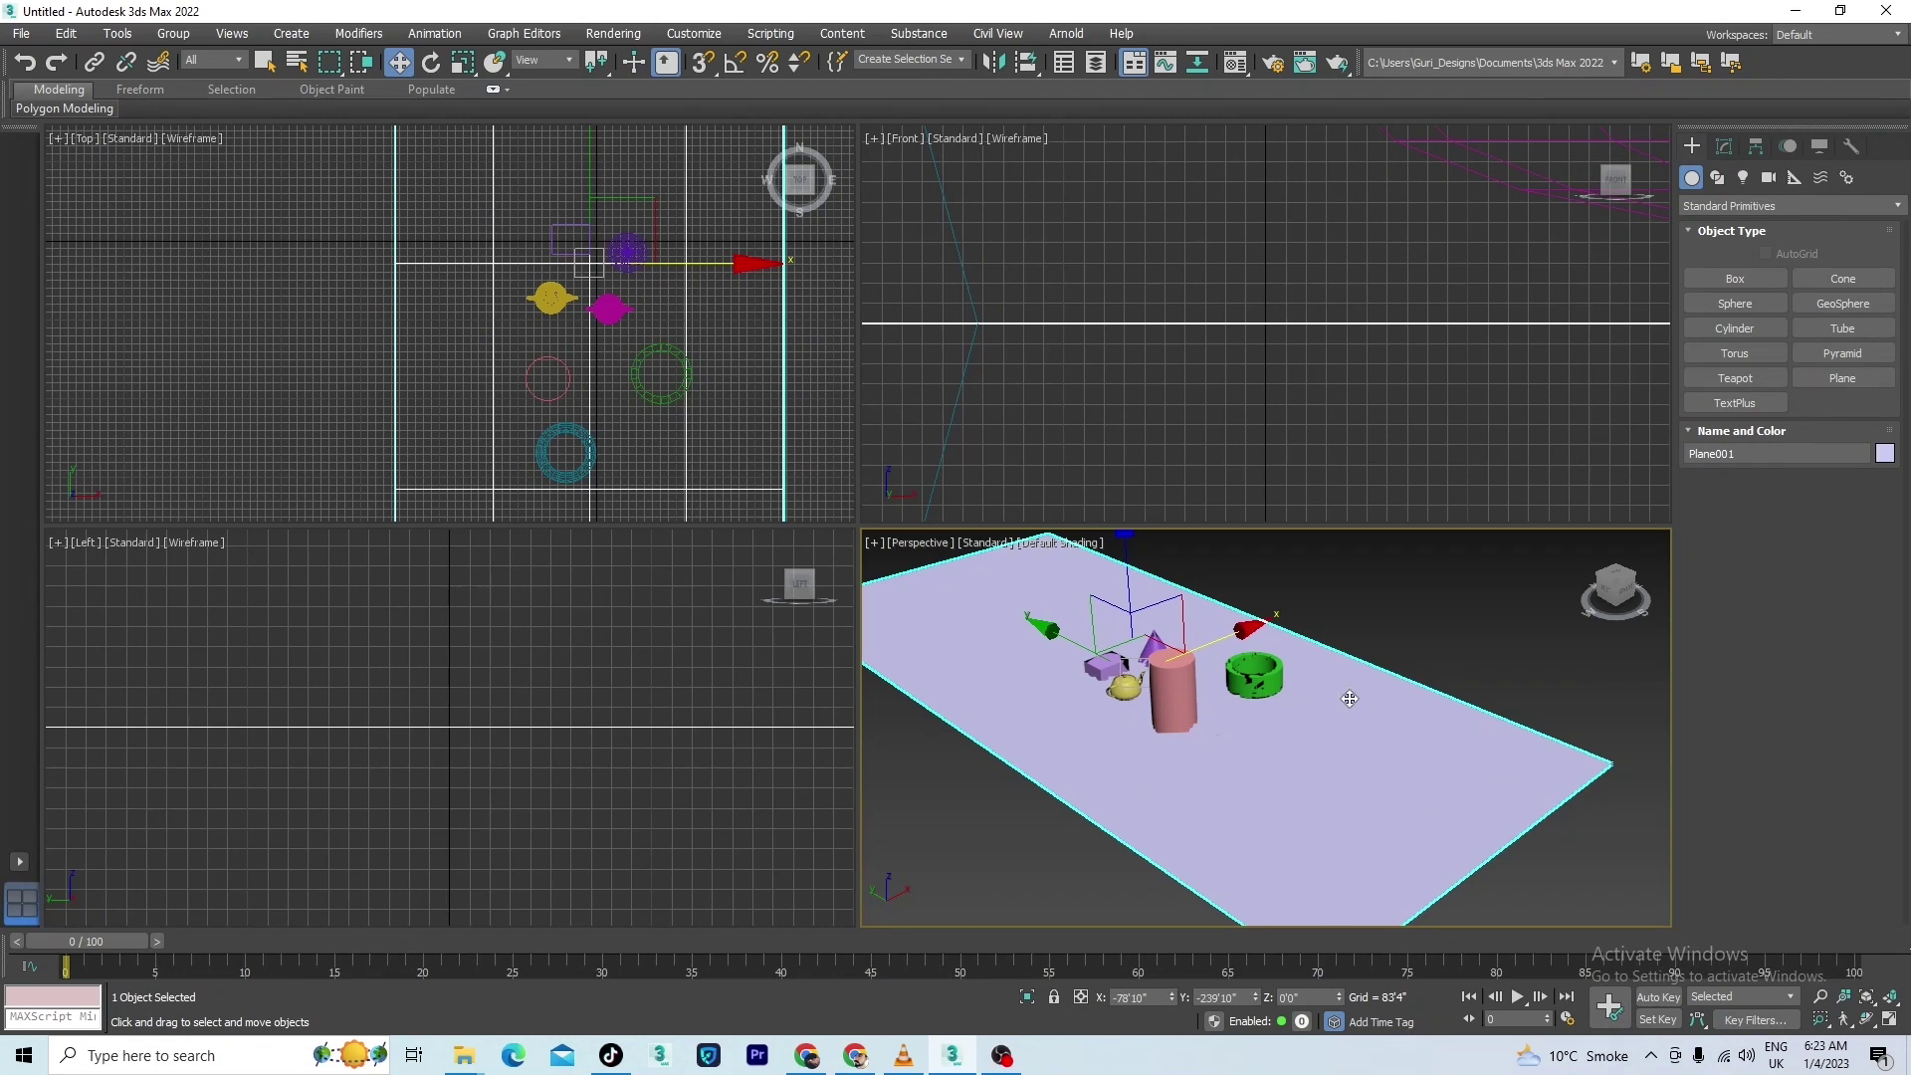
Select all seven primitives without the ground plane, and clear the selection again.
drag(1397, 604, 993, 792)
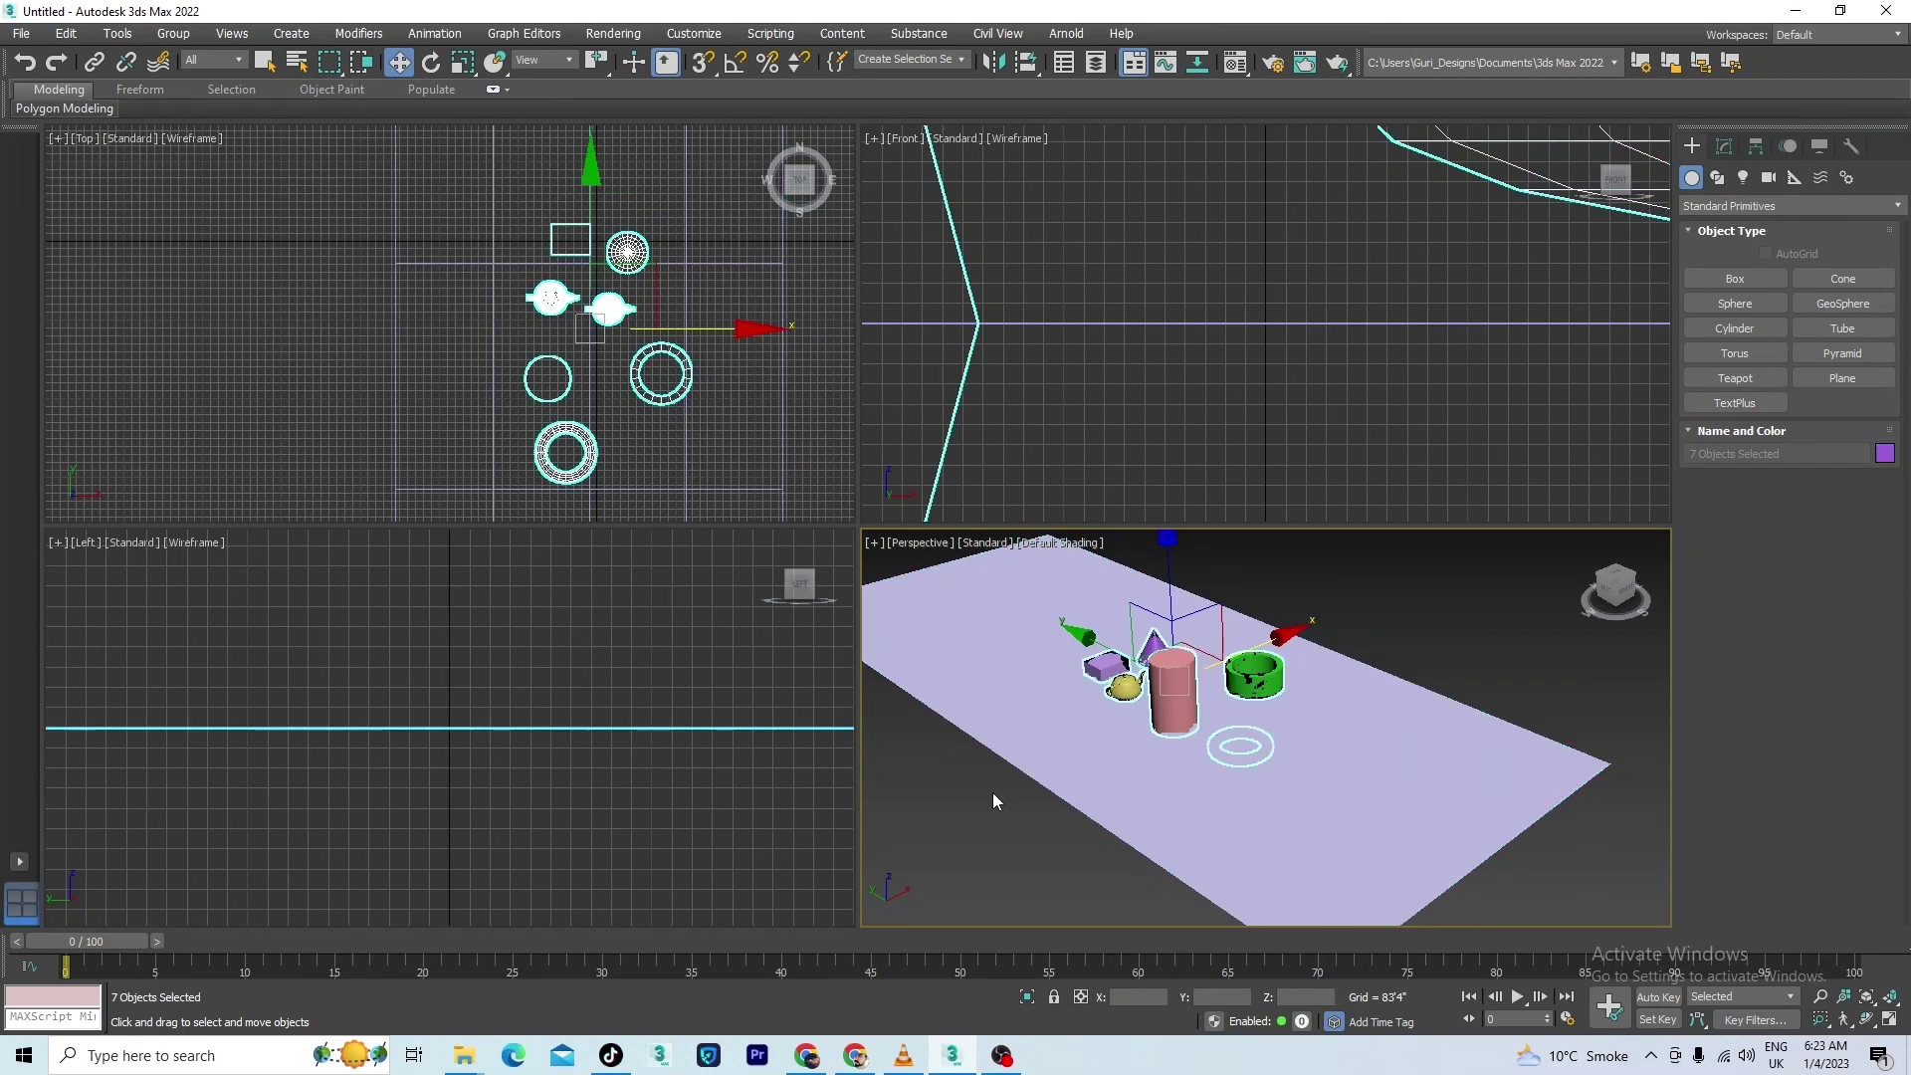
drag(1539, 656, 1505, 841)
scroll(1339, 645, up, 3)
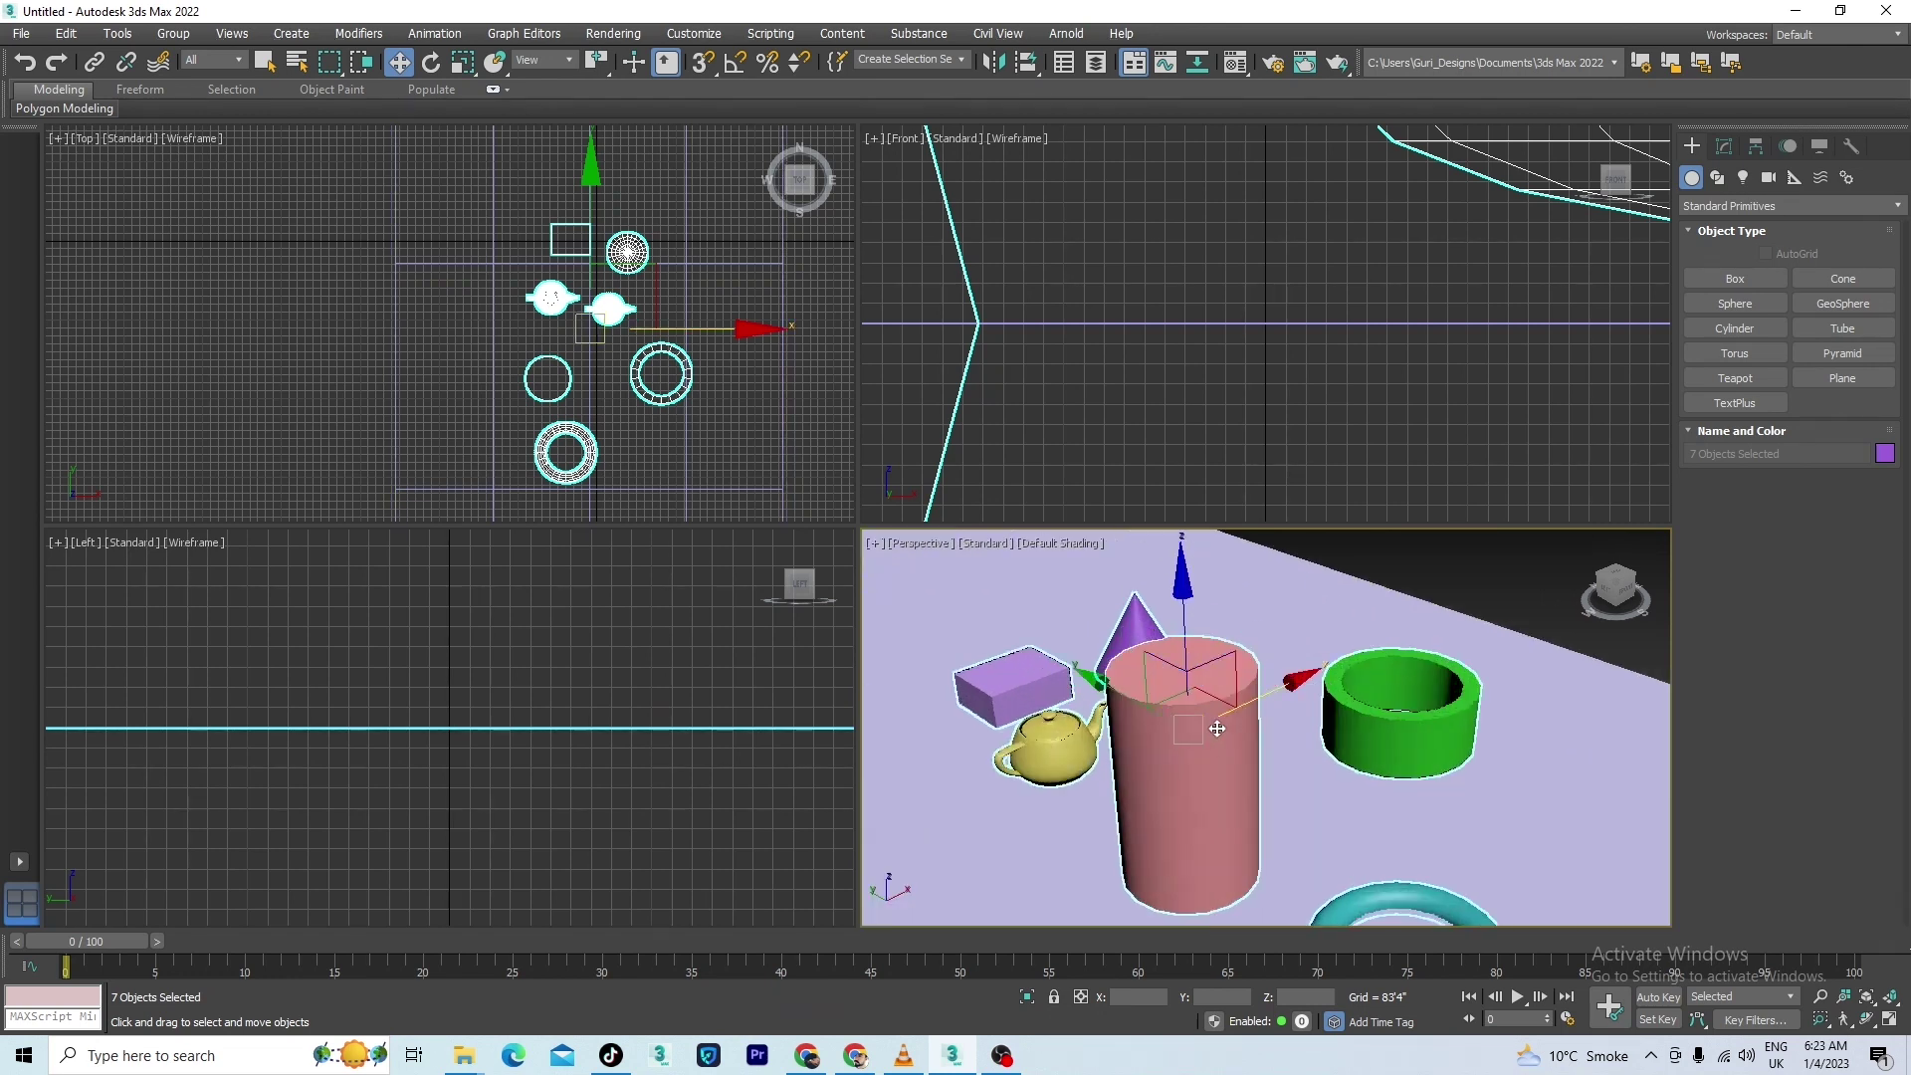
scroll(1329, 694, down, 2)
scroll(1329, 693, up, 4)
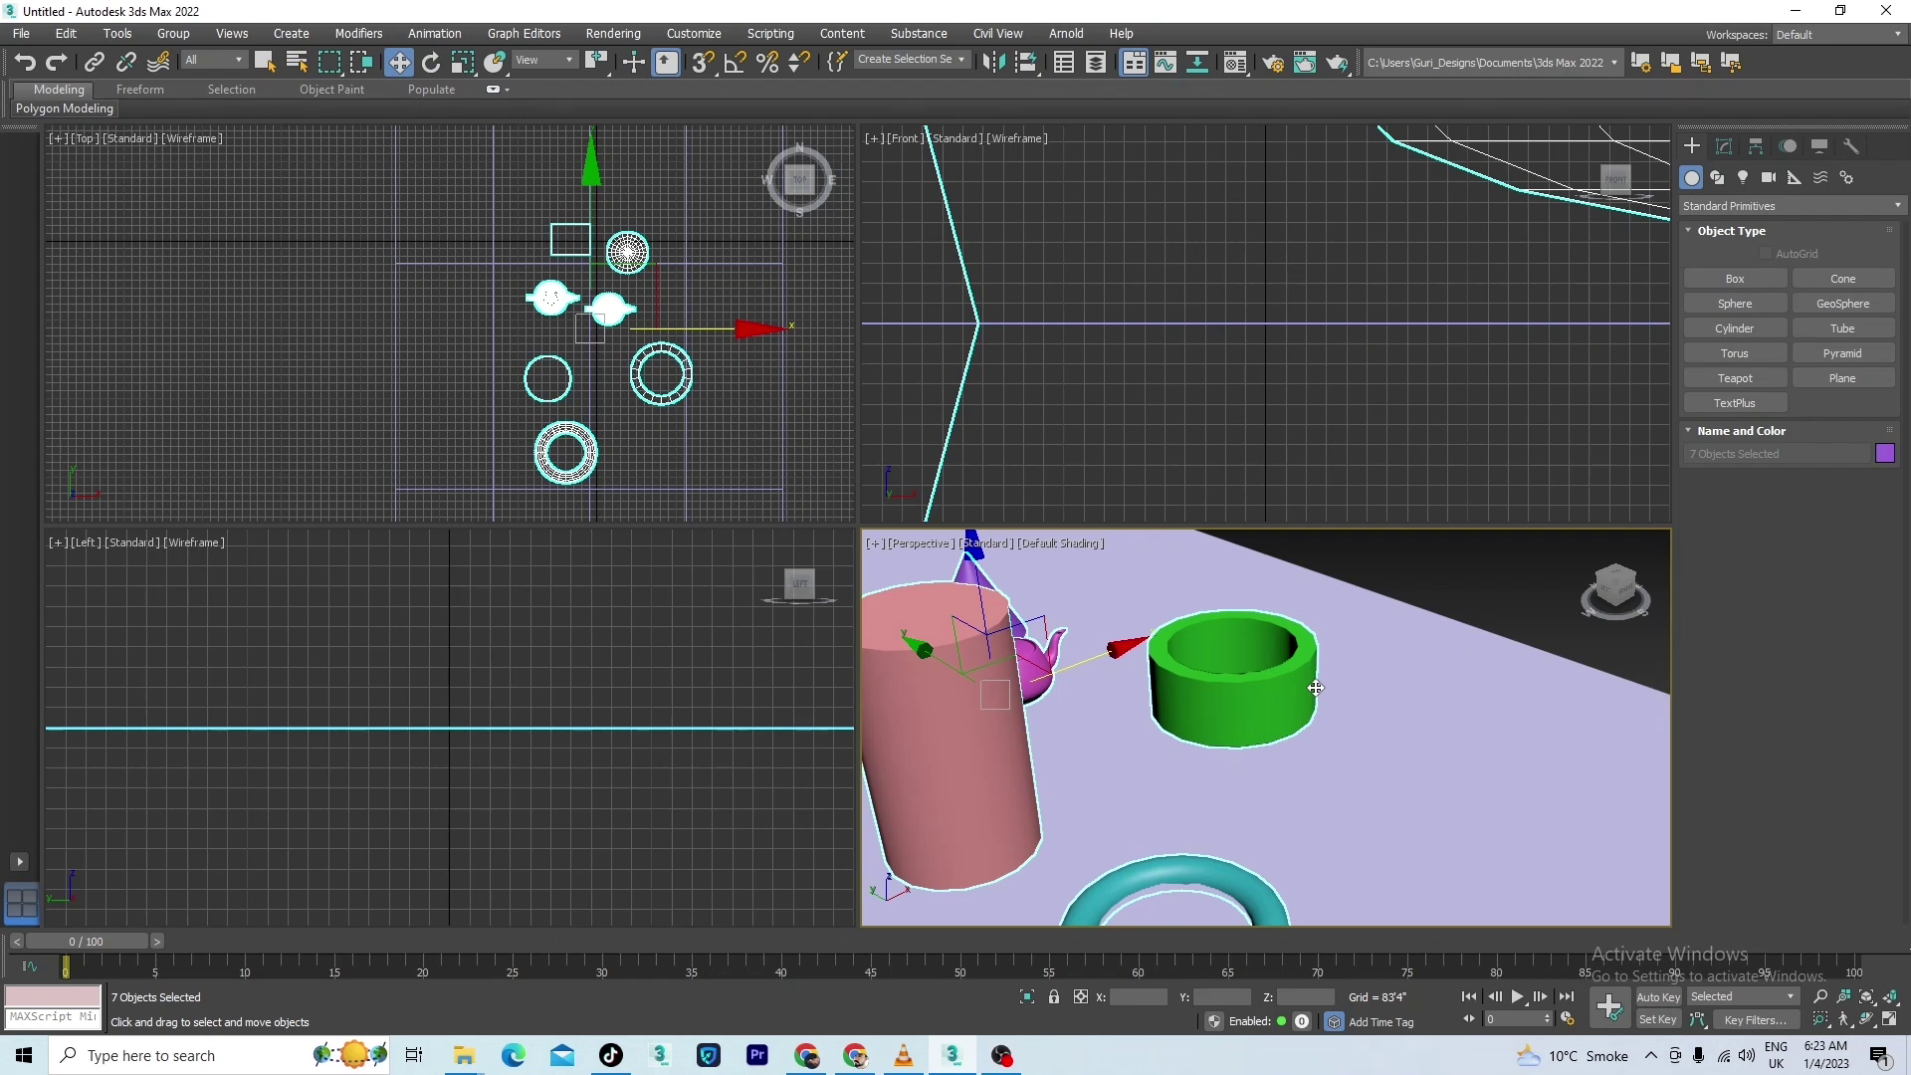
key(ctrl+d)
scroll(1329, 677, down, 4)
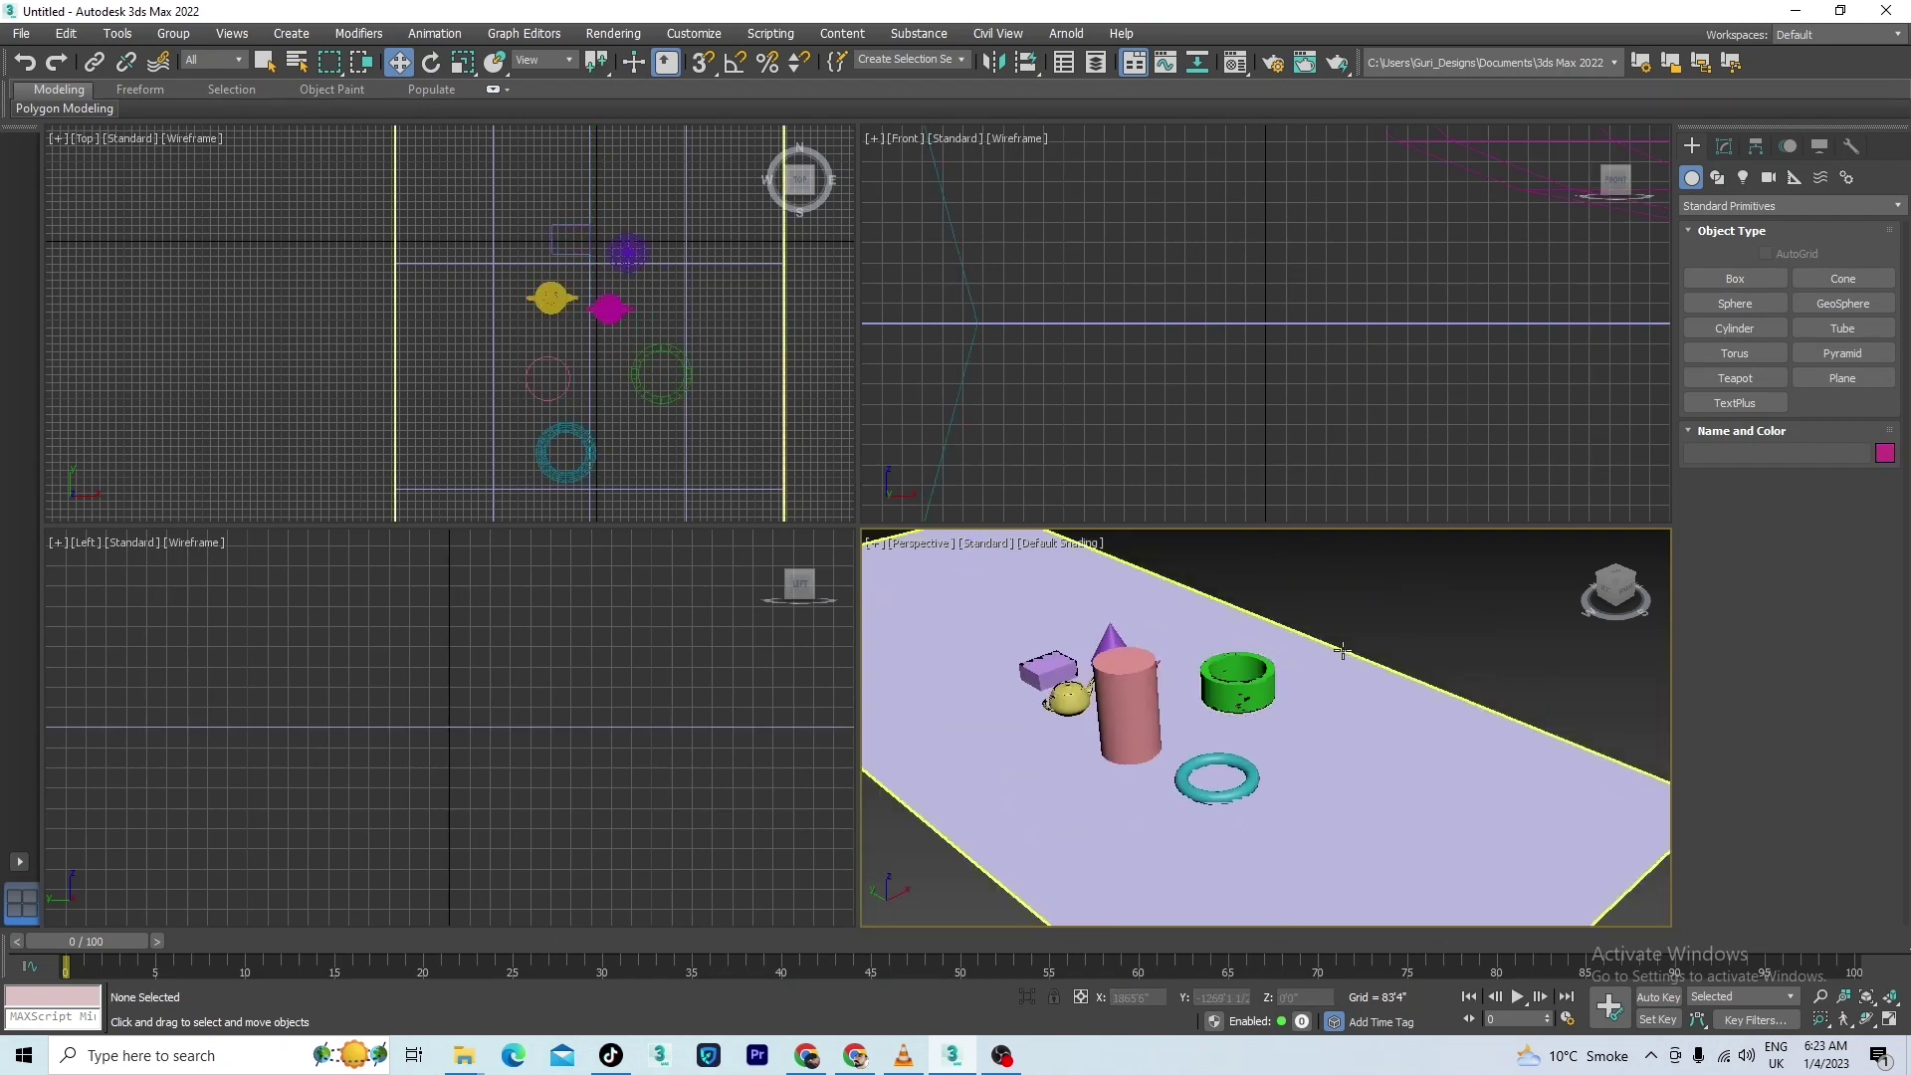
Select the ground plane in the Perspective view and delete it.
scroll(1343, 651, down, 5)
click(1243, 767)
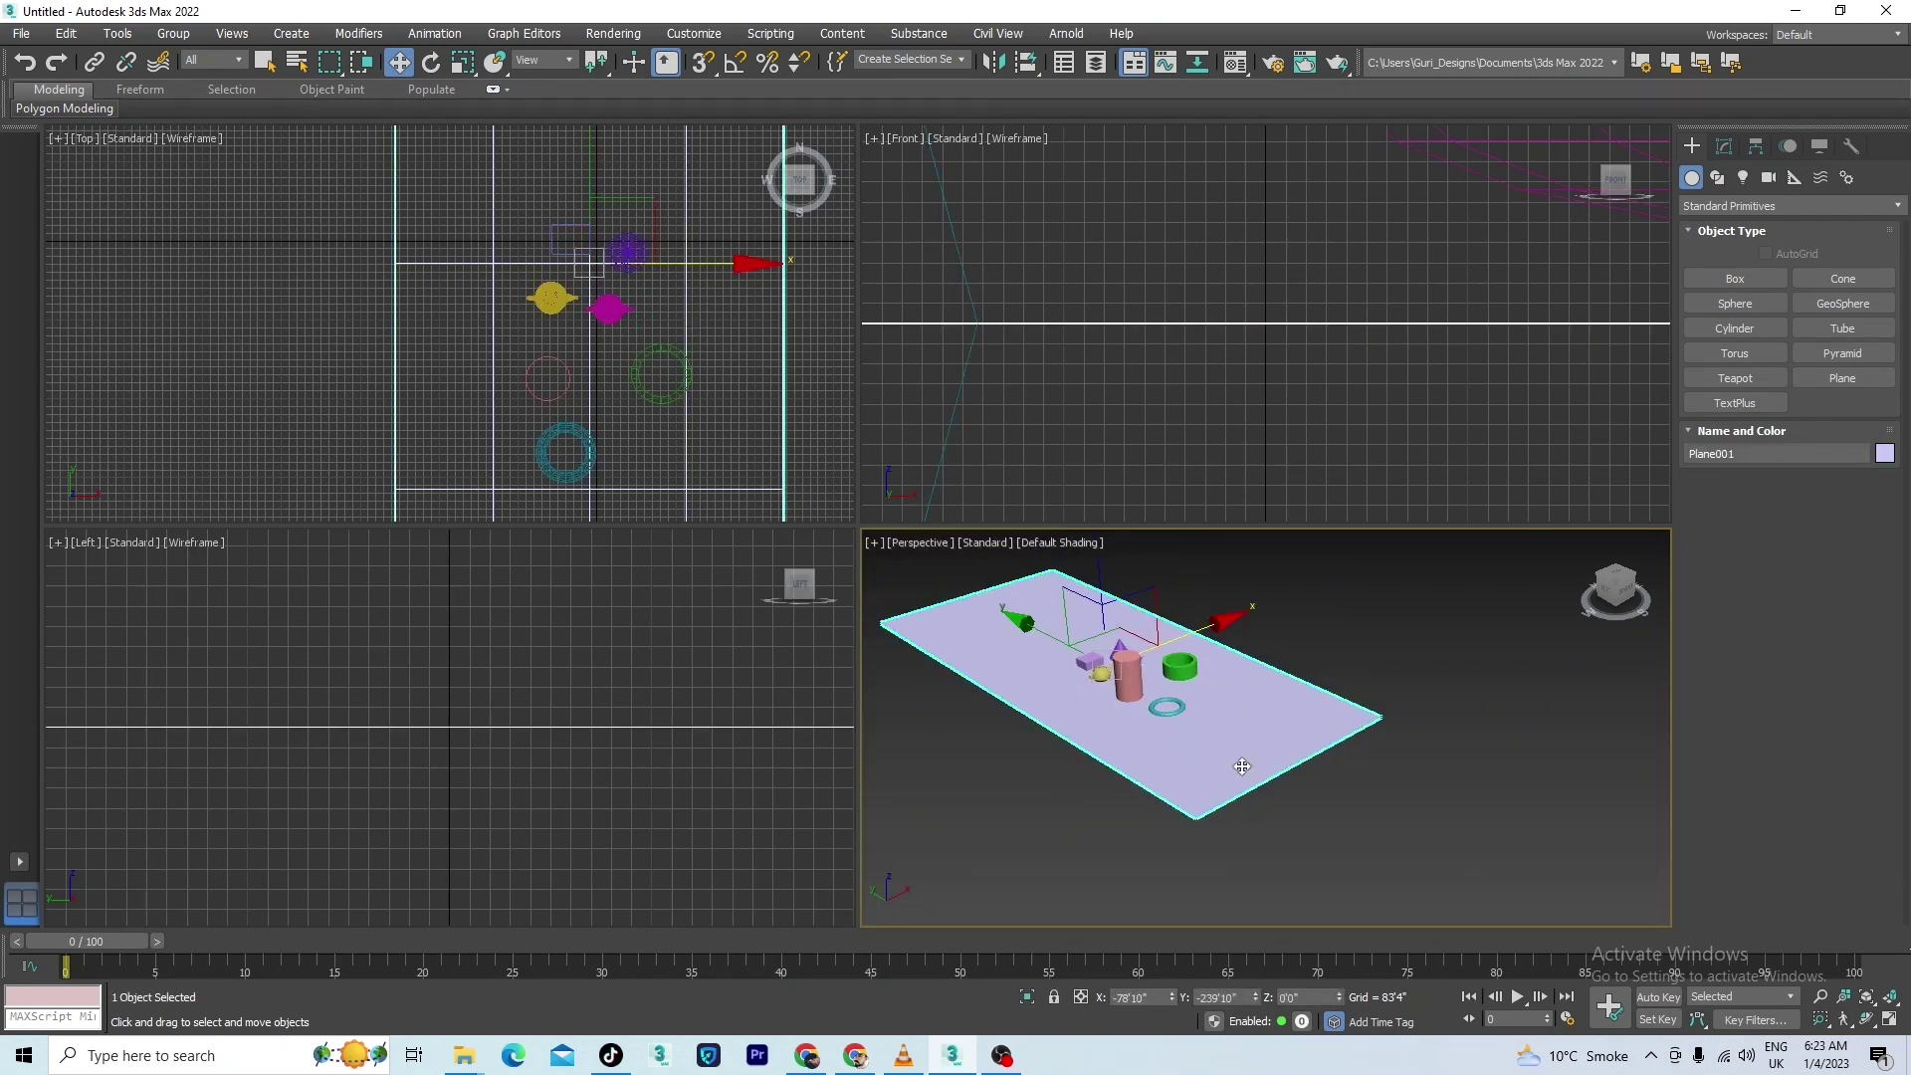
key(Delete)
scroll(1149, 653, up, 3)
scroll(1350, 687, down, 2)
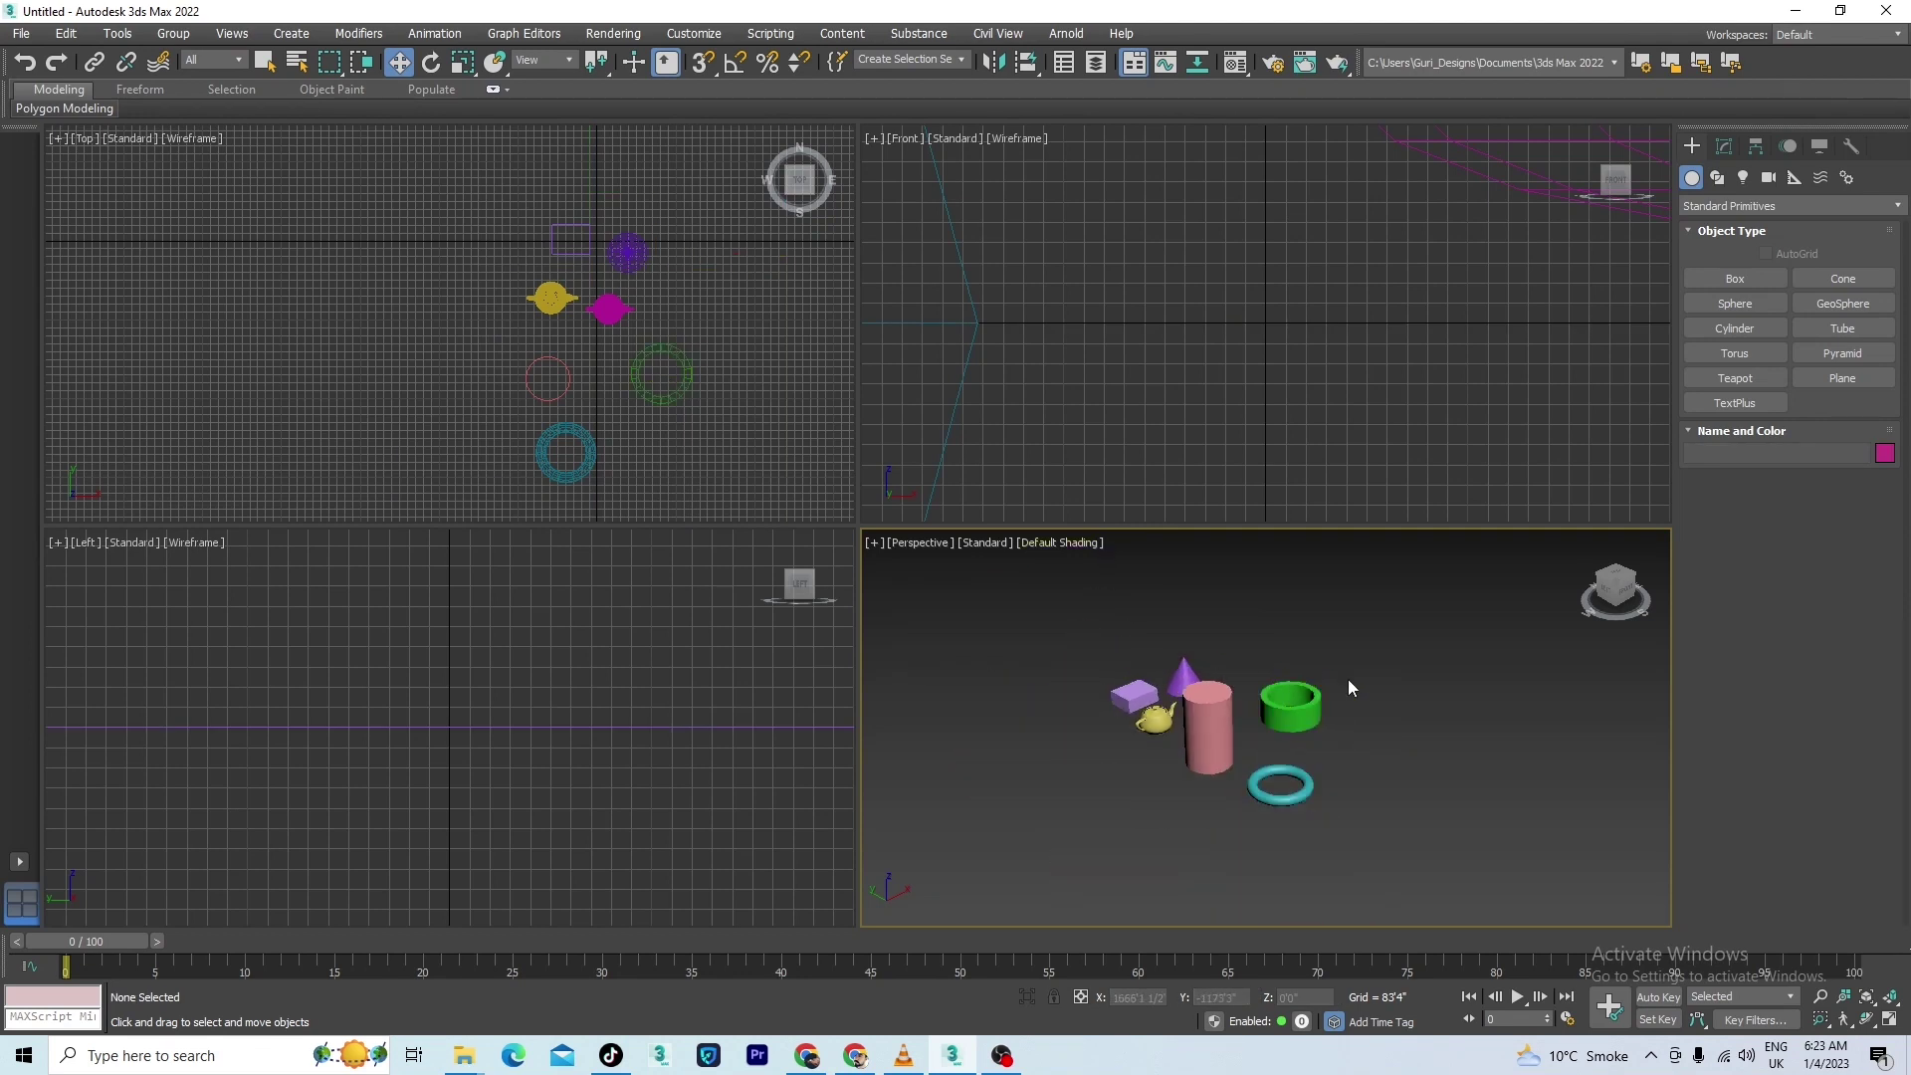
Select all the remaining objects in the scene at once, and deselect everything.
drag(1538, 653, 1459, 696)
key(ctrl+a)
scroll(1156, 692, up, 3)
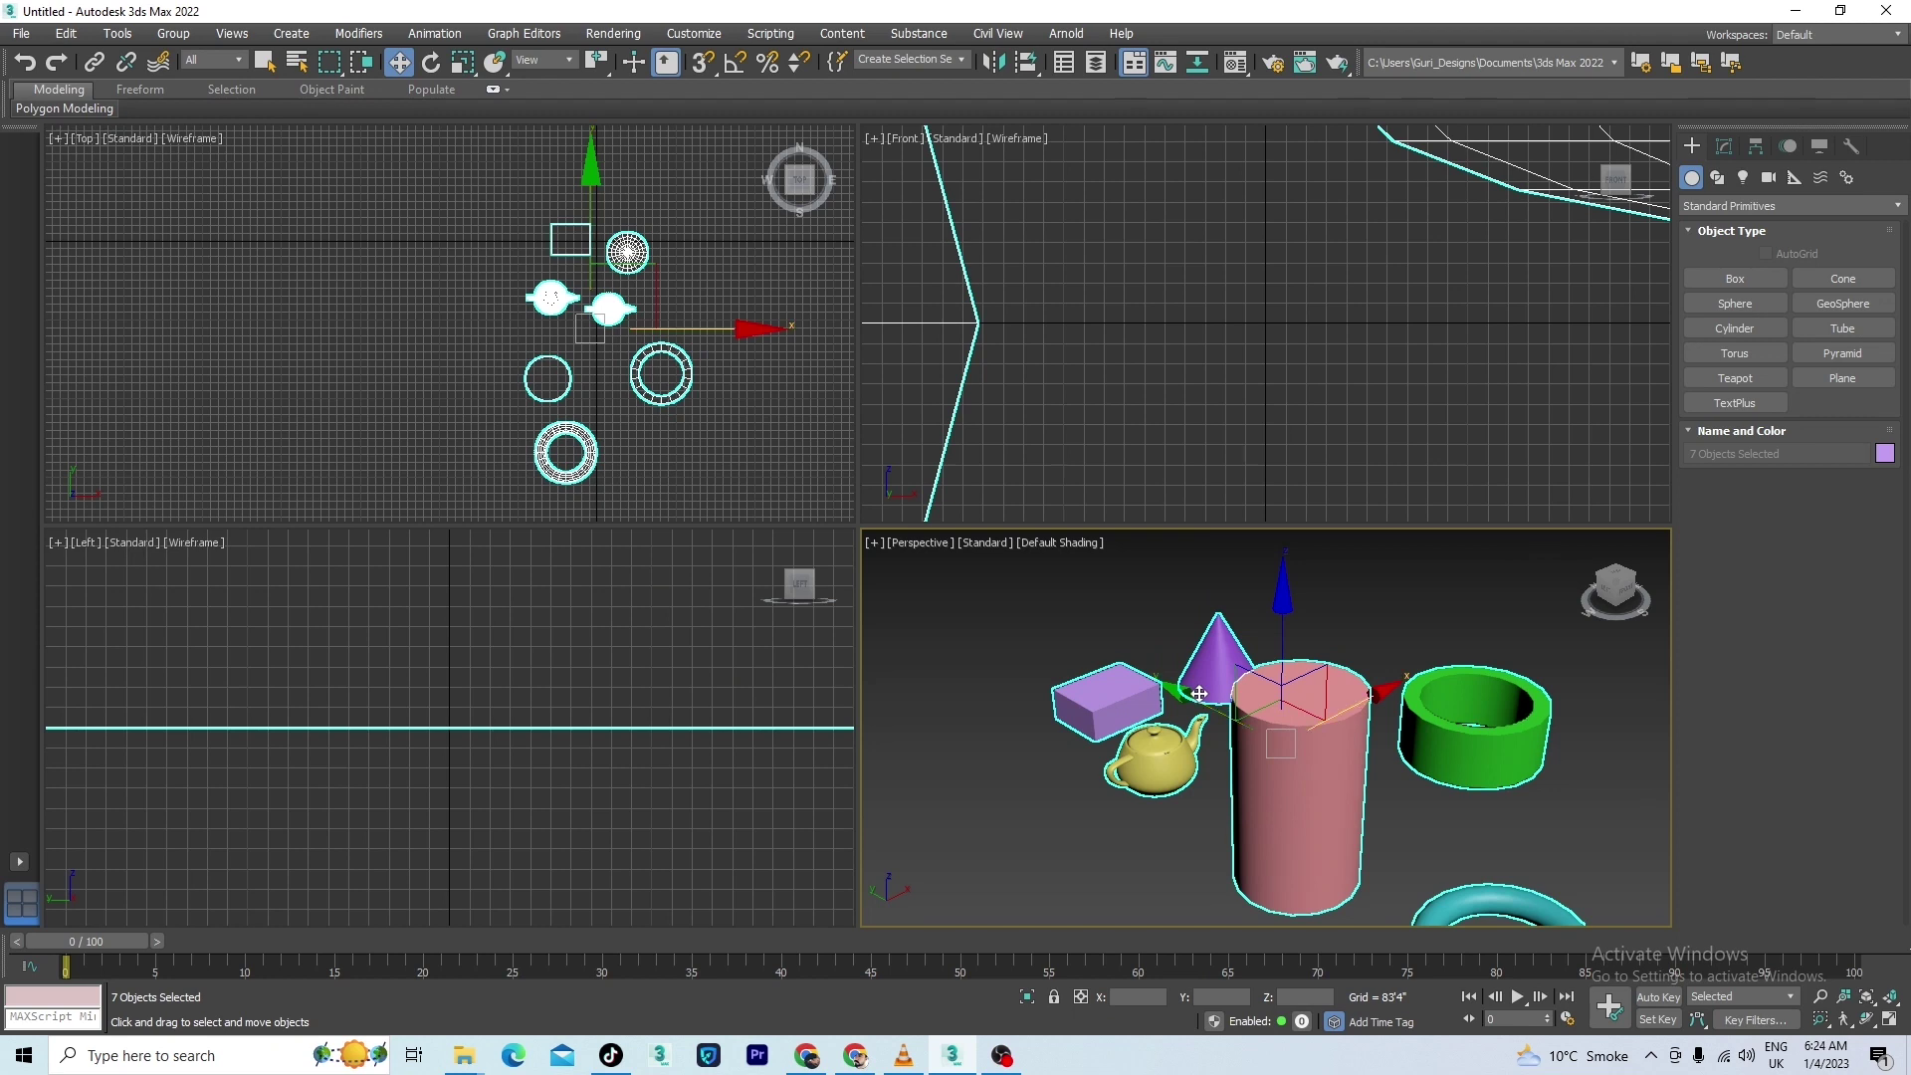
key(ctrl+d)
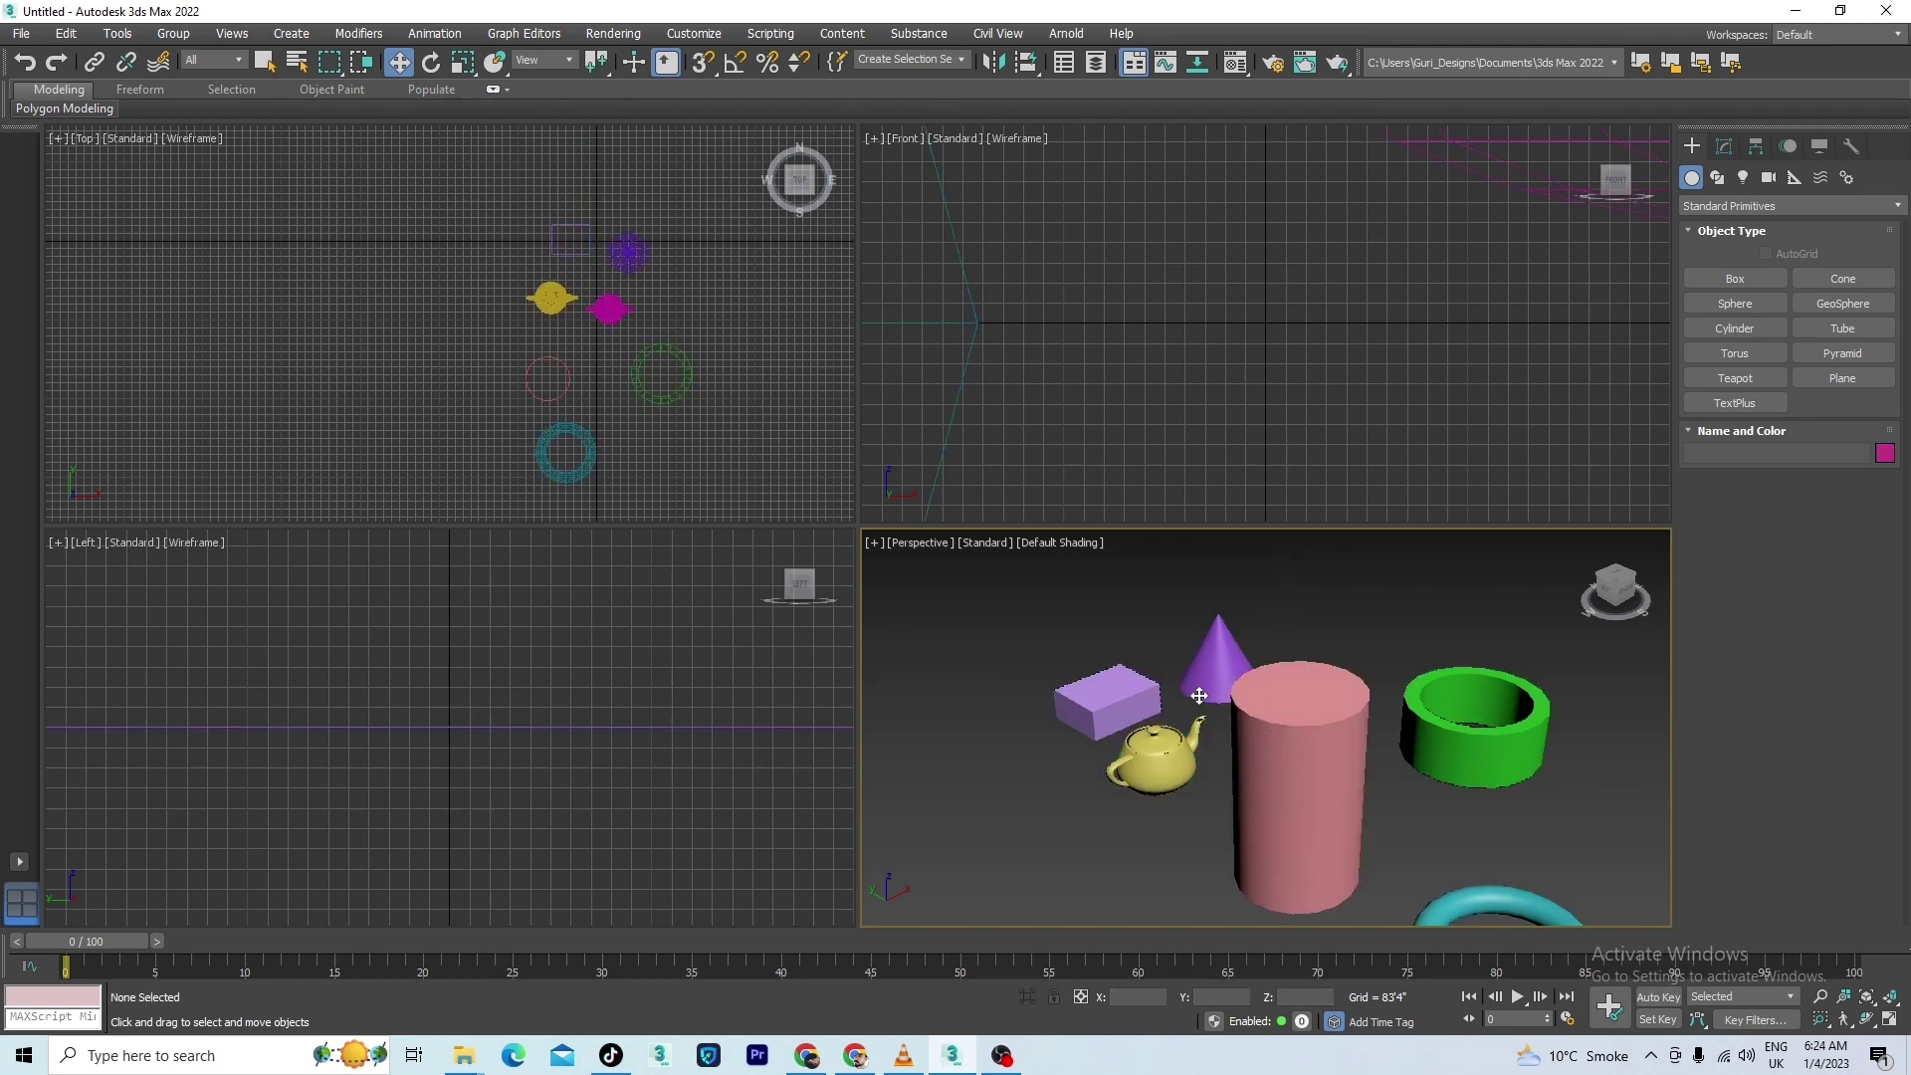
scroll(1135, 659, down, 3)
scroll(1135, 657, down, 2)
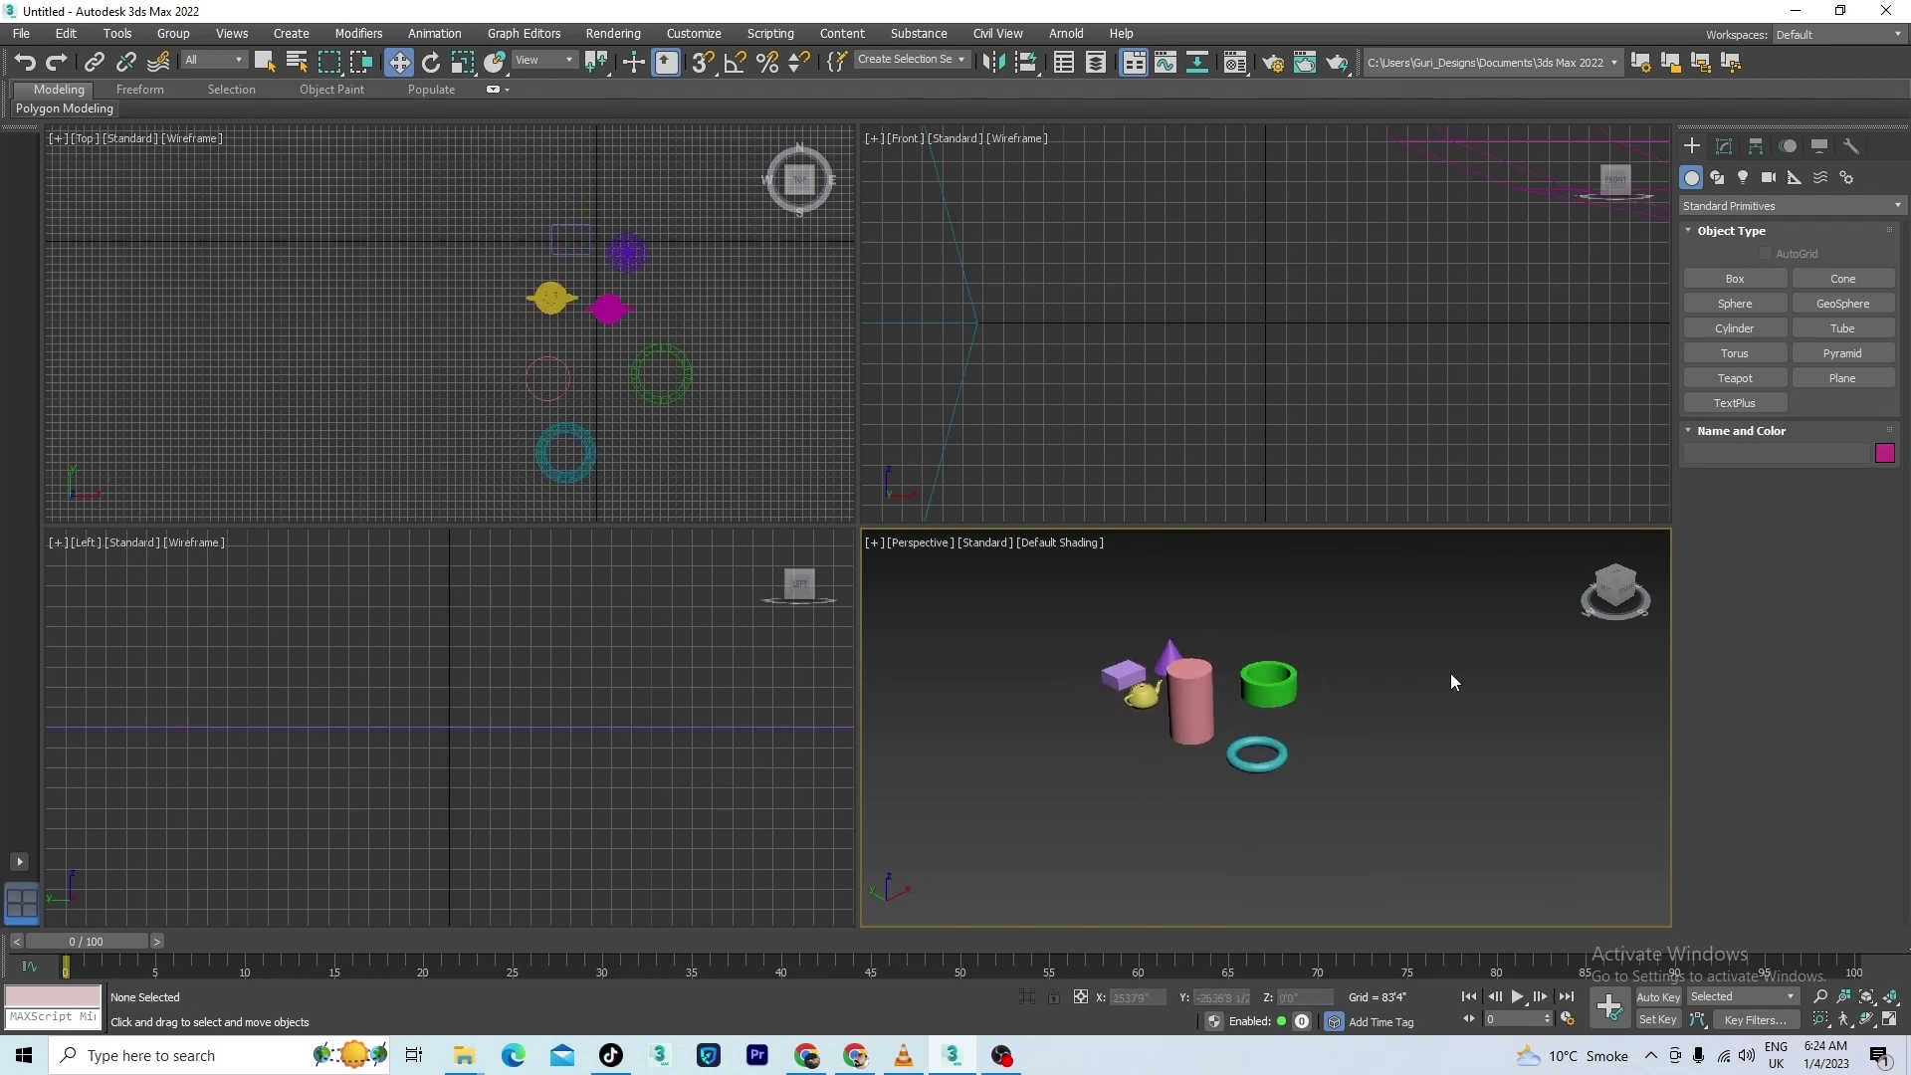
Orbit the Perspective view so all primitives are seen from the tube's side, and maximize this viewport.
middle_drag(1450, 674, 1459, 713)
scroll(1244, 737, up, 4)
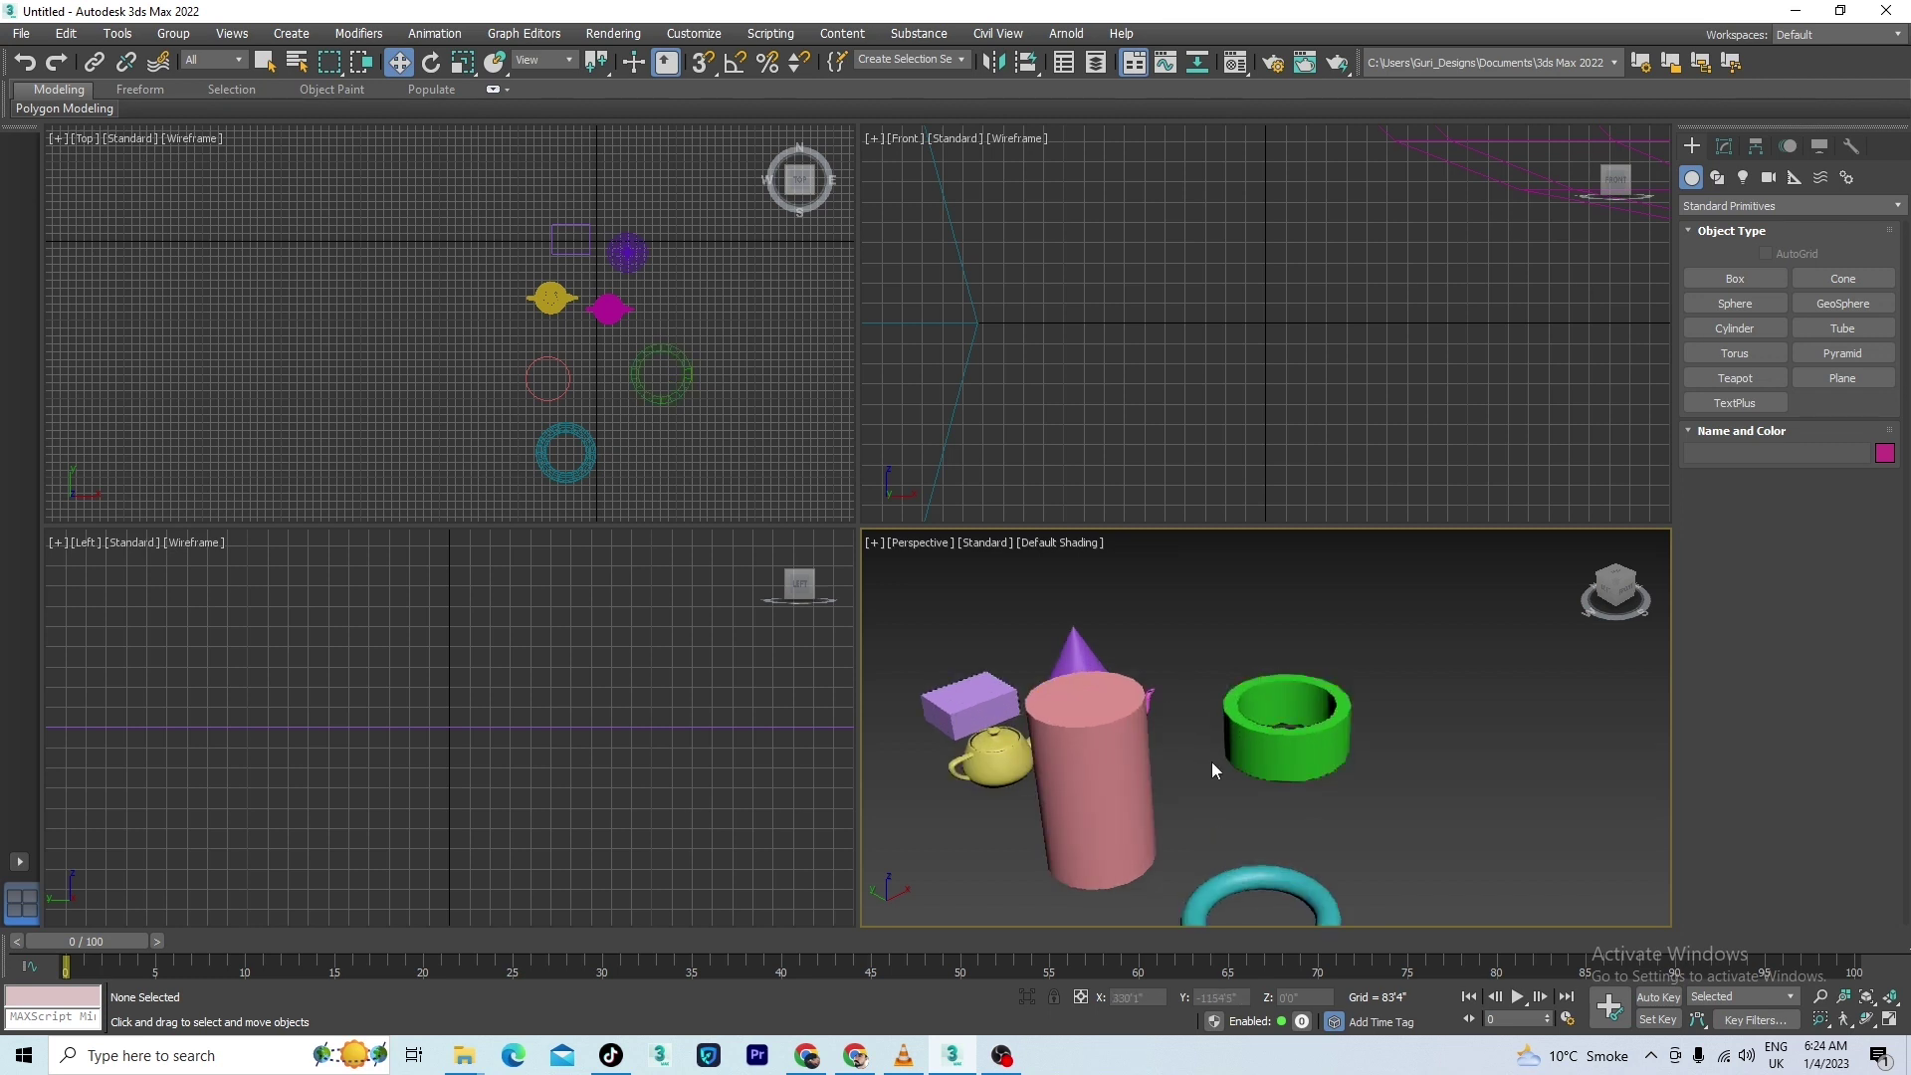
alt+middle_drag(1244, 761, 1102, 805)
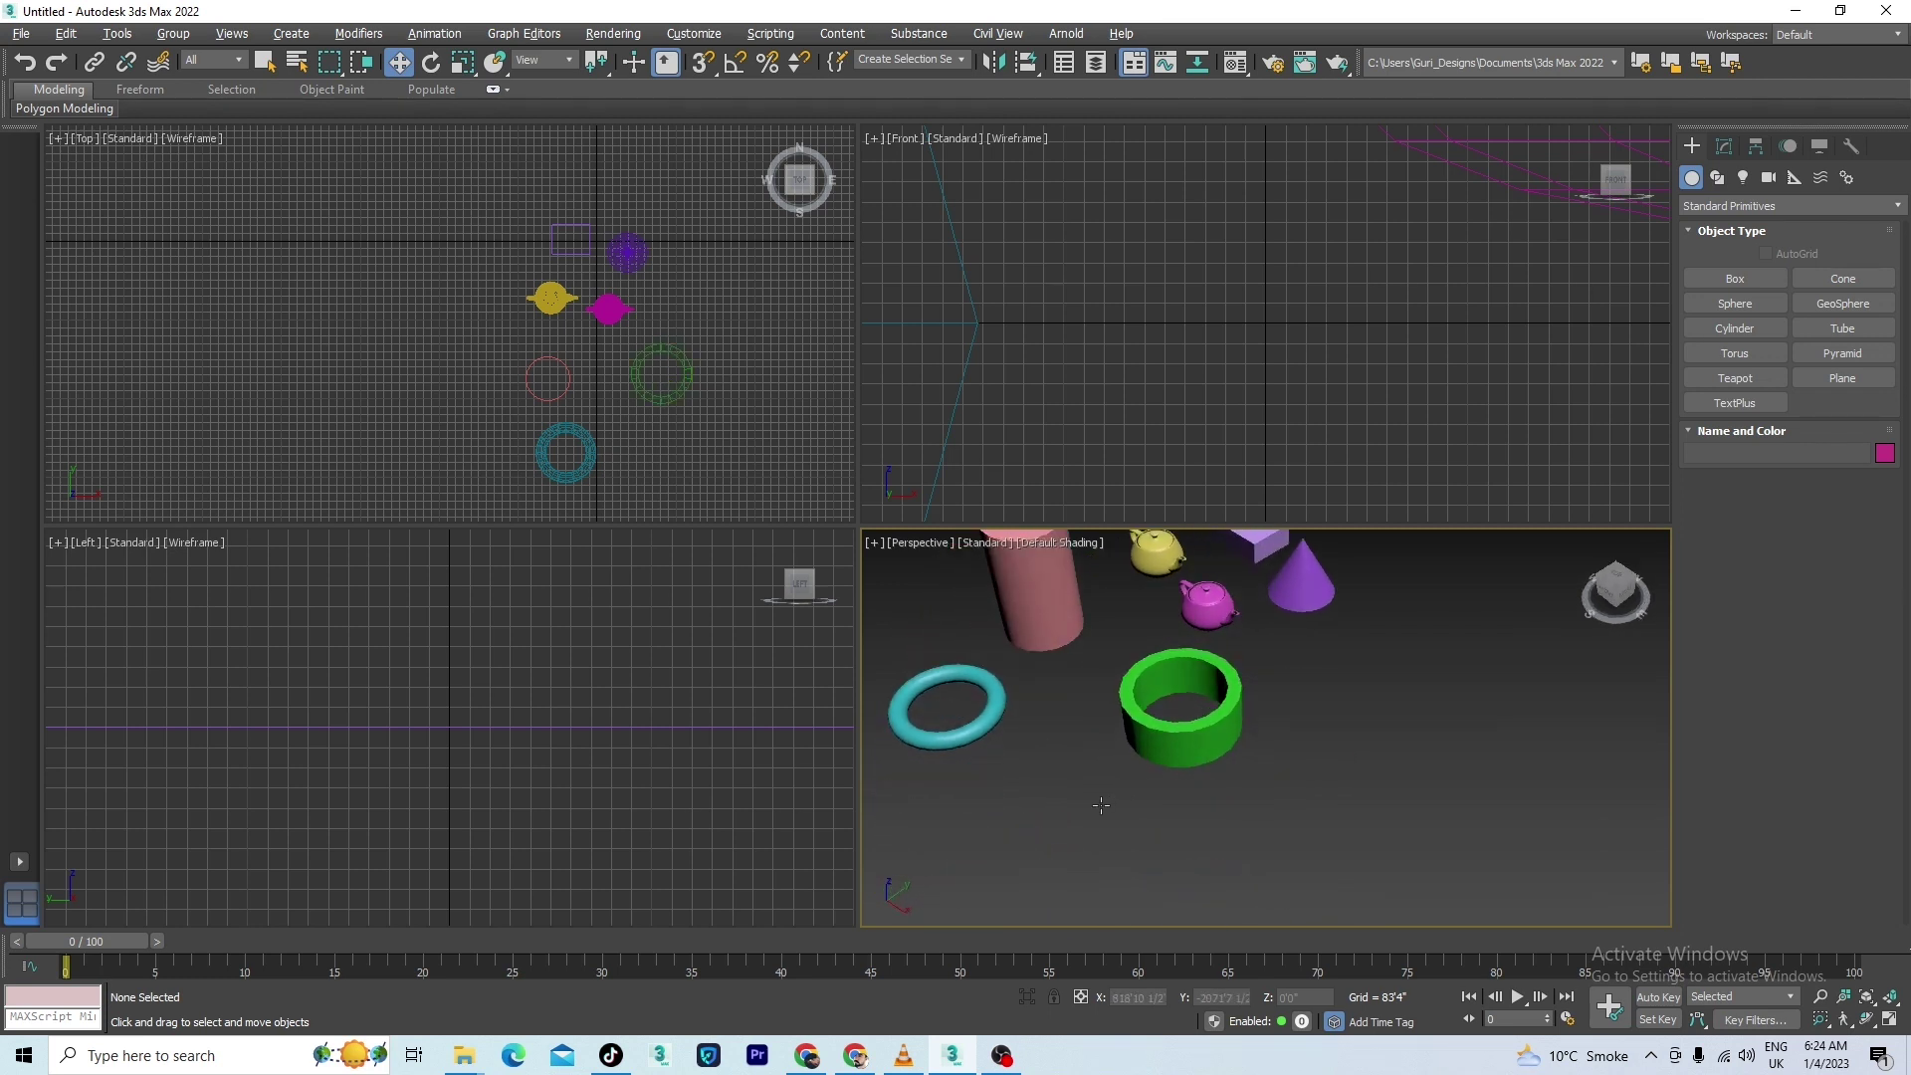
middle_drag(1426, 677, 1442, 798)
key(alt+w)
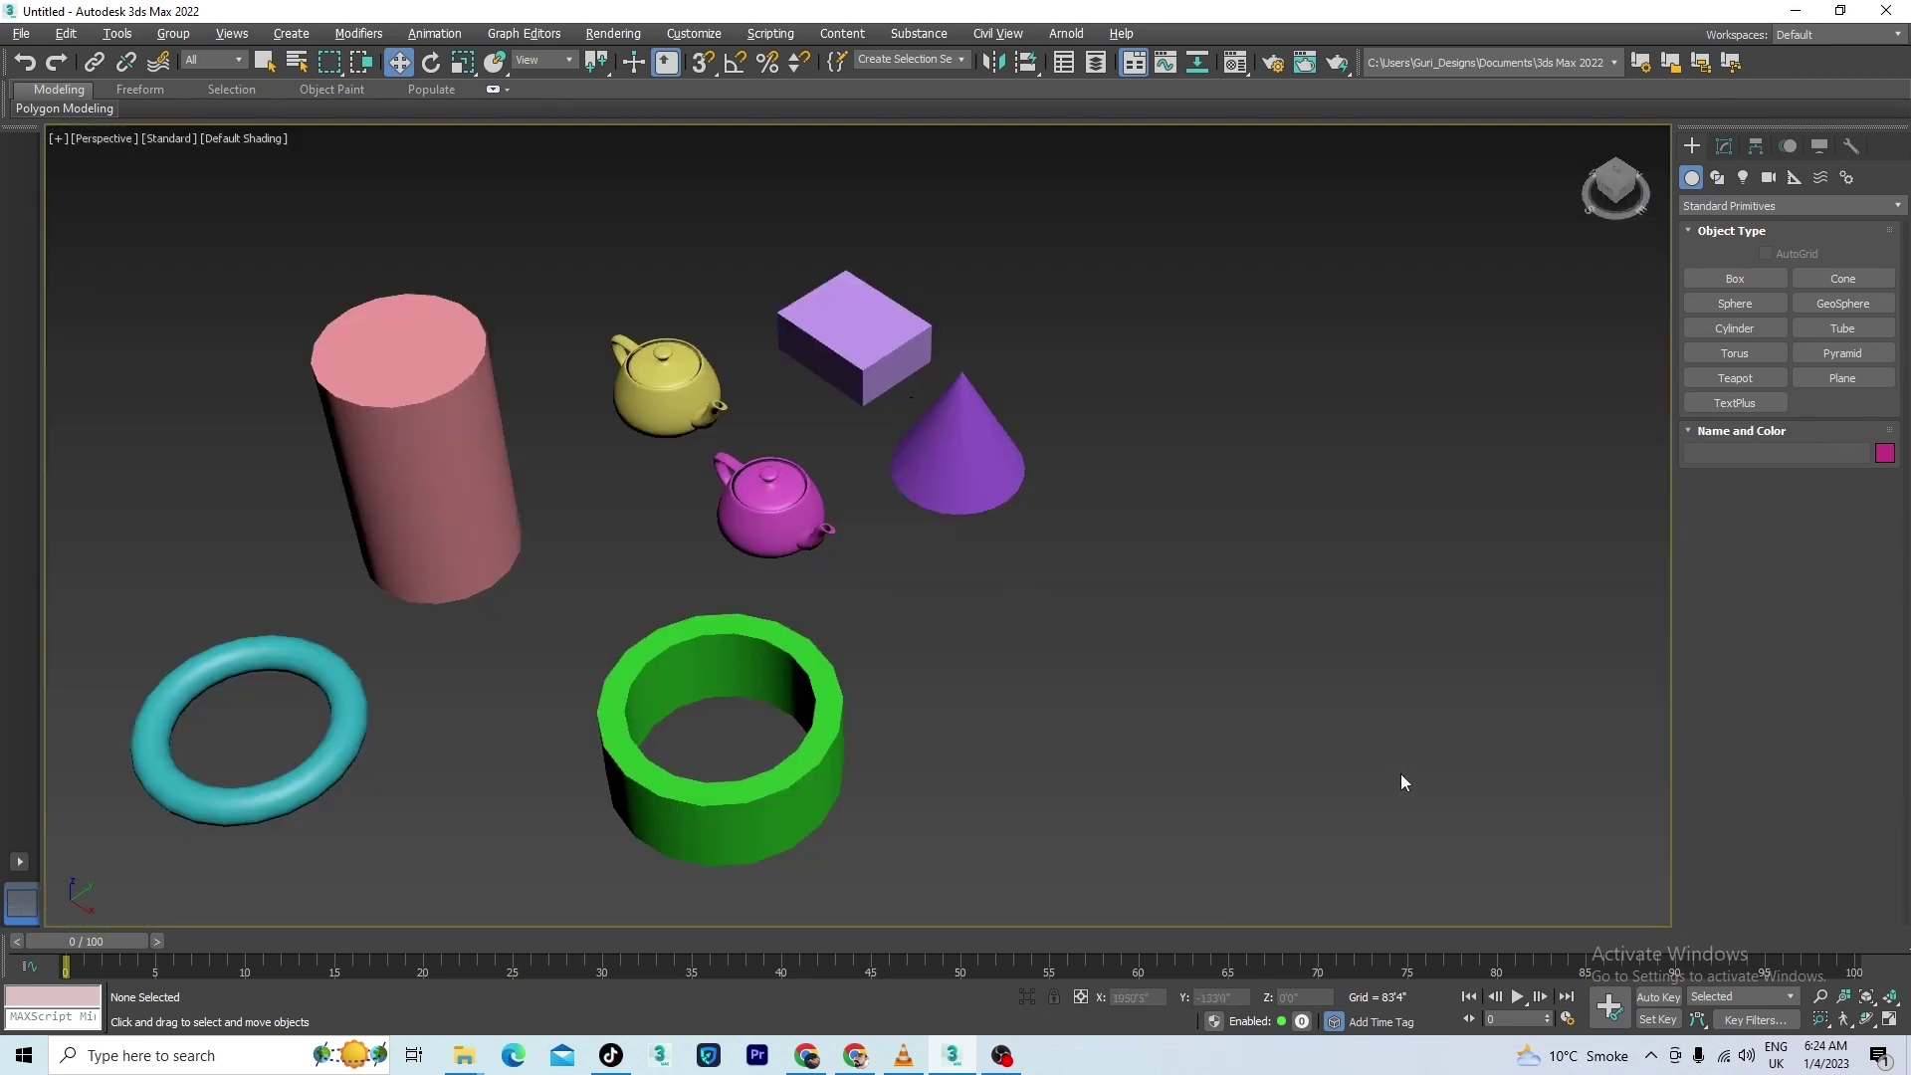
key(alt+w)
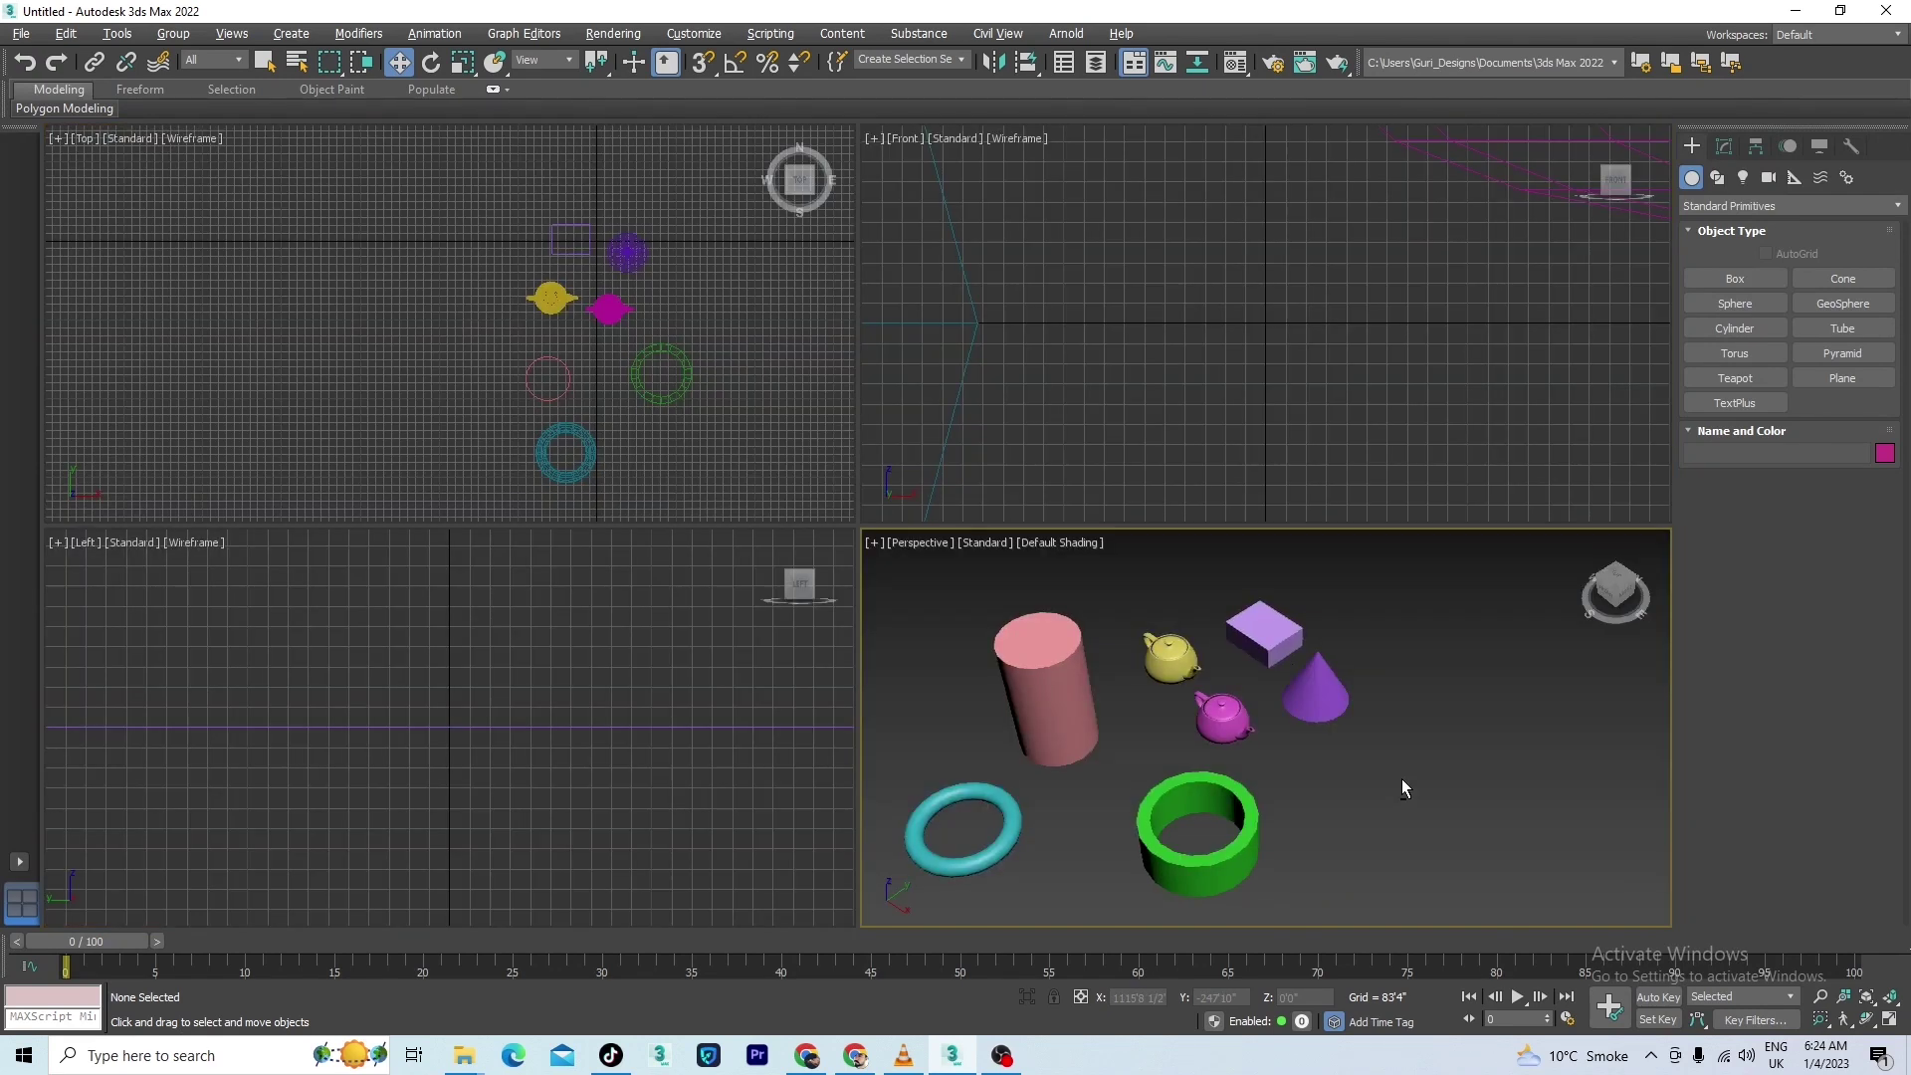
key(alt+w)
middle_drag(1144, 588, 1238, 666)
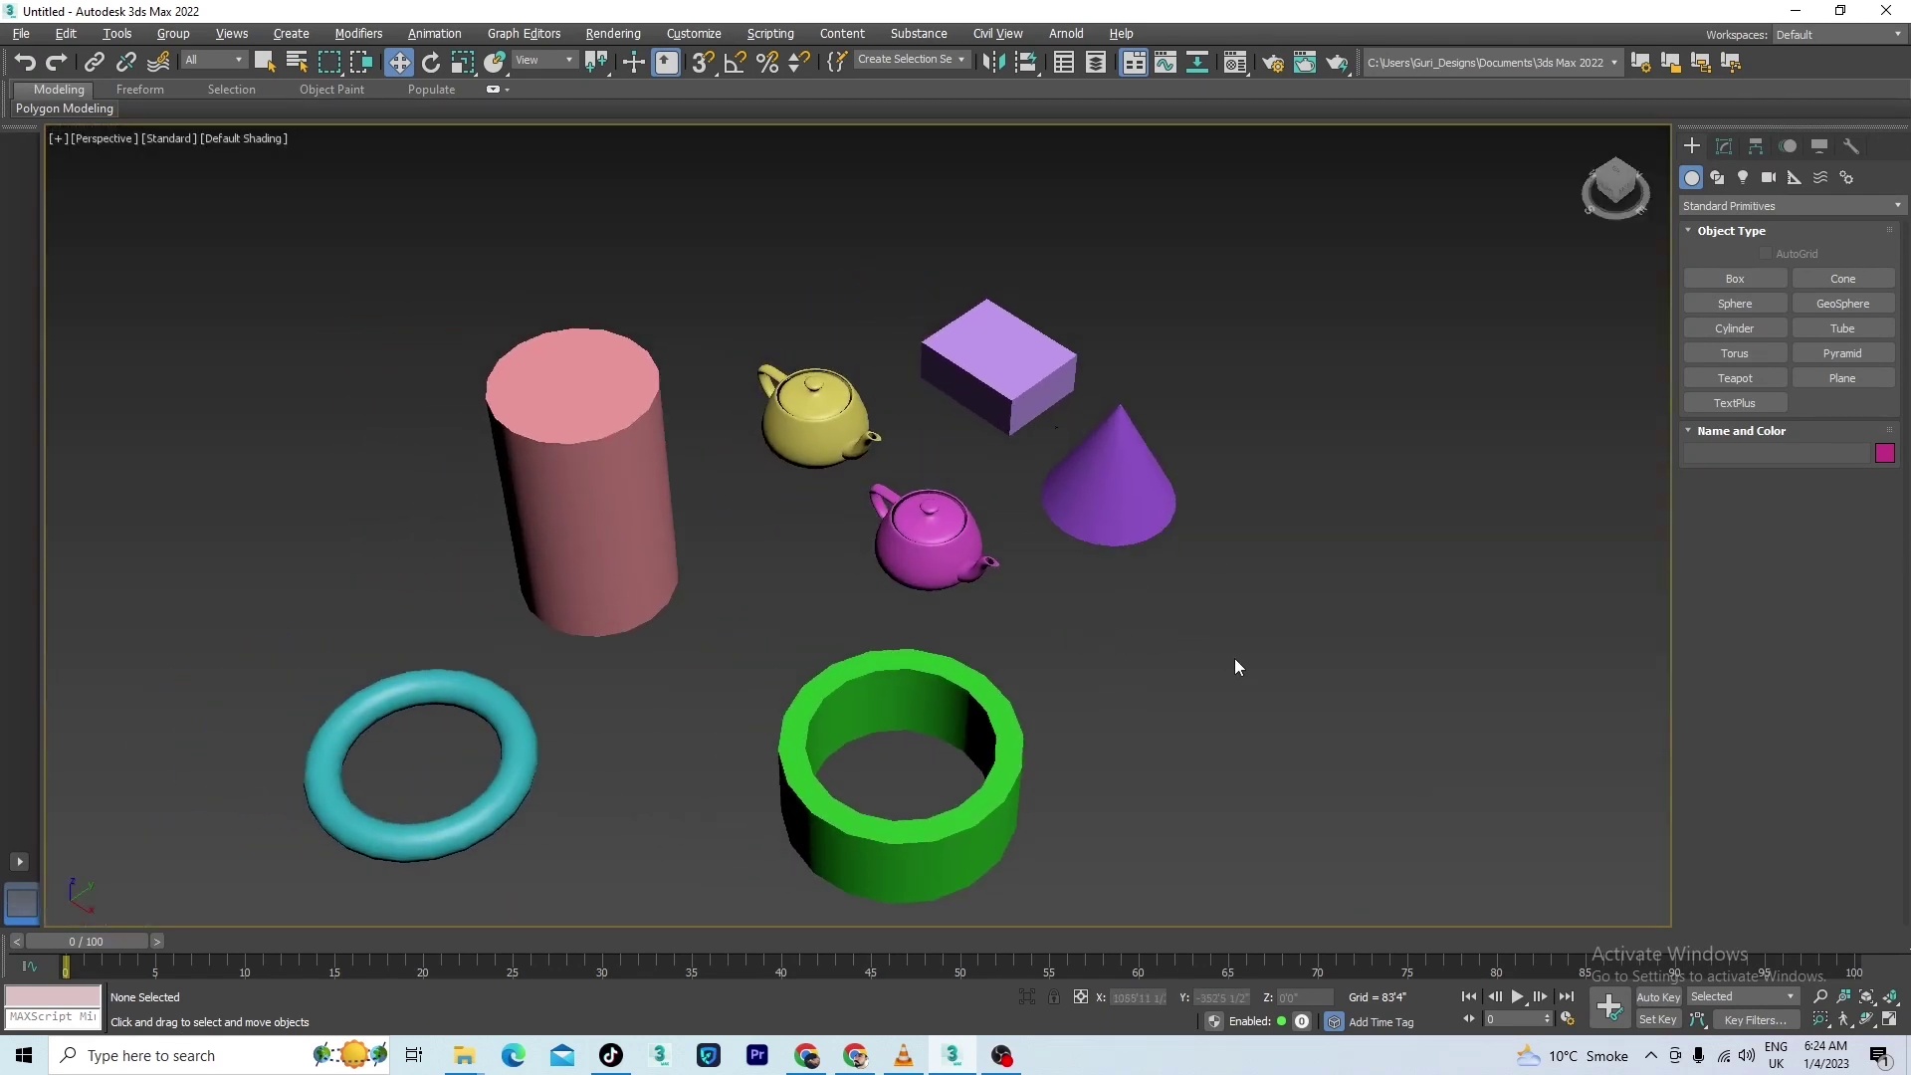
Select everything except the two teapots by inverting a selection of them, and move these objects slightly along the Y axis.
click(945, 554)
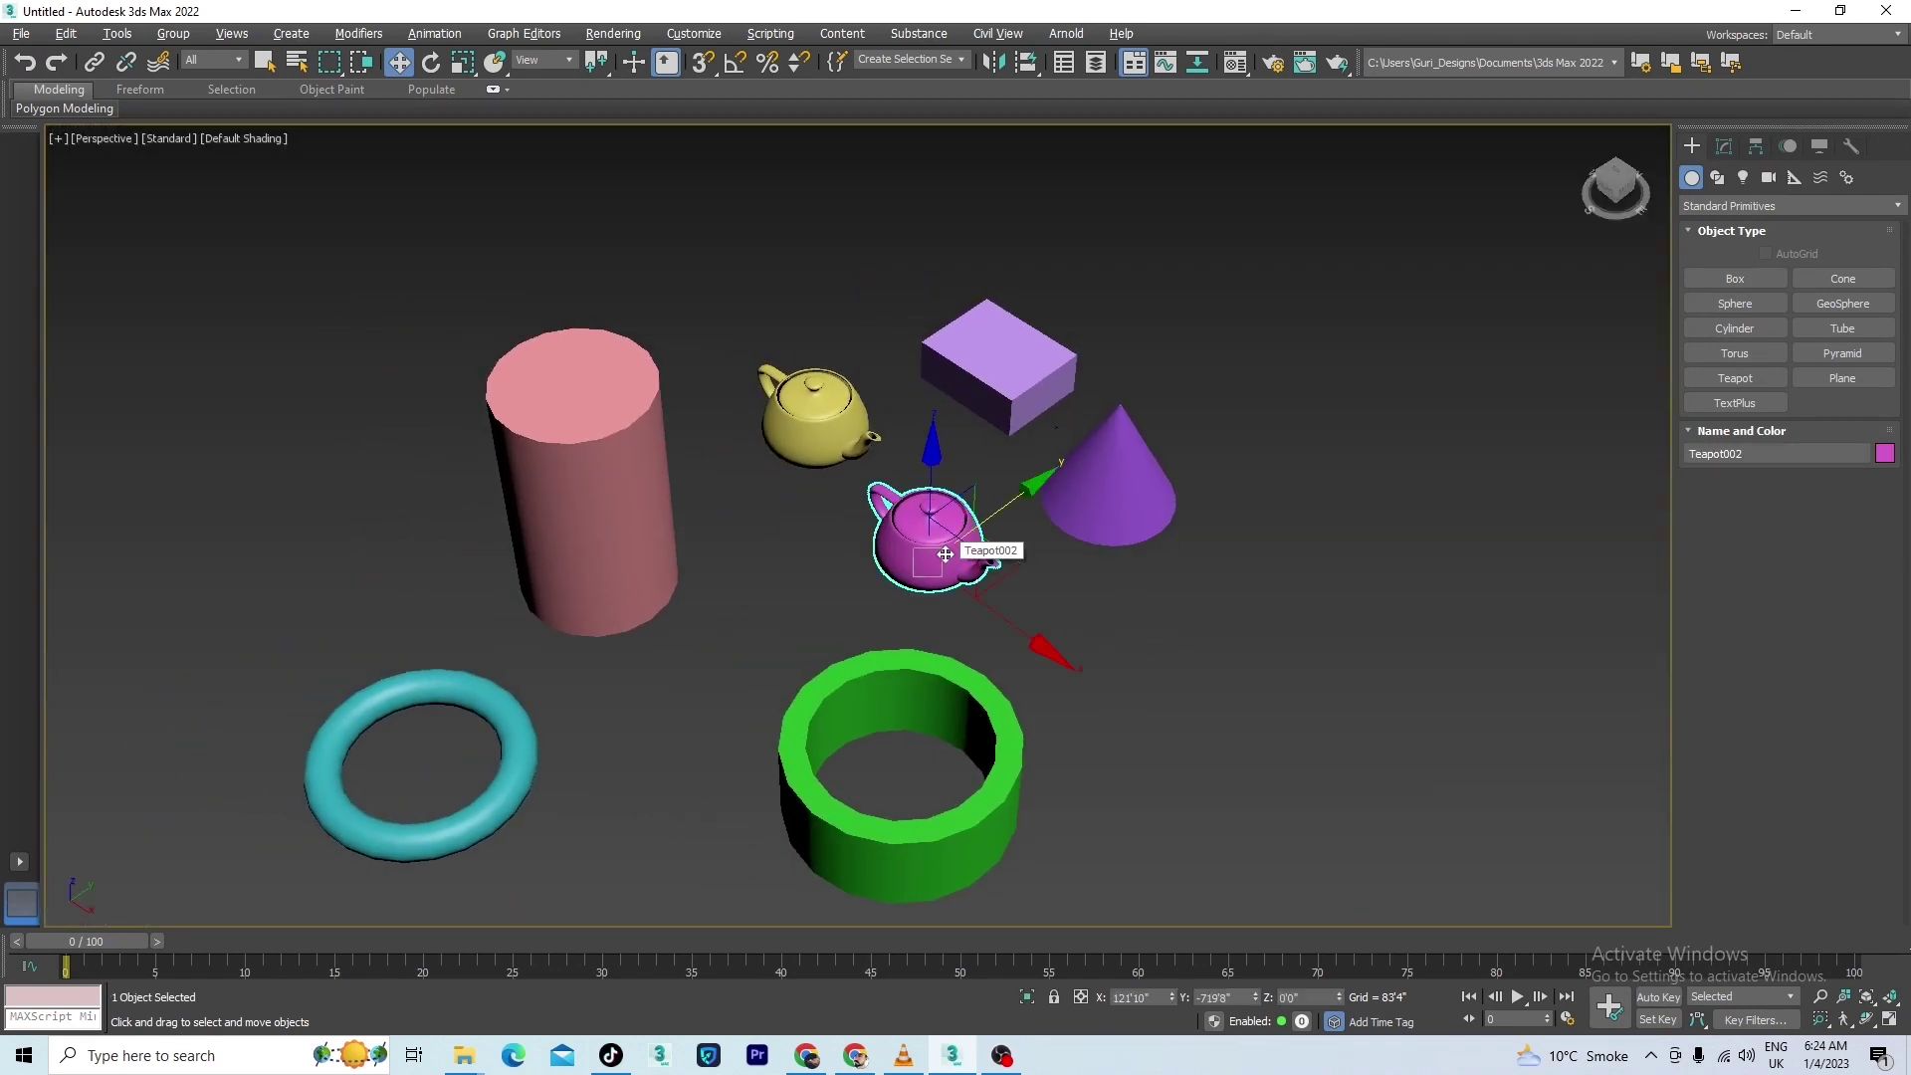
ctrl+click(838, 433)
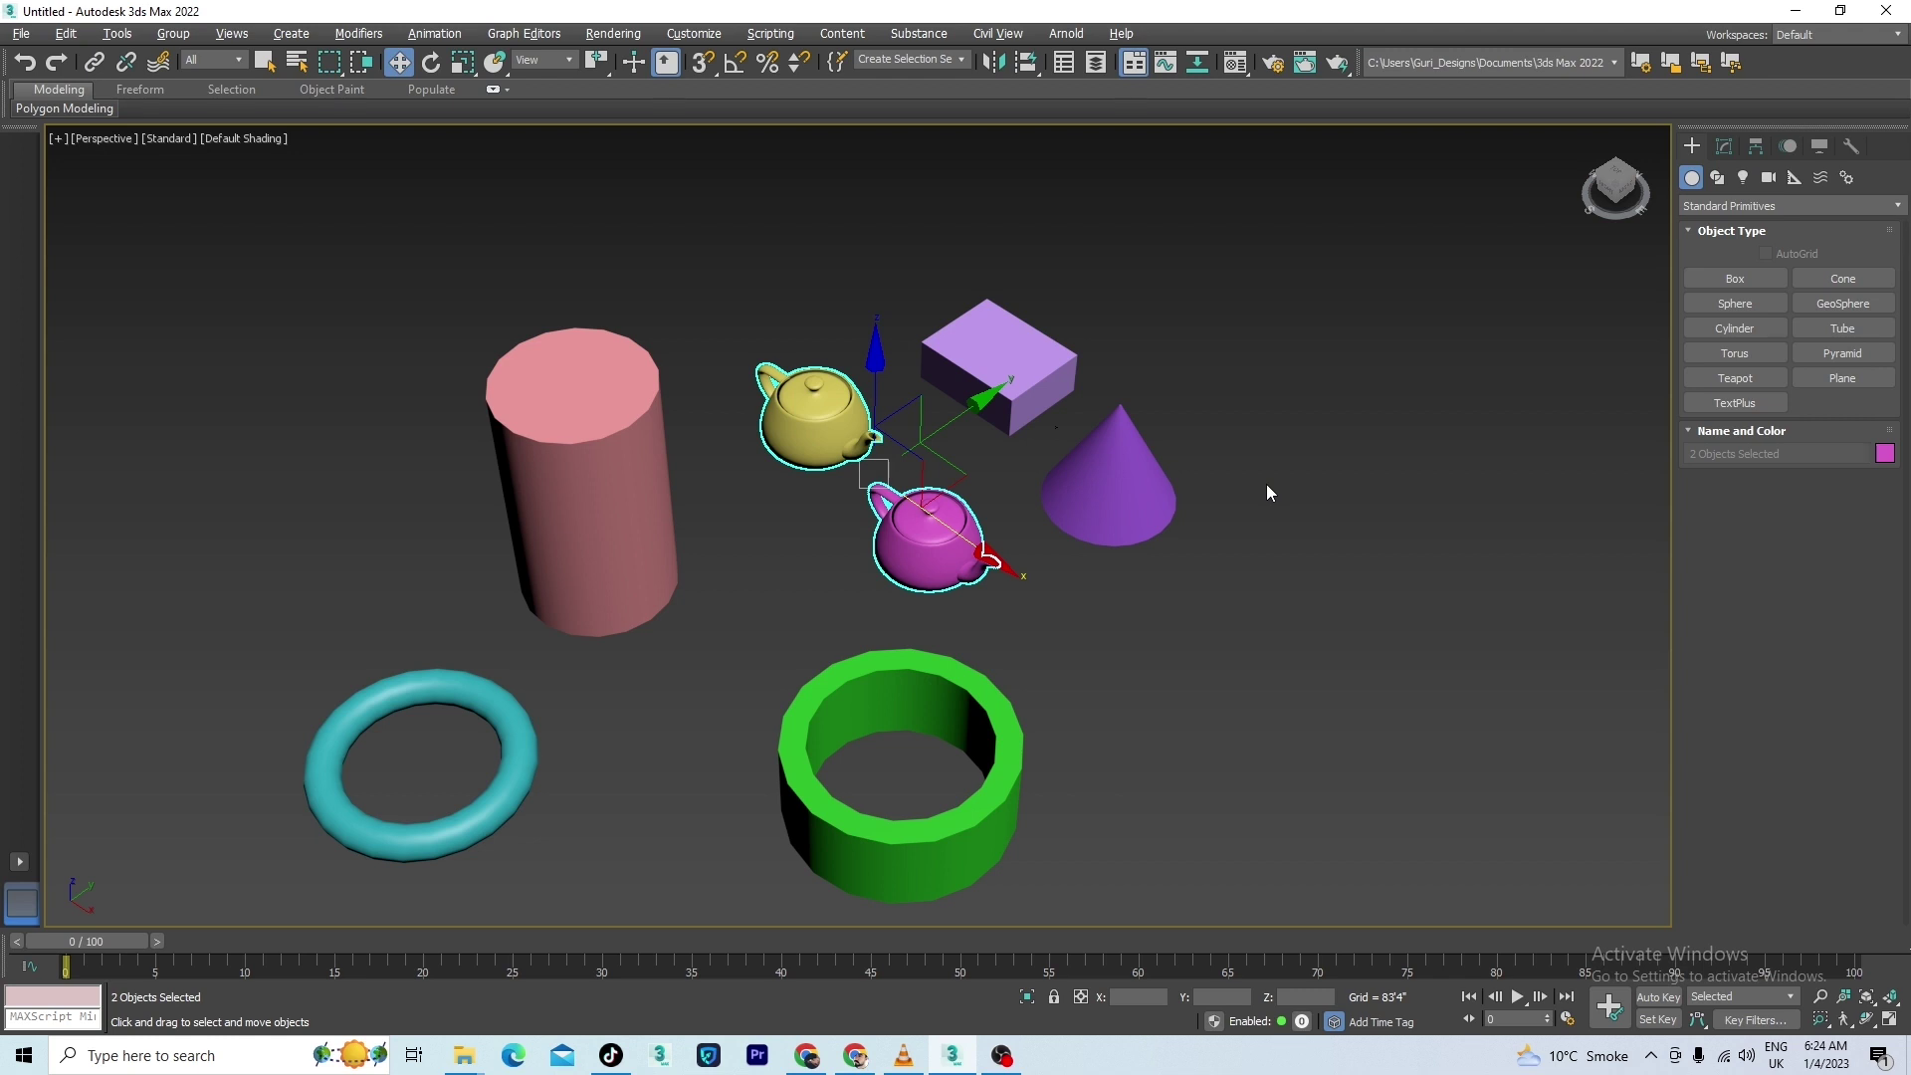
key(ctrl+i)
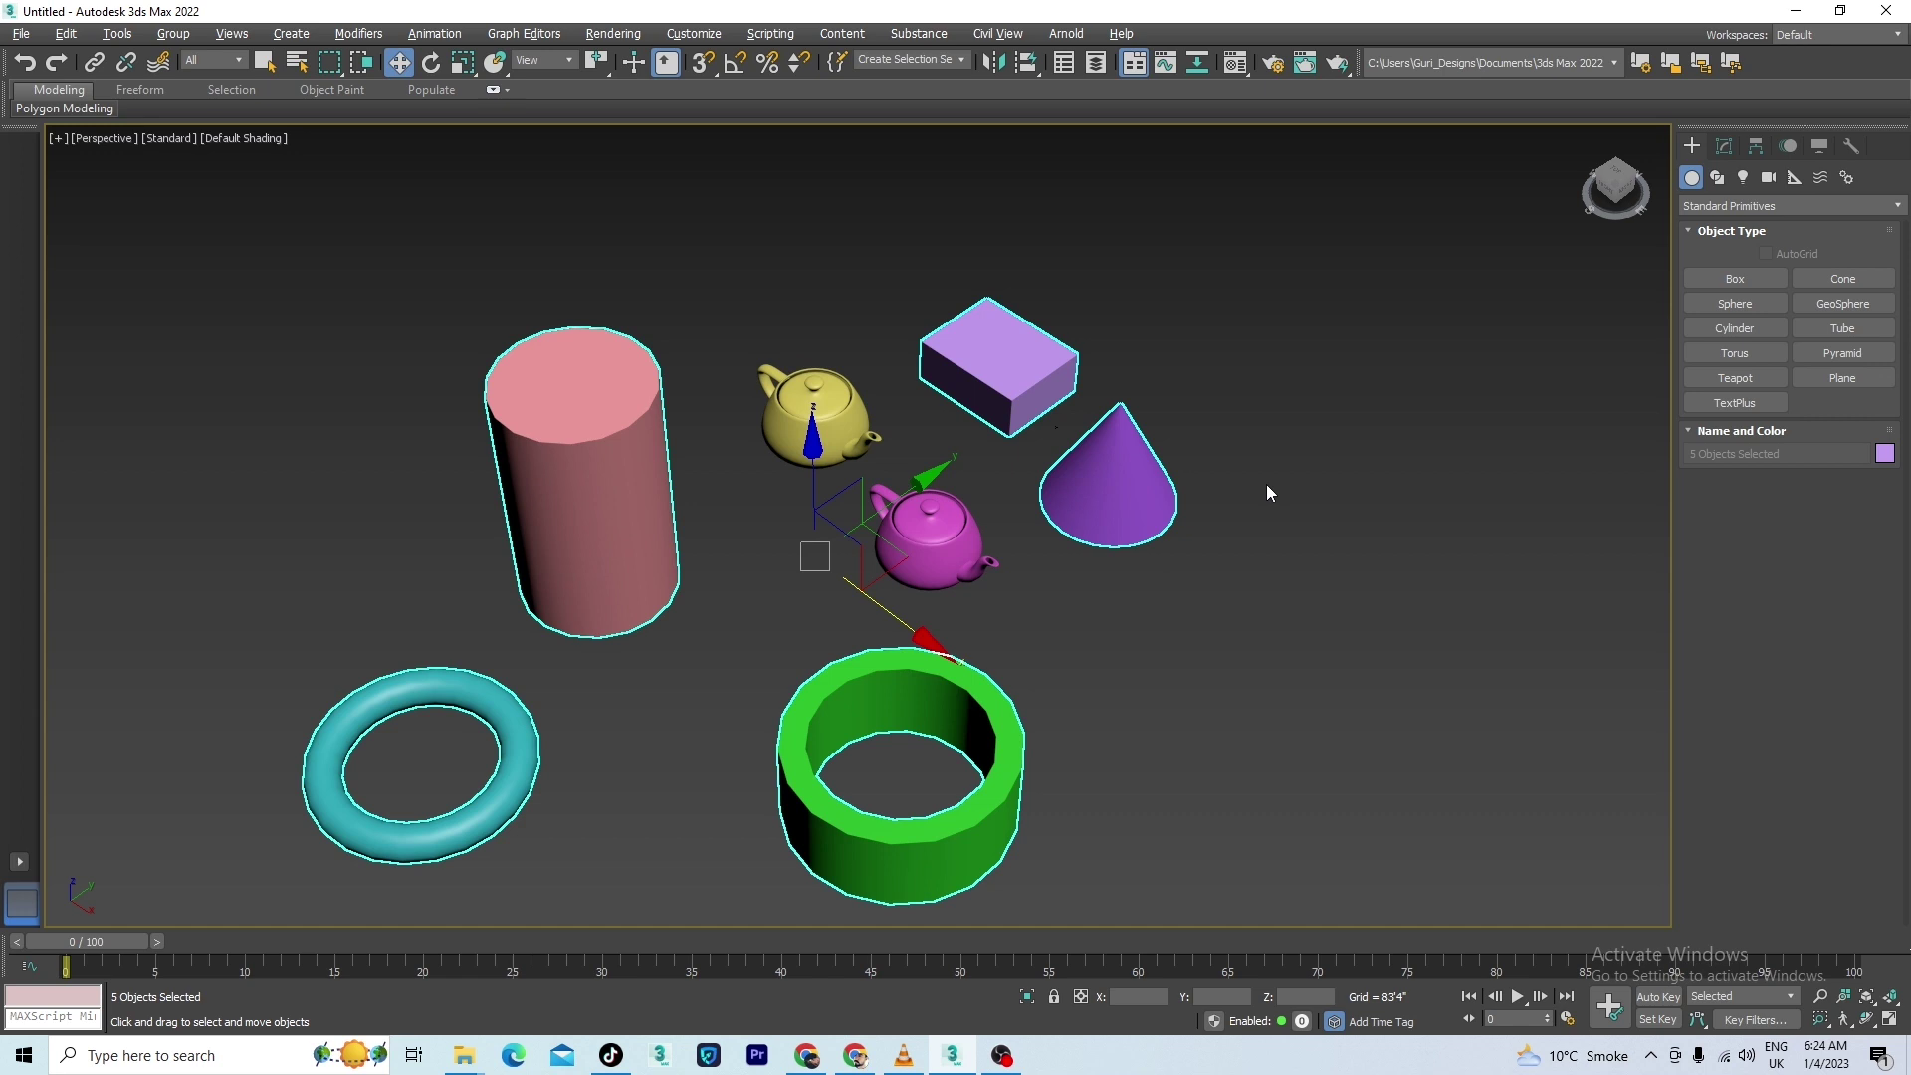
mouse_move(846, 573)
mouse_down()
mouse_move(517, 661)
mouse_move(1127, 380)
mouse_move(731, 653)
mouse_move(855, 564)
mouse_move(844, 579)
mouse_up()
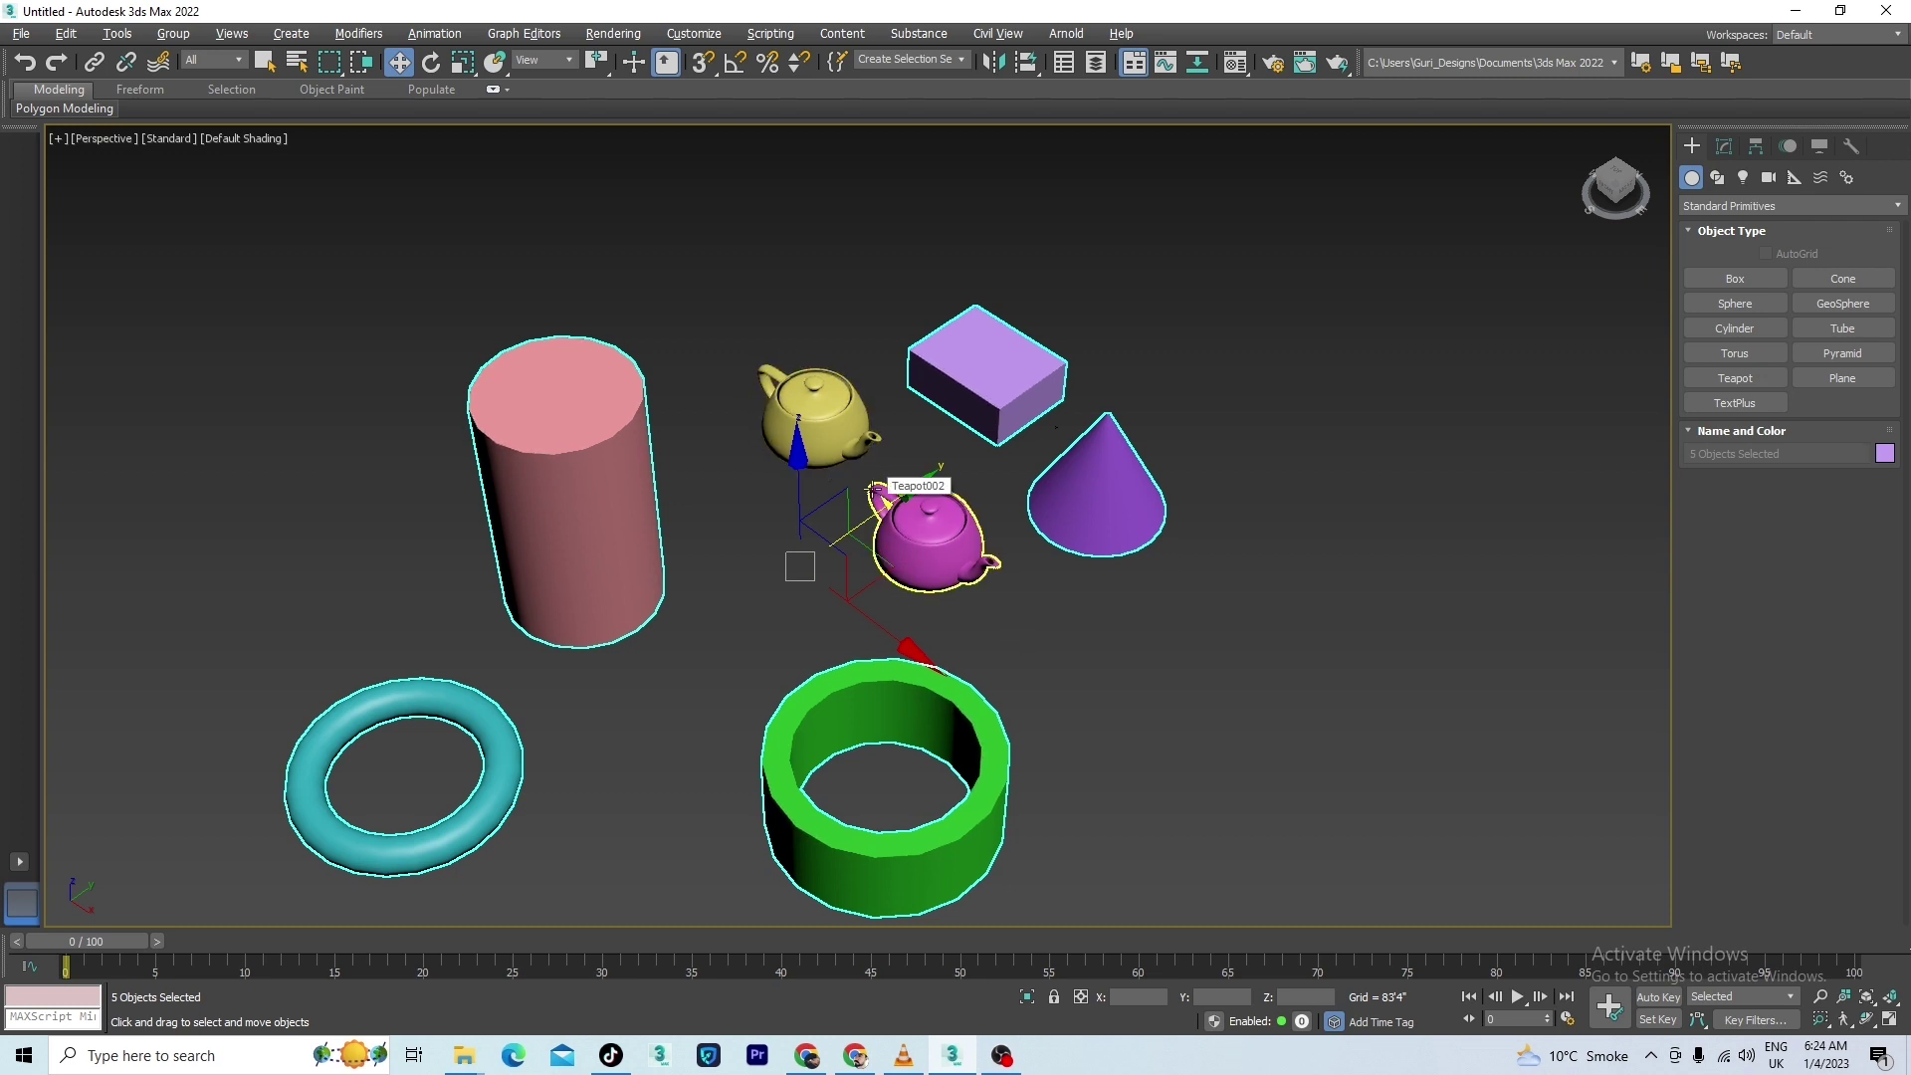
Invert the selection back to the two teapots and nudge them slightly along the Y axis.
key(ctrl+i)
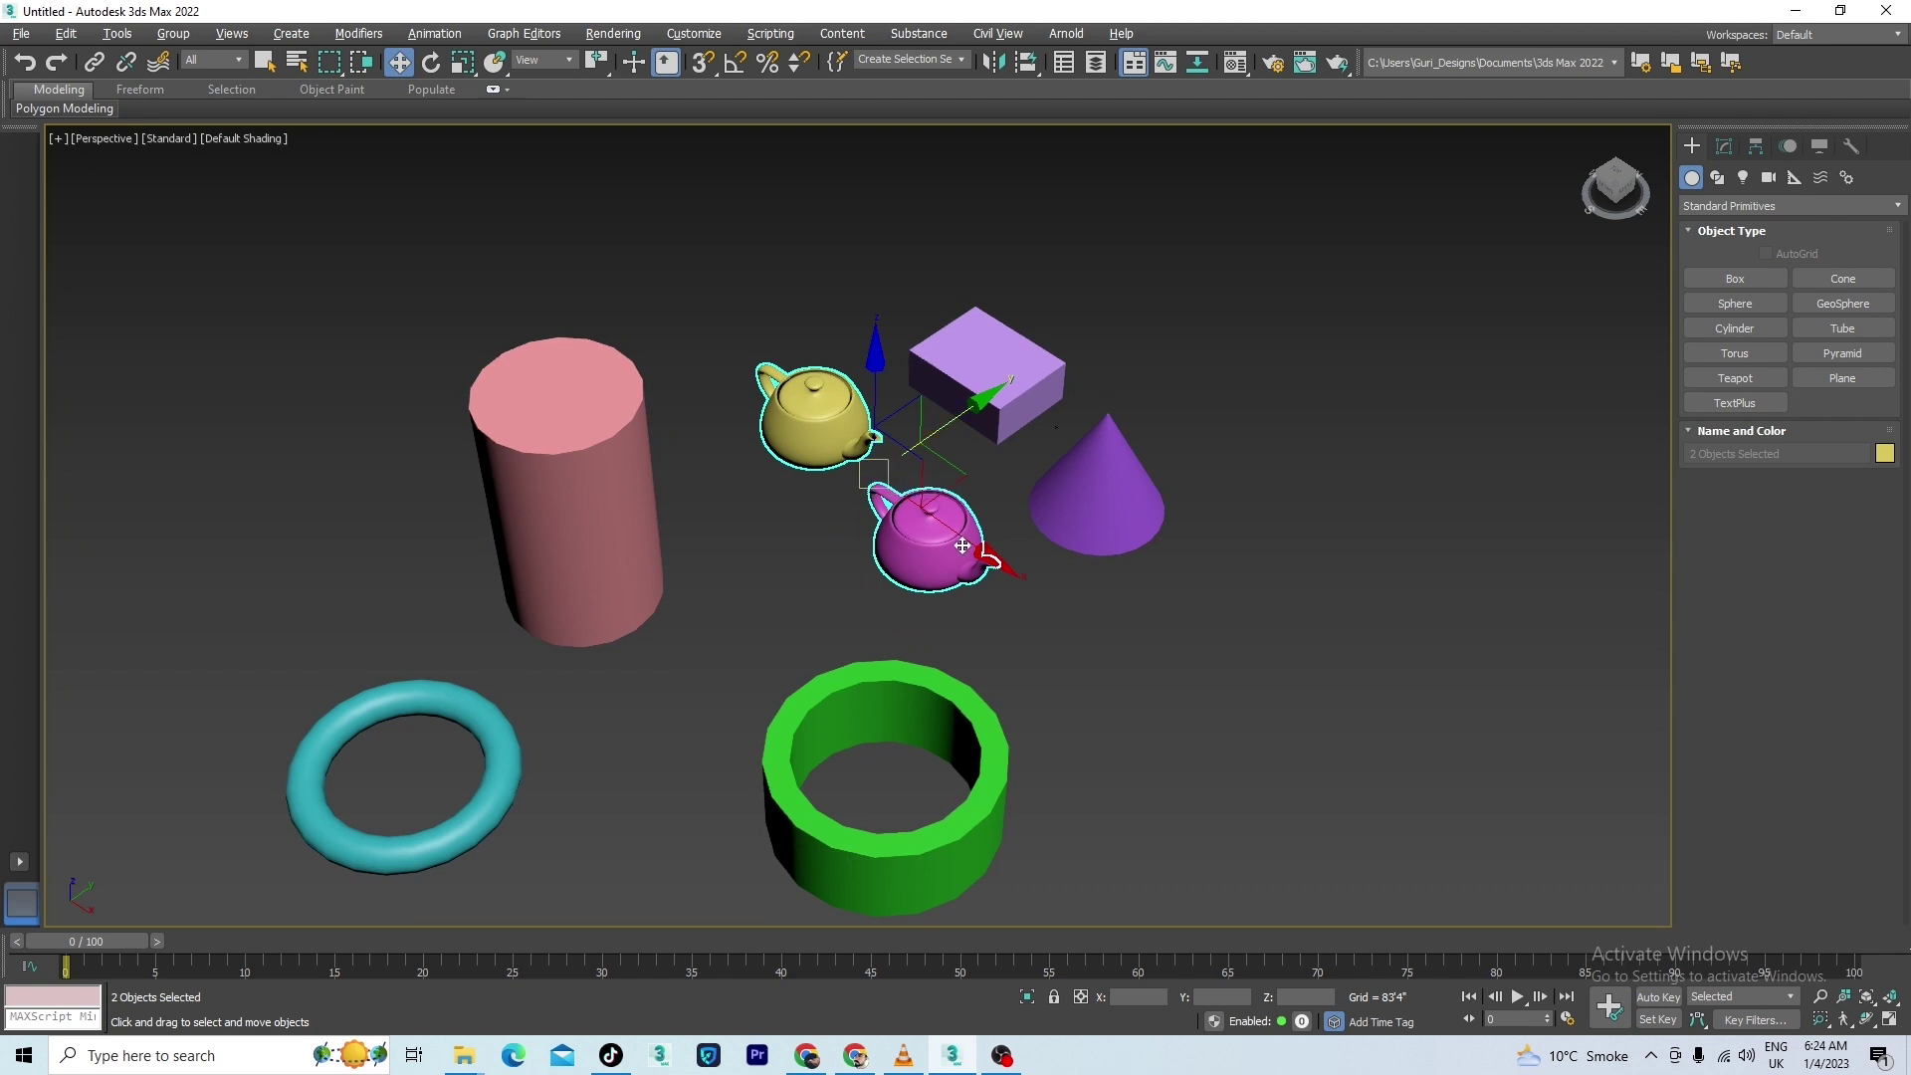
drag(946, 533, 938, 536)
Delete the two selected teapots and undo the deletion.
key(Delete)
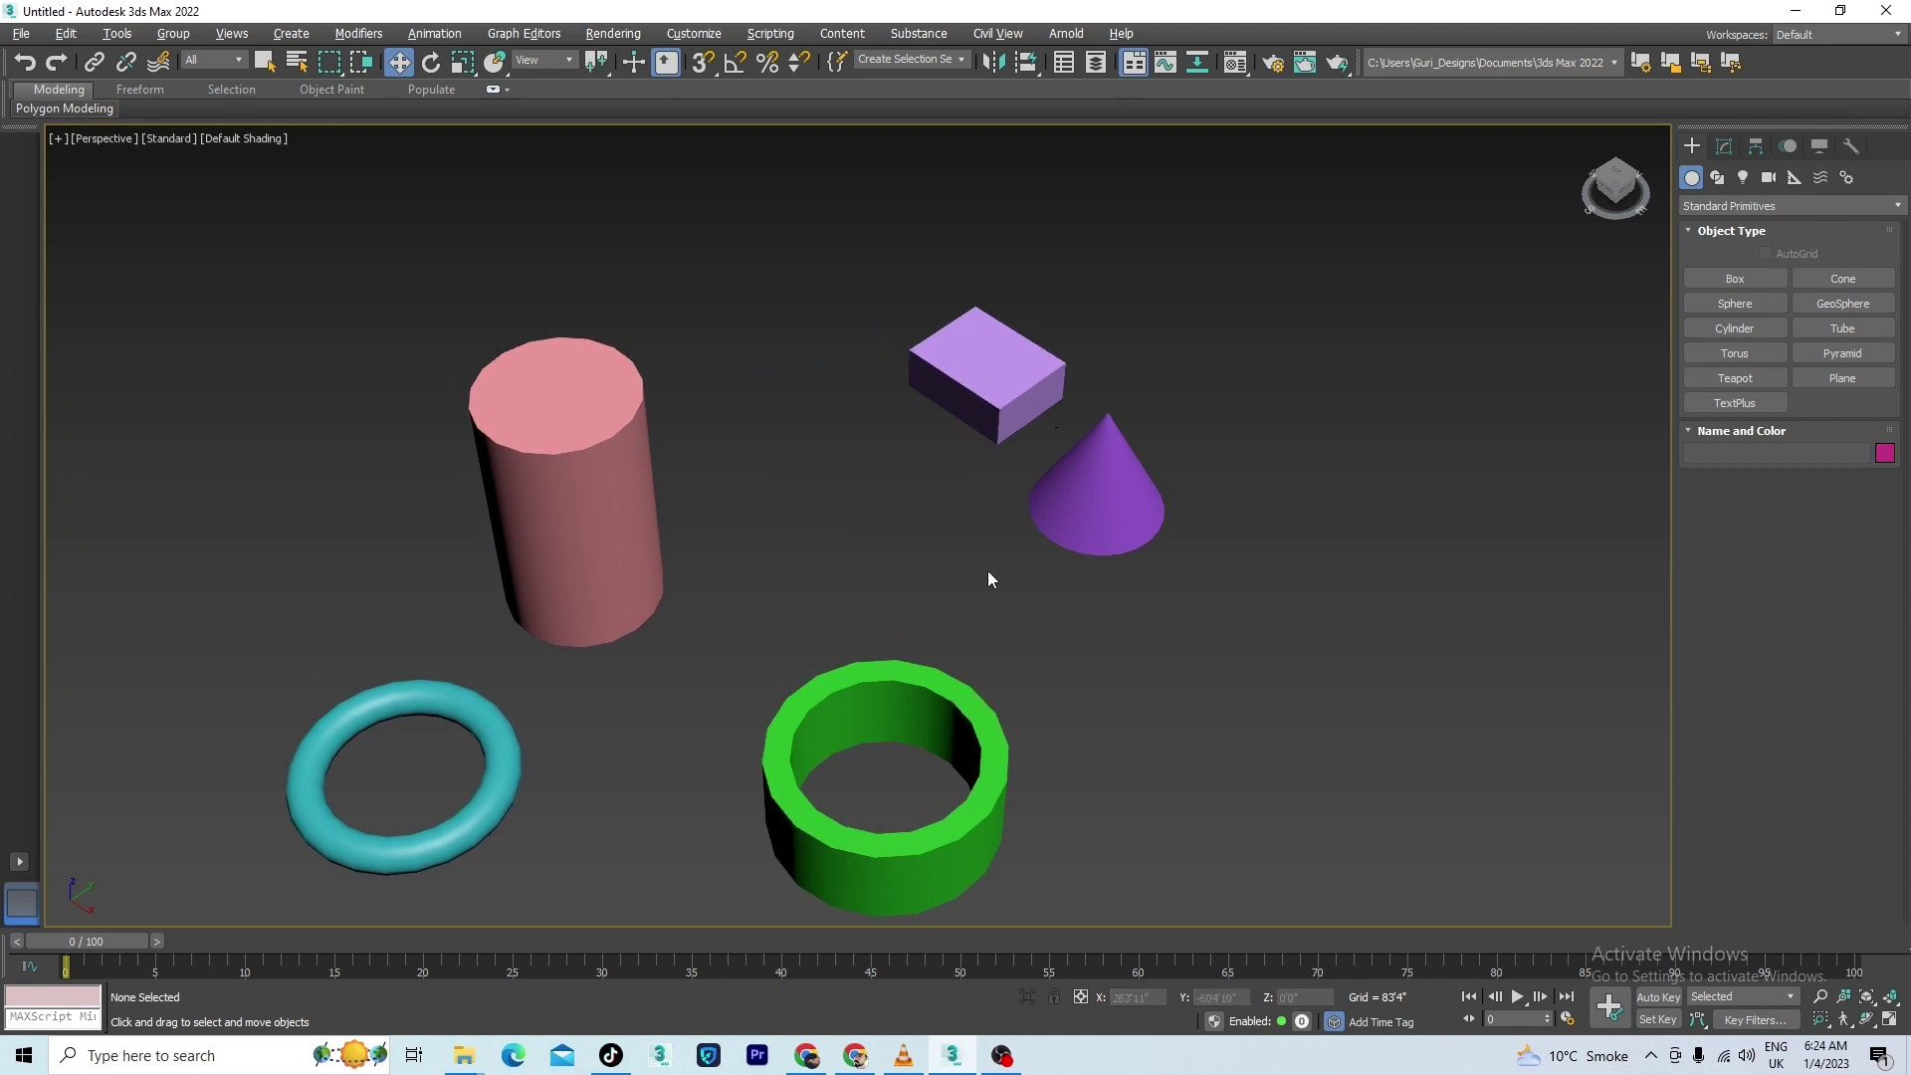
key(ctrl+z)
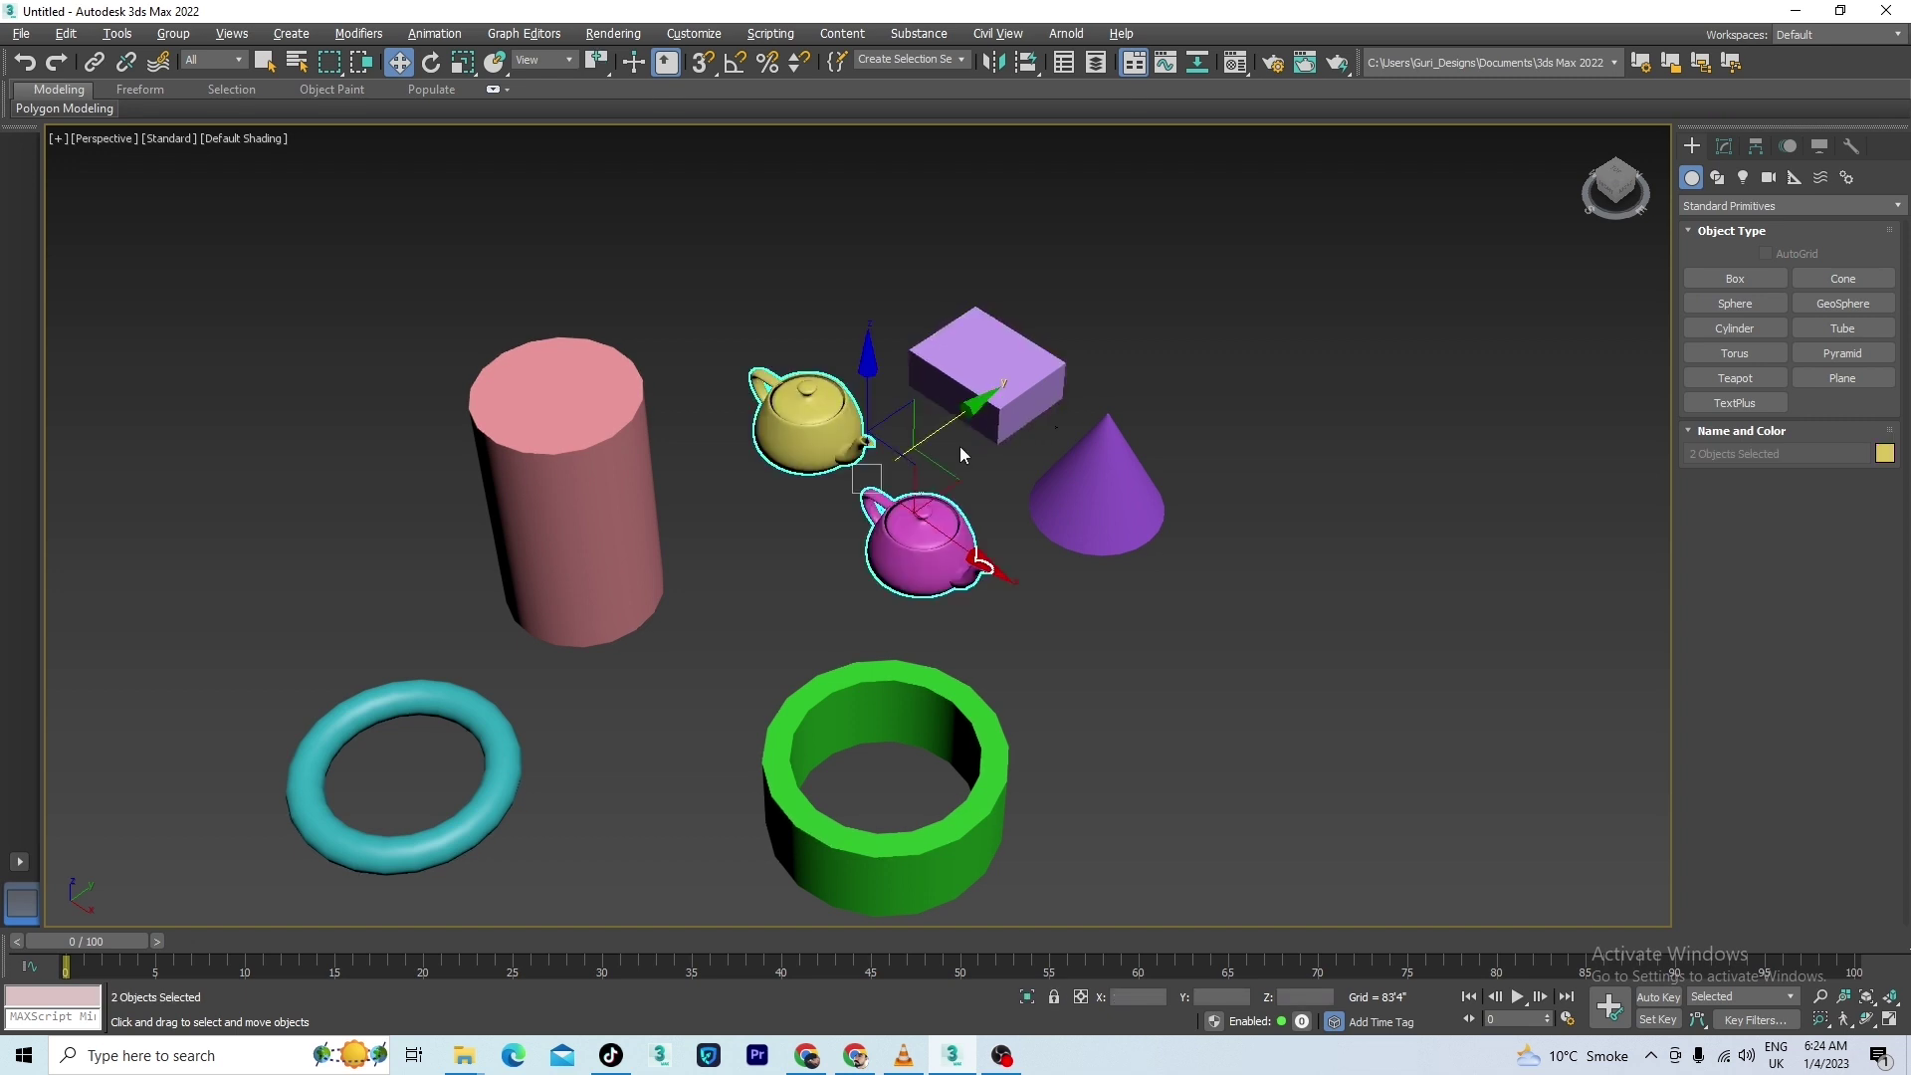
Look over the primitives around the two selected teapots, and clear the selection.
scroll(960, 446, down, 5)
middle_drag(1251, 450, 1139, 541)
scroll(842, 552, up, 5)
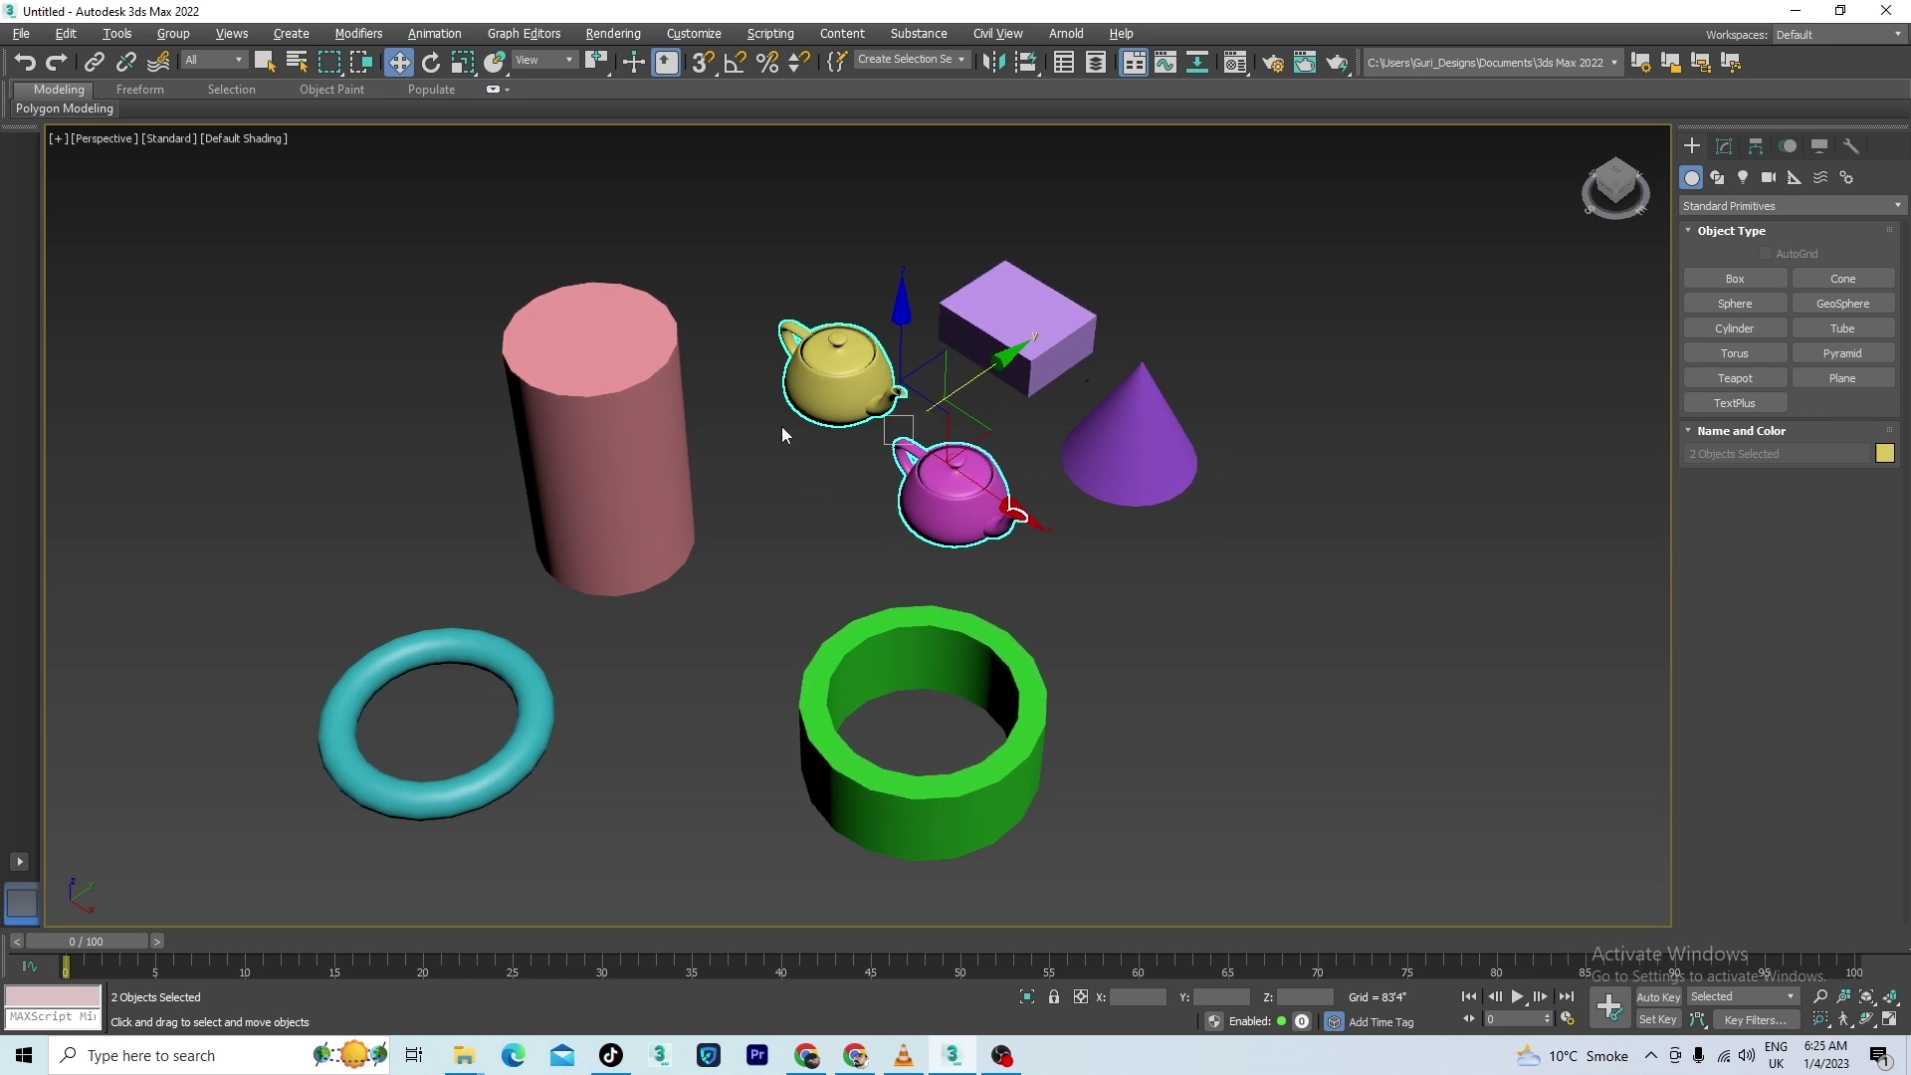
scroll(787, 428, down, 5)
middle_drag(1015, 520, 1131, 602)
scroll(892, 503, up, 8)
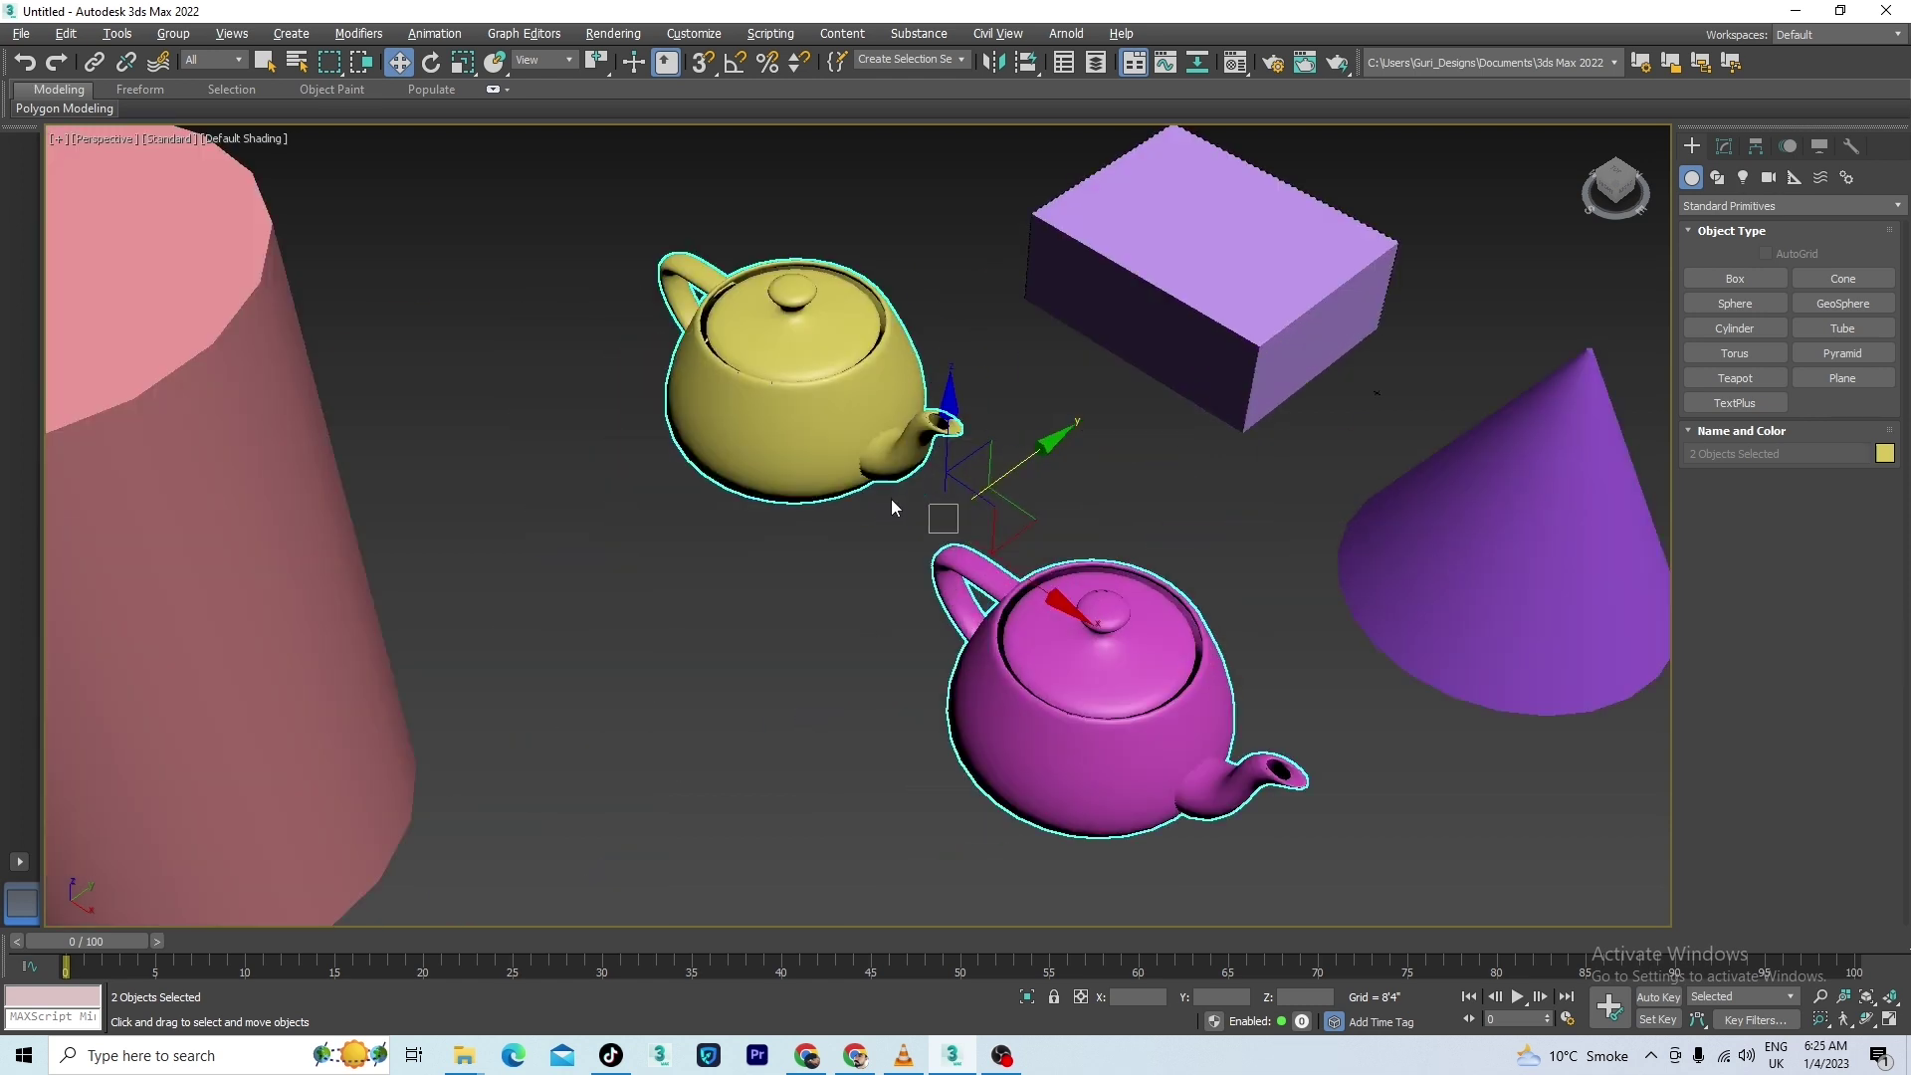
scroll(881, 627, down, 5)
click(885, 661)
Examine the yellow teapot from near and far in the Perspective view, and select it.
scroll(947, 516, up, 8)
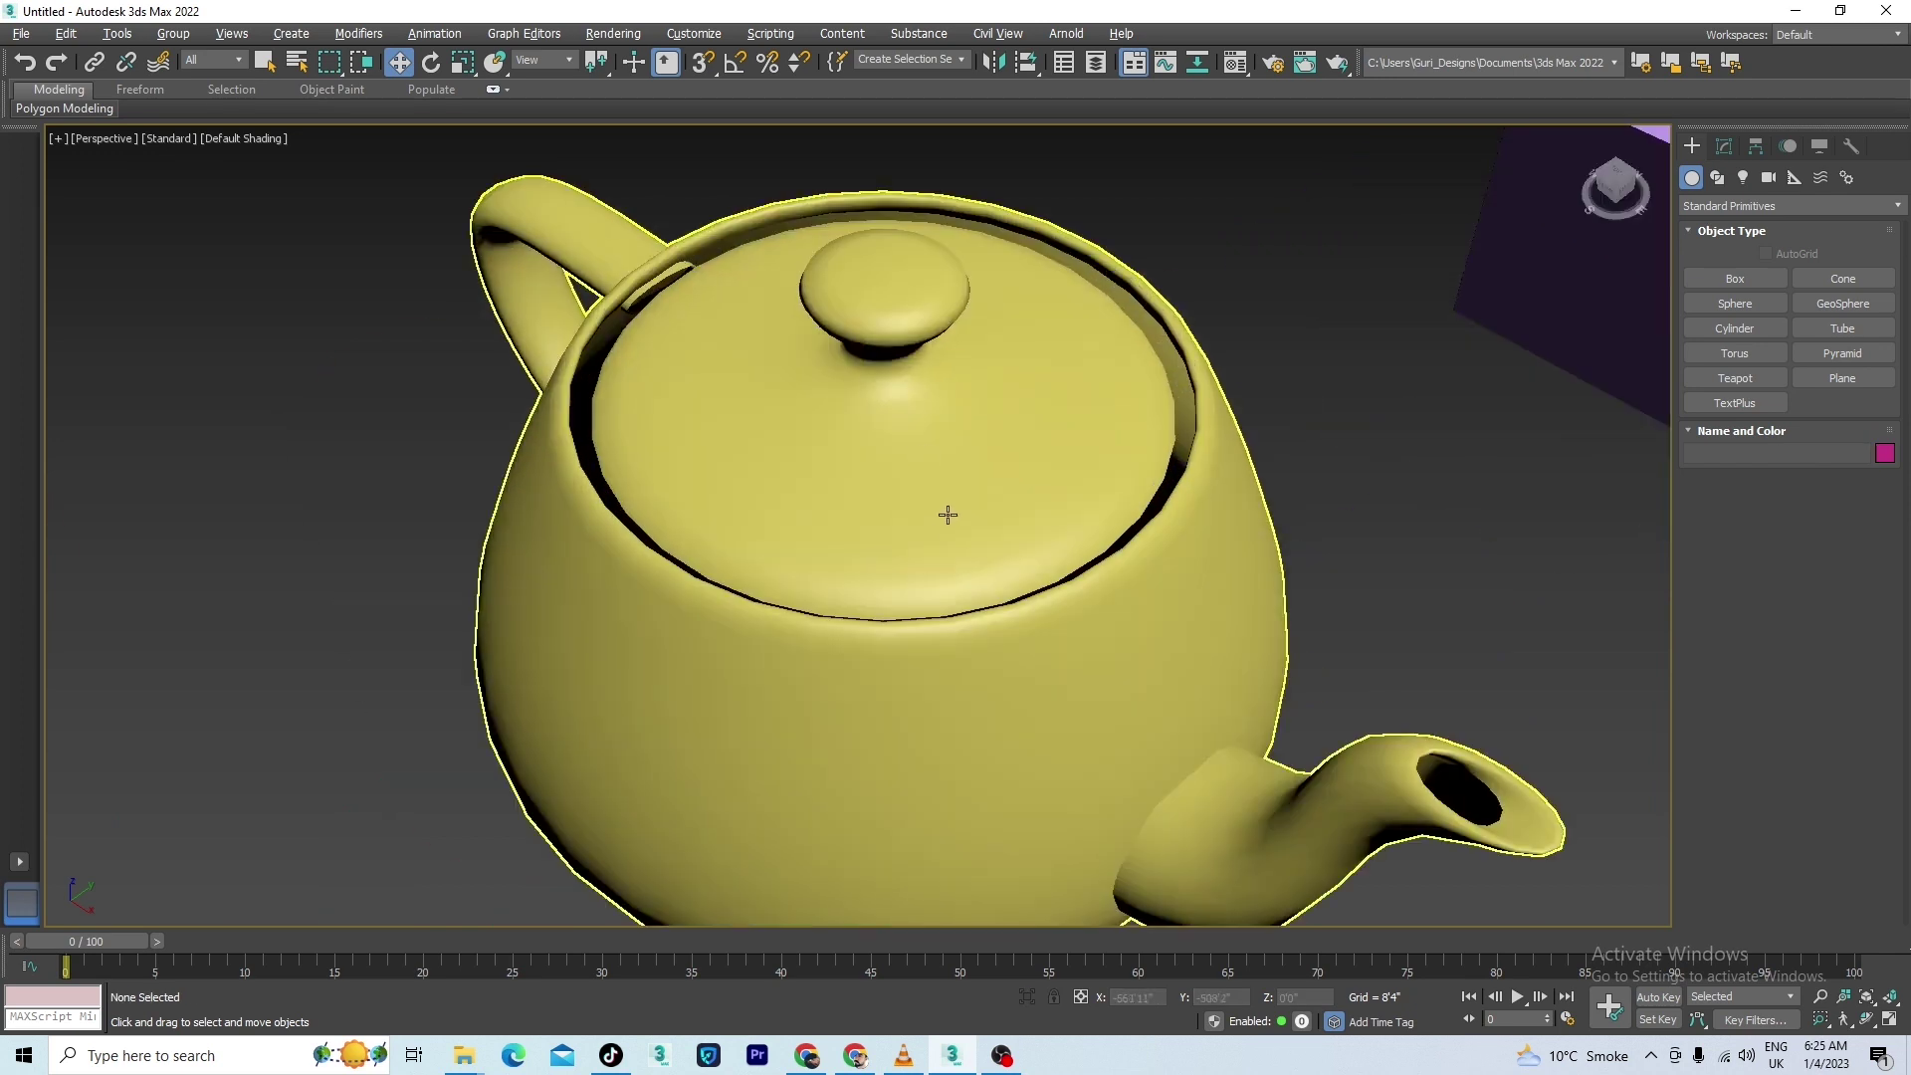
scroll(947, 517, down, 7)
scroll(895, 538, up, 7)
scroll(947, 575, down, 5)
middle_drag(948, 576, 866, 661)
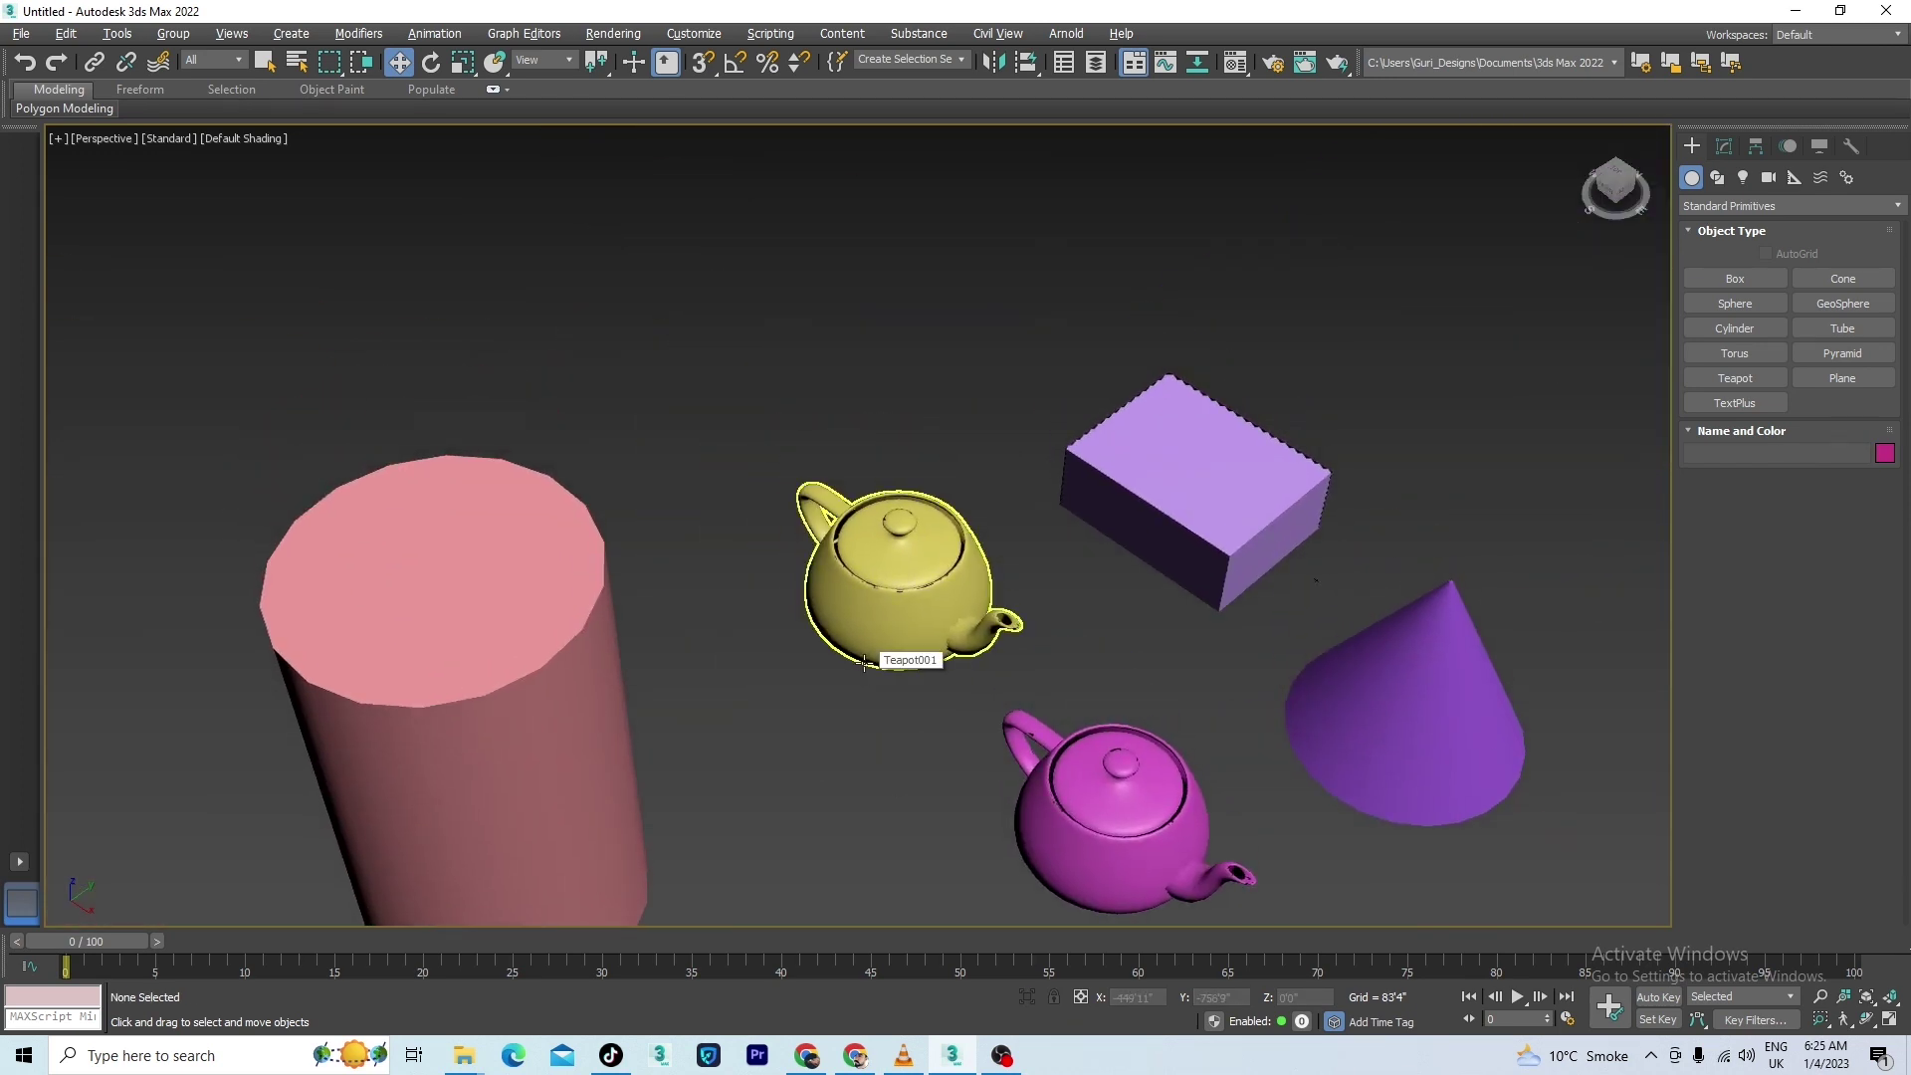
scroll(882, 515, down, 6)
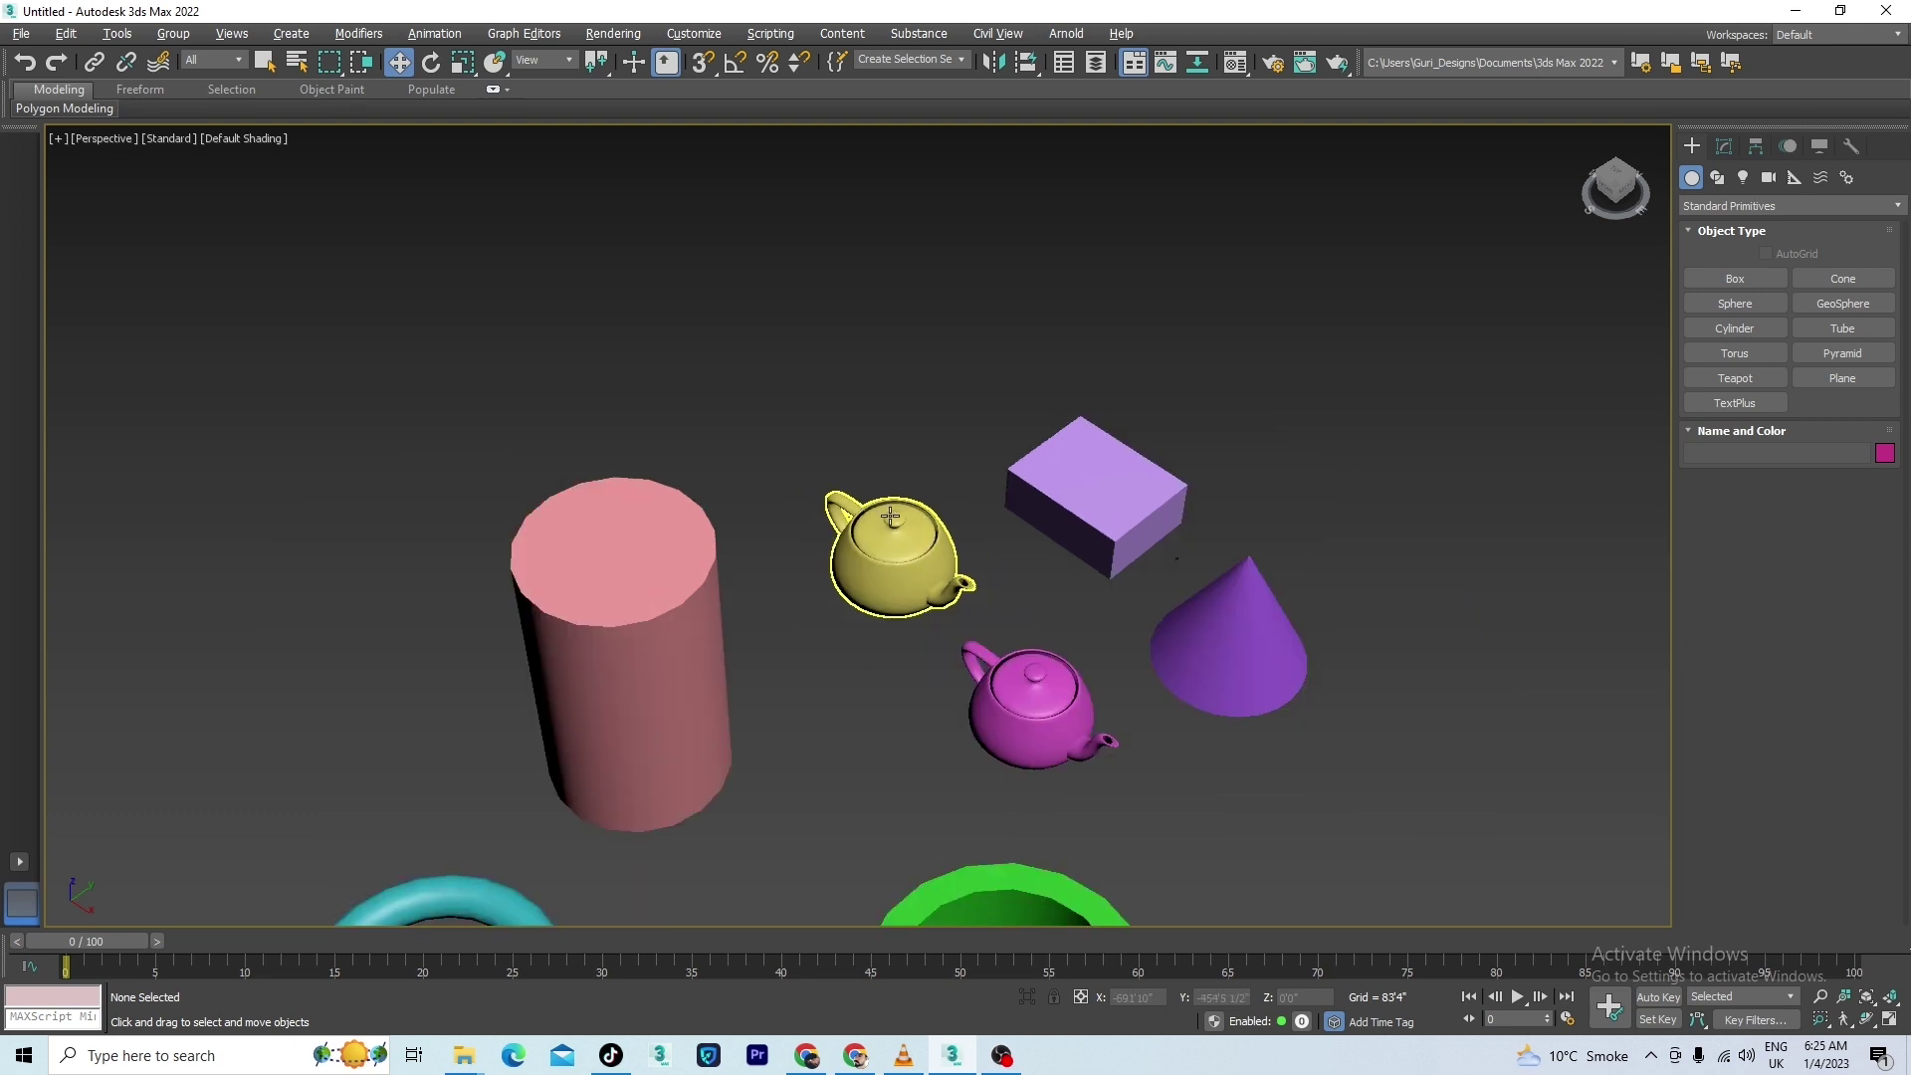
scroll(926, 516, up, 10)
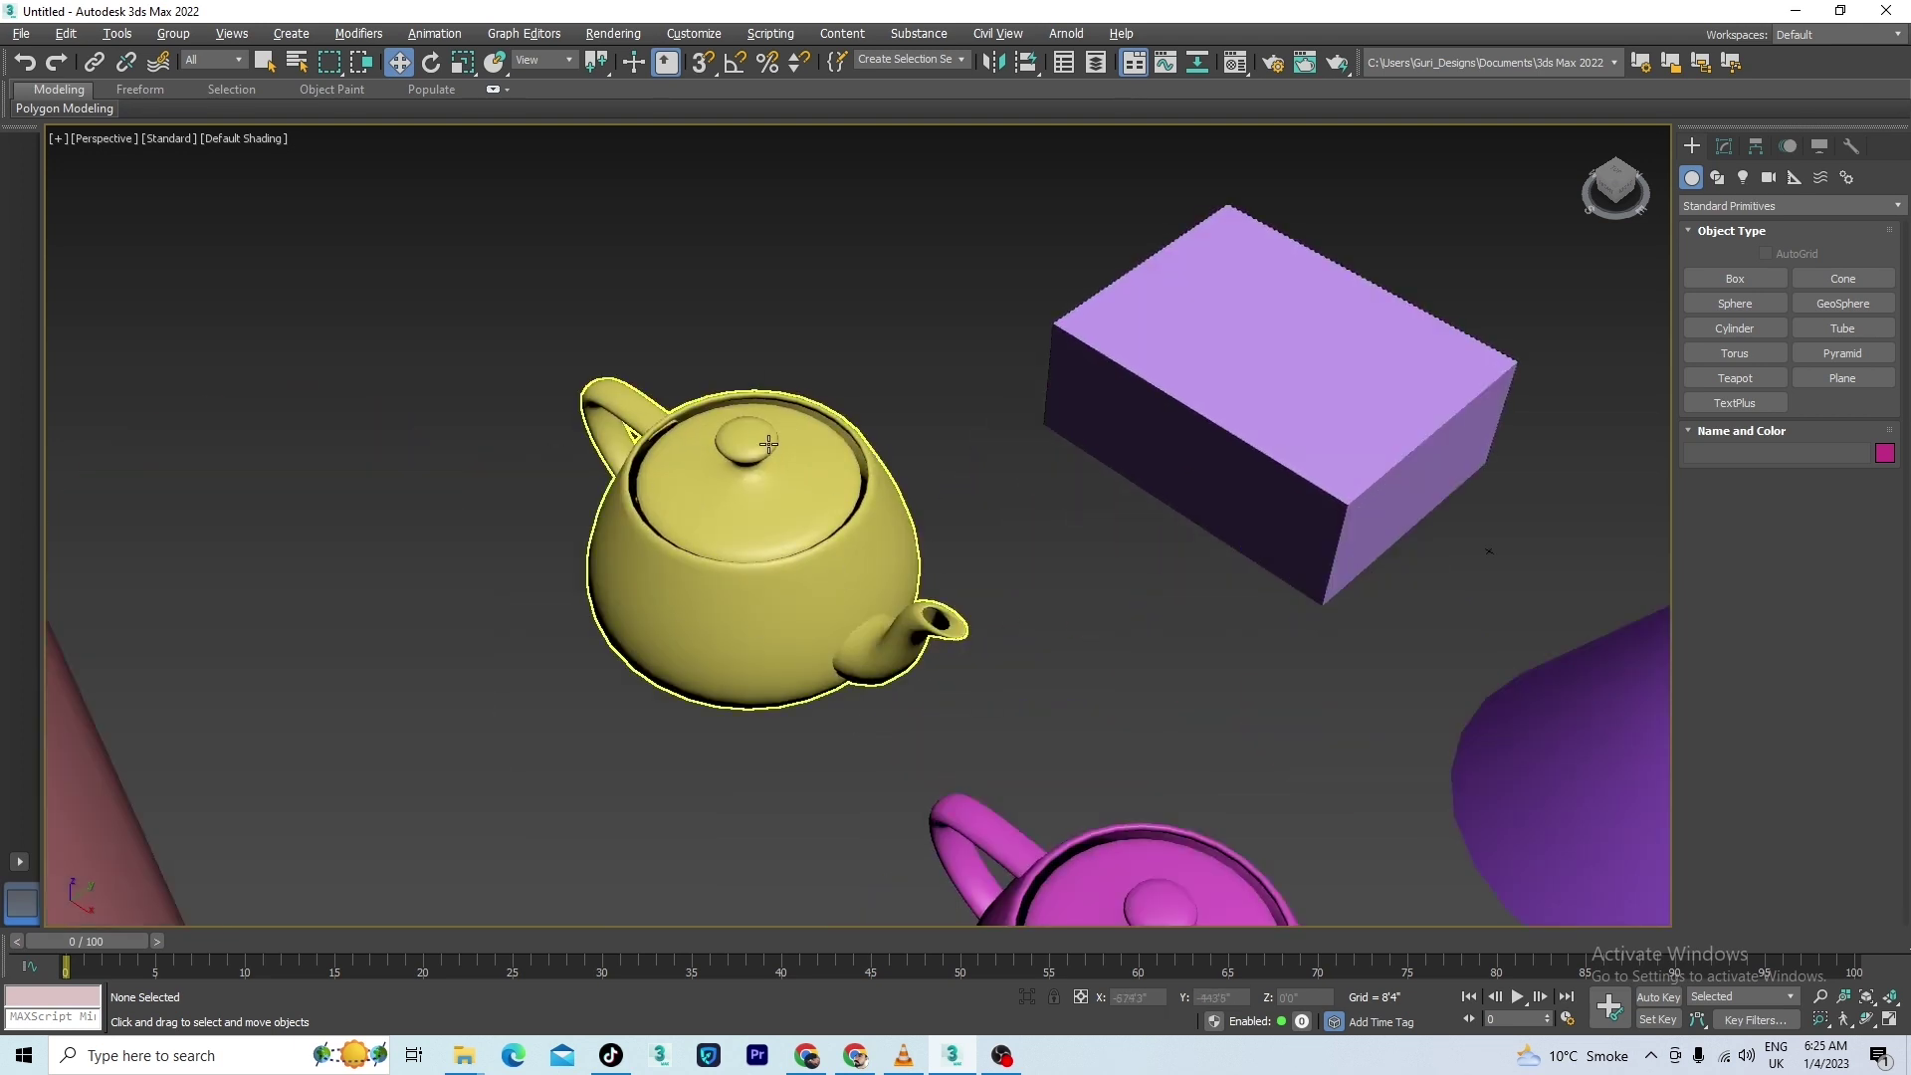
scroll(722, 513, down, 8)
click(707, 517)
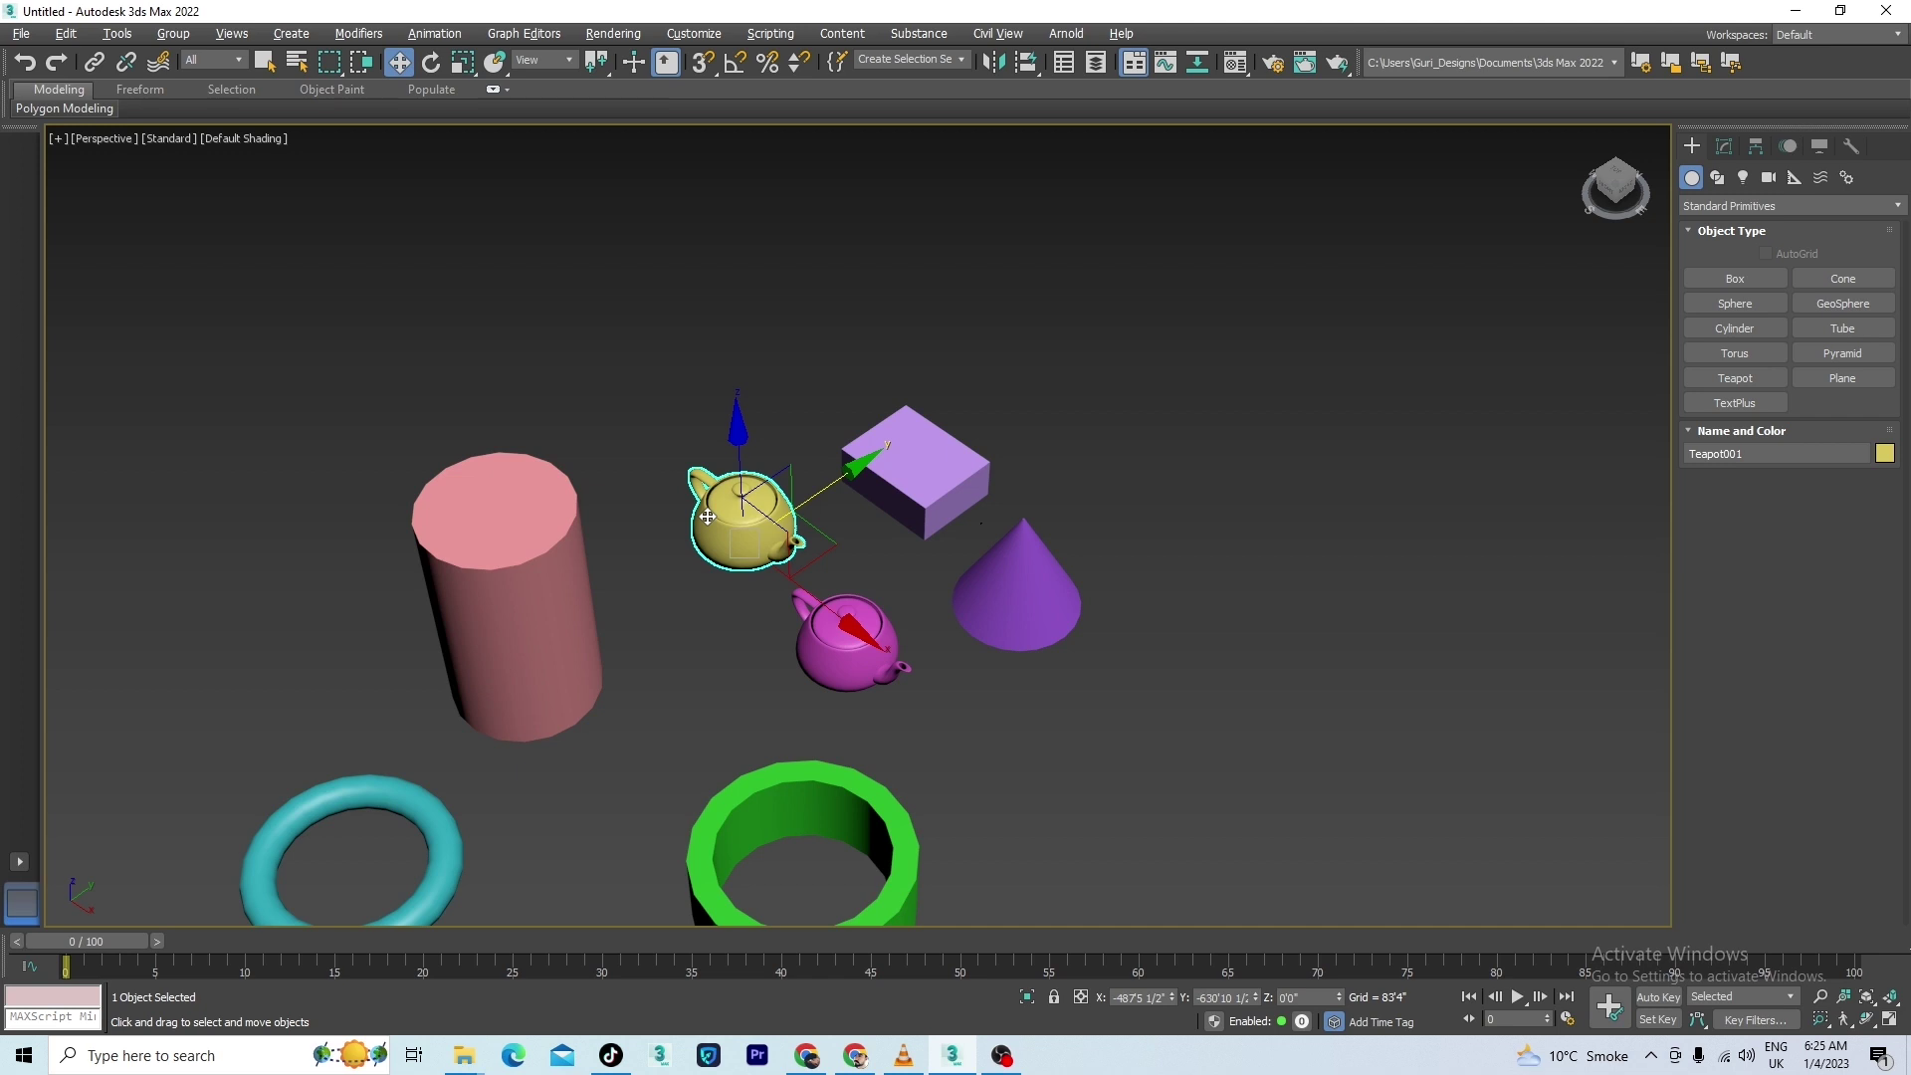
Inspect the selected yellow teapot up close and among the other primitives, and deselect it.
scroll(757, 537, up, 5)
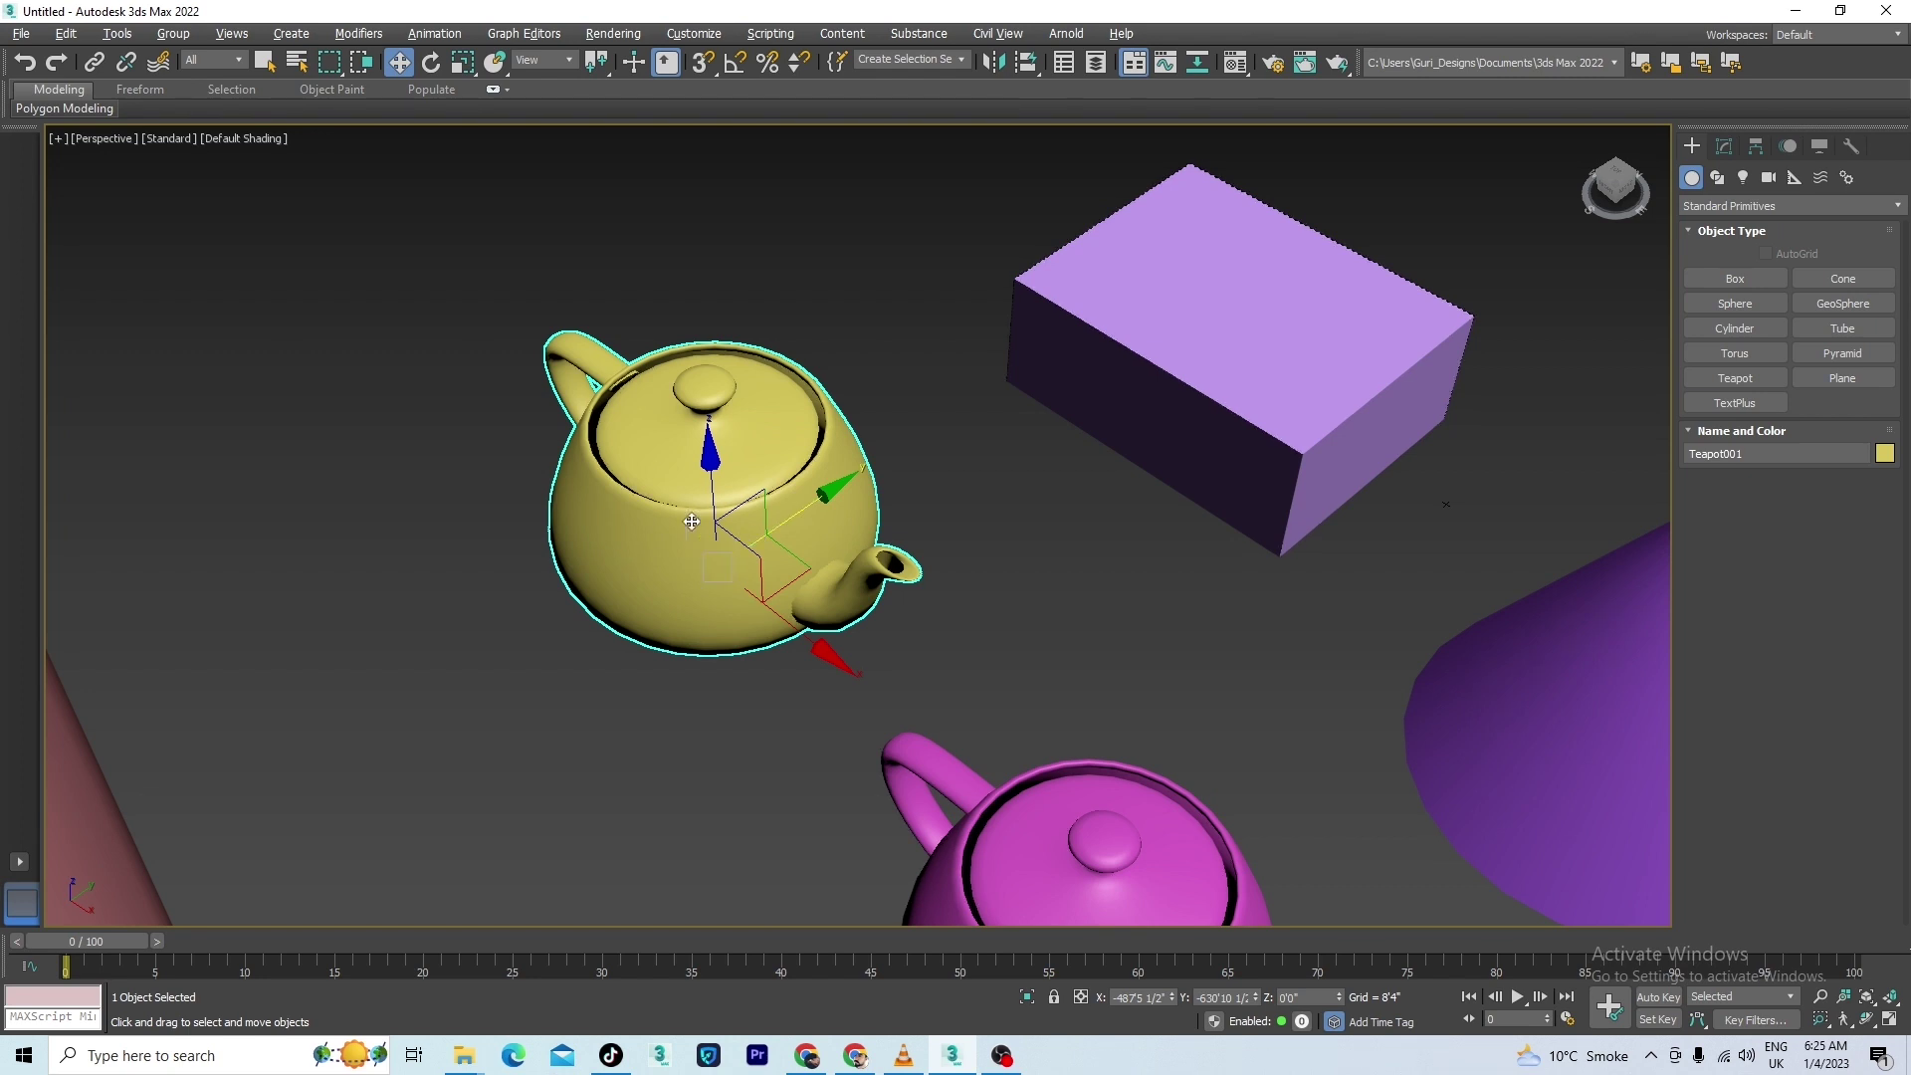
scroll(756, 537, down, 8)
middle_drag(826, 623, 774, 684)
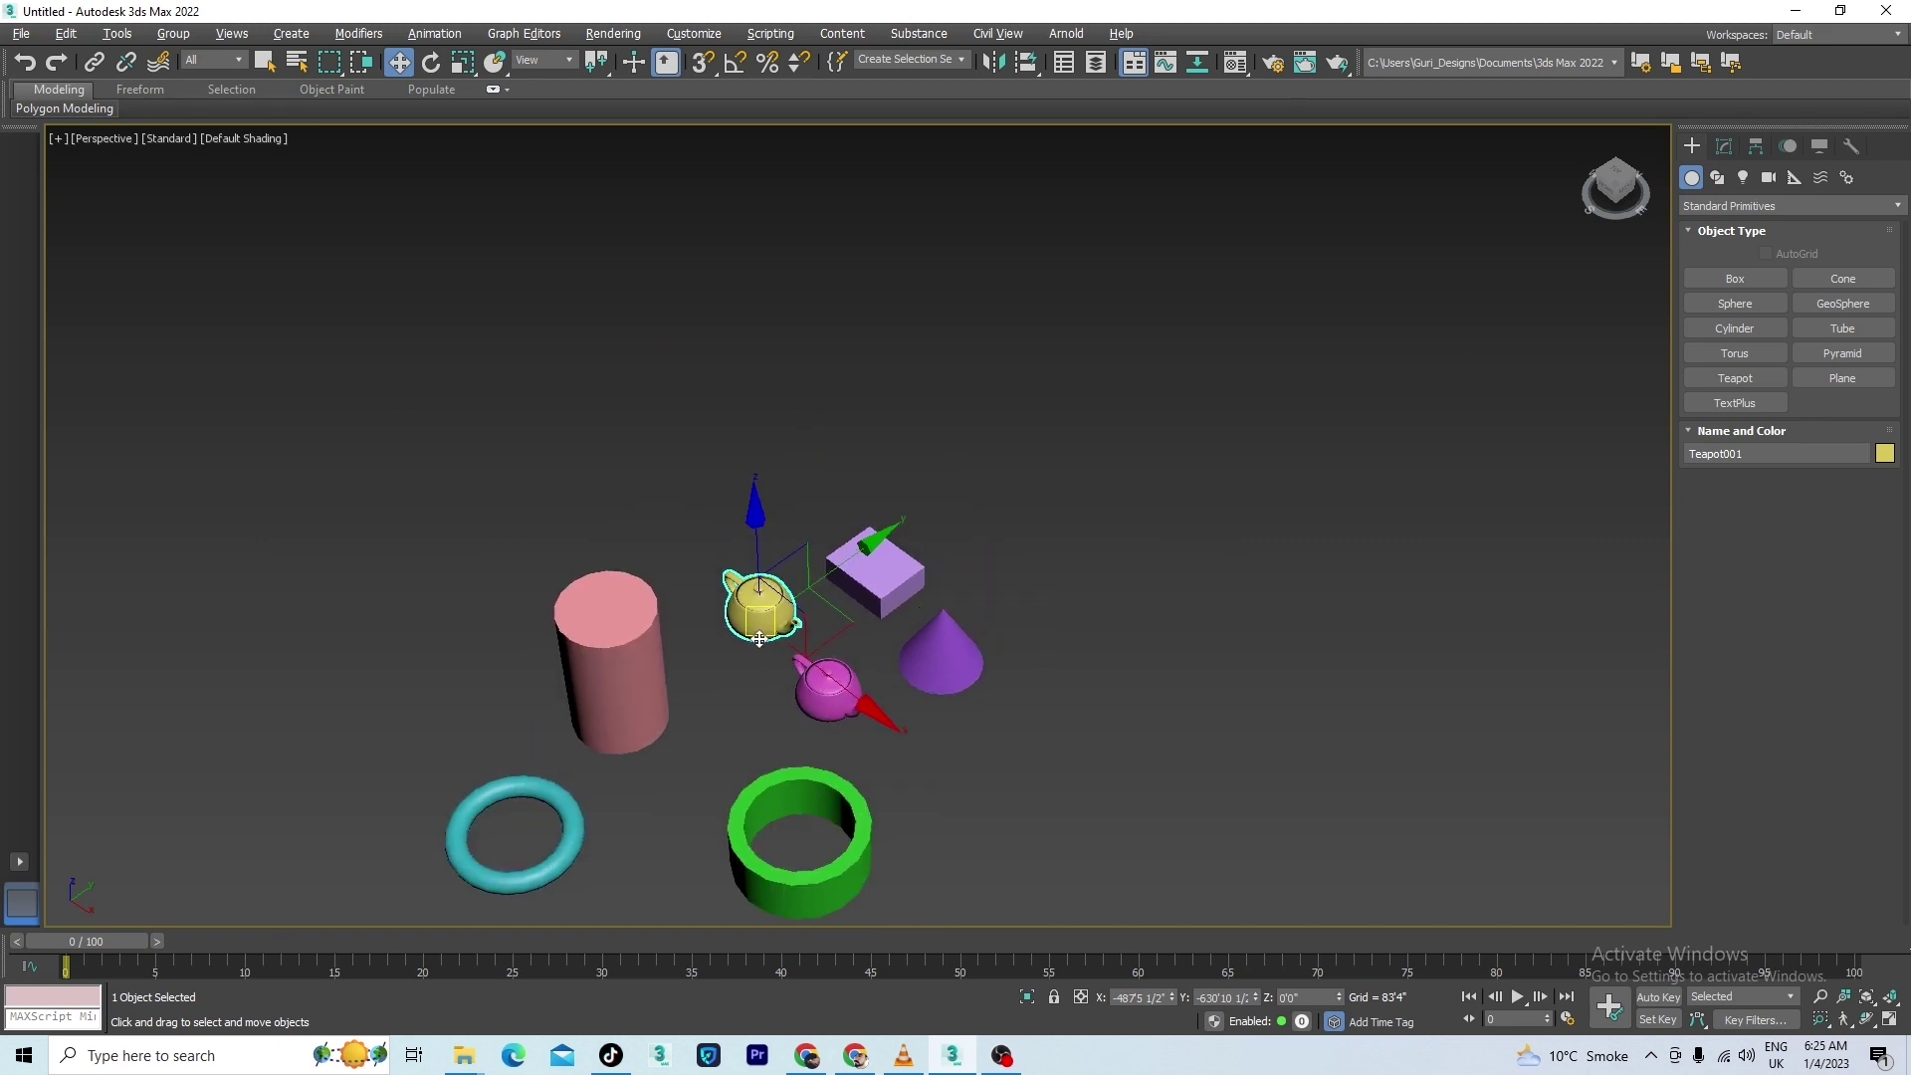
scroll(759, 639, up, 5)
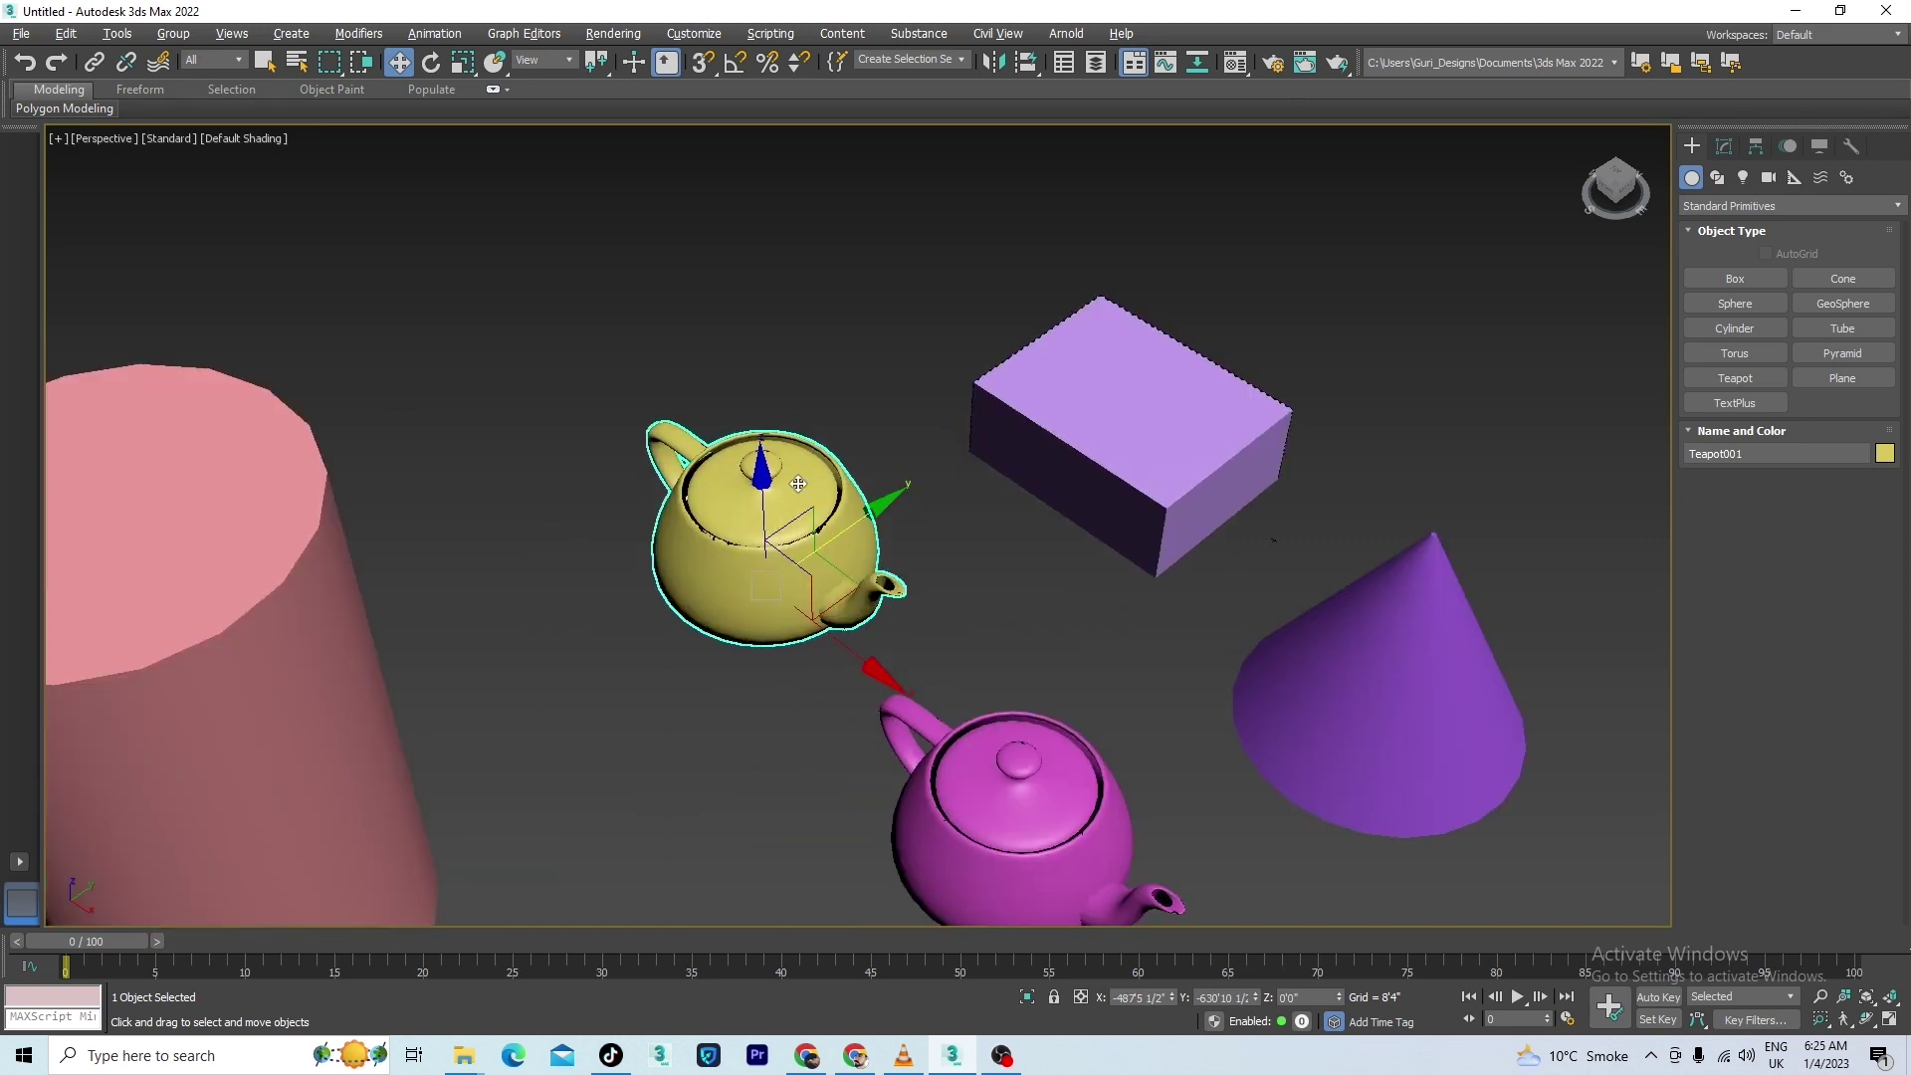
scroll(864, 403, down, 5)
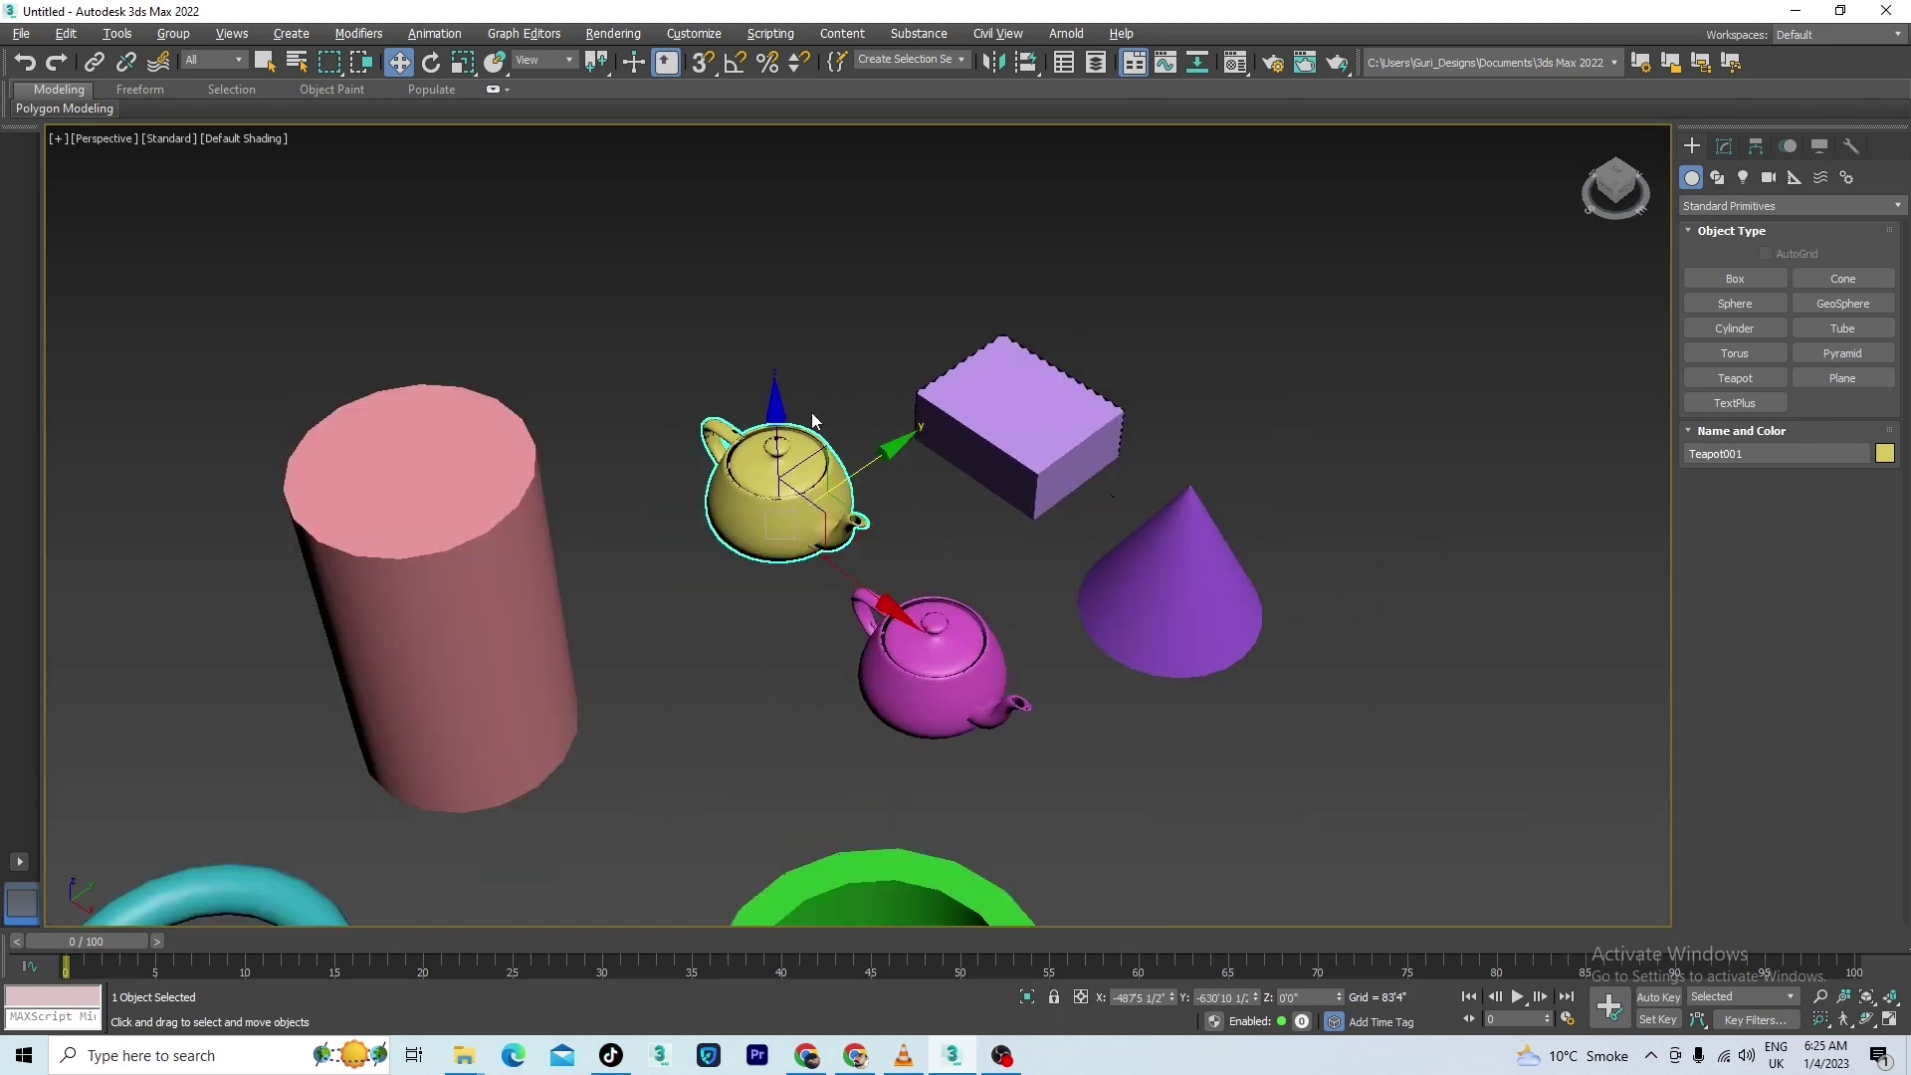
scroll(829, 341, up, 10)
scroll(1026, 425, down, 8)
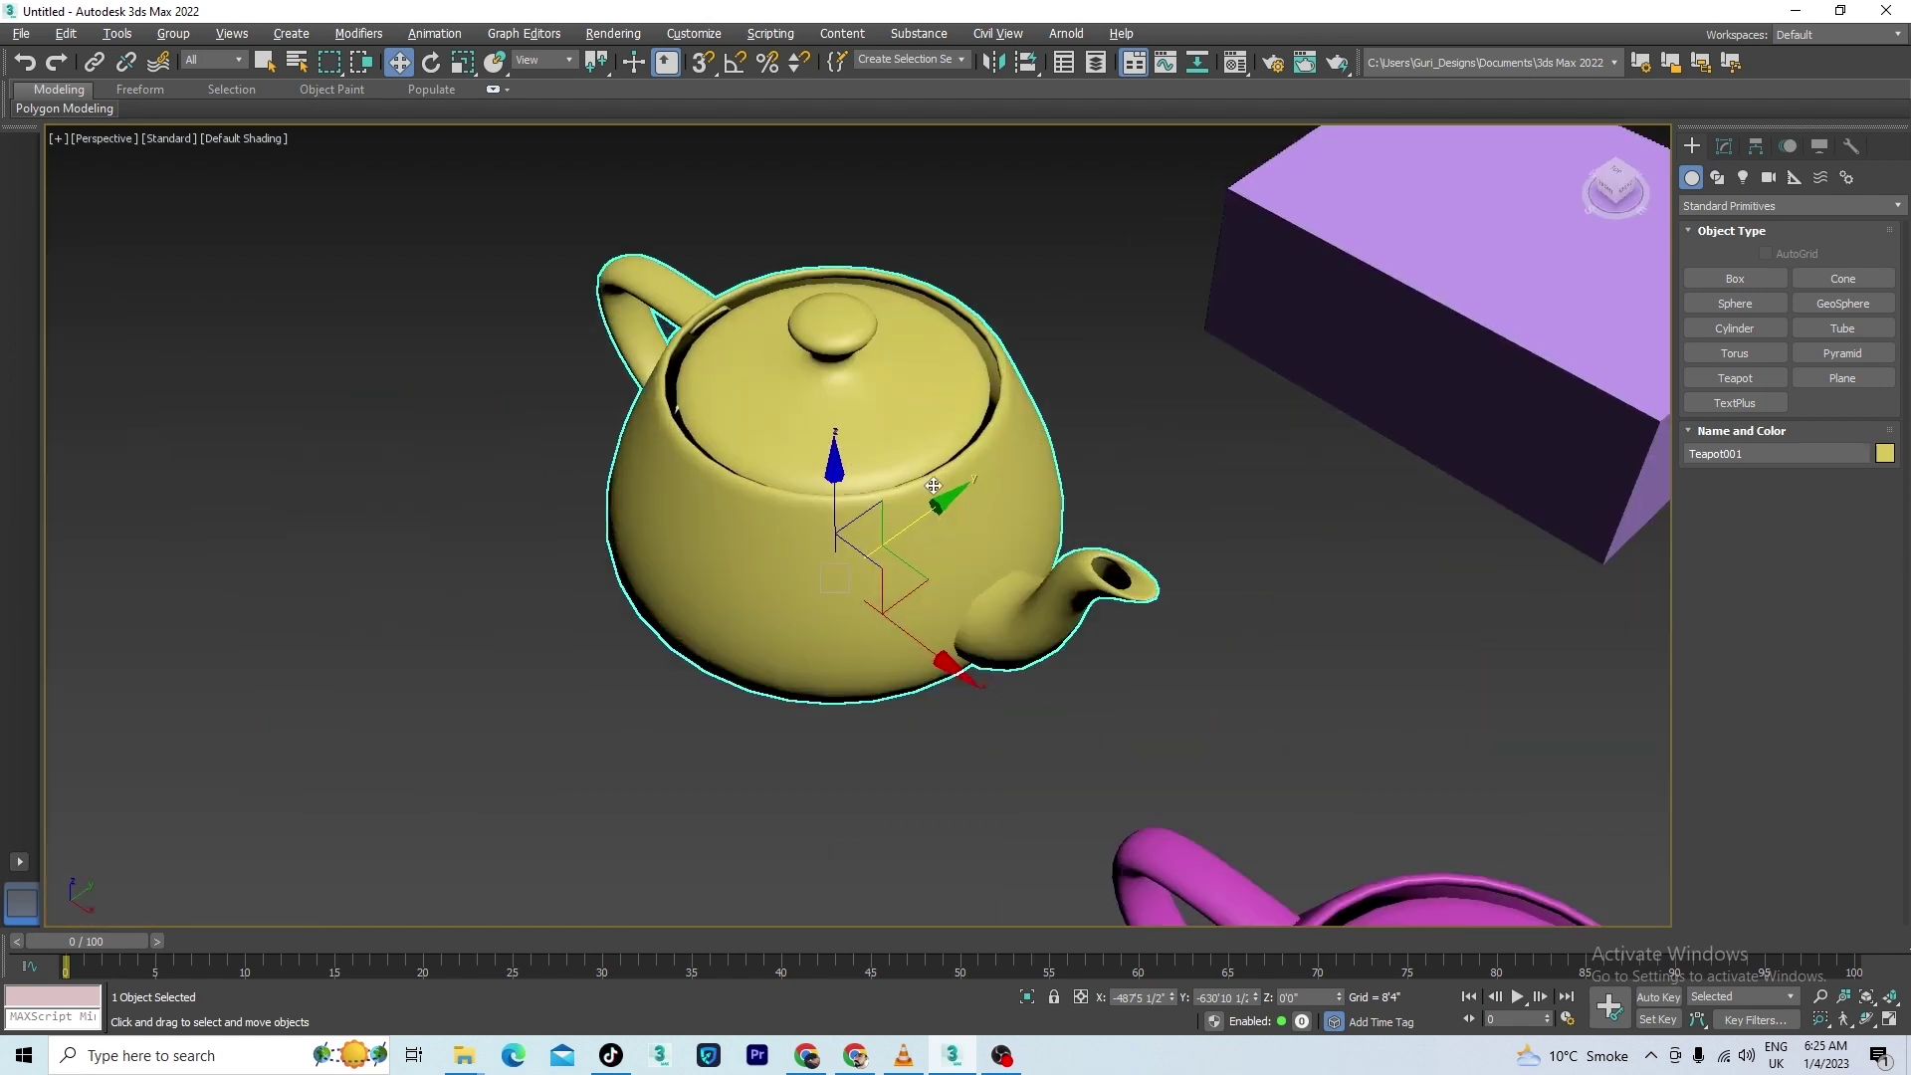
middle_drag(1088, 631, 1049, 670)
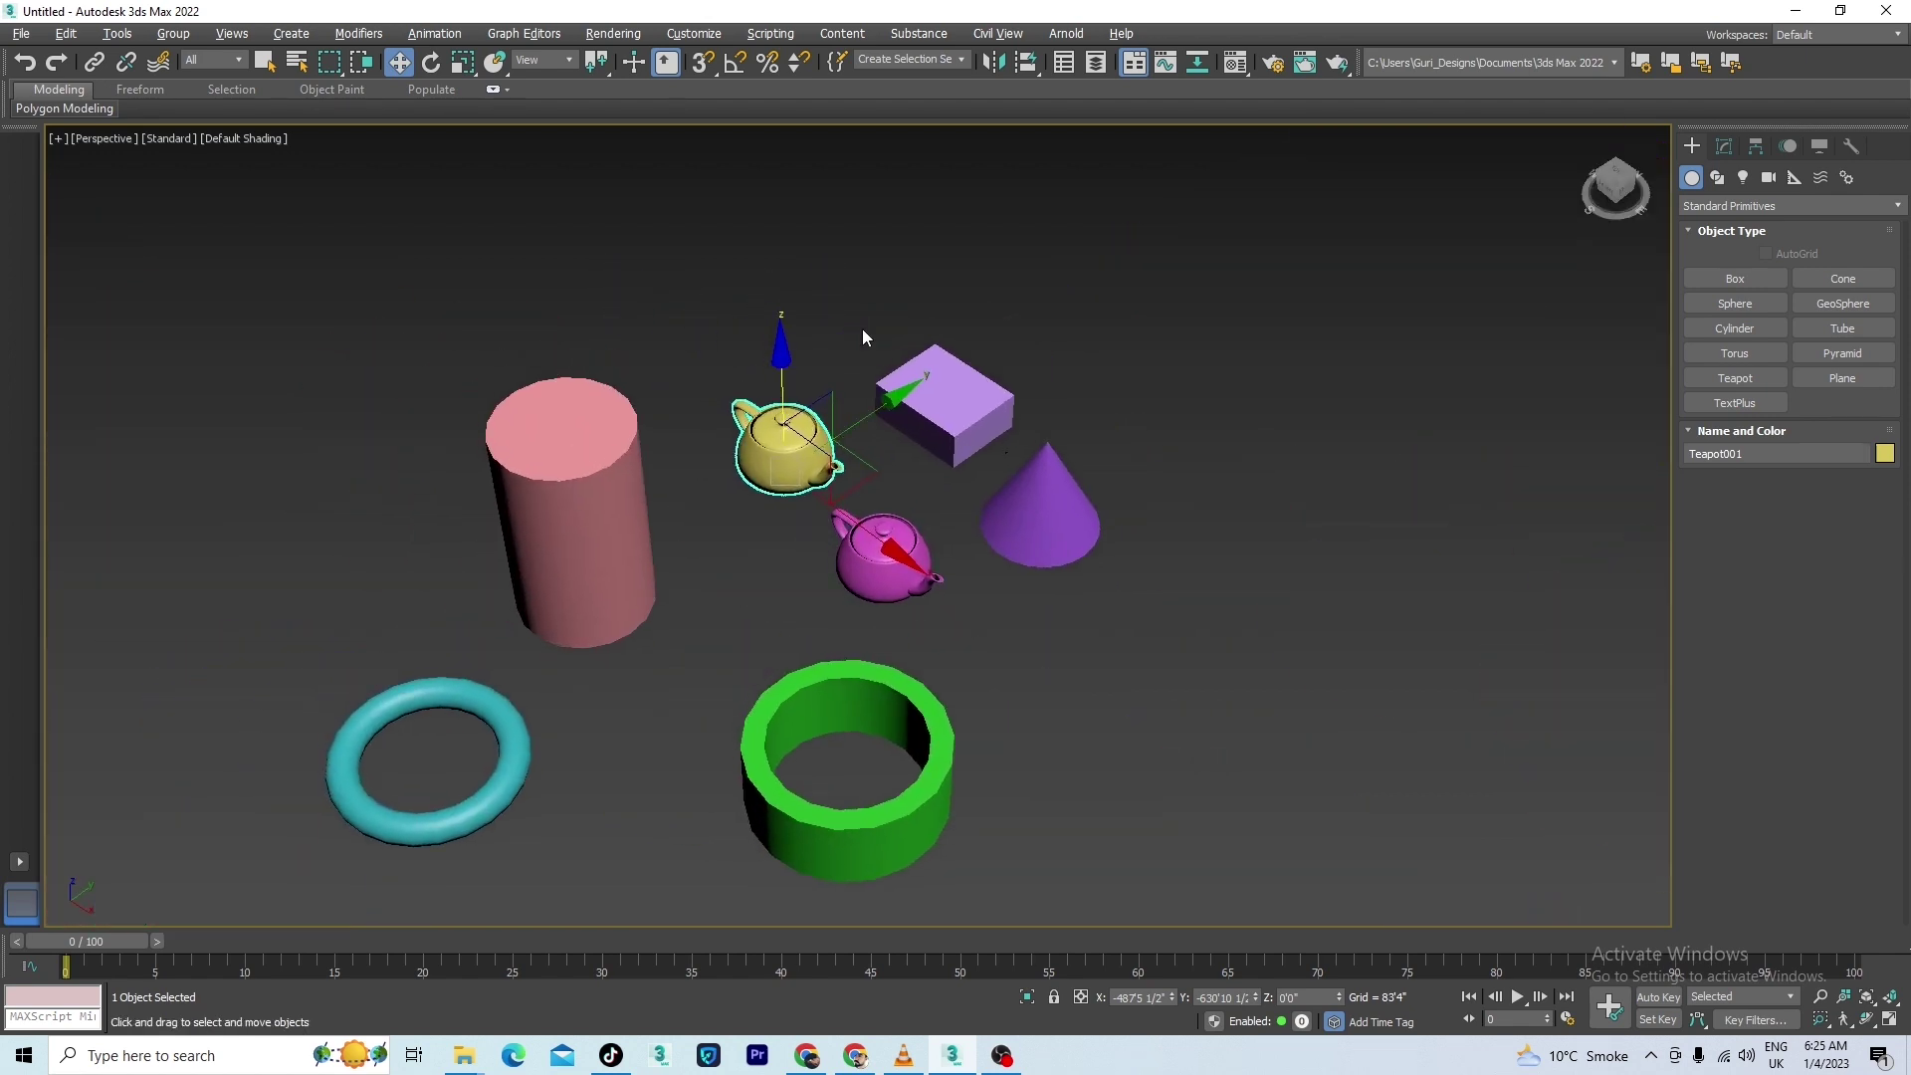
click(518, 236)
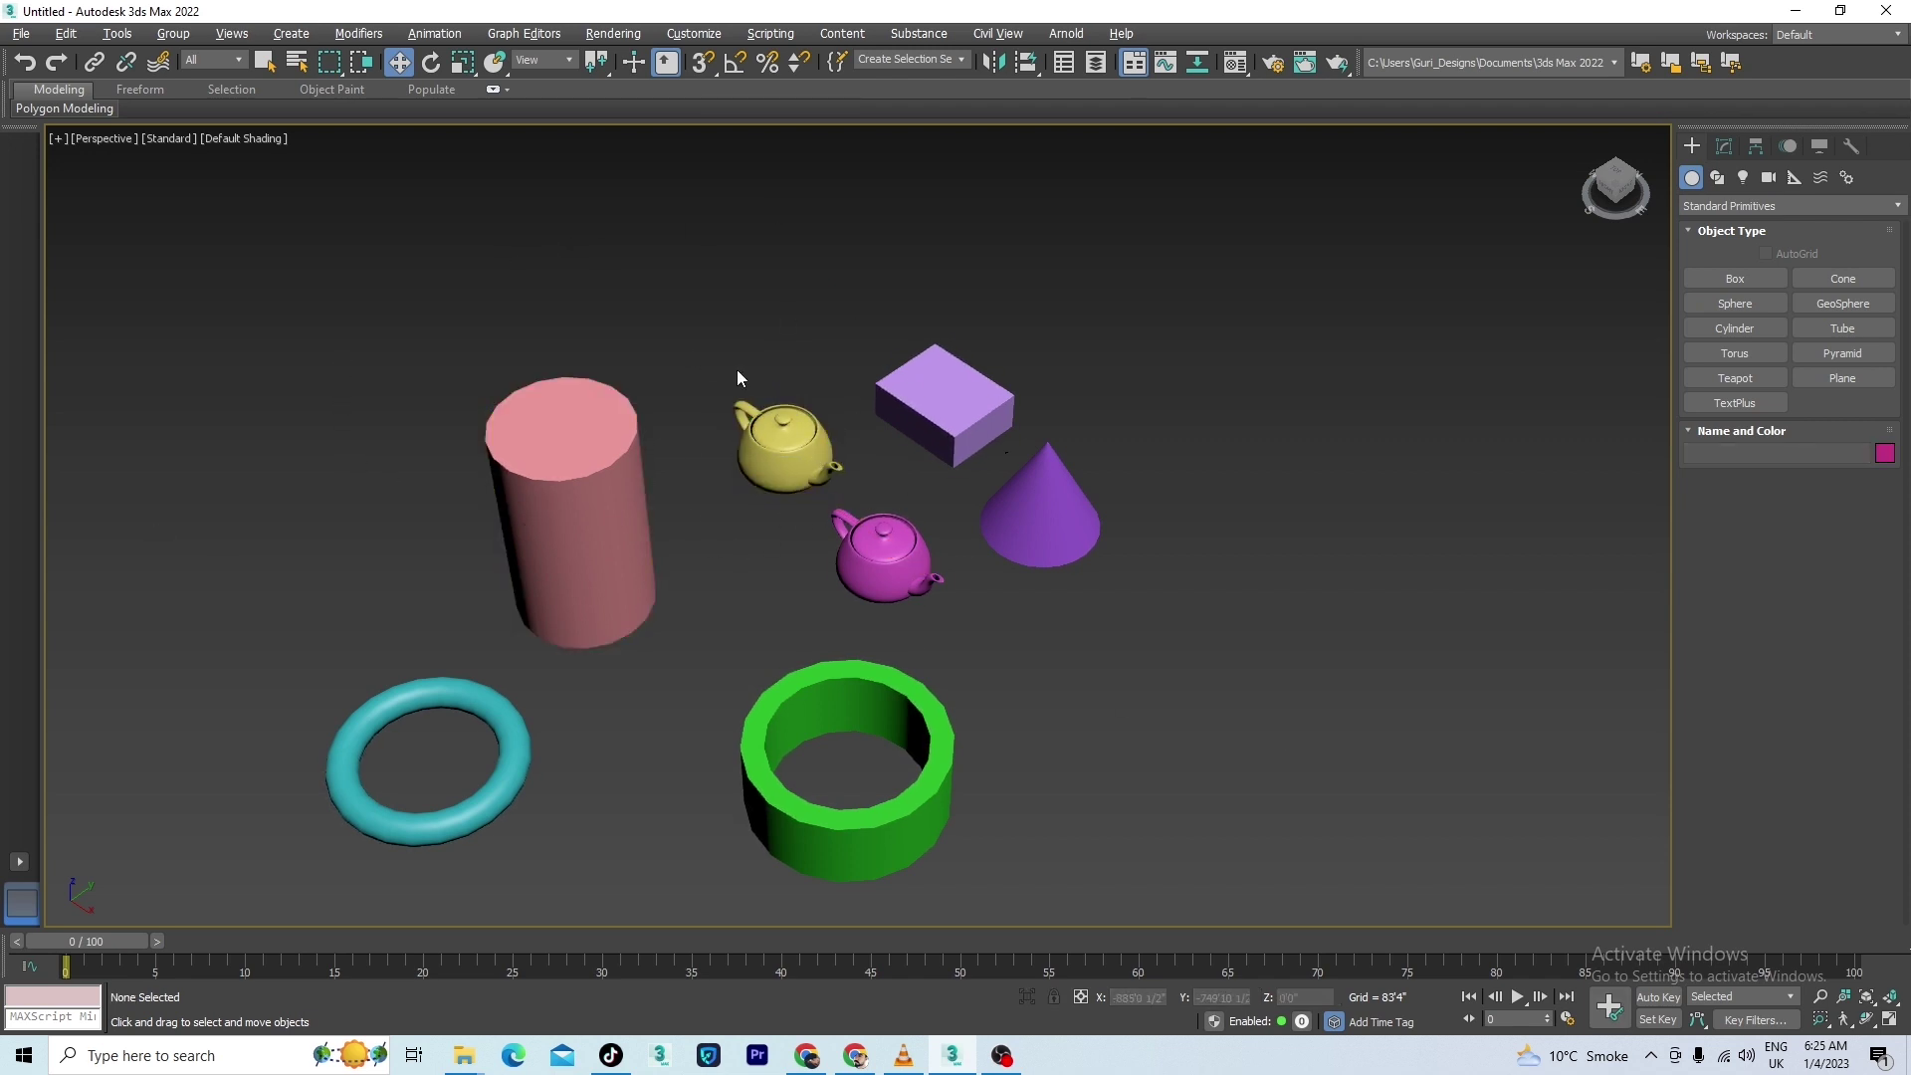
Select the yellow teapot, lock the selection, and move the teapot slightly along the Y axis.
scroll(756, 408, up, 6)
click(803, 528)
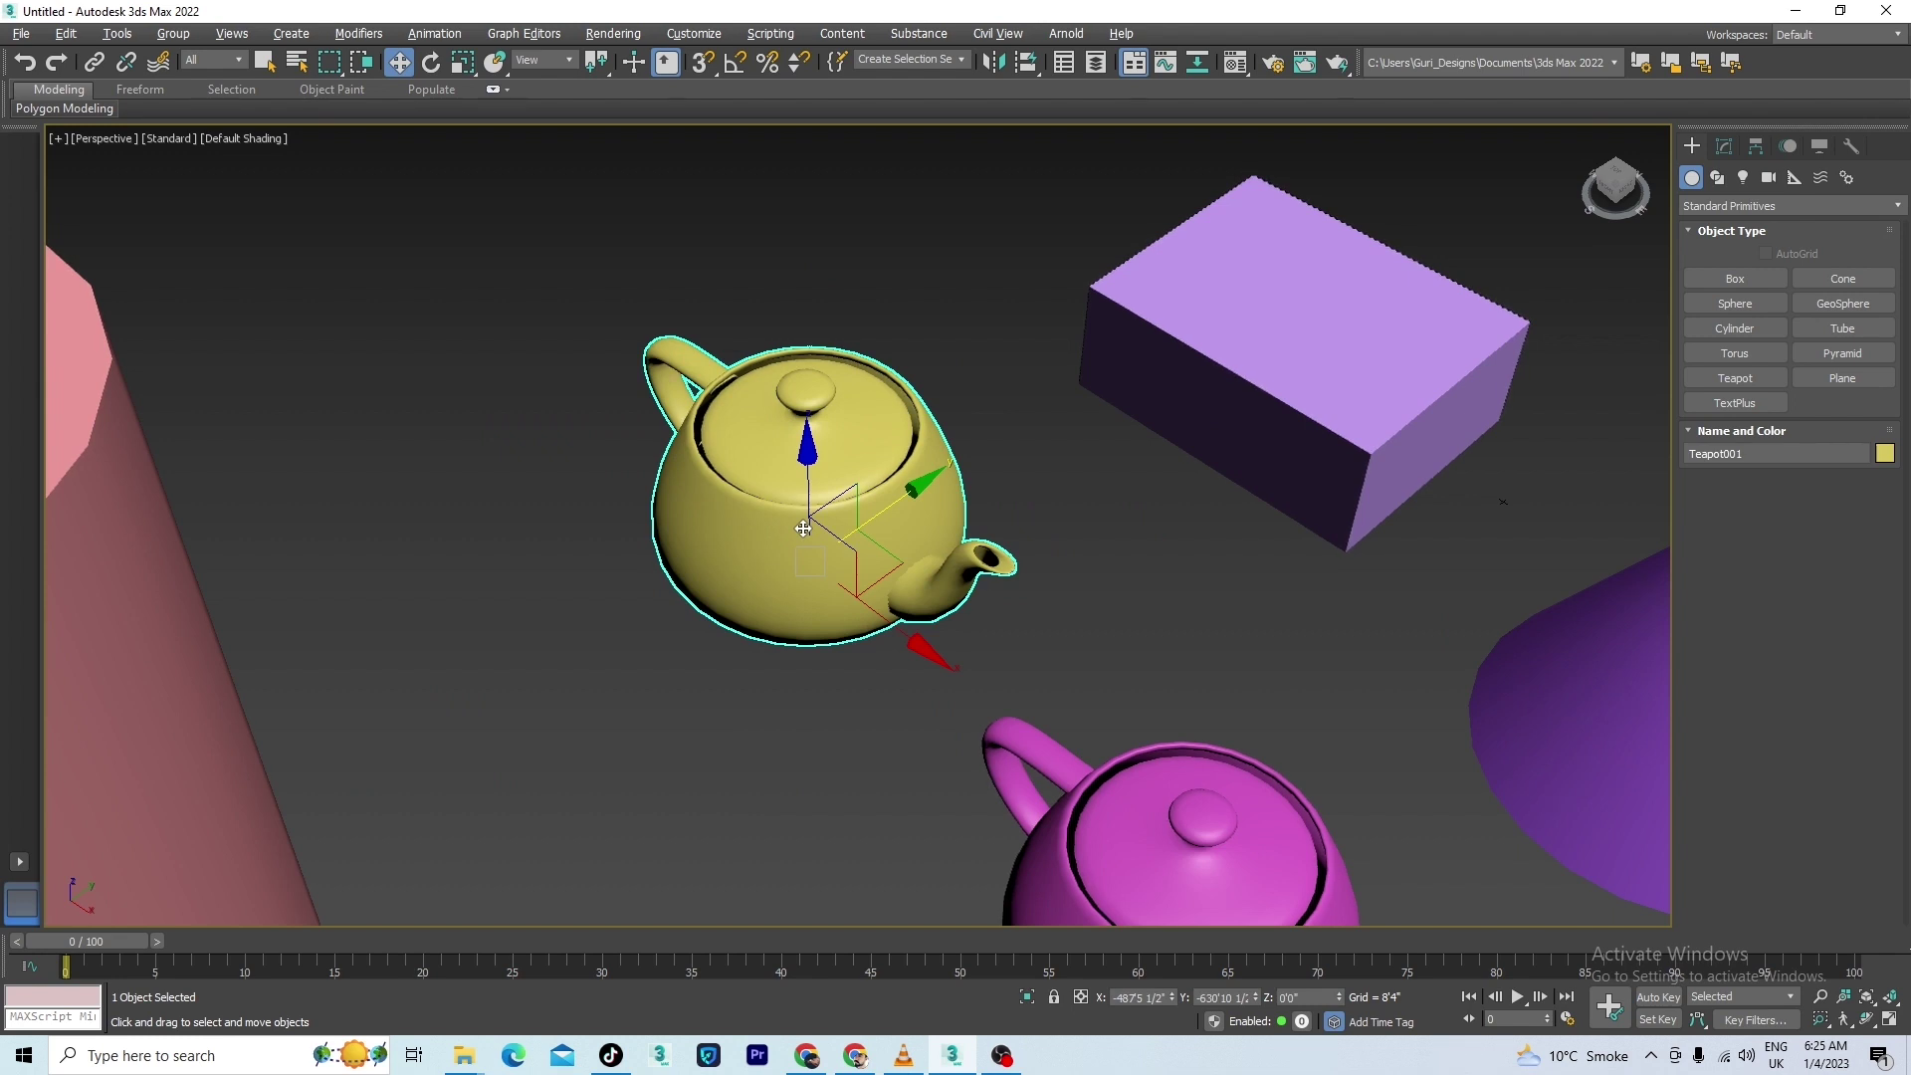
key(space)
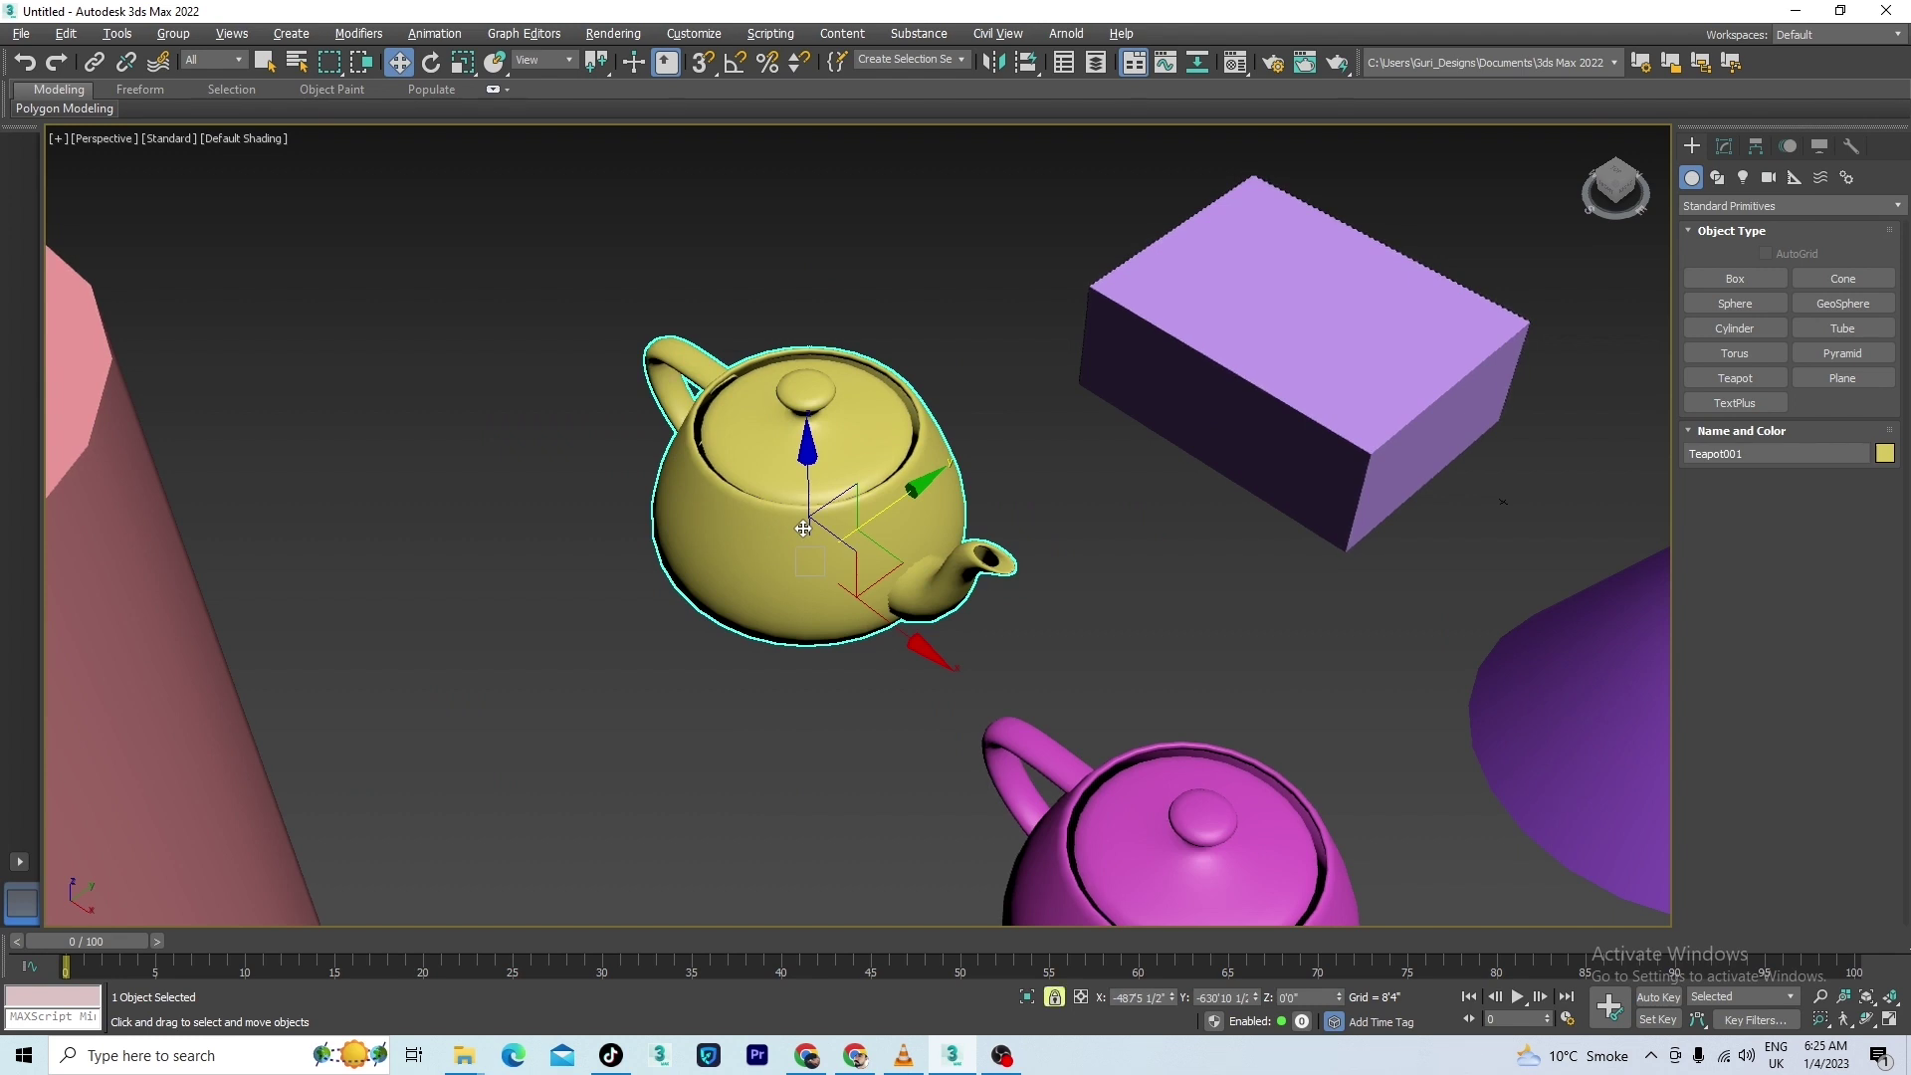
click(1055, 998)
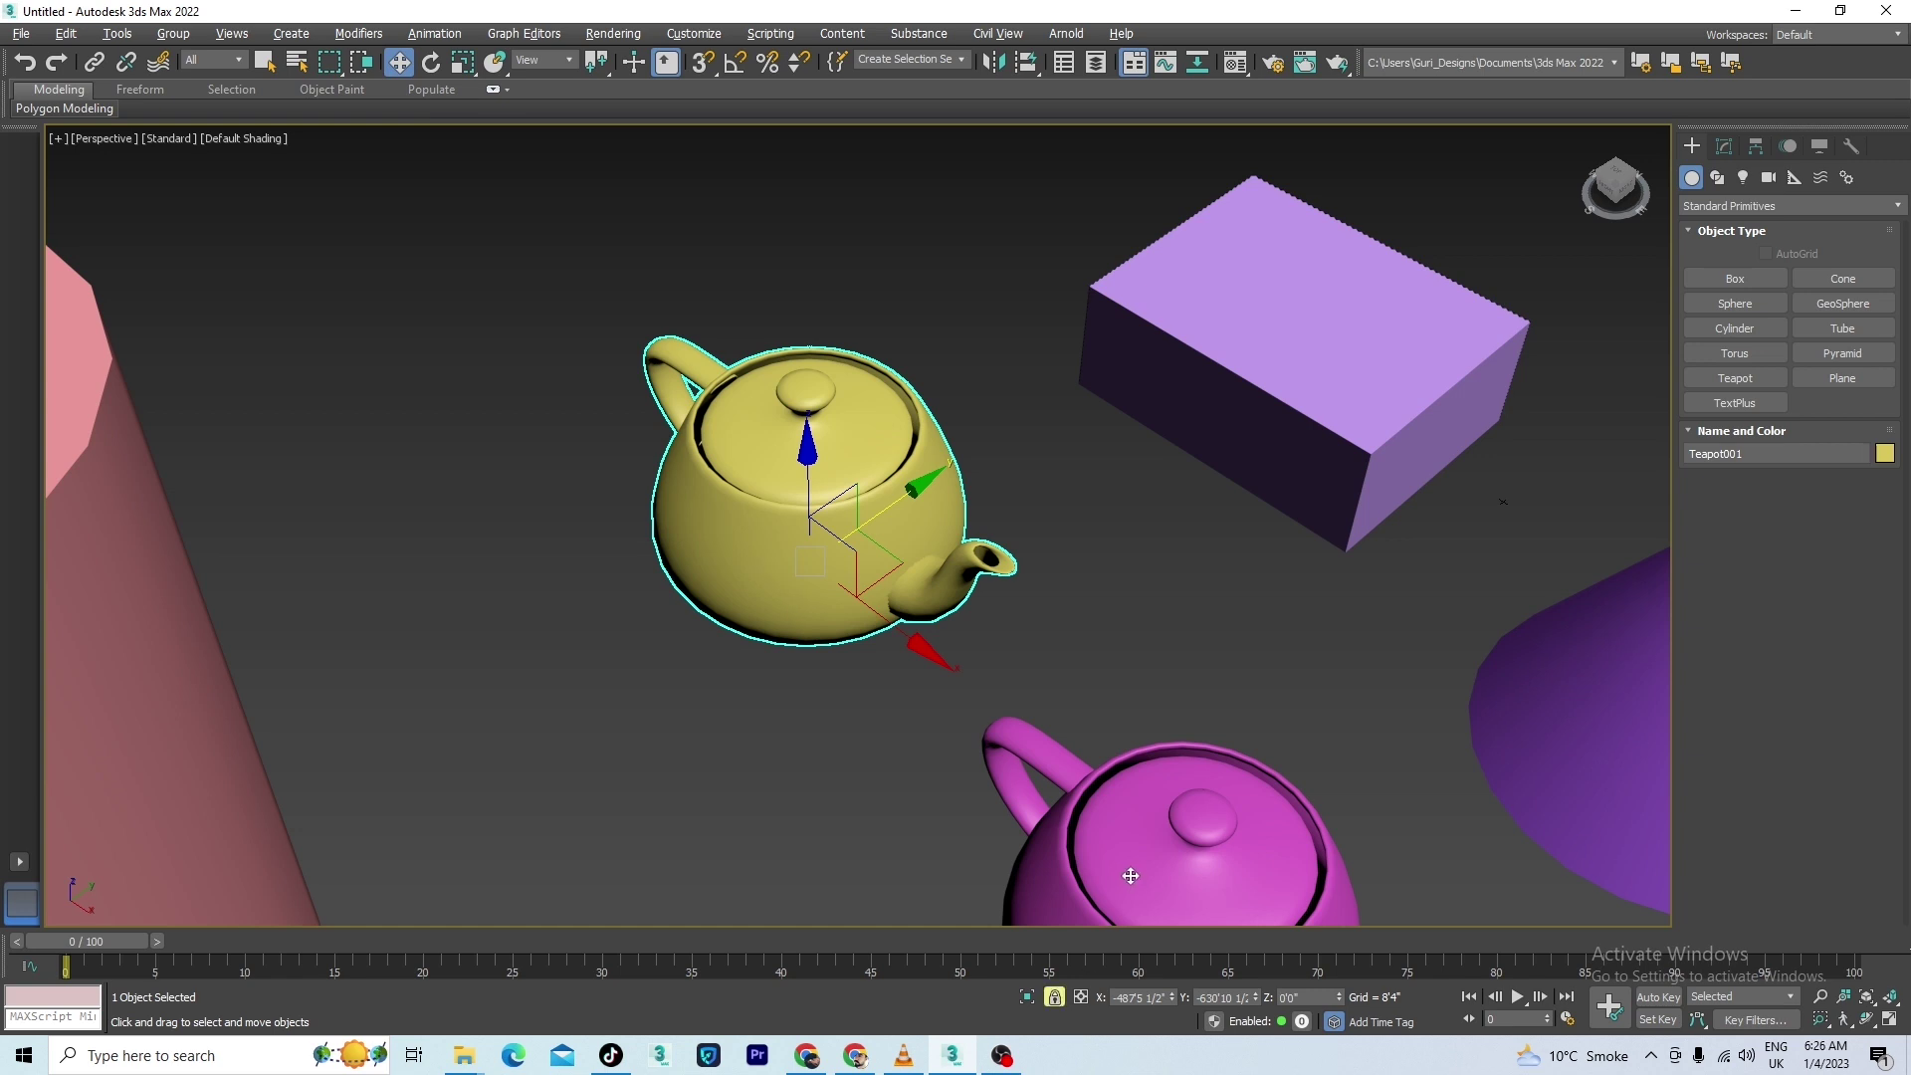
scroll(936, 390, down, 10)
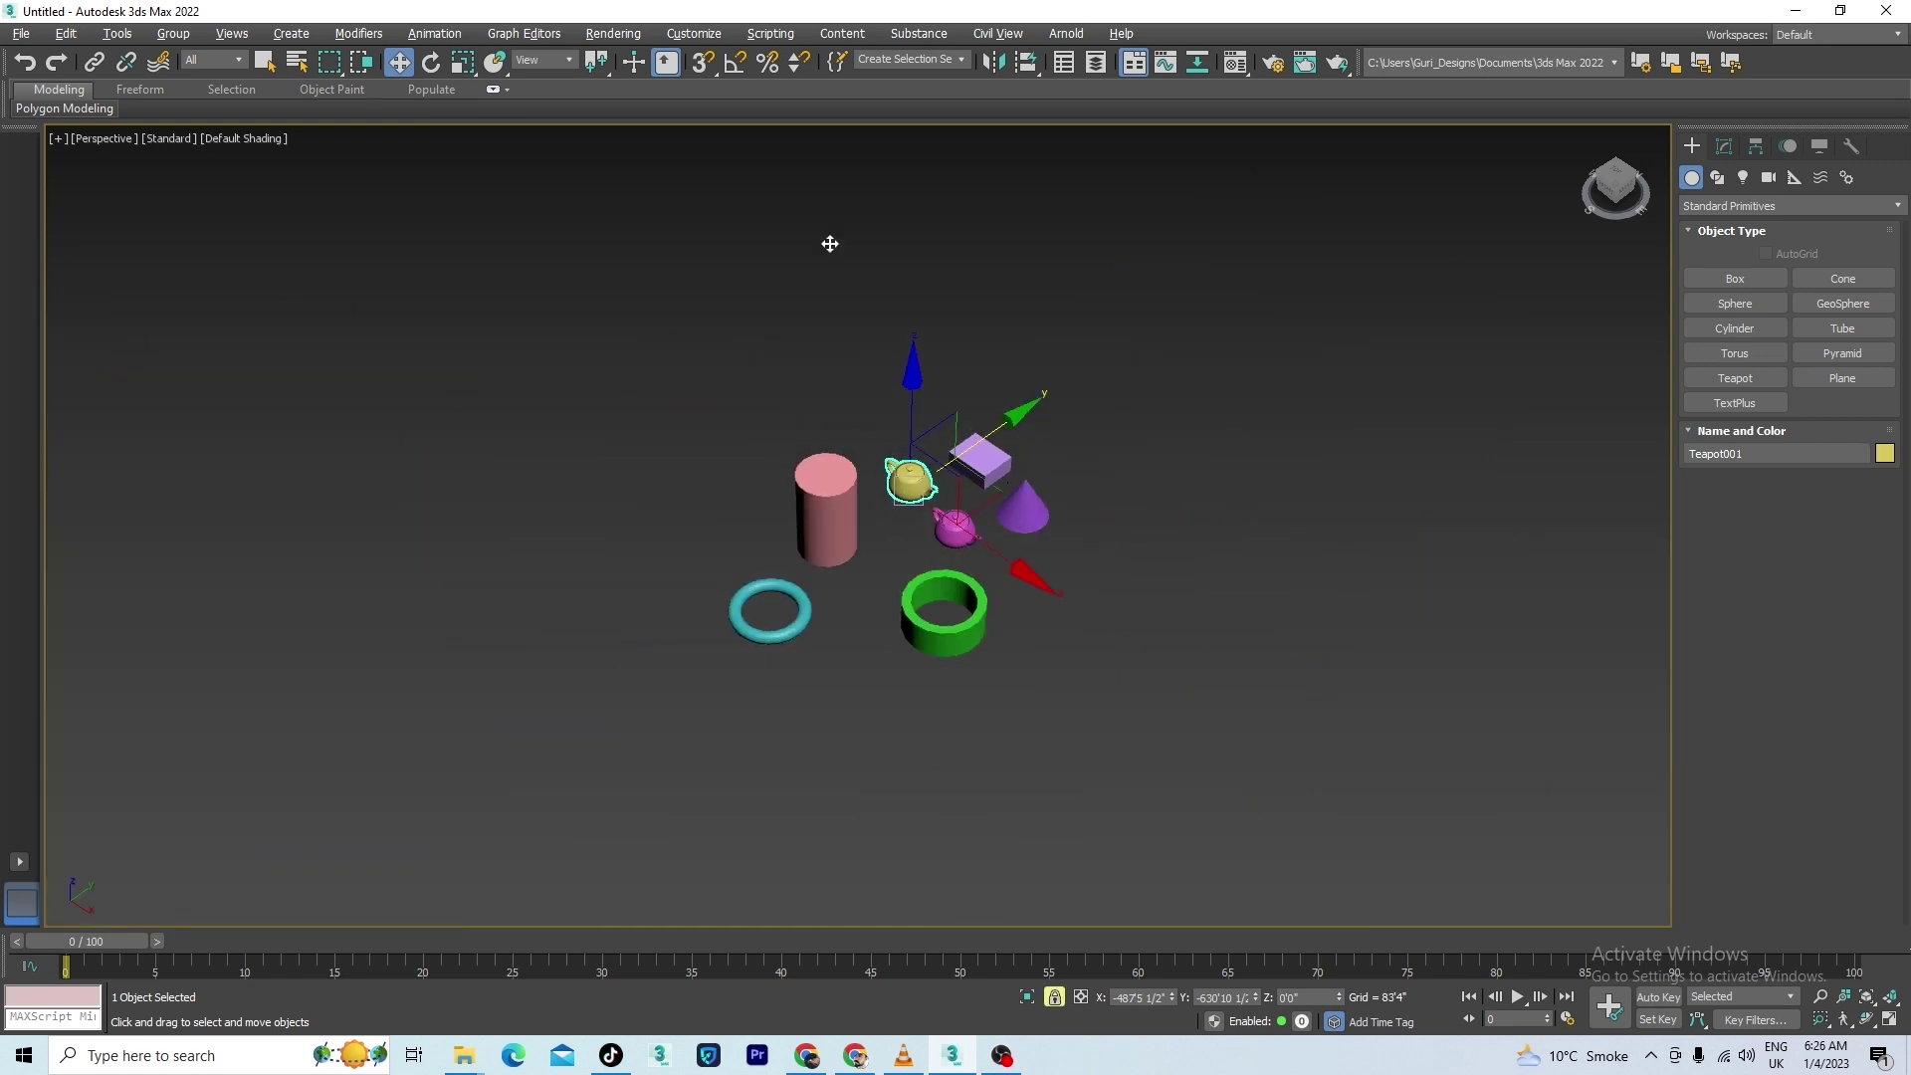
drag(1047, 662, 1052, 657)
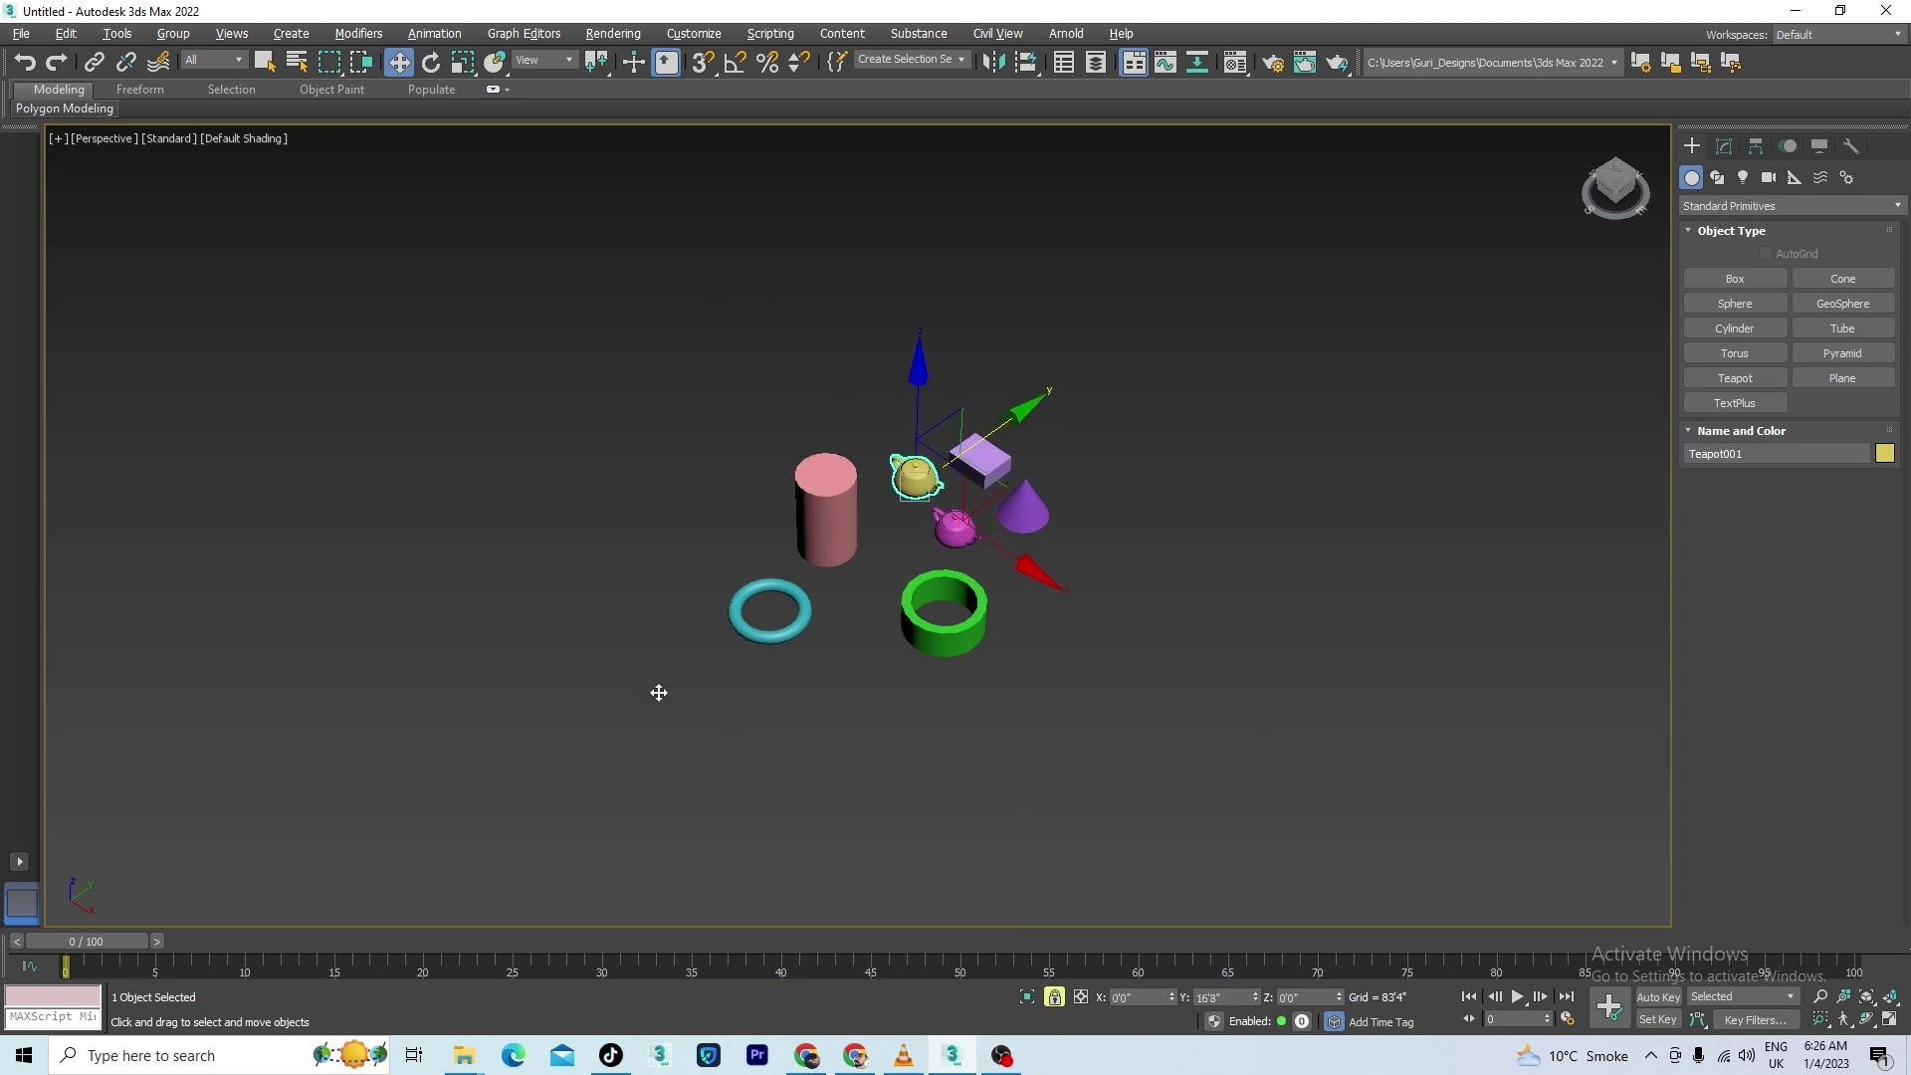
Examine the moved yellow teapot up close and among the other primitives while the selection is locked.
scroll(849, 485, up, 5)
middle_drag(1097, 519, 939, 537)
scroll(837, 485, up, 5)
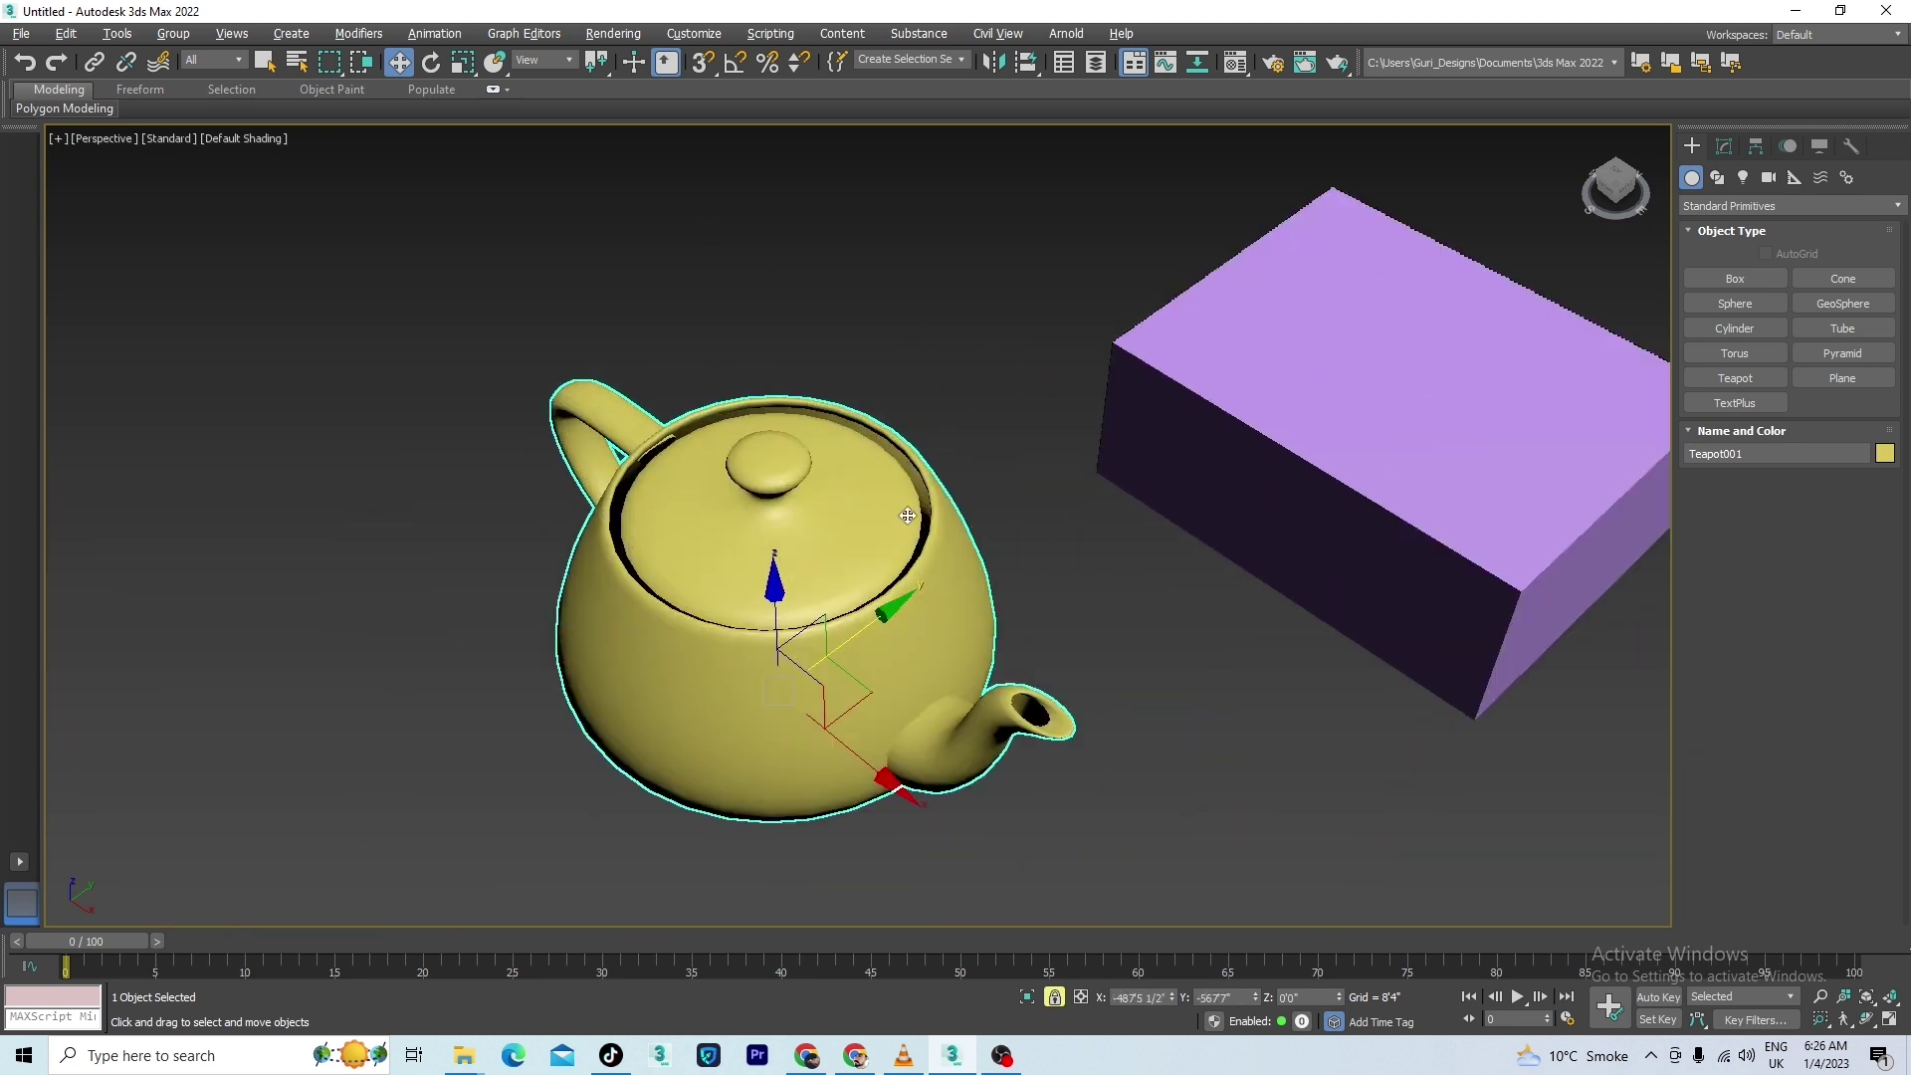
scroll(998, 520, down, 5)
scroll(986, 319, up, 5)
scroll(717, 431, up, 3)
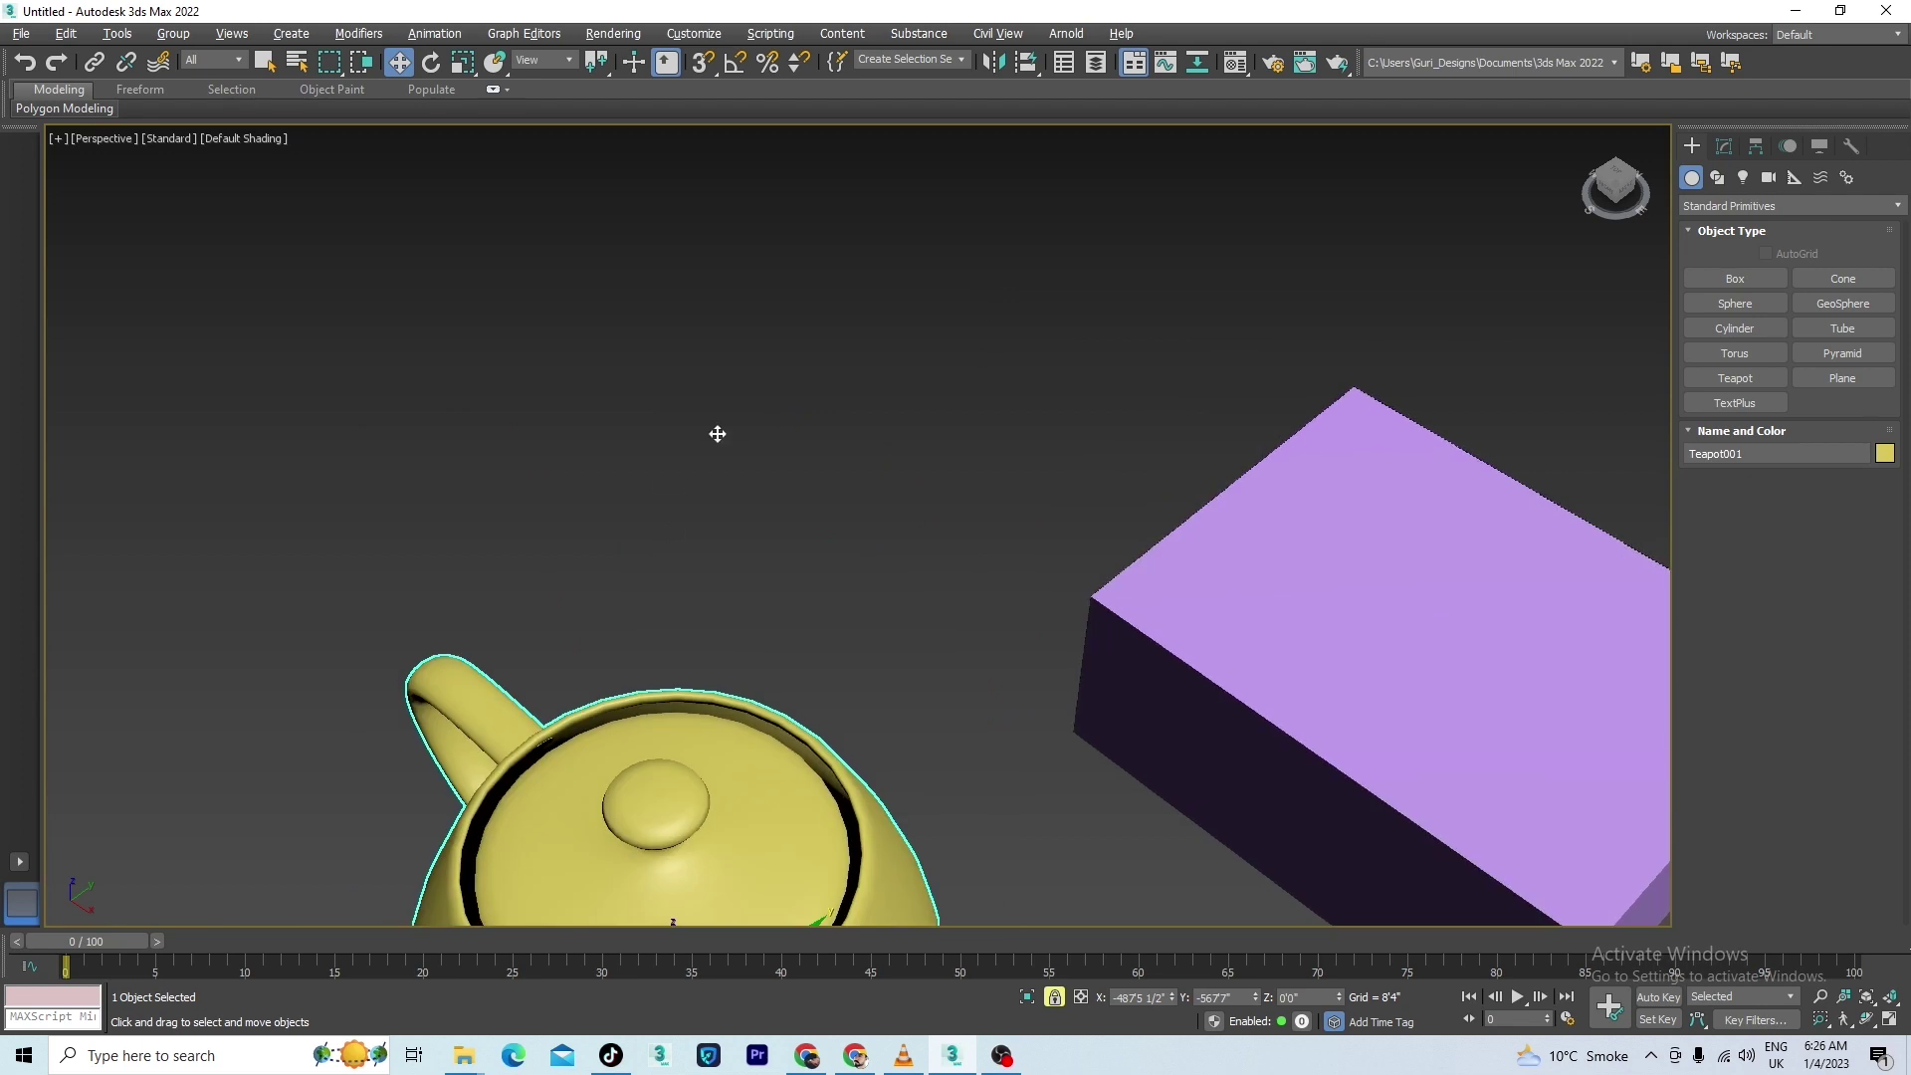
scroll(767, 508, down, 3)
scroll(702, 548, up, 3)
scroll(702, 548, down, 3)
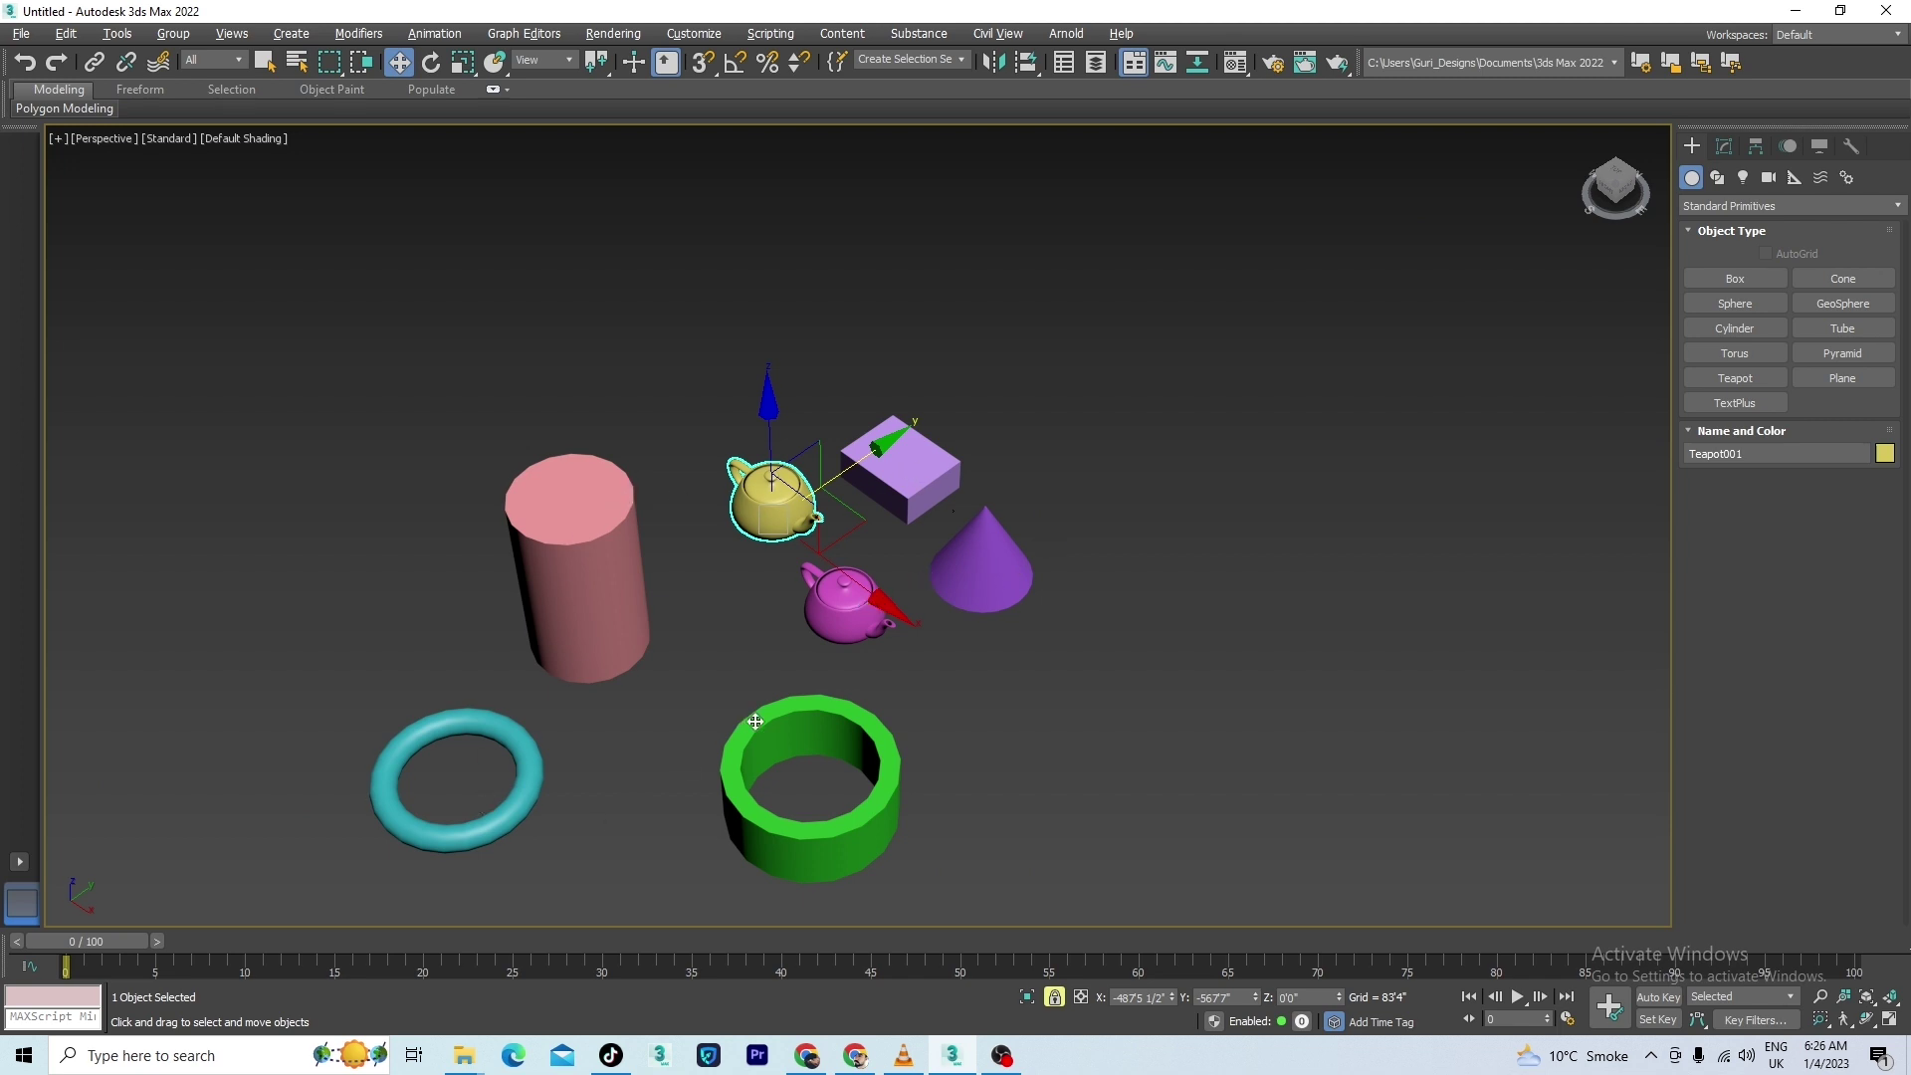
scroll(801, 497, up, 5)
scroll(776, 478, down, 2)
scroll(782, 428, down, 2)
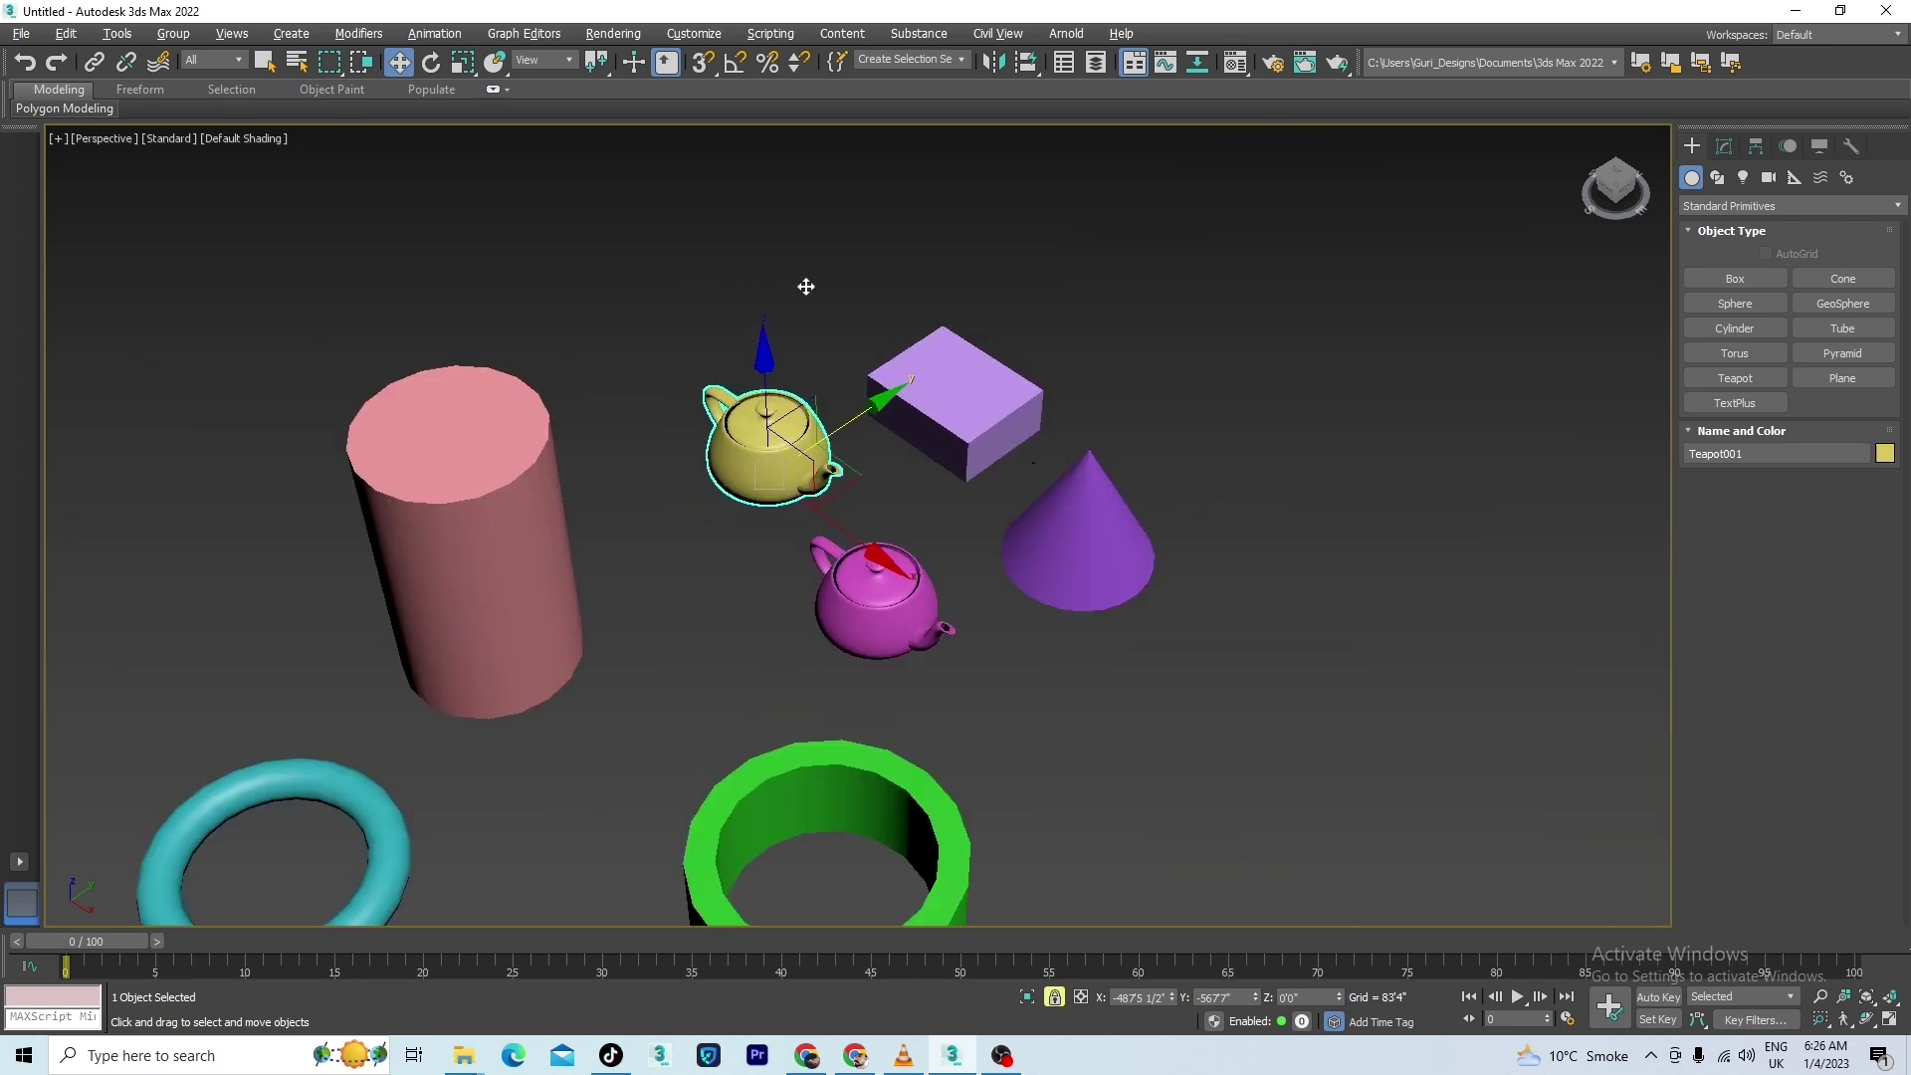
scroll(797, 470, up, 4)
scroll(667, 503, down, 3)
middle_drag(688, 650, 836, 826)
scroll(815, 751, up, 5)
middle_drag(685, 665, 677, 920)
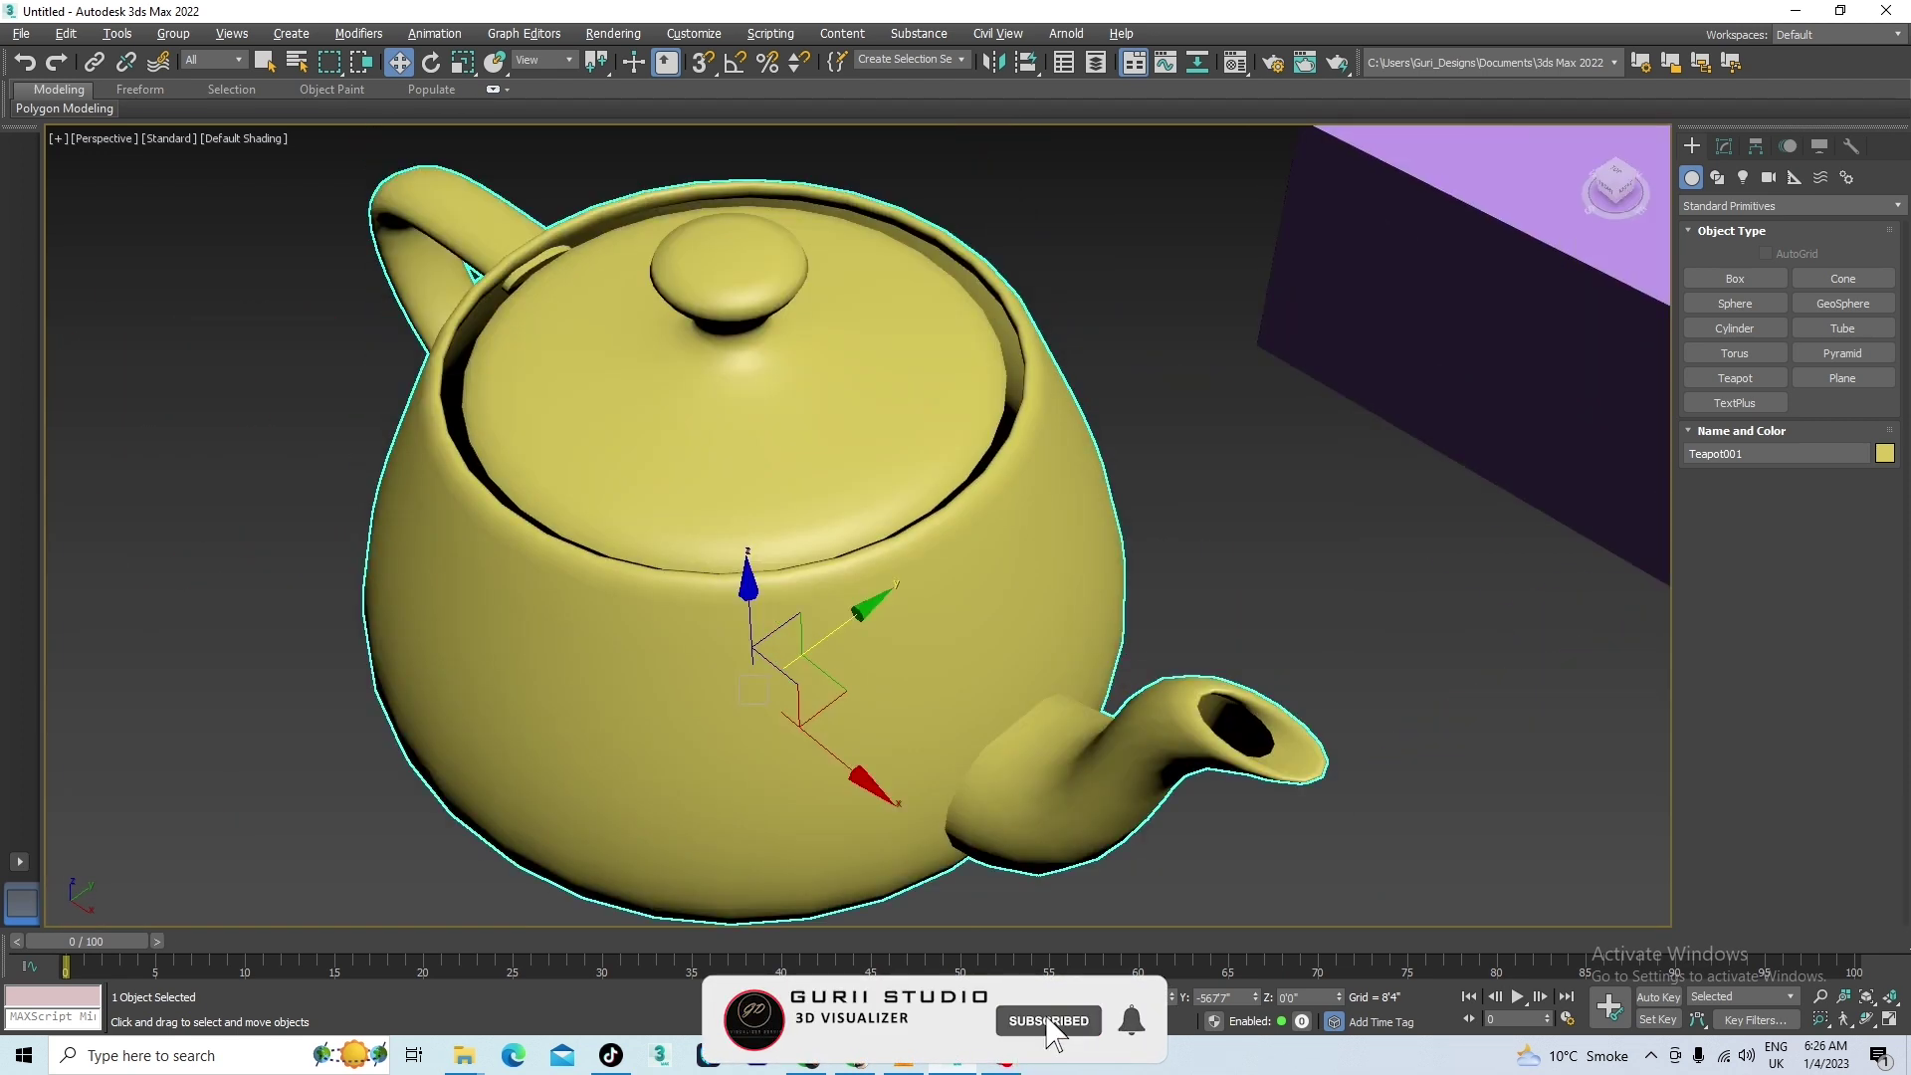
scroll(770, 497, down, 2)
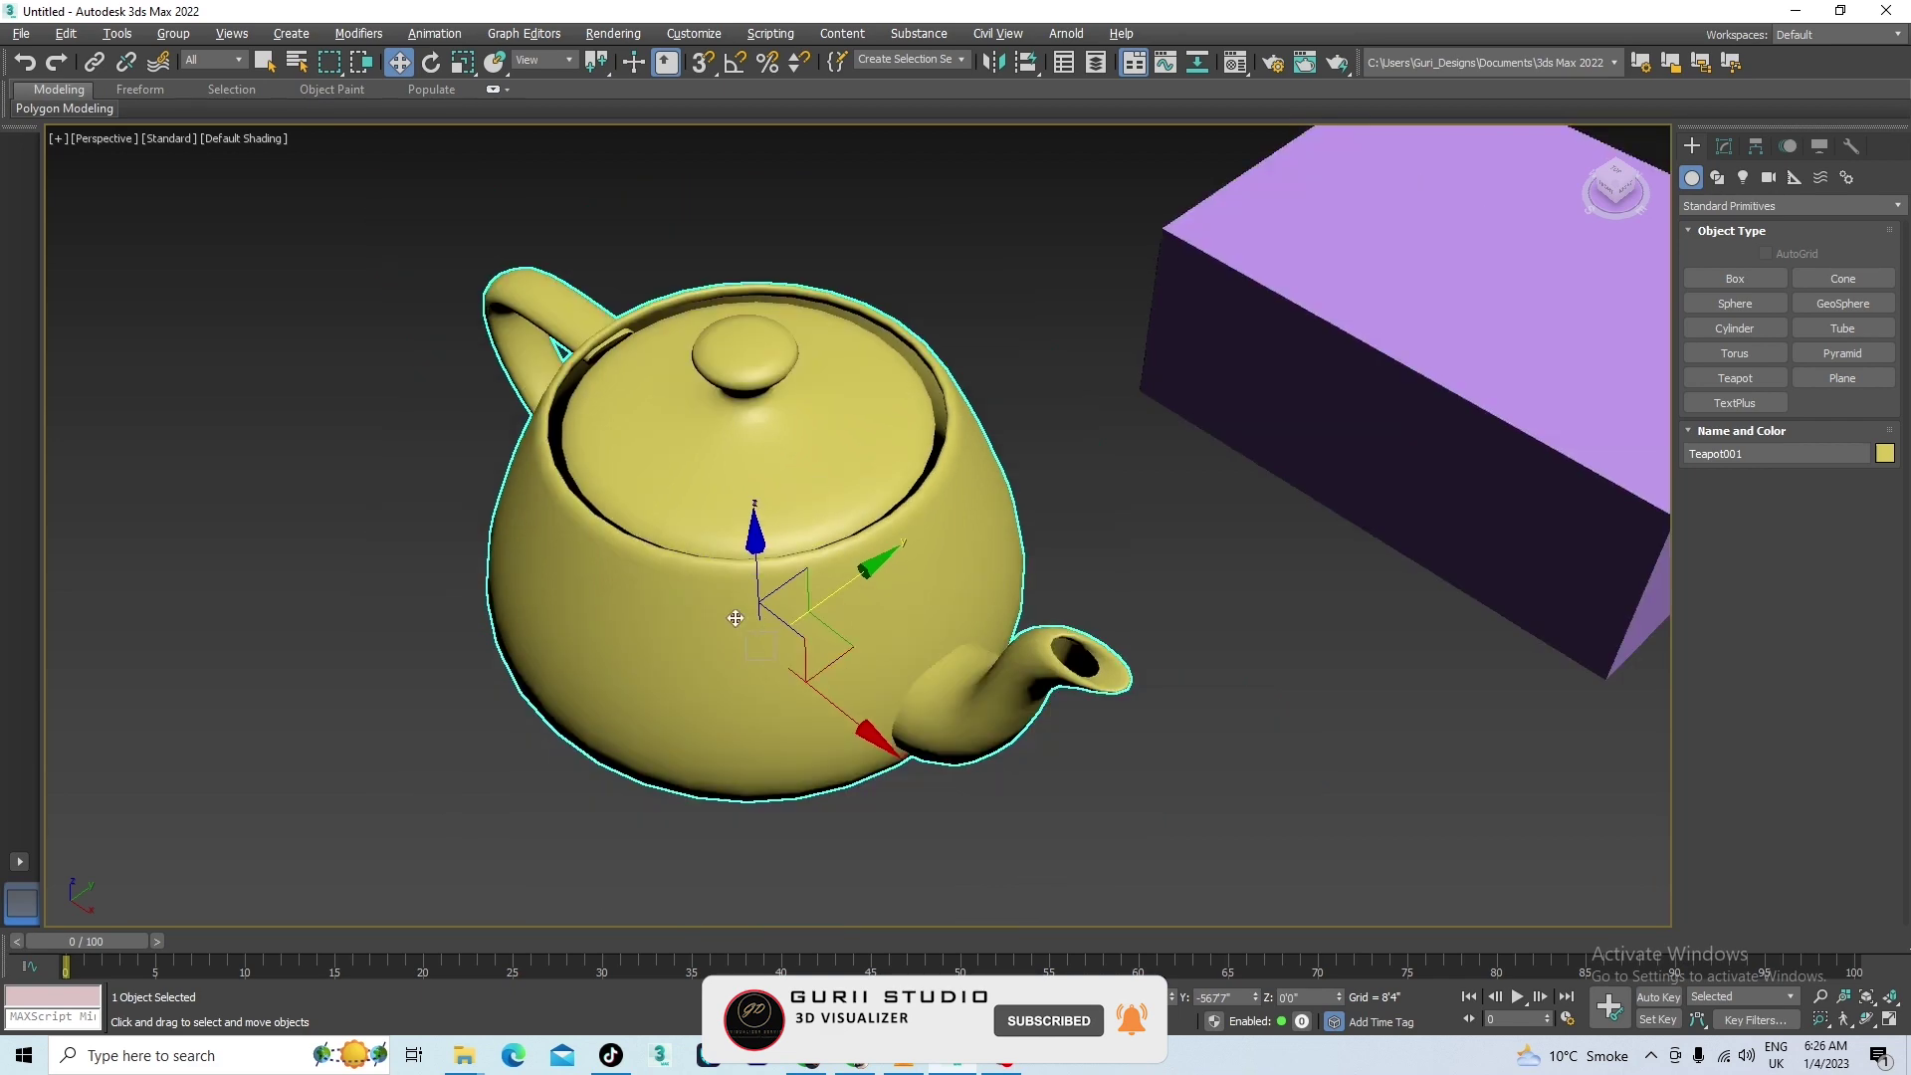
scroll(816, 485, up, 2)
scroll(738, 614, down, 2)
middle_drag(739, 613, 884, 744)
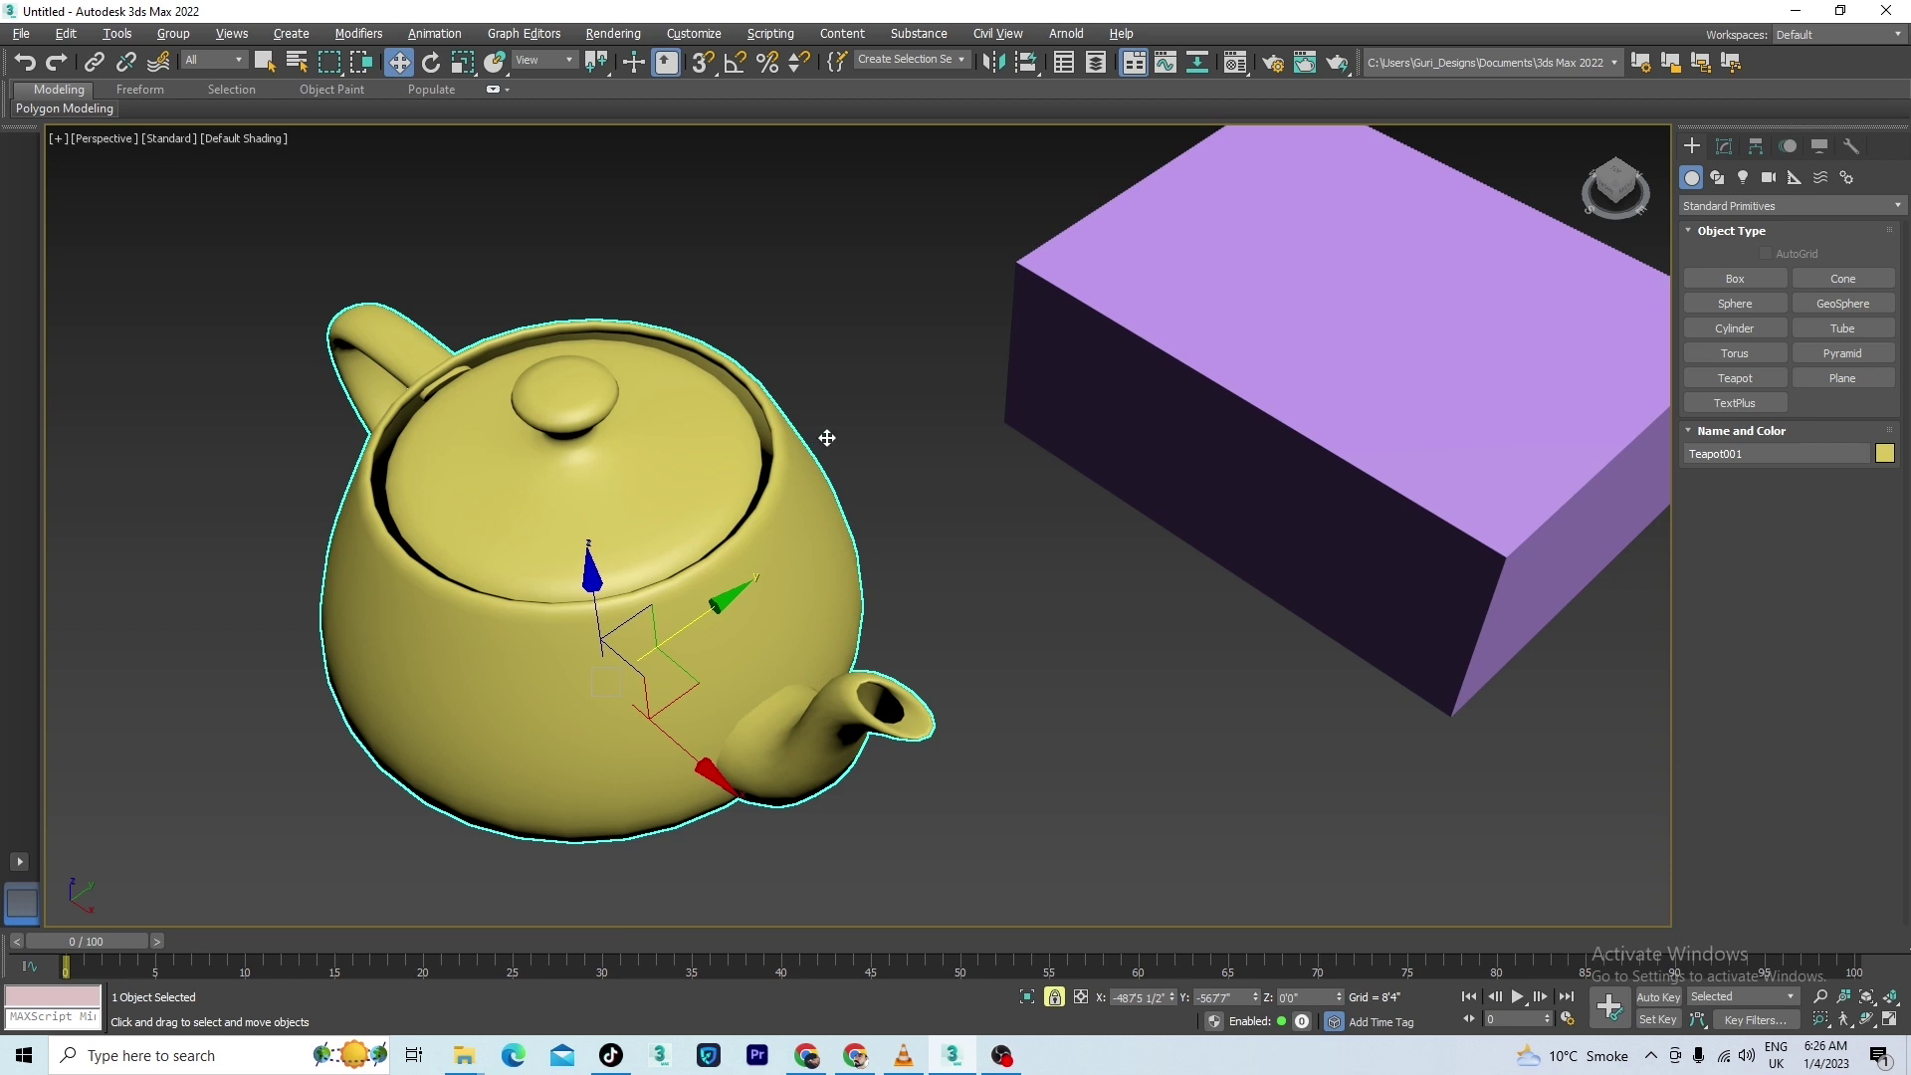
Unlock the selection and deselect the yellow teapot.
scroll(840, 414, down, 10)
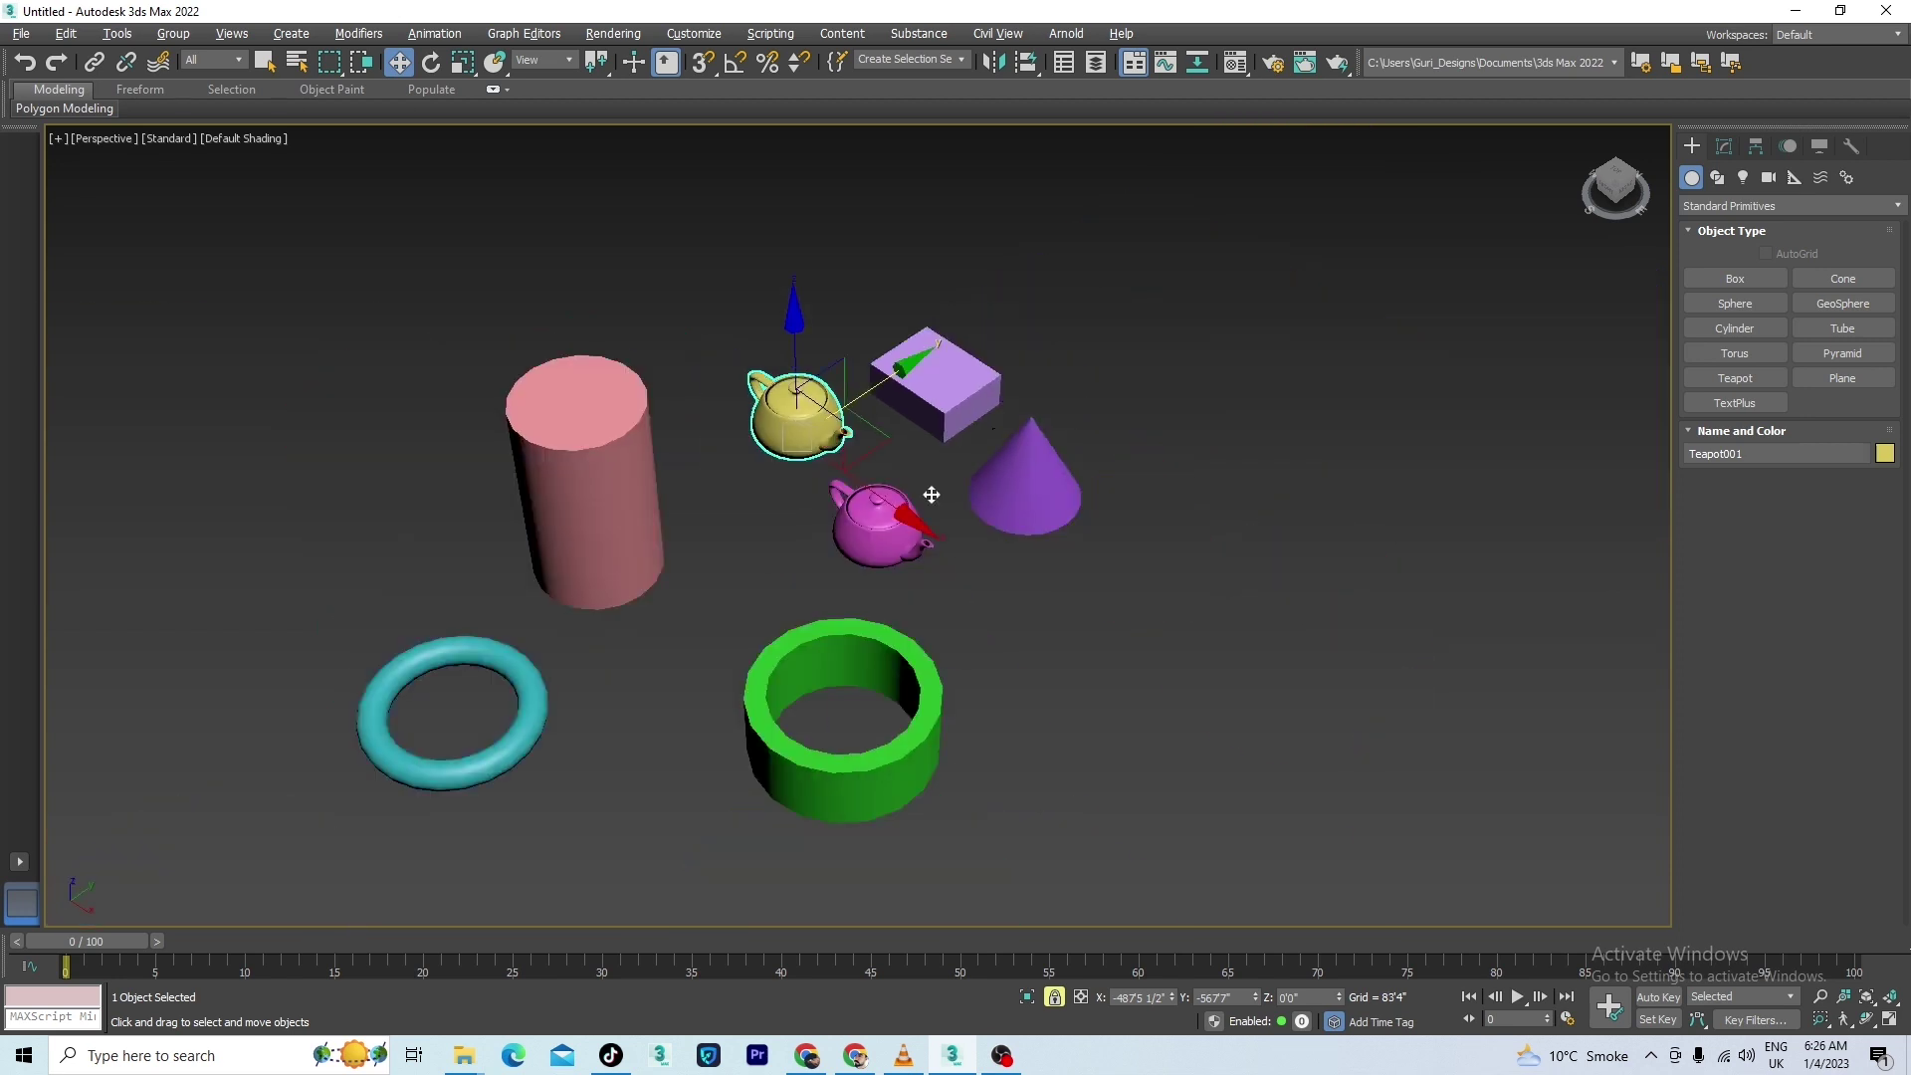
right_click(1023, 622)
click(662, 519)
scroll(950, 792, down, 4)
click(1085, 569)
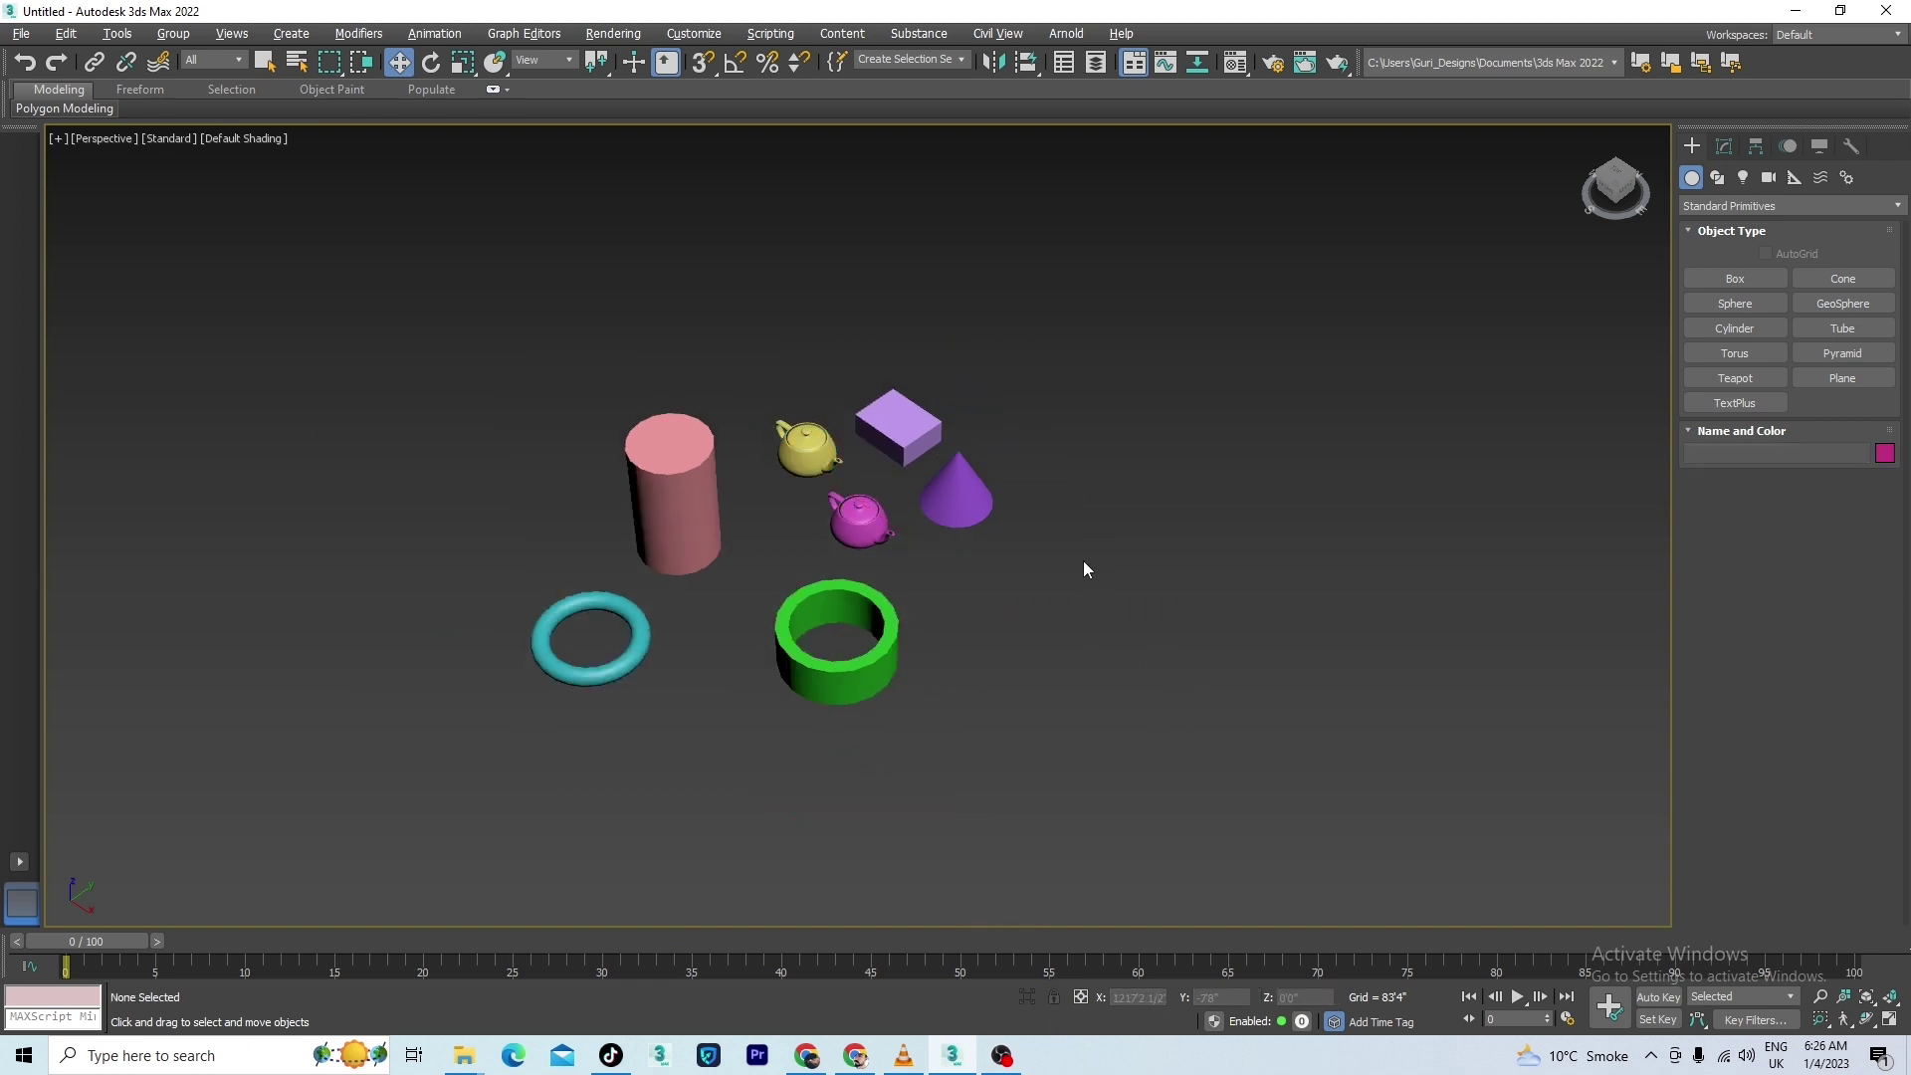
Select the magenta teapot and the purple cone together with a region selection in the Perspective view.
scroll(925, 567, up, 5)
scroll(1185, 648, down, 5)
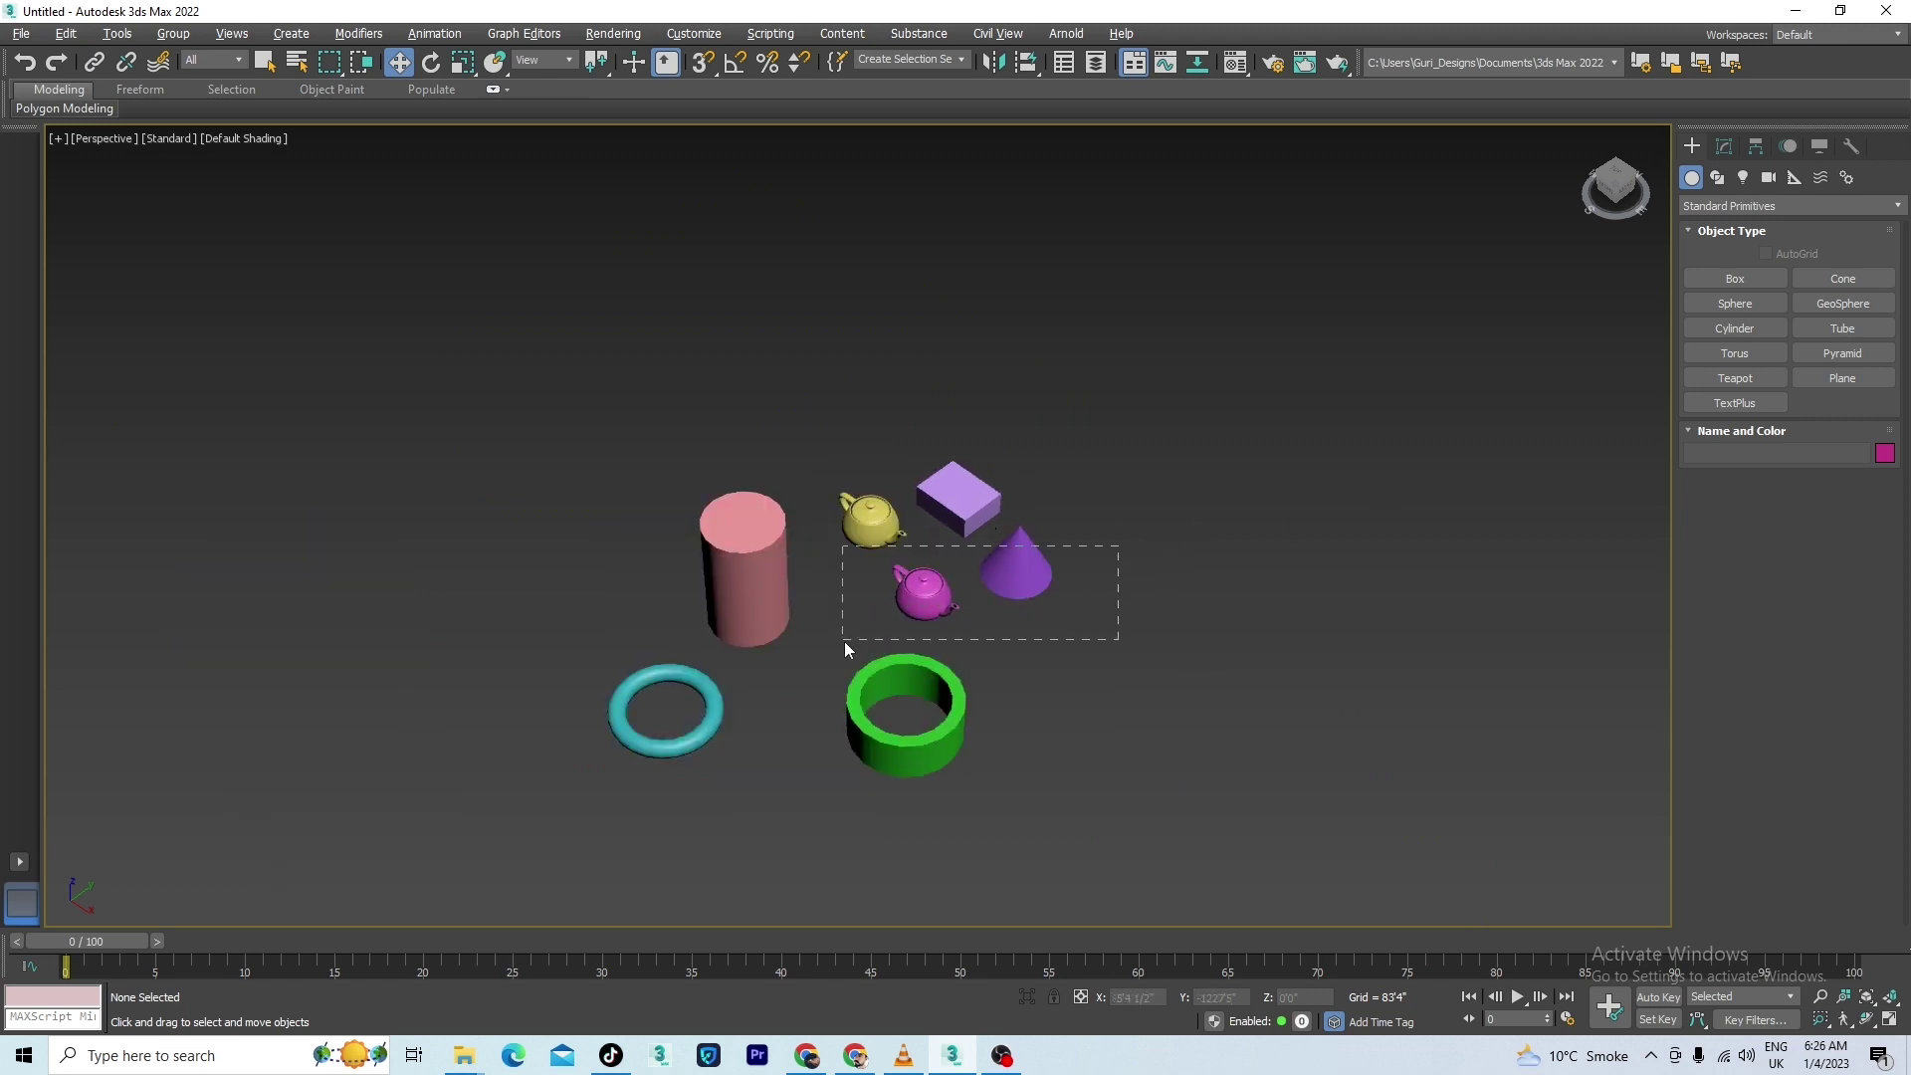
drag(844, 641, 844, 641)
scroll(1129, 448, up, 3)
scroll(1129, 448, down, 2)
drag(1267, 407, 1024, 575)
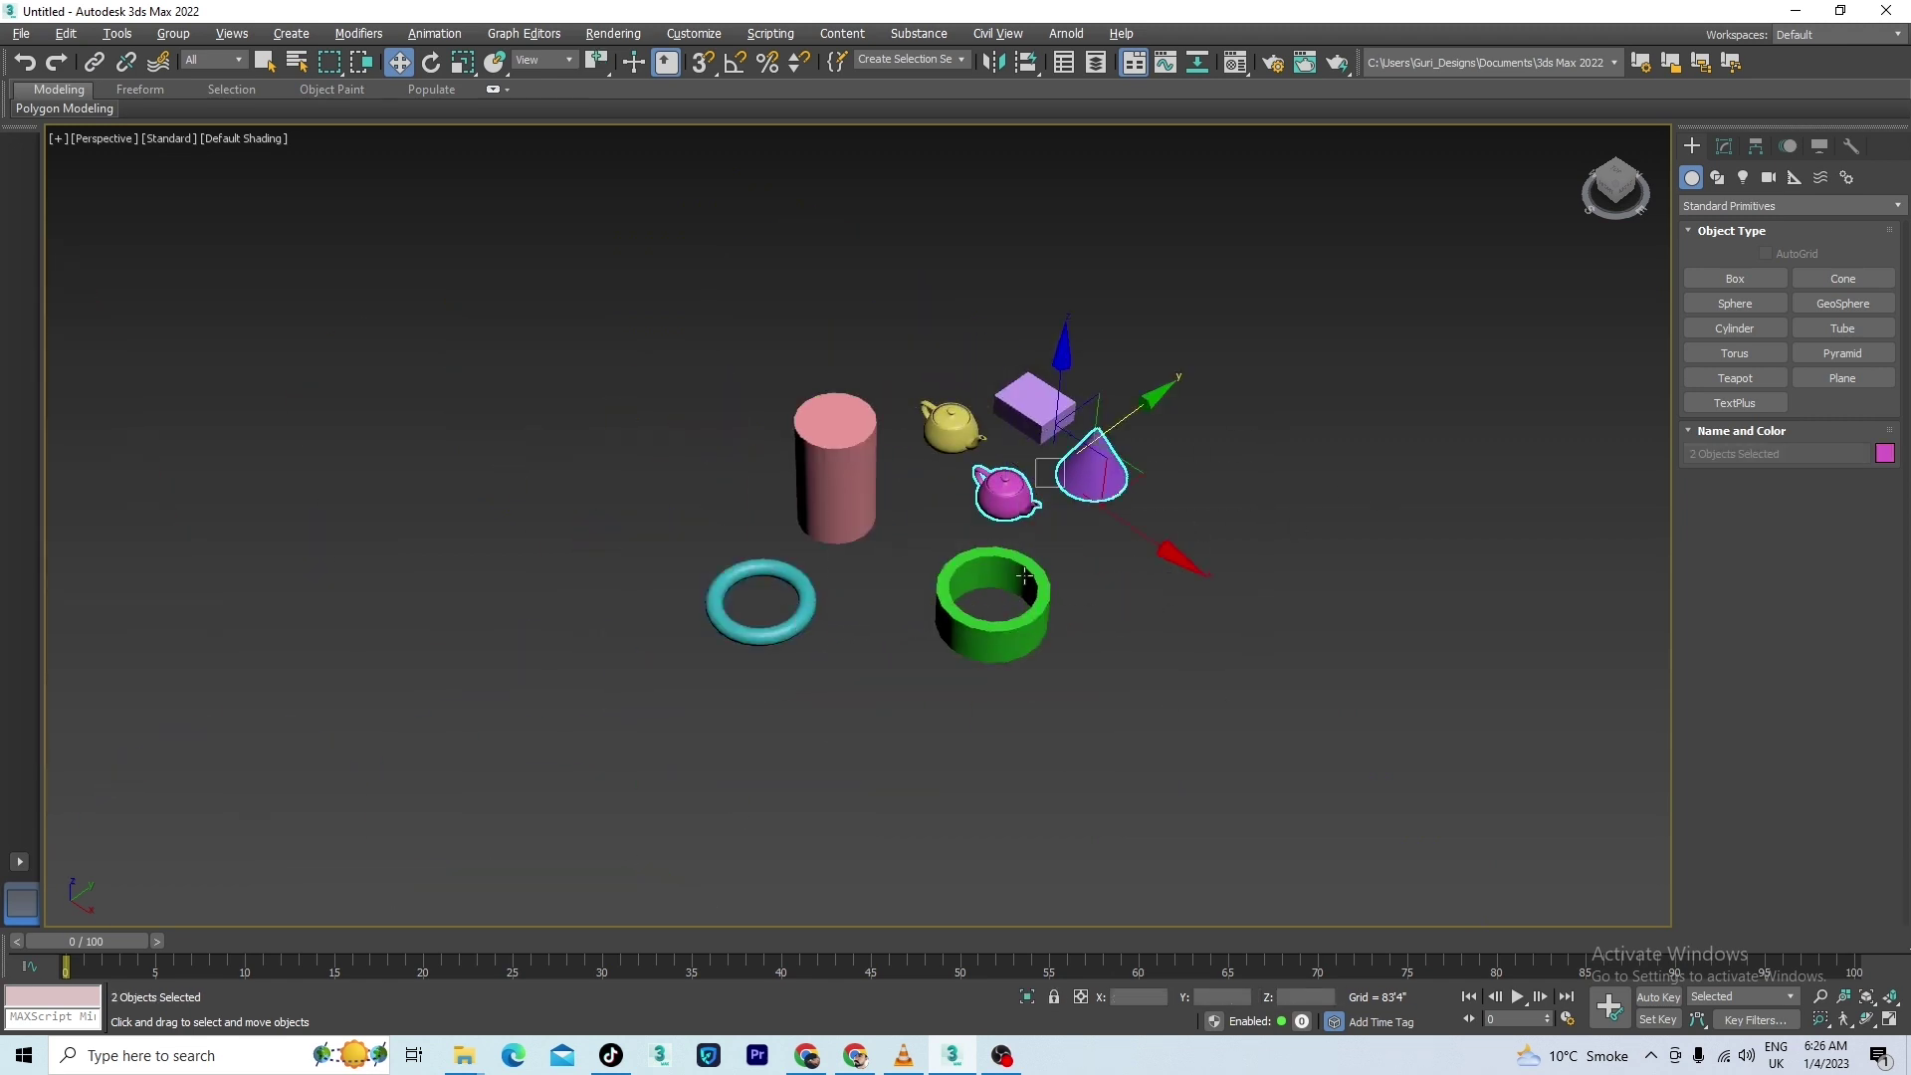
Toggle the selection lock on and off for the magenta teapot and cone, and clear the selection.
click(1054, 996)
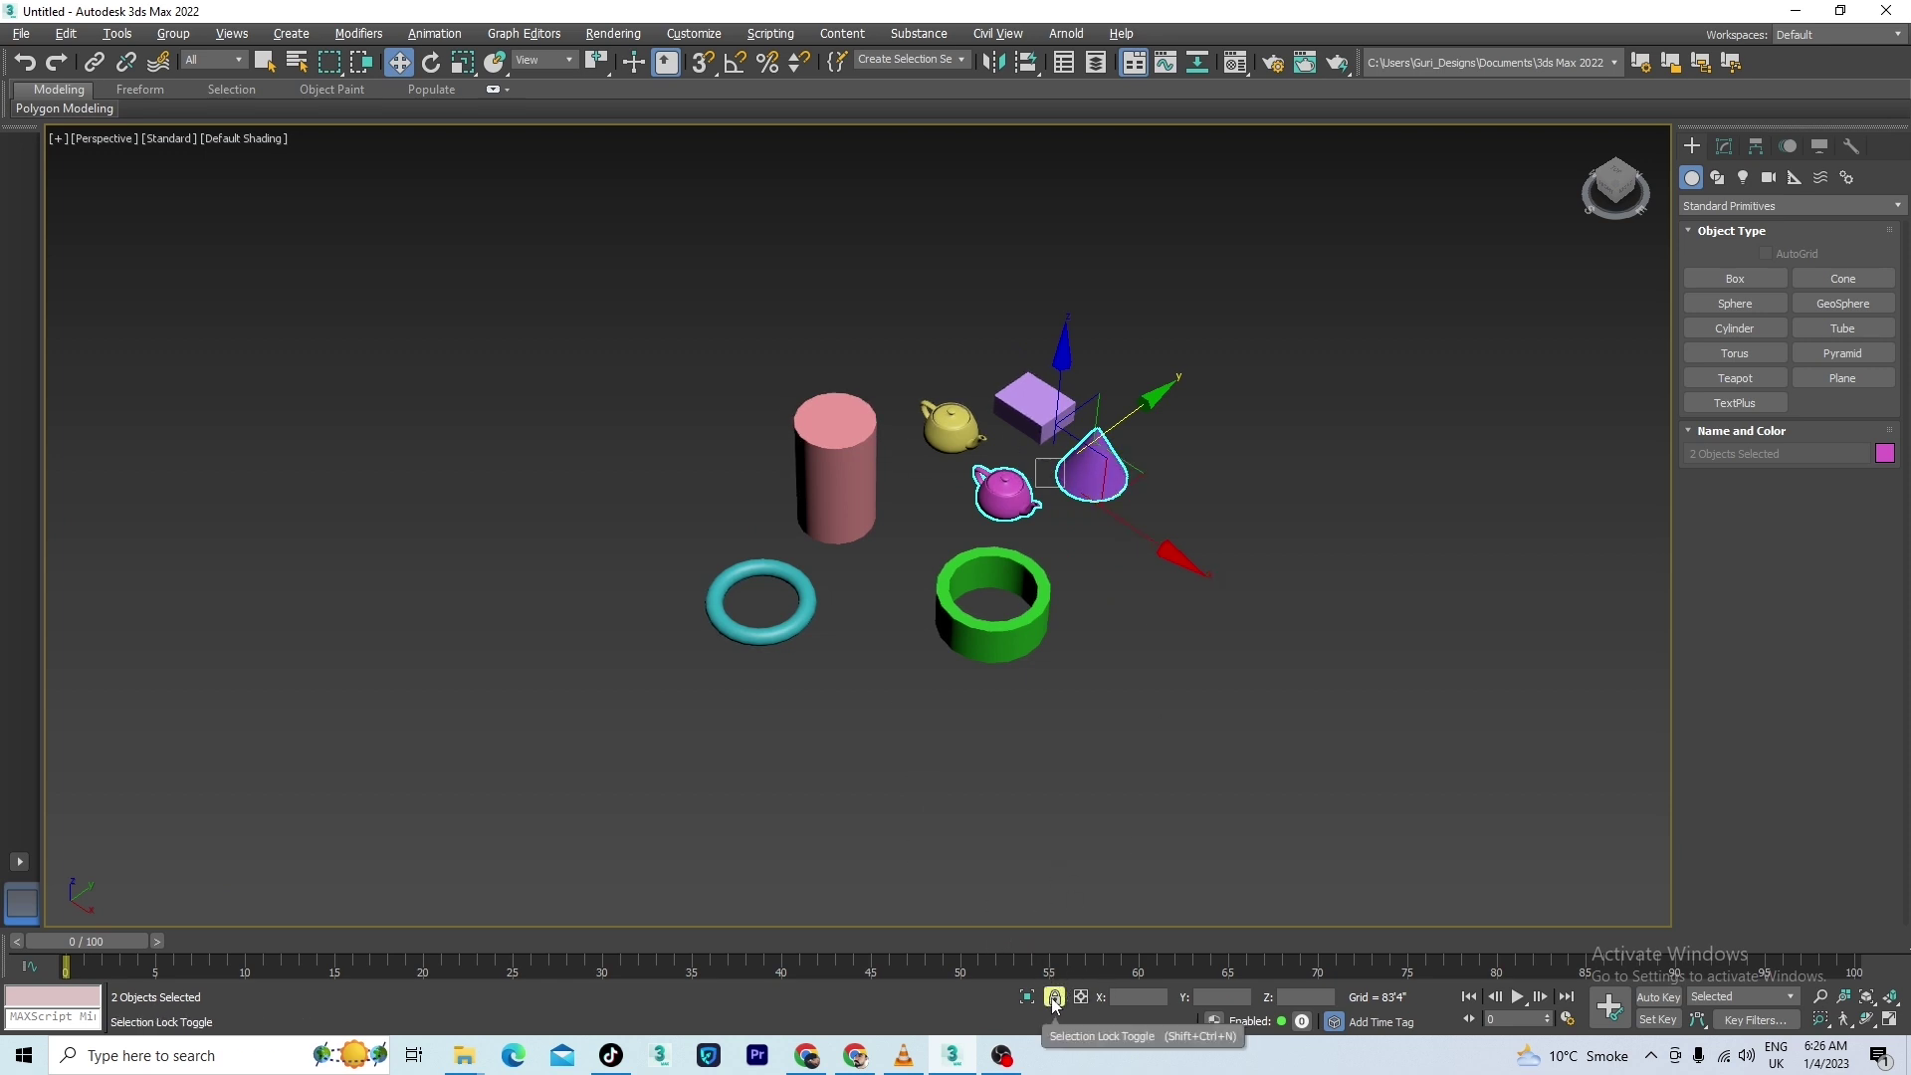
click(1054, 998)
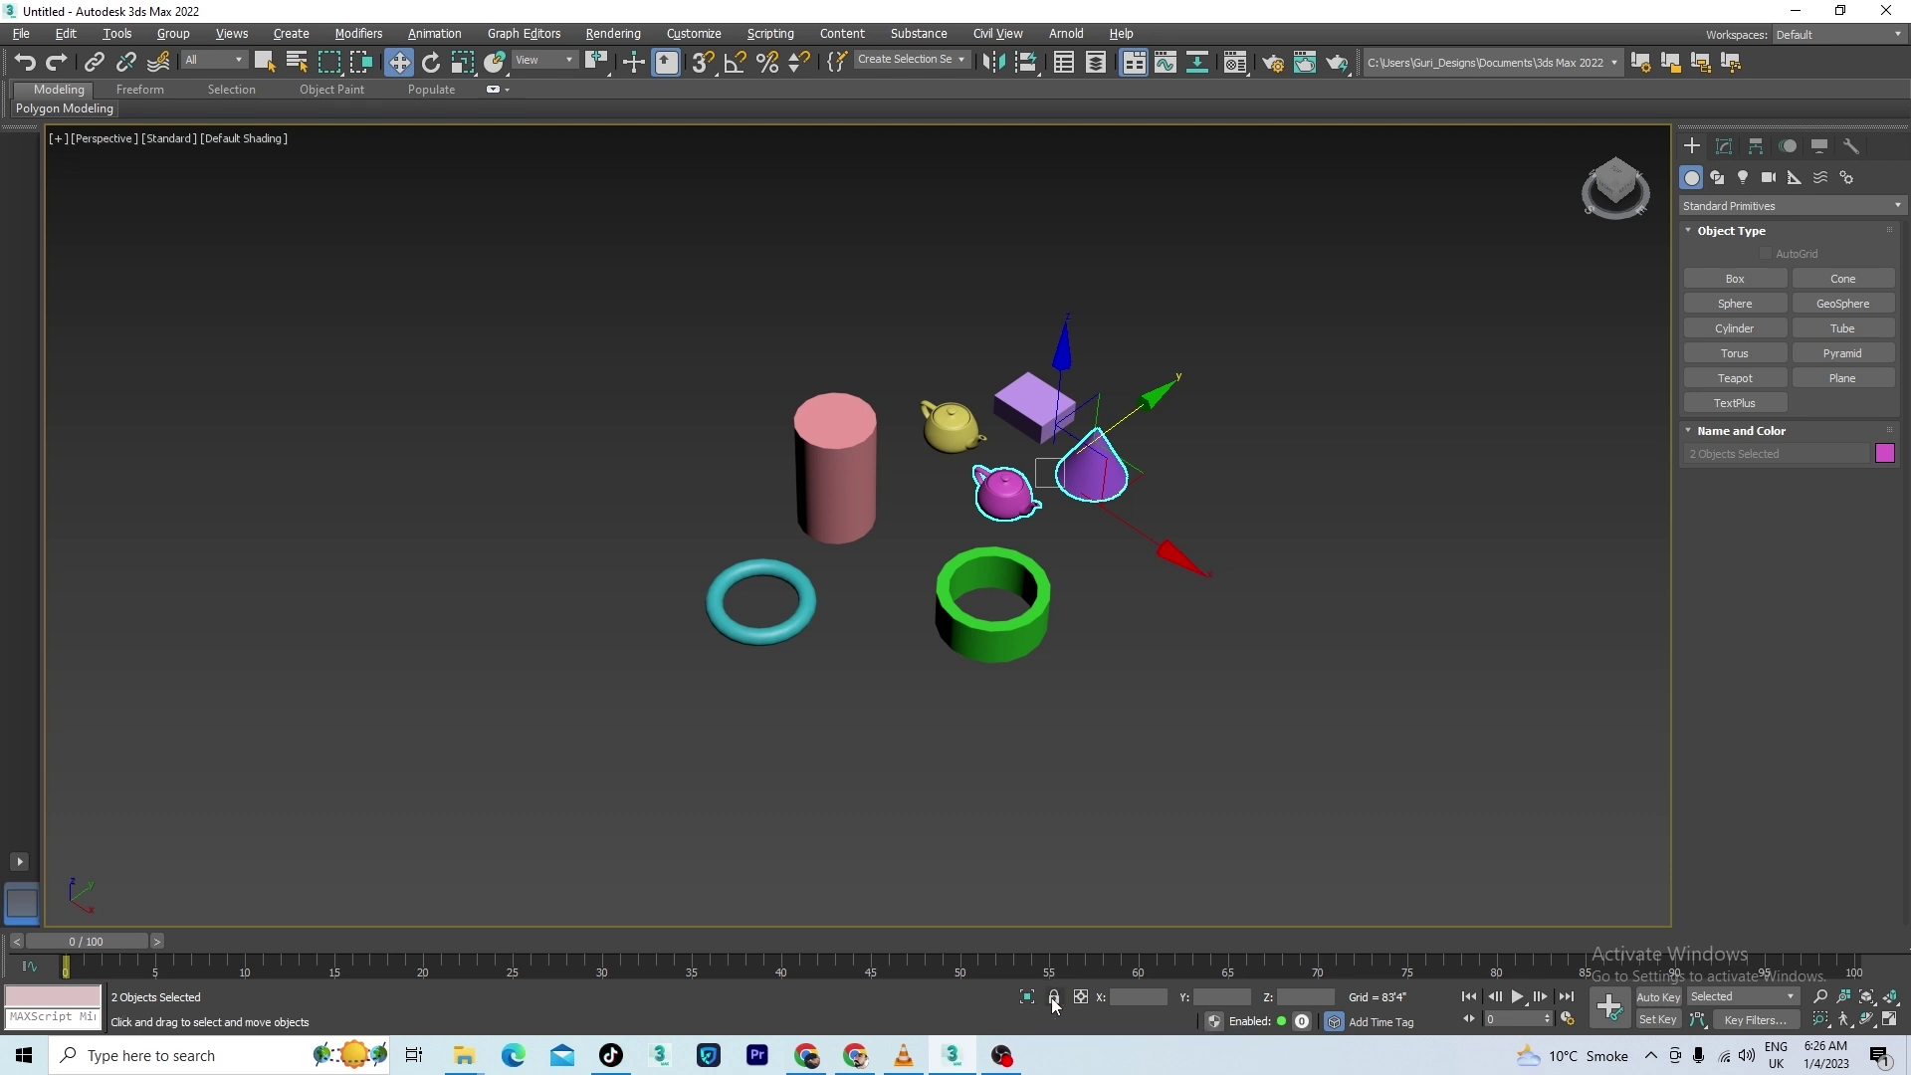
click(1054, 997)
click(1054, 999)
scroll(1135, 717, down, 6)
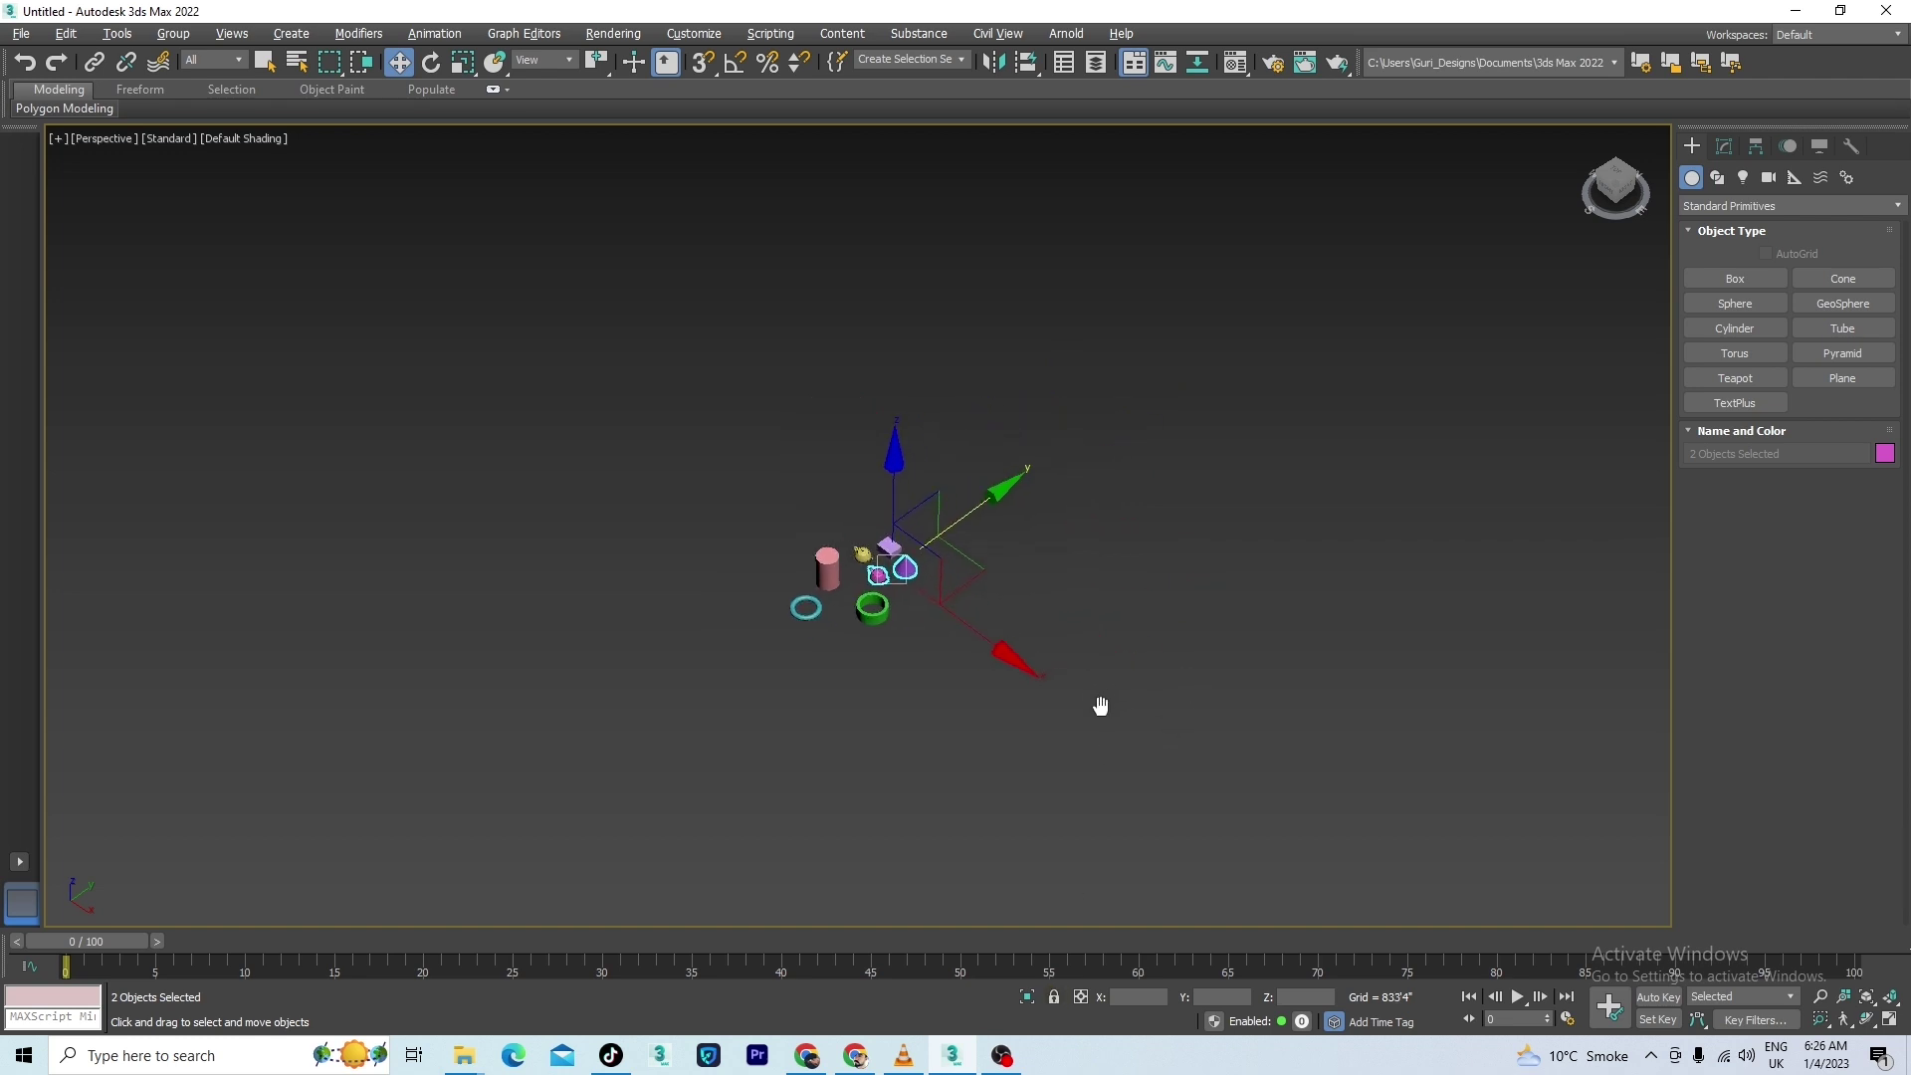
click(912, 767)
Move the magenta teapot freehand to about X 92'7", Y -629'9", between the yellow teapot and the cone, and deselect it.
scroll(932, 707, up, 8)
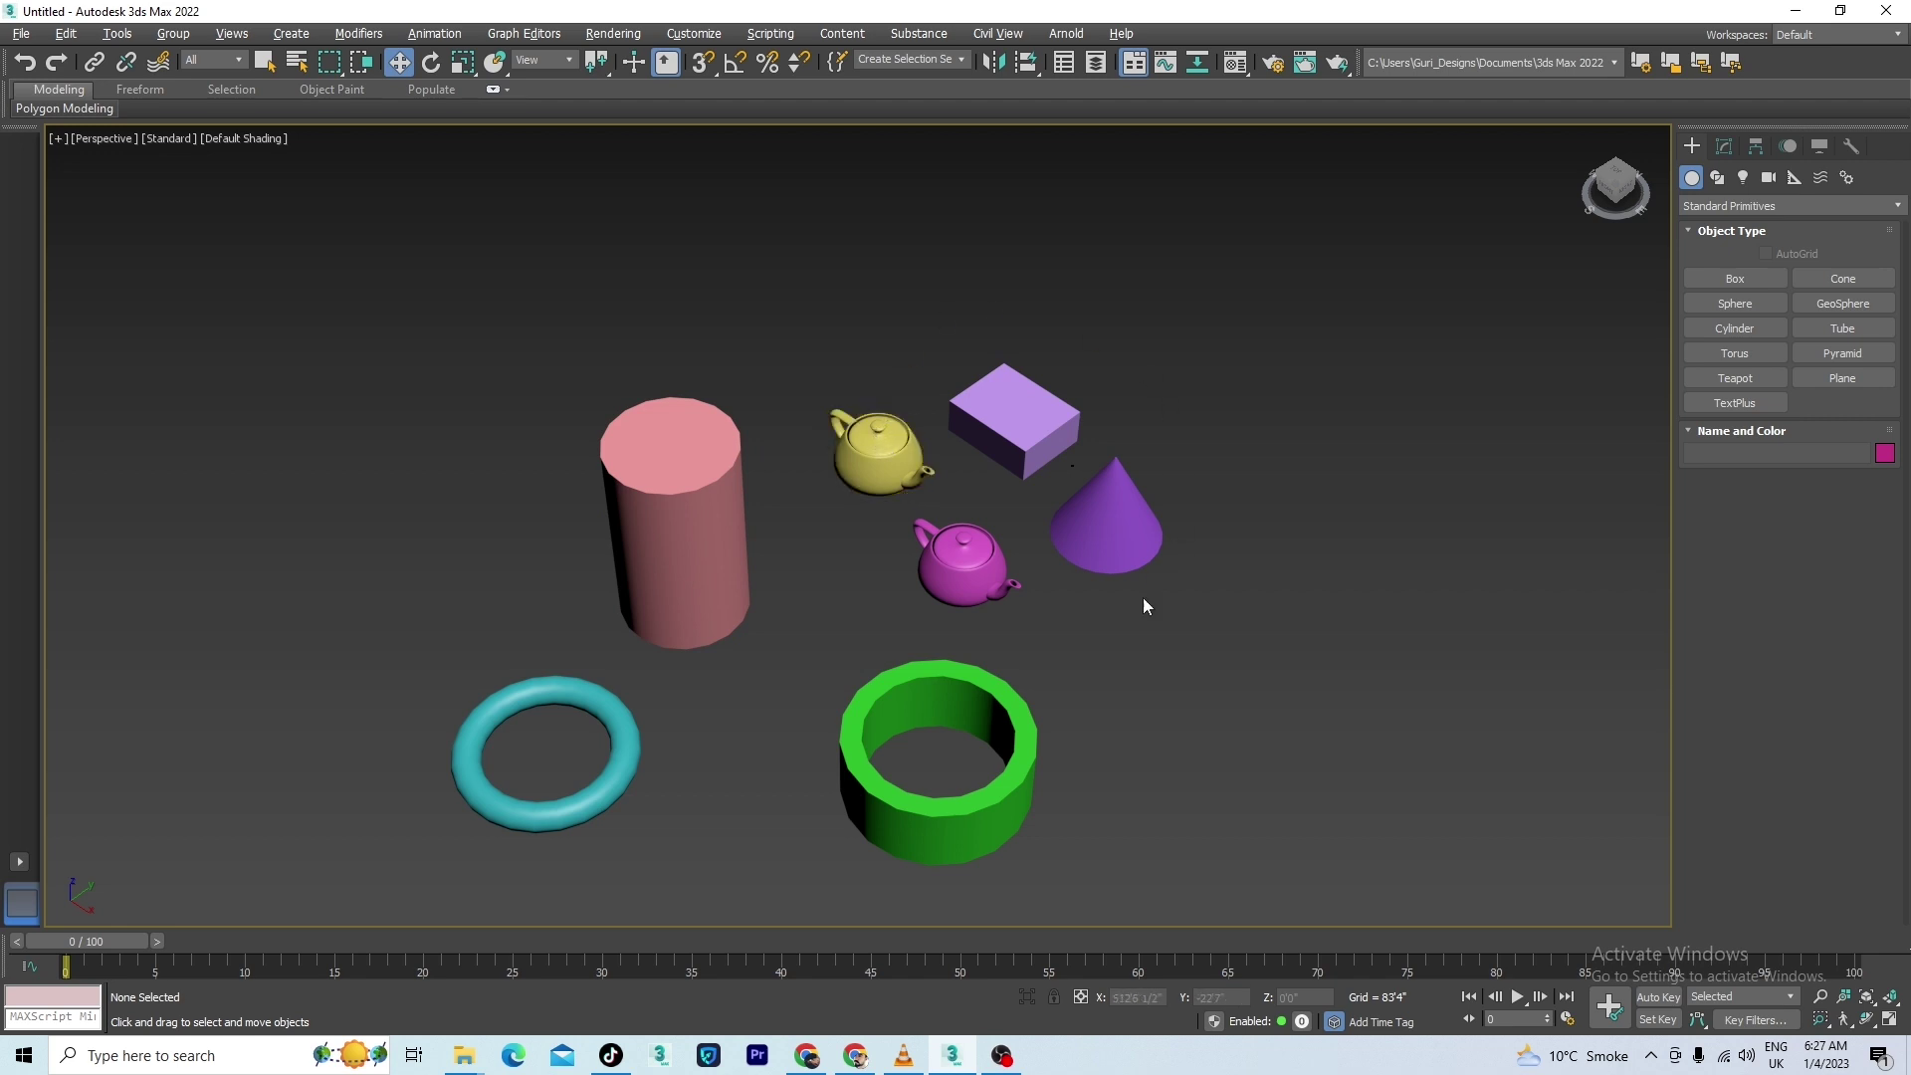
middle_drag(1195, 757, 1143, 793)
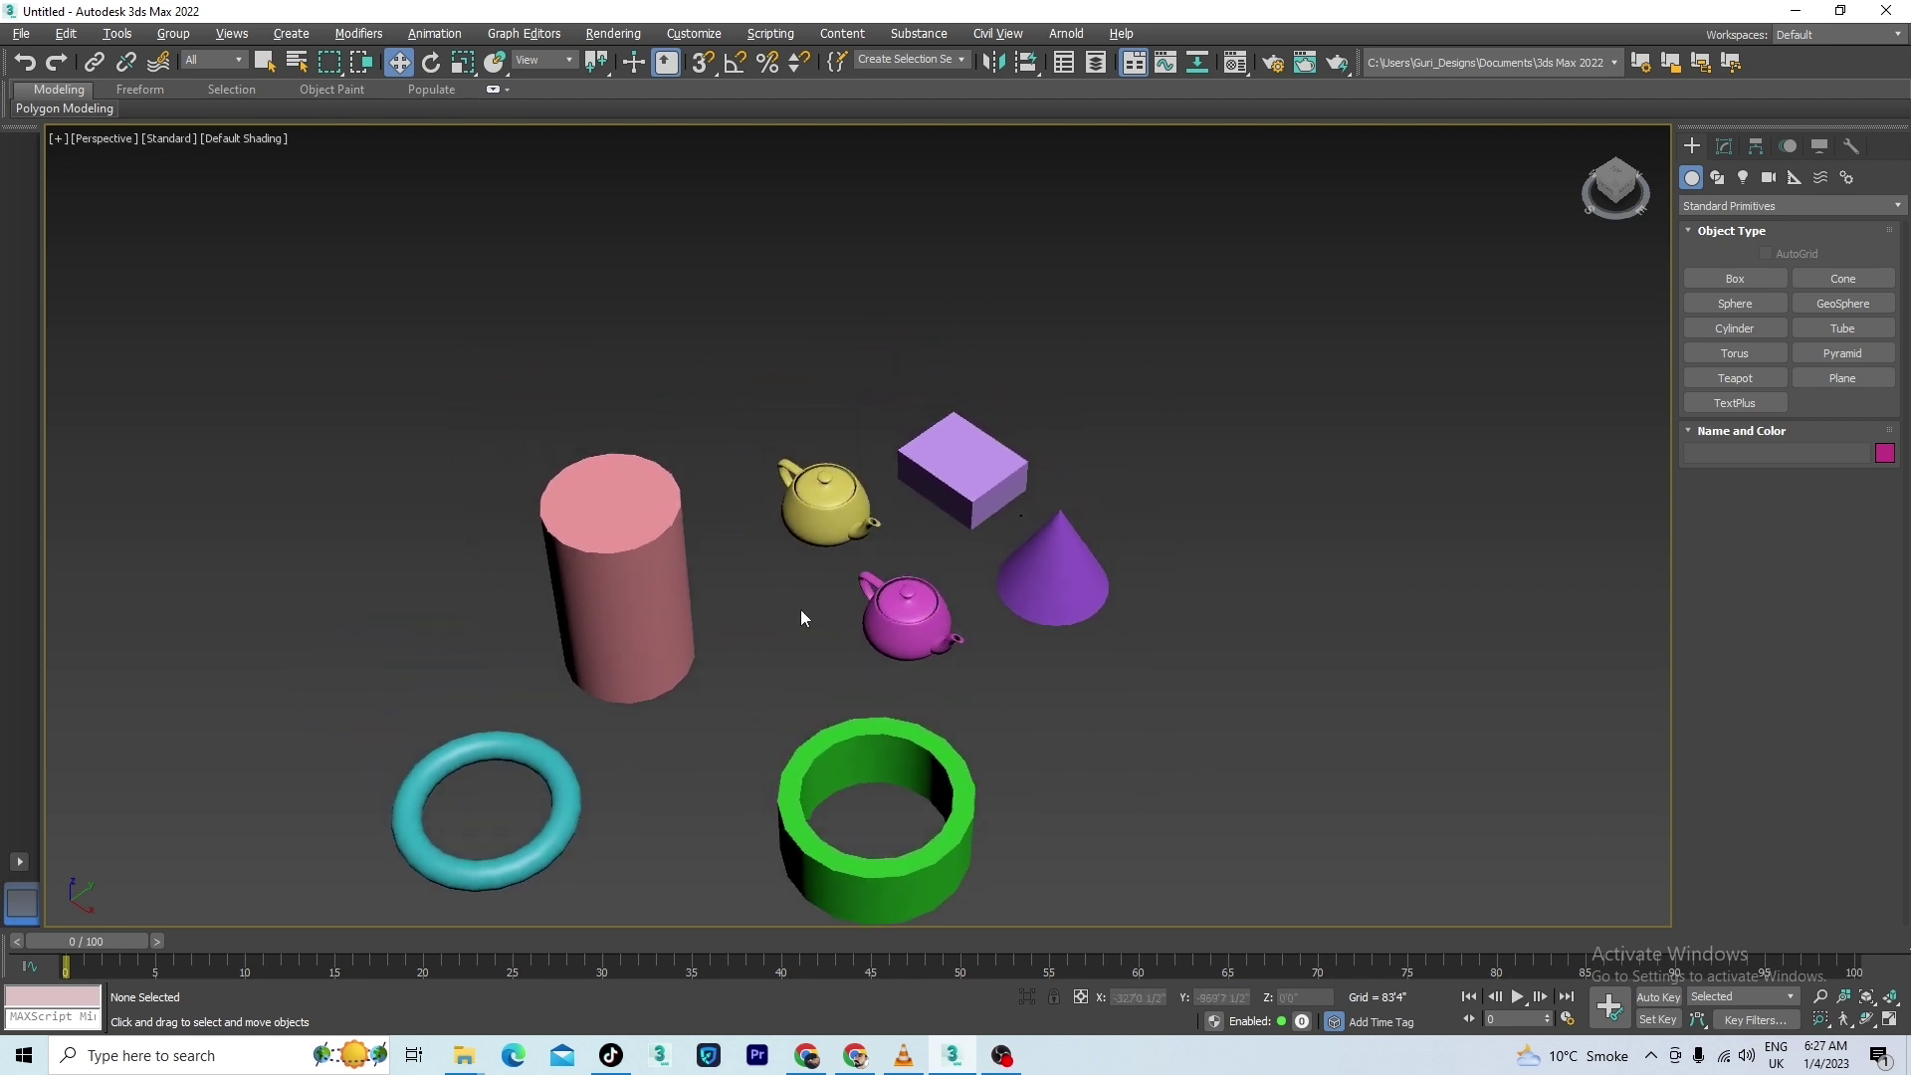
scroll(847, 686, up, 5)
scroll(847, 685, down, 5)
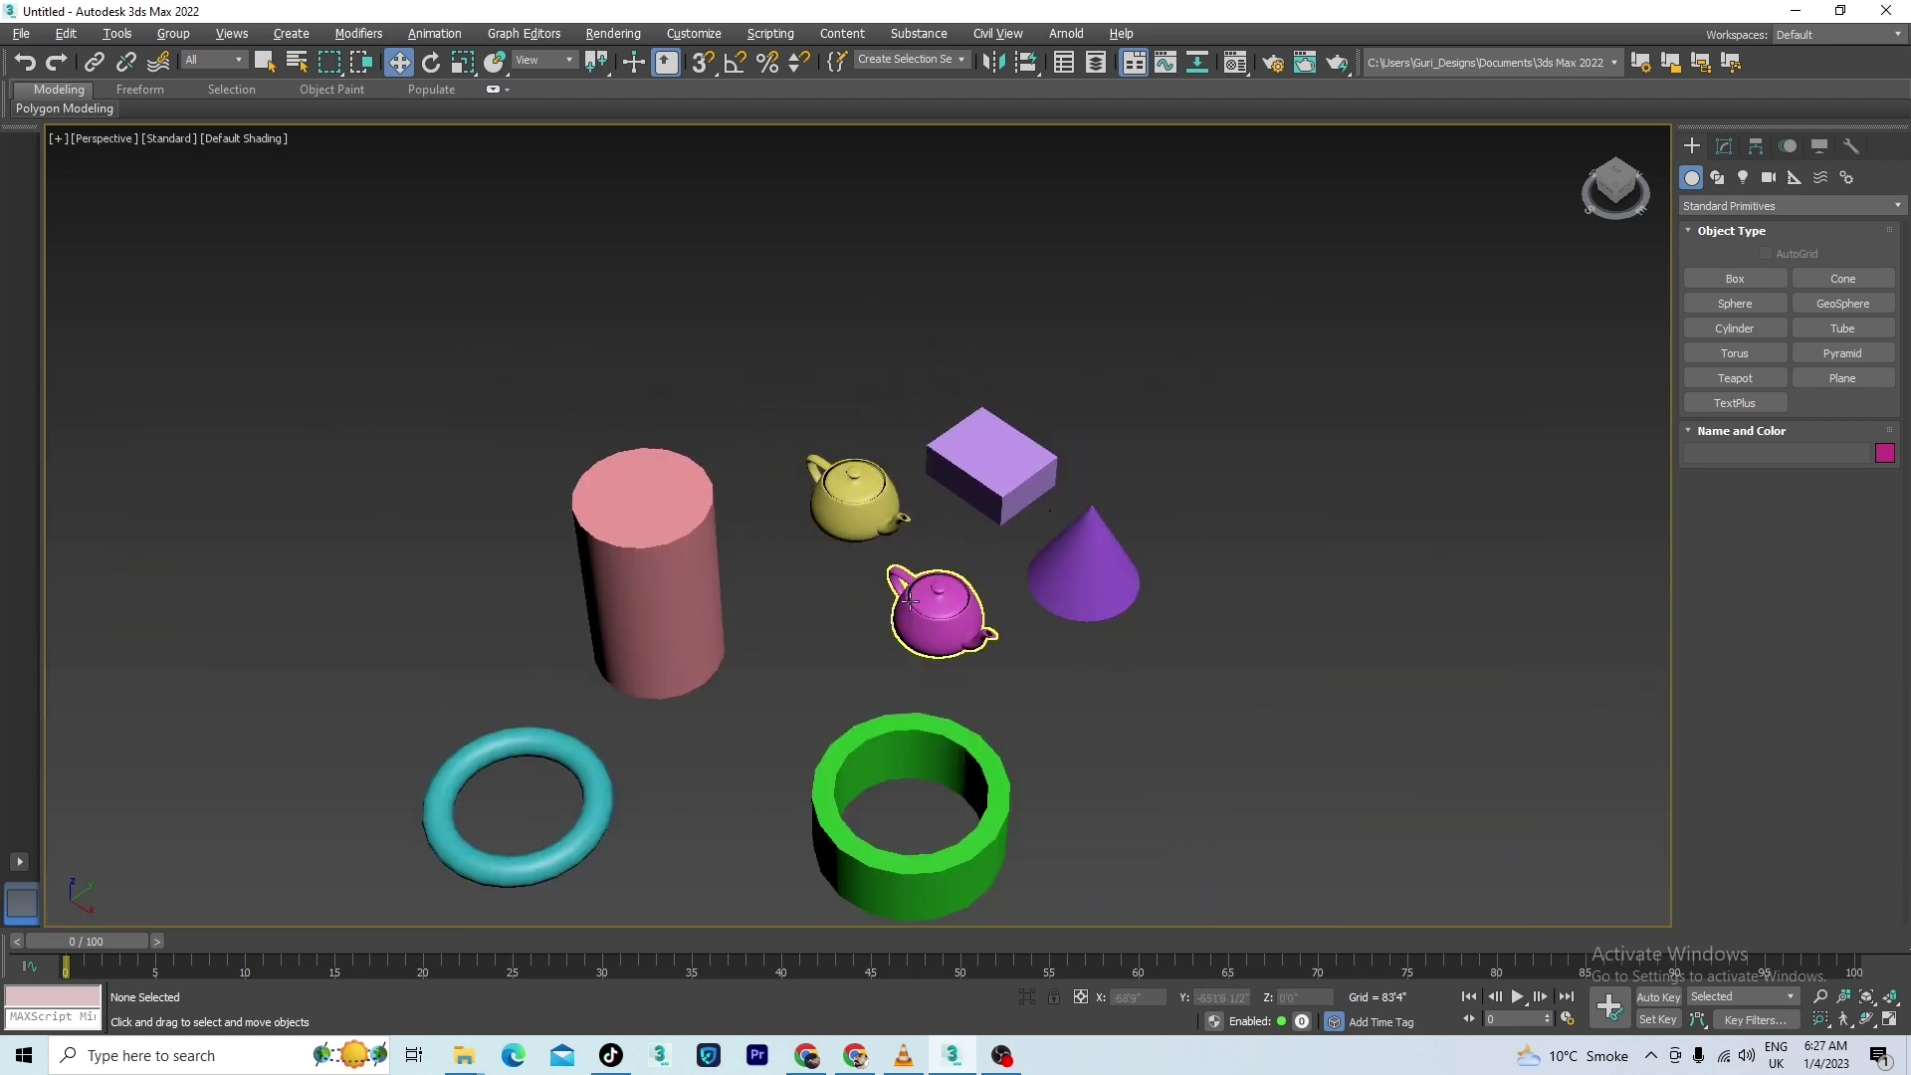
middle_drag(815, 630, 892, 623)
scroll(981, 546, up, 4)
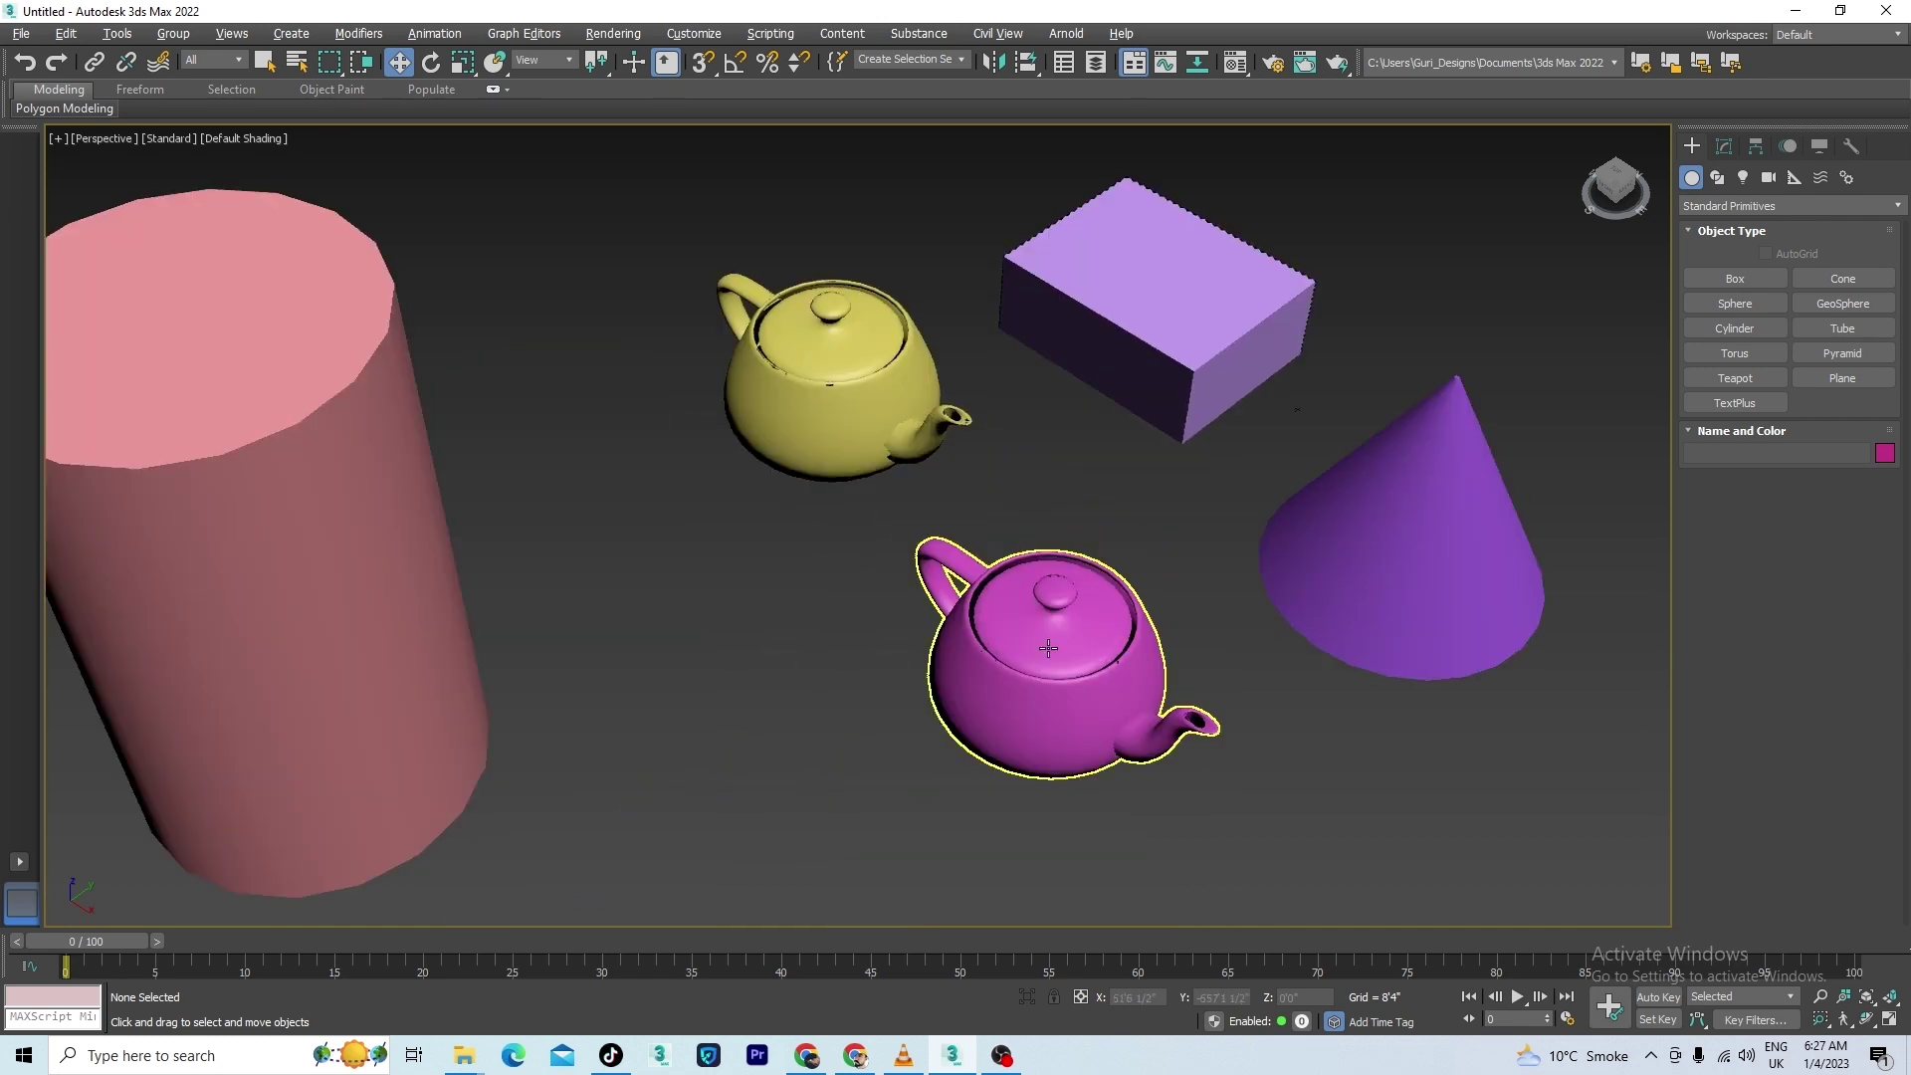
click(1052, 654)
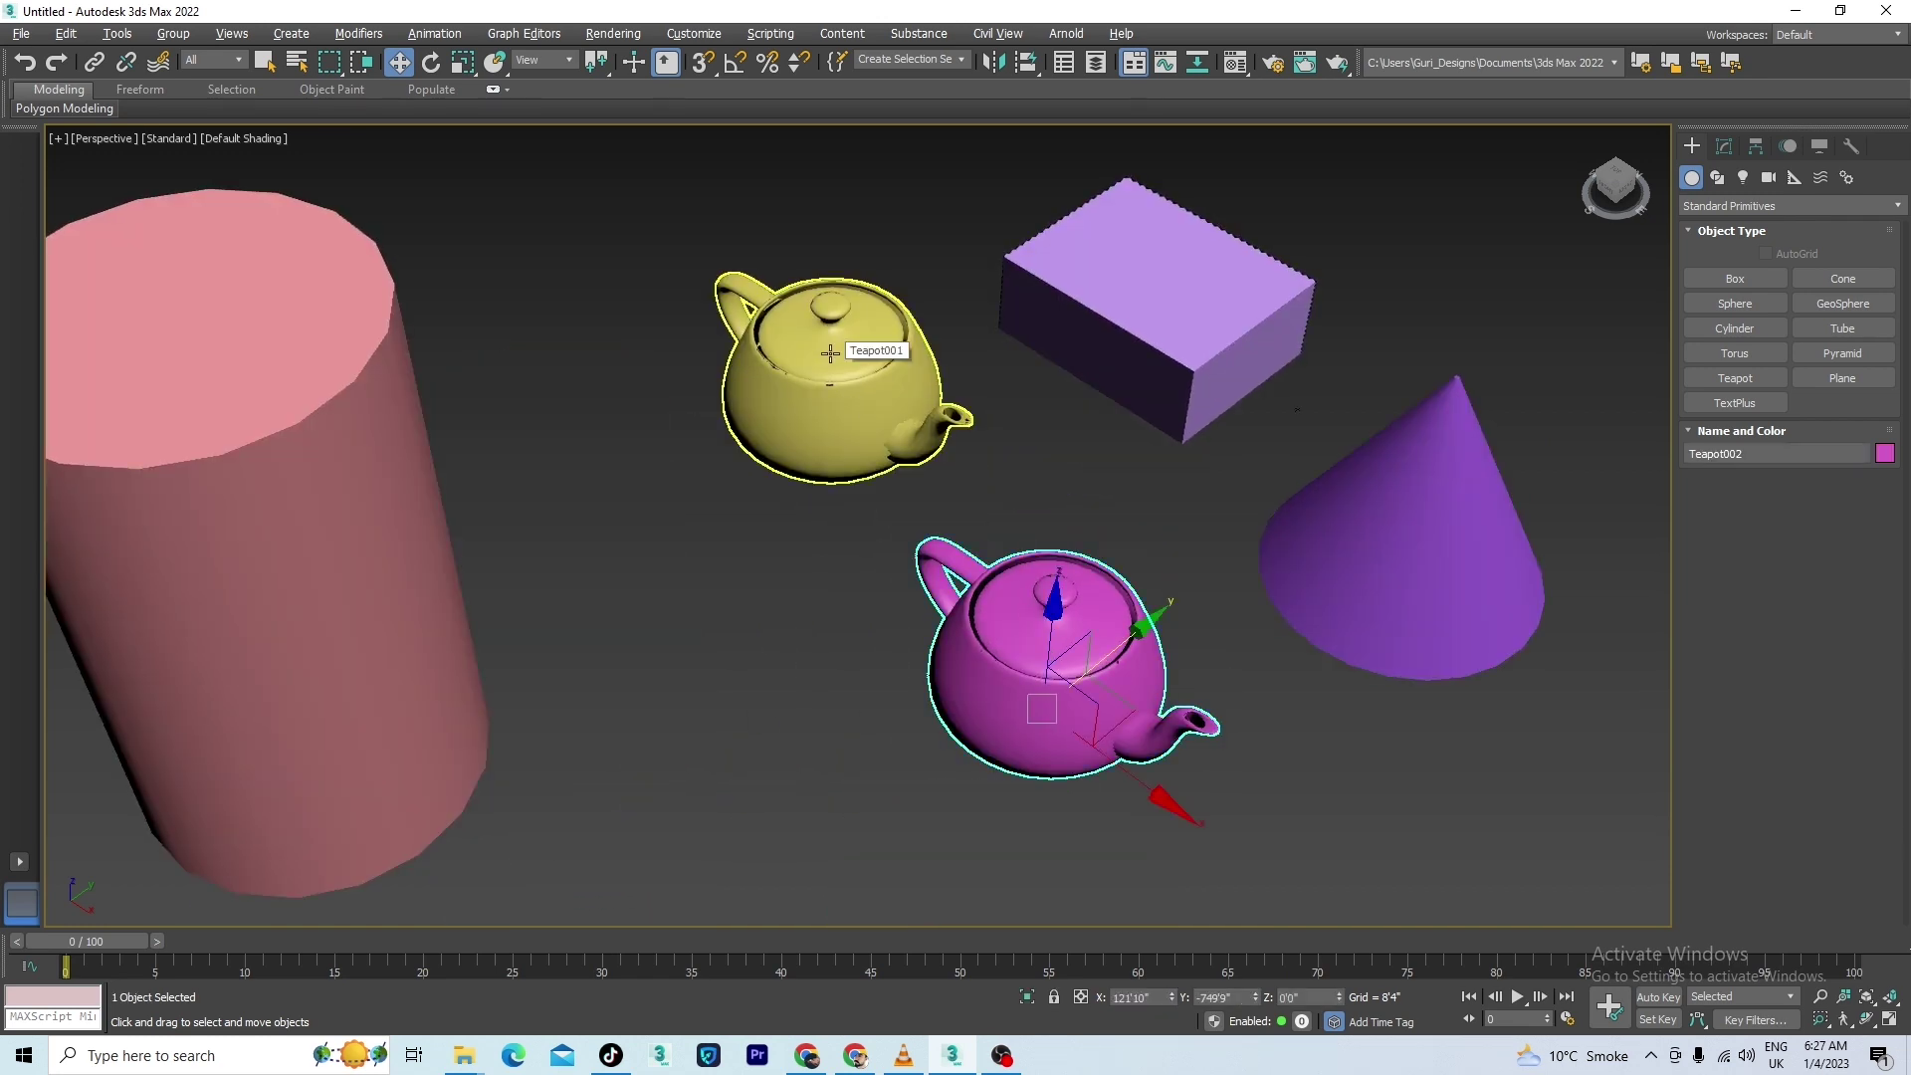
drag(1095, 742, 908, 478)
drag(830, 428, 925, 388)
drag(908, 493, 1122, 771)
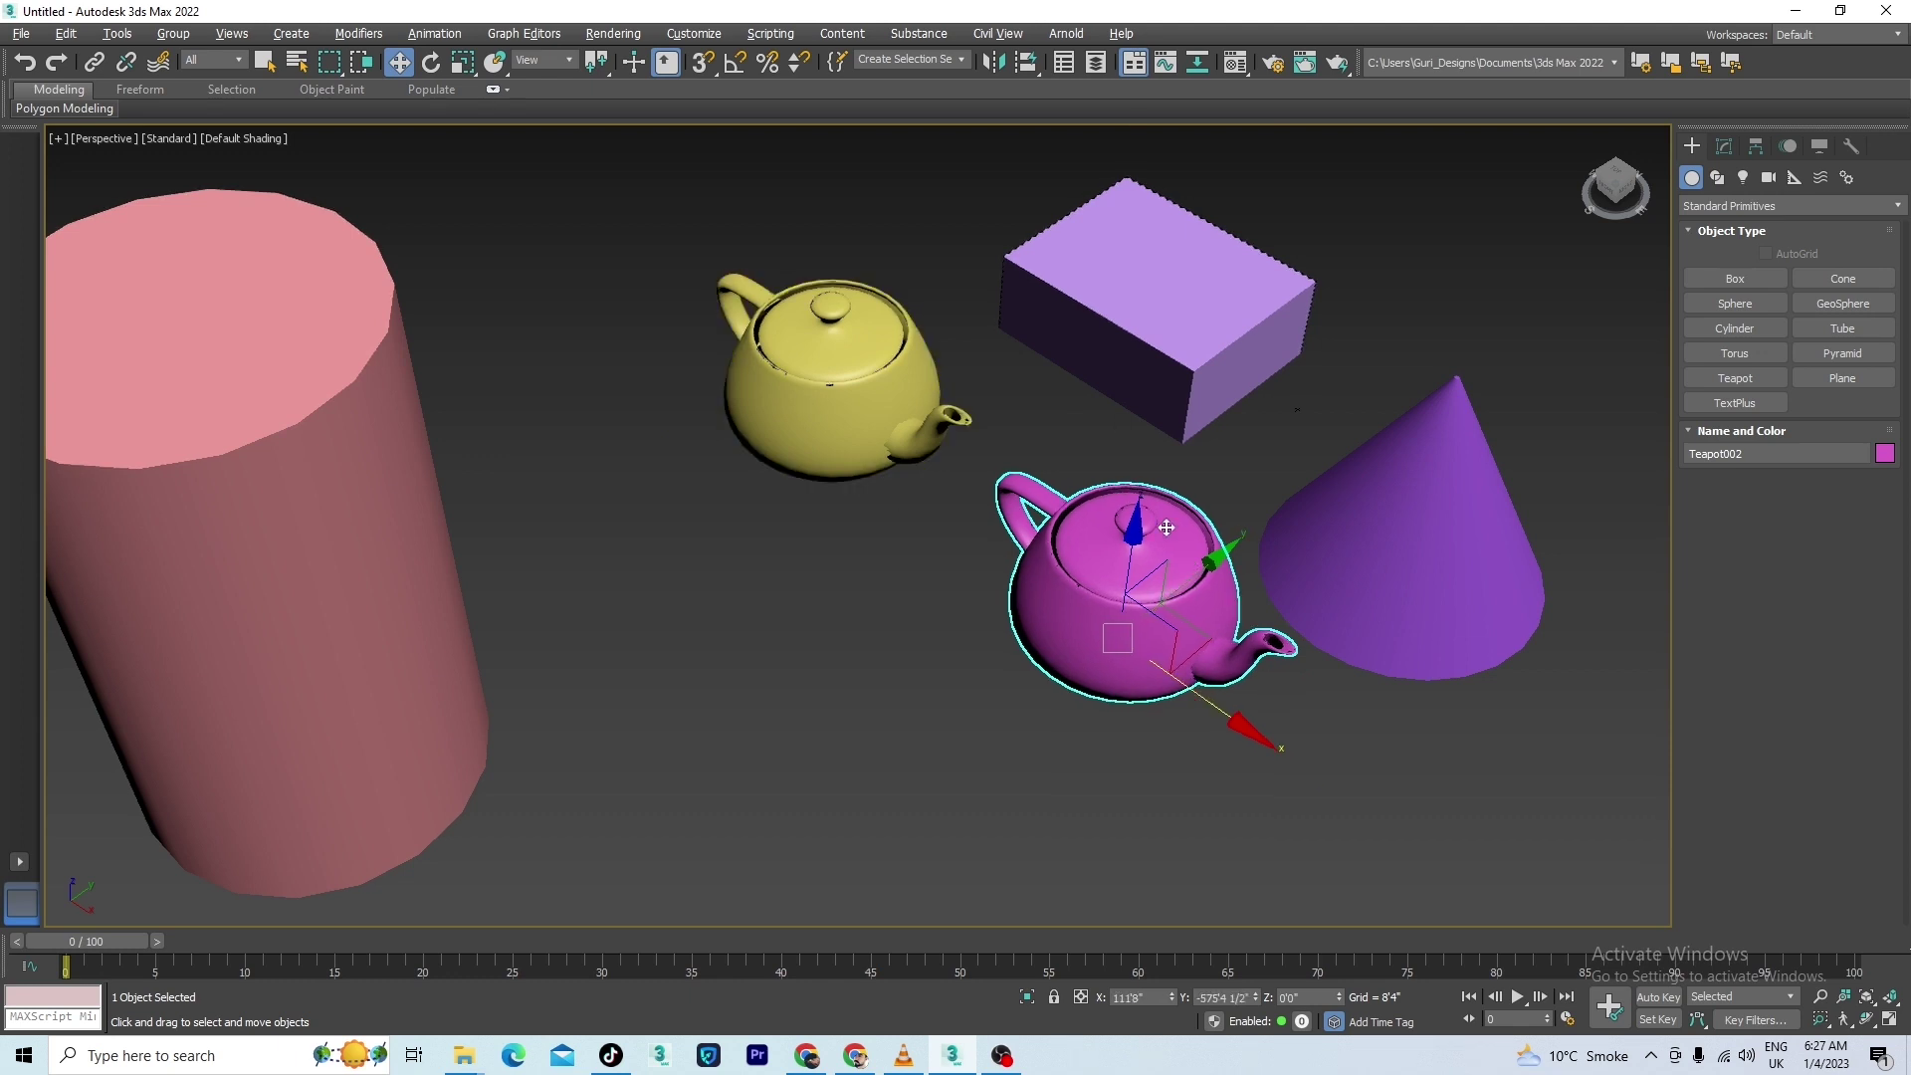
drag(1190, 589, 1155, 601)
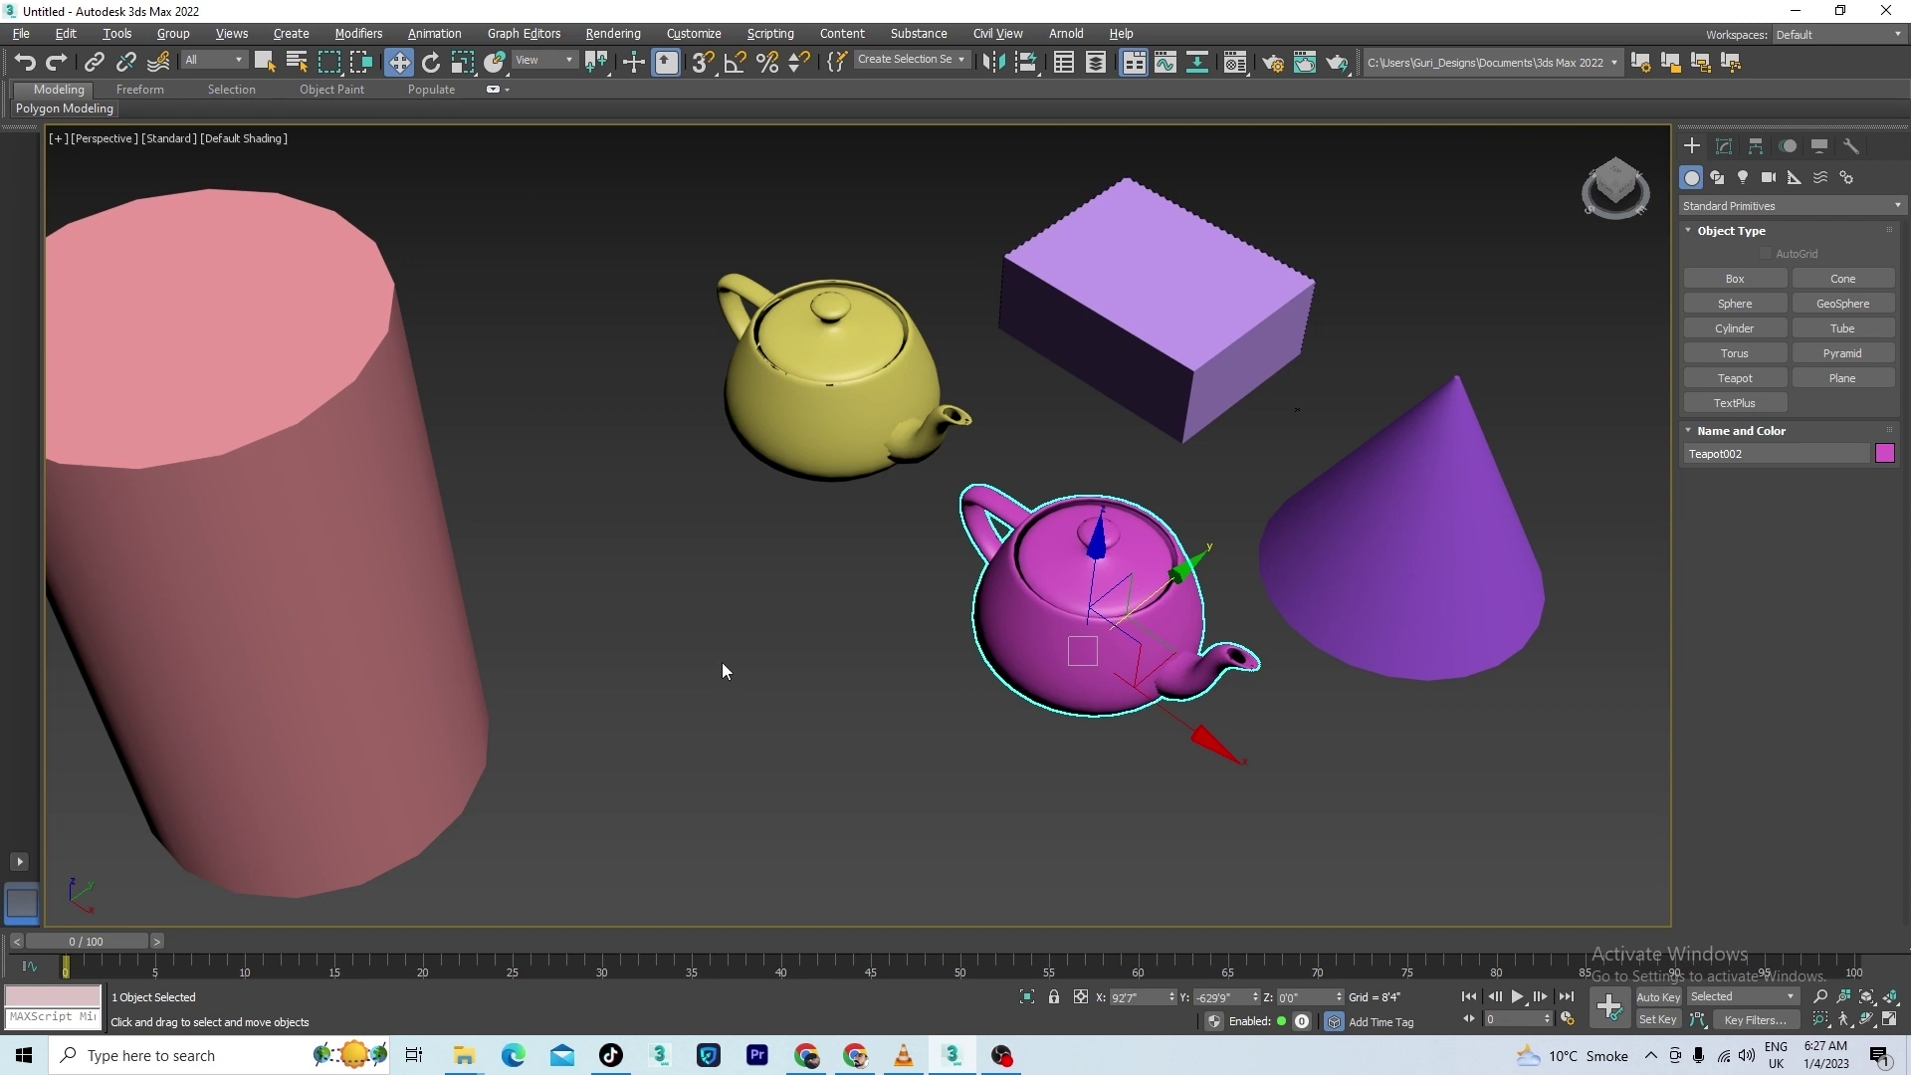
click(821, 662)
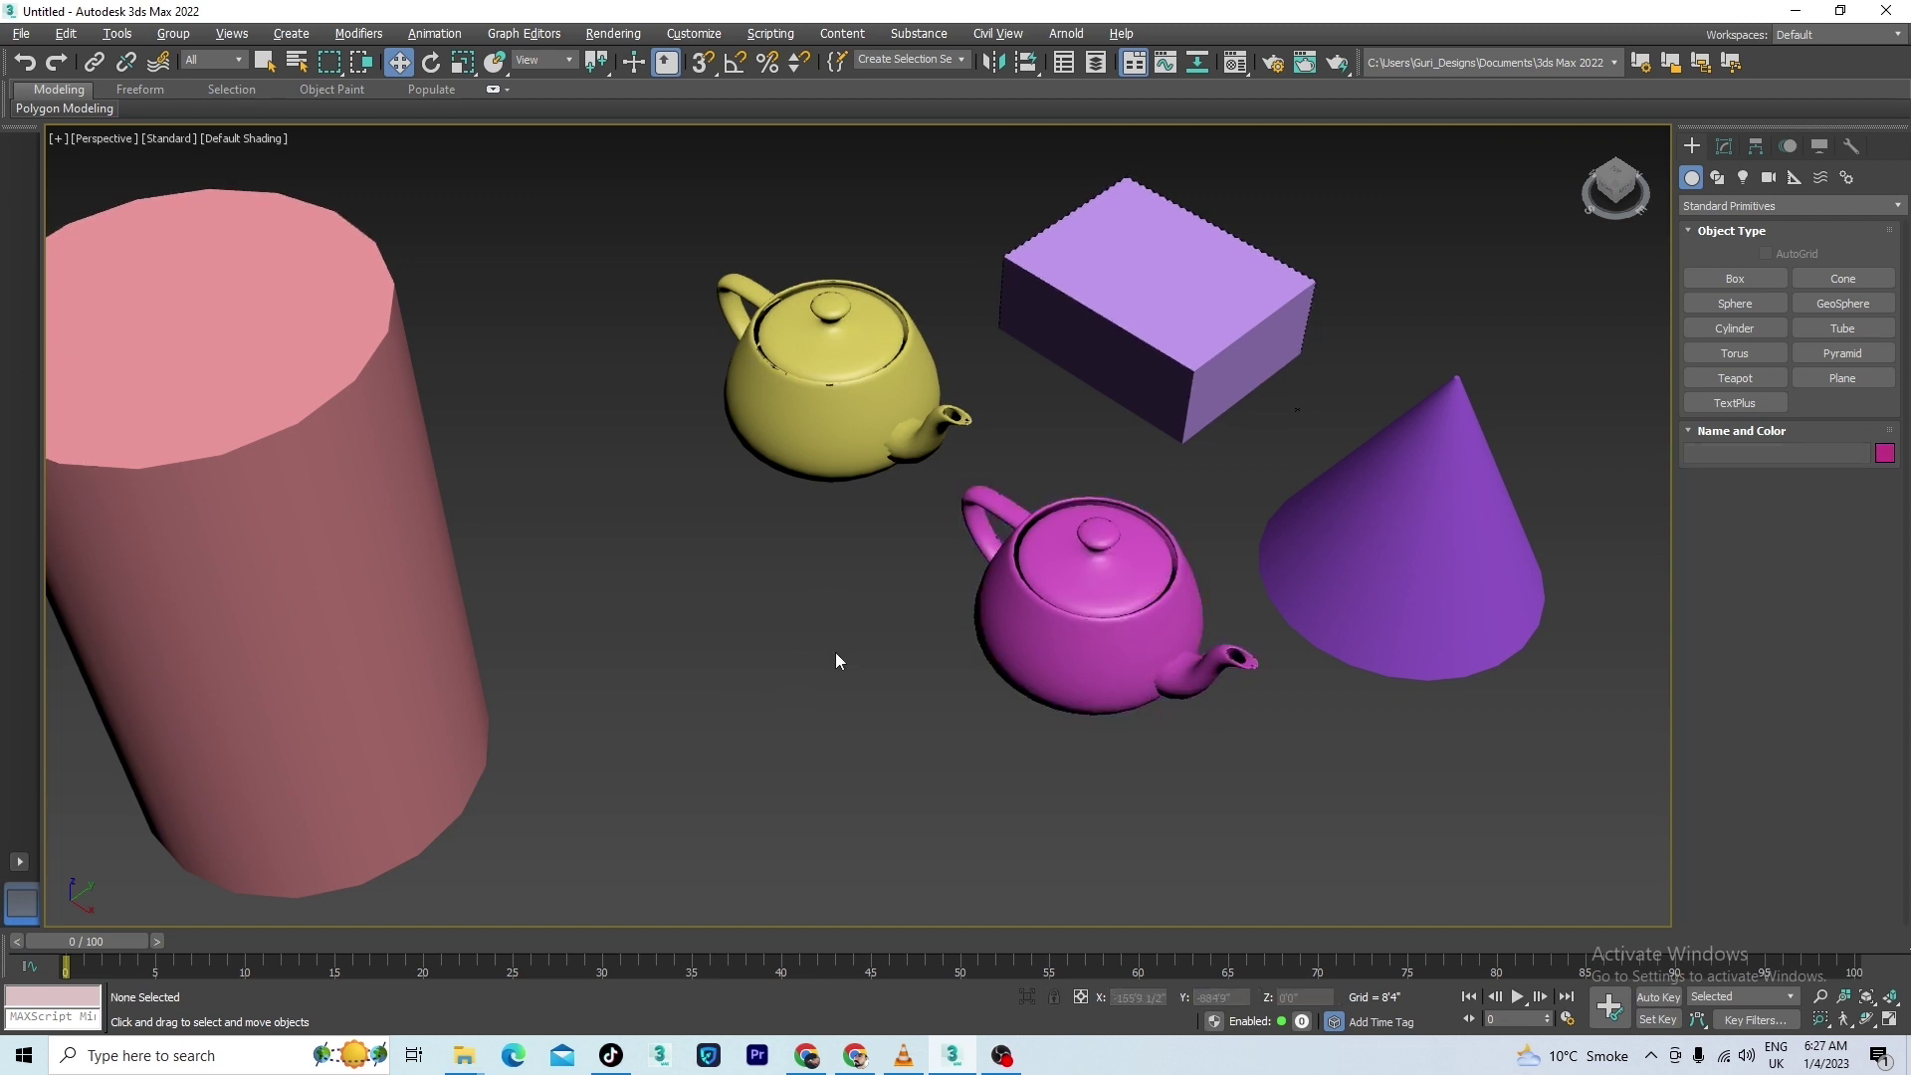
Align the yellow teapot to the magenta teapot, and undo the alignment.
key(alt+a)
click(968, 543)
click(831, 385)
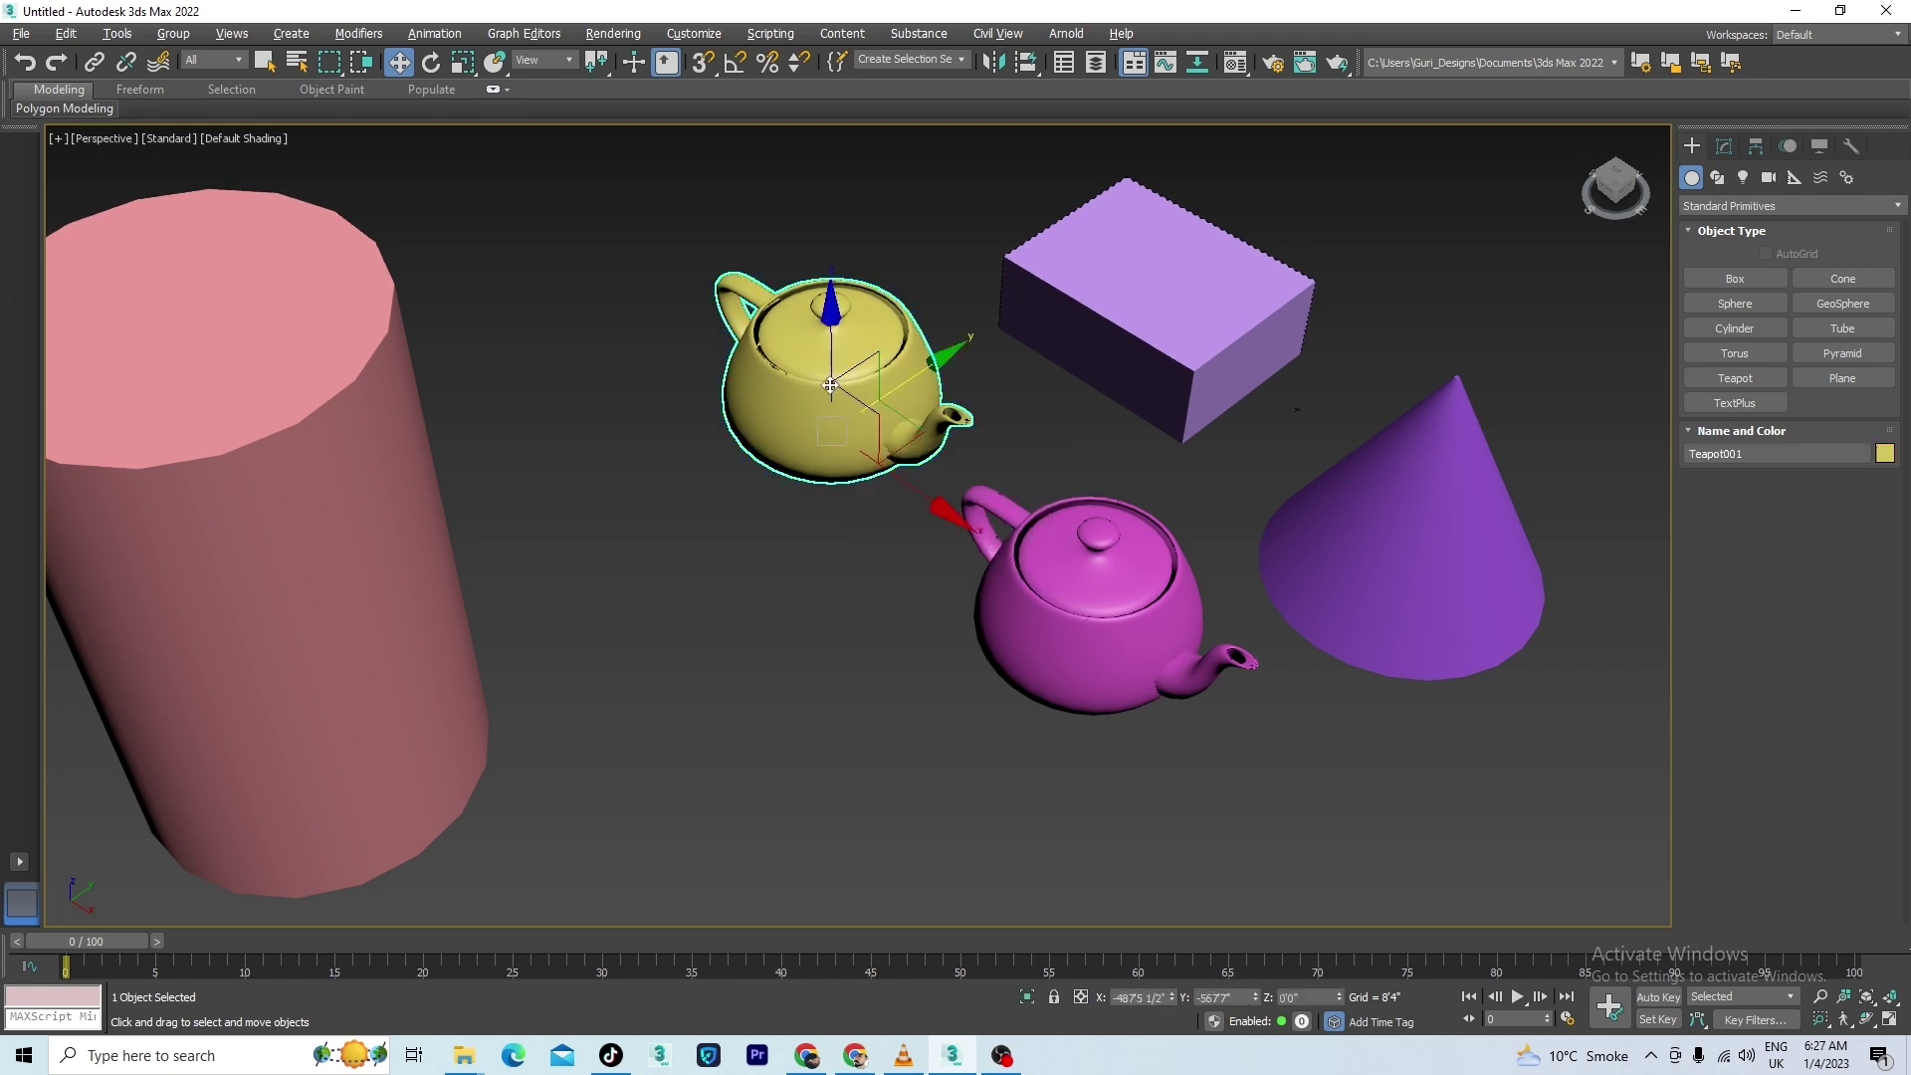
key(alt+a)
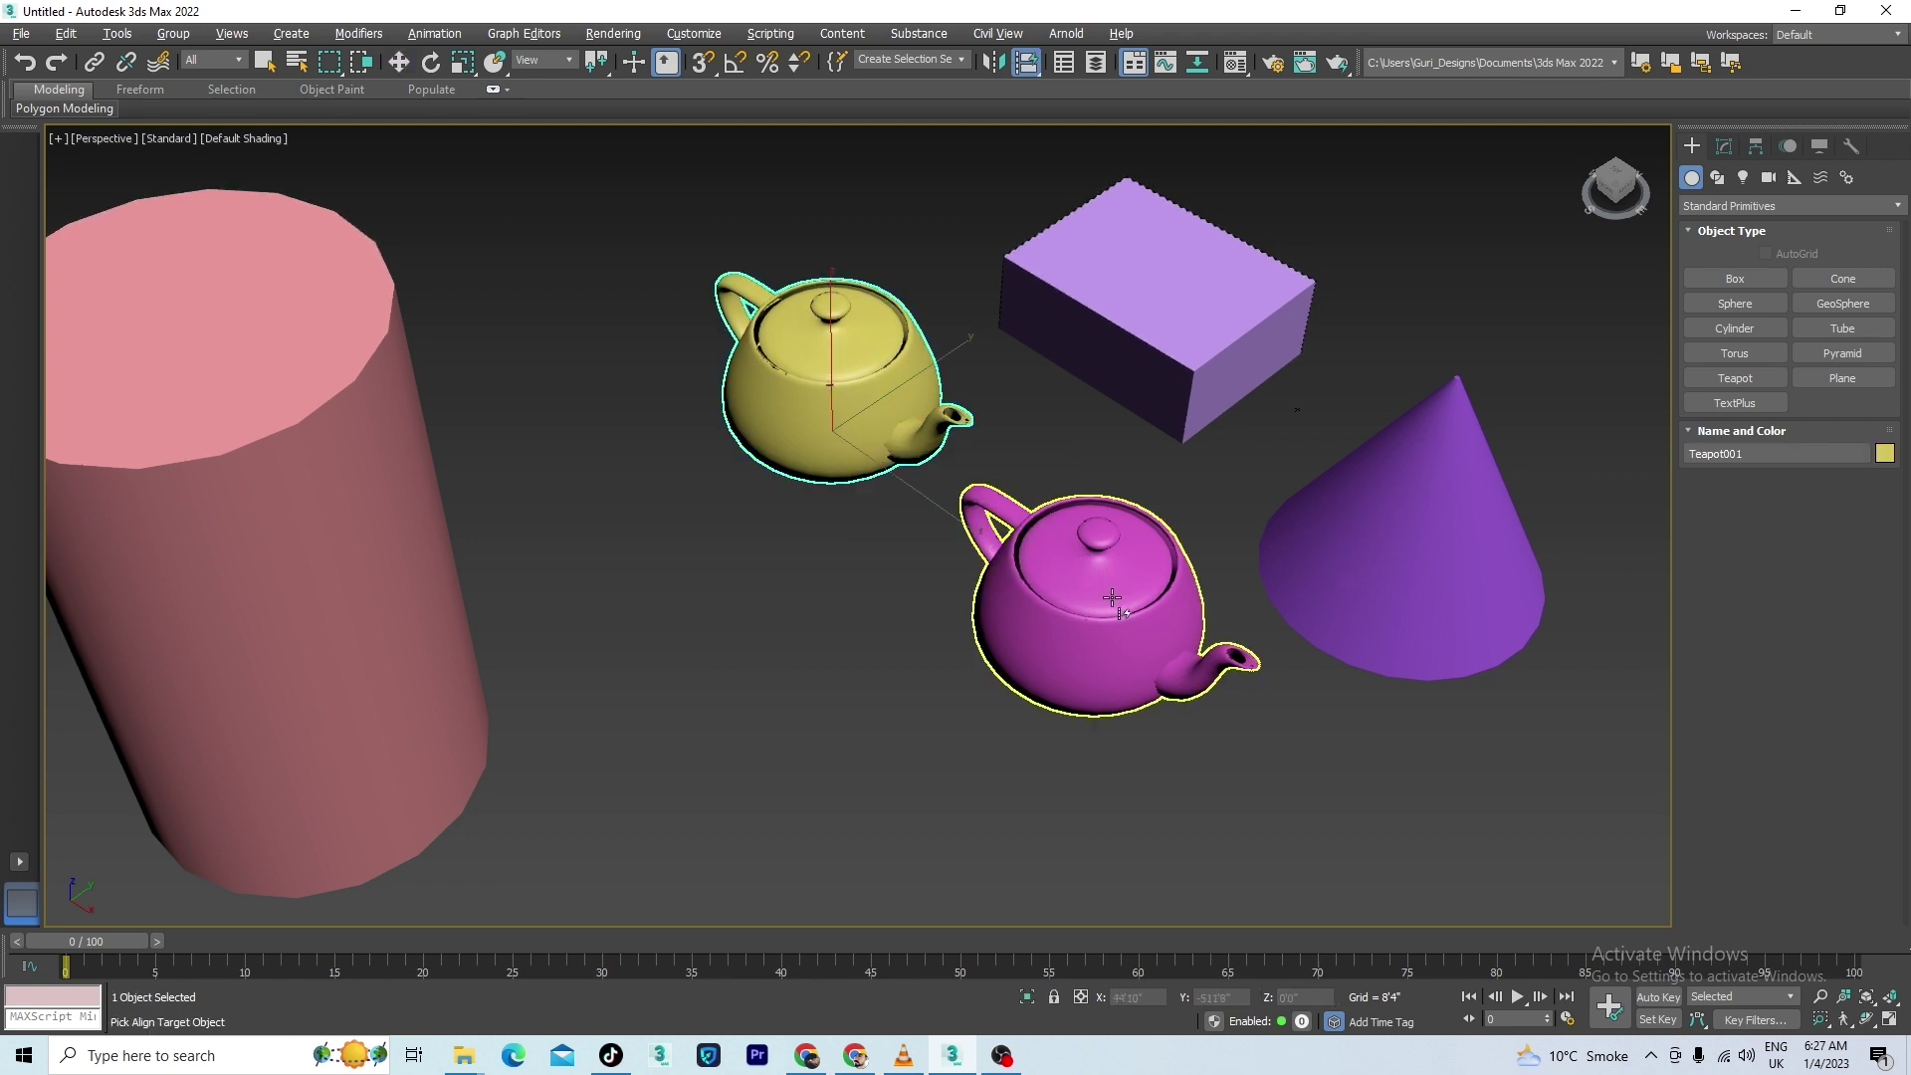
click(1110, 602)
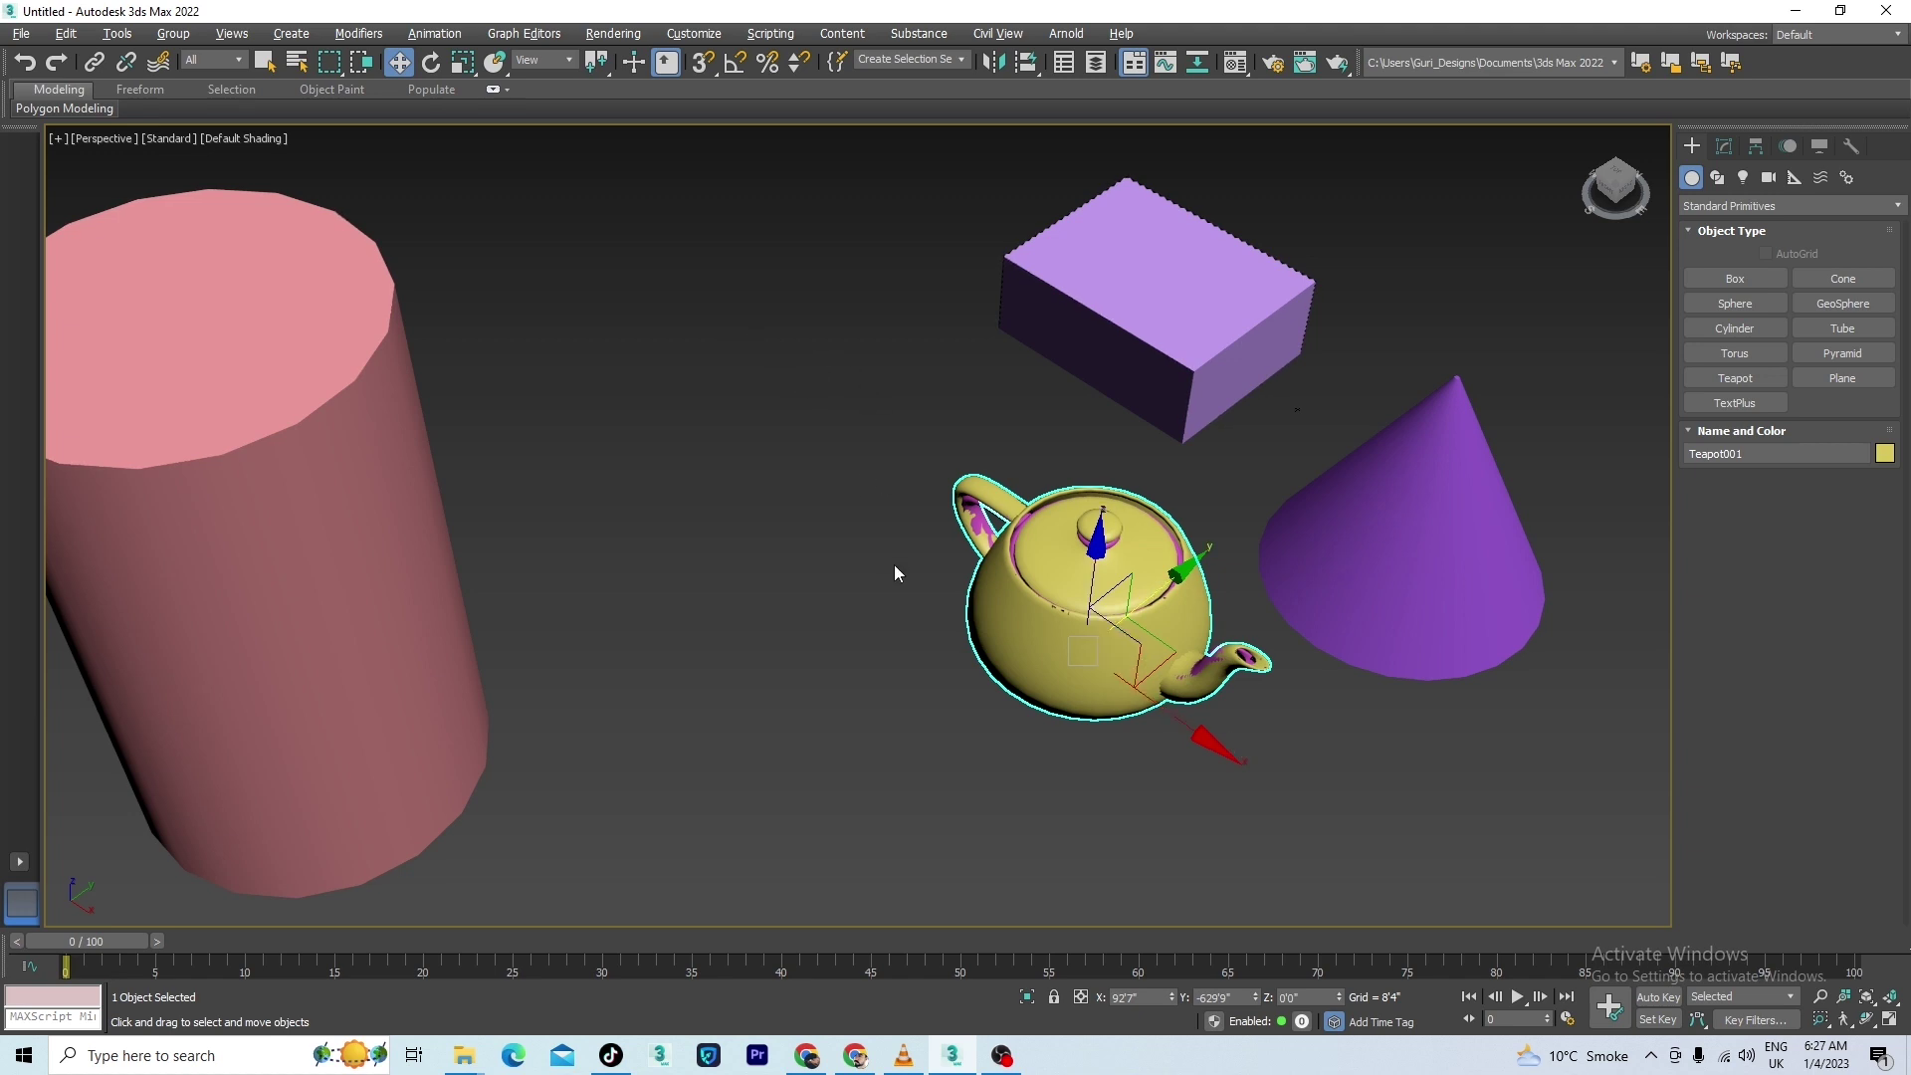
key(ctrl+z)
Align the magenta teapot to the yellow teapot.
click(1069, 633)
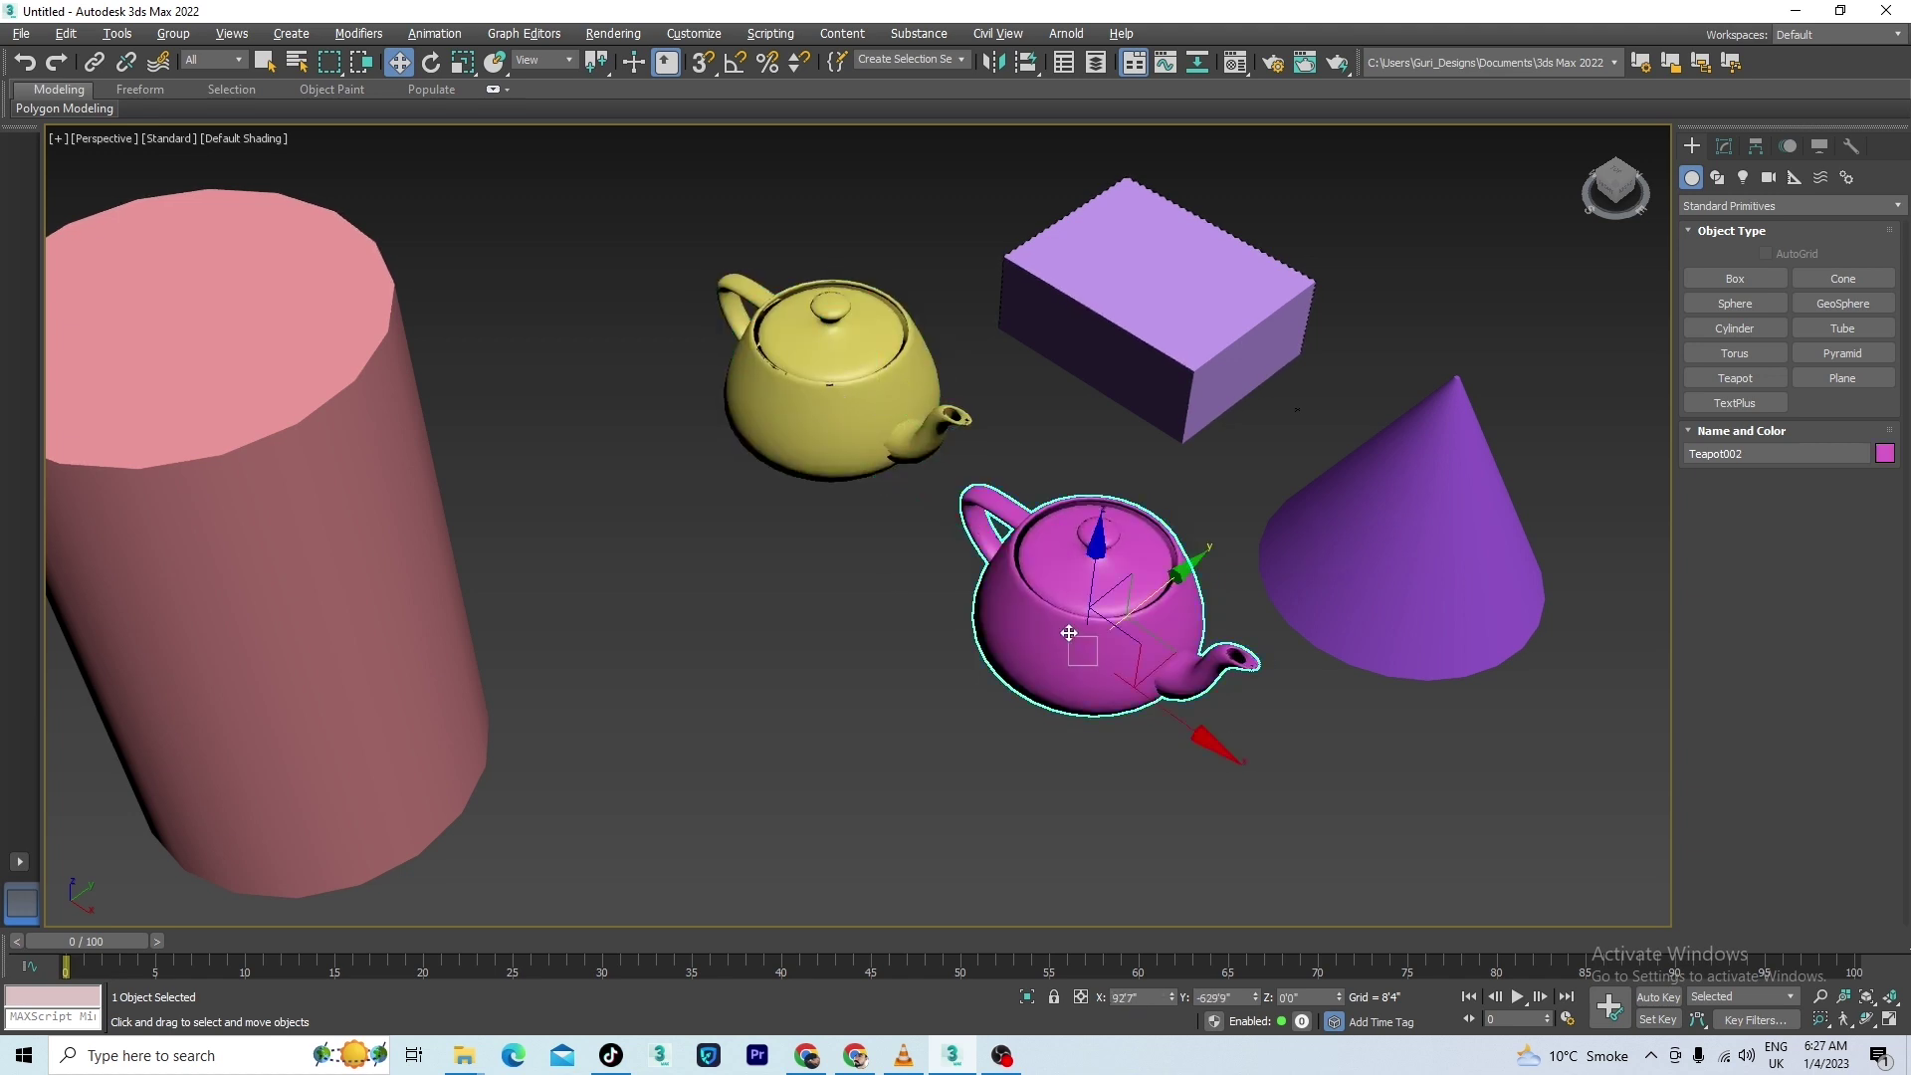
key(alt+a)
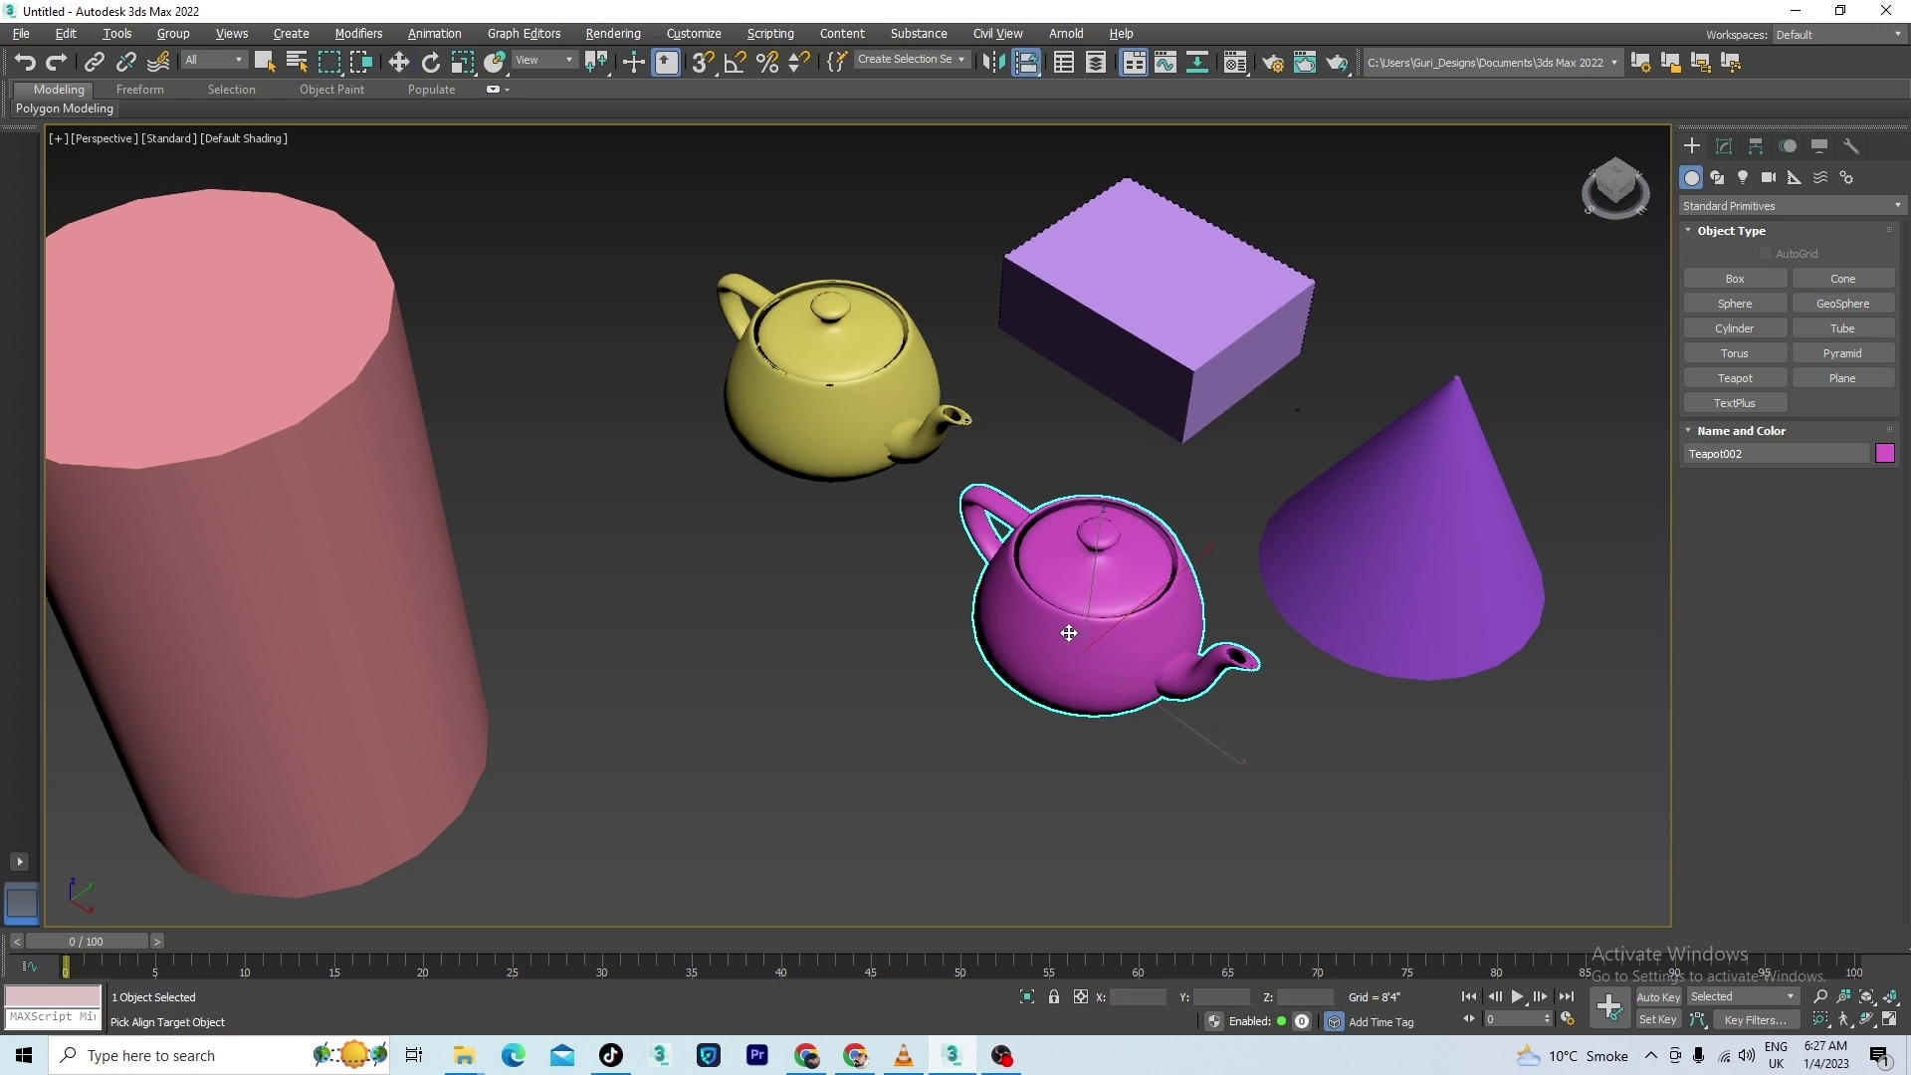
click(796, 416)
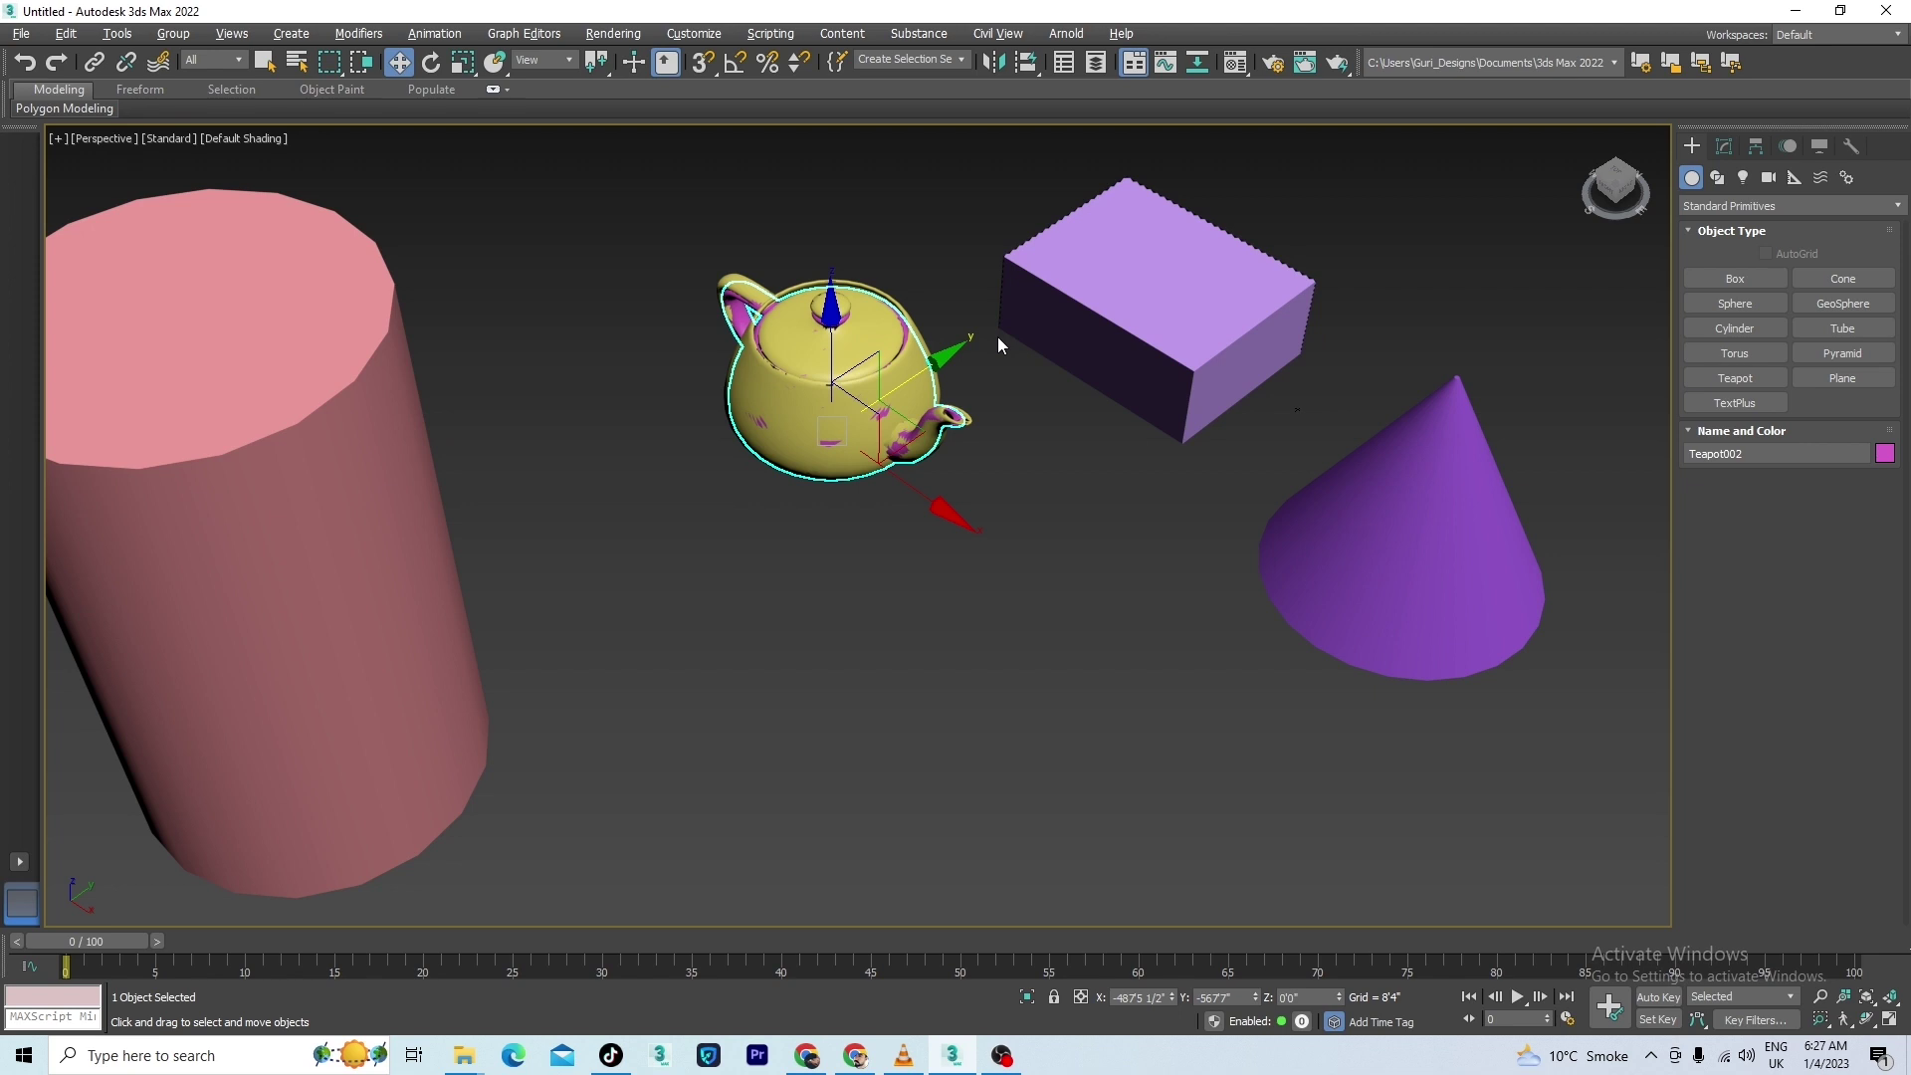
Align the magenta teapot to the purple box, and undo both alignments of the magenta teapot.
key(alt+a)
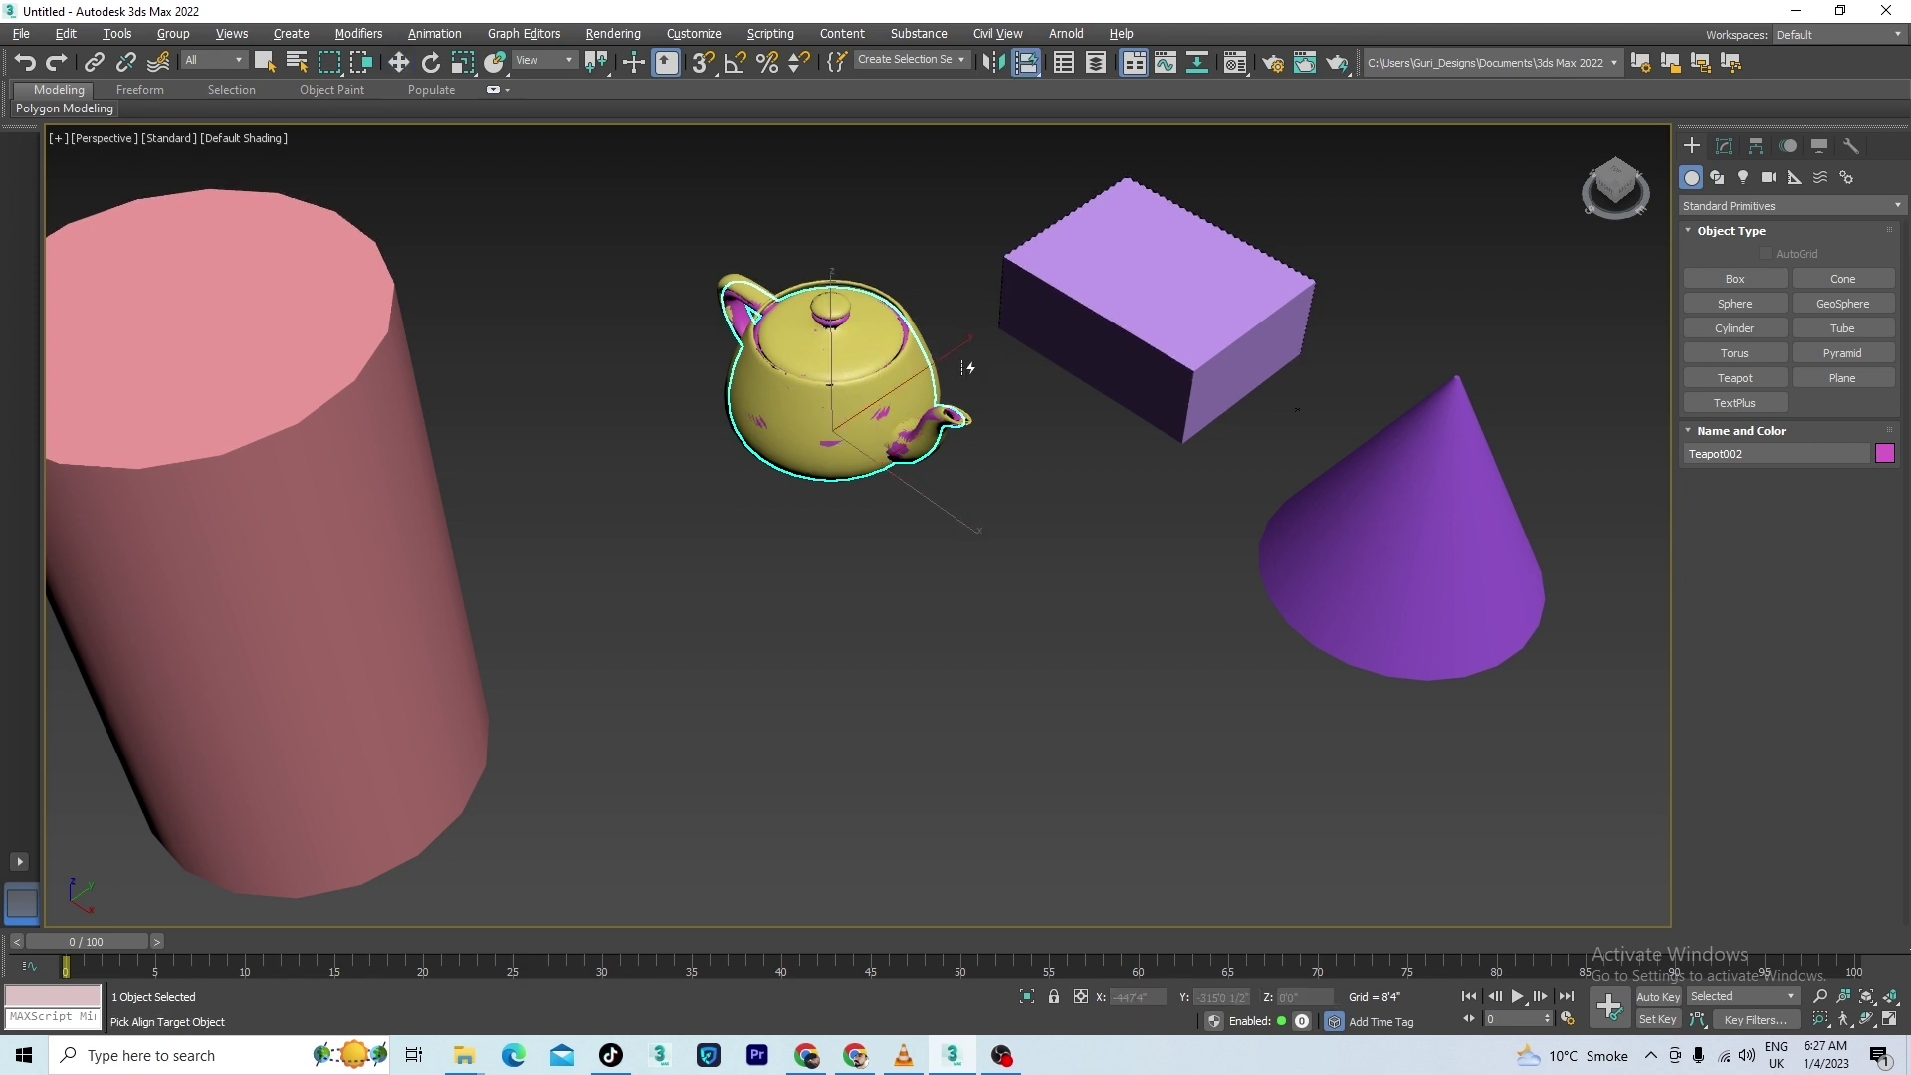
click(1125, 305)
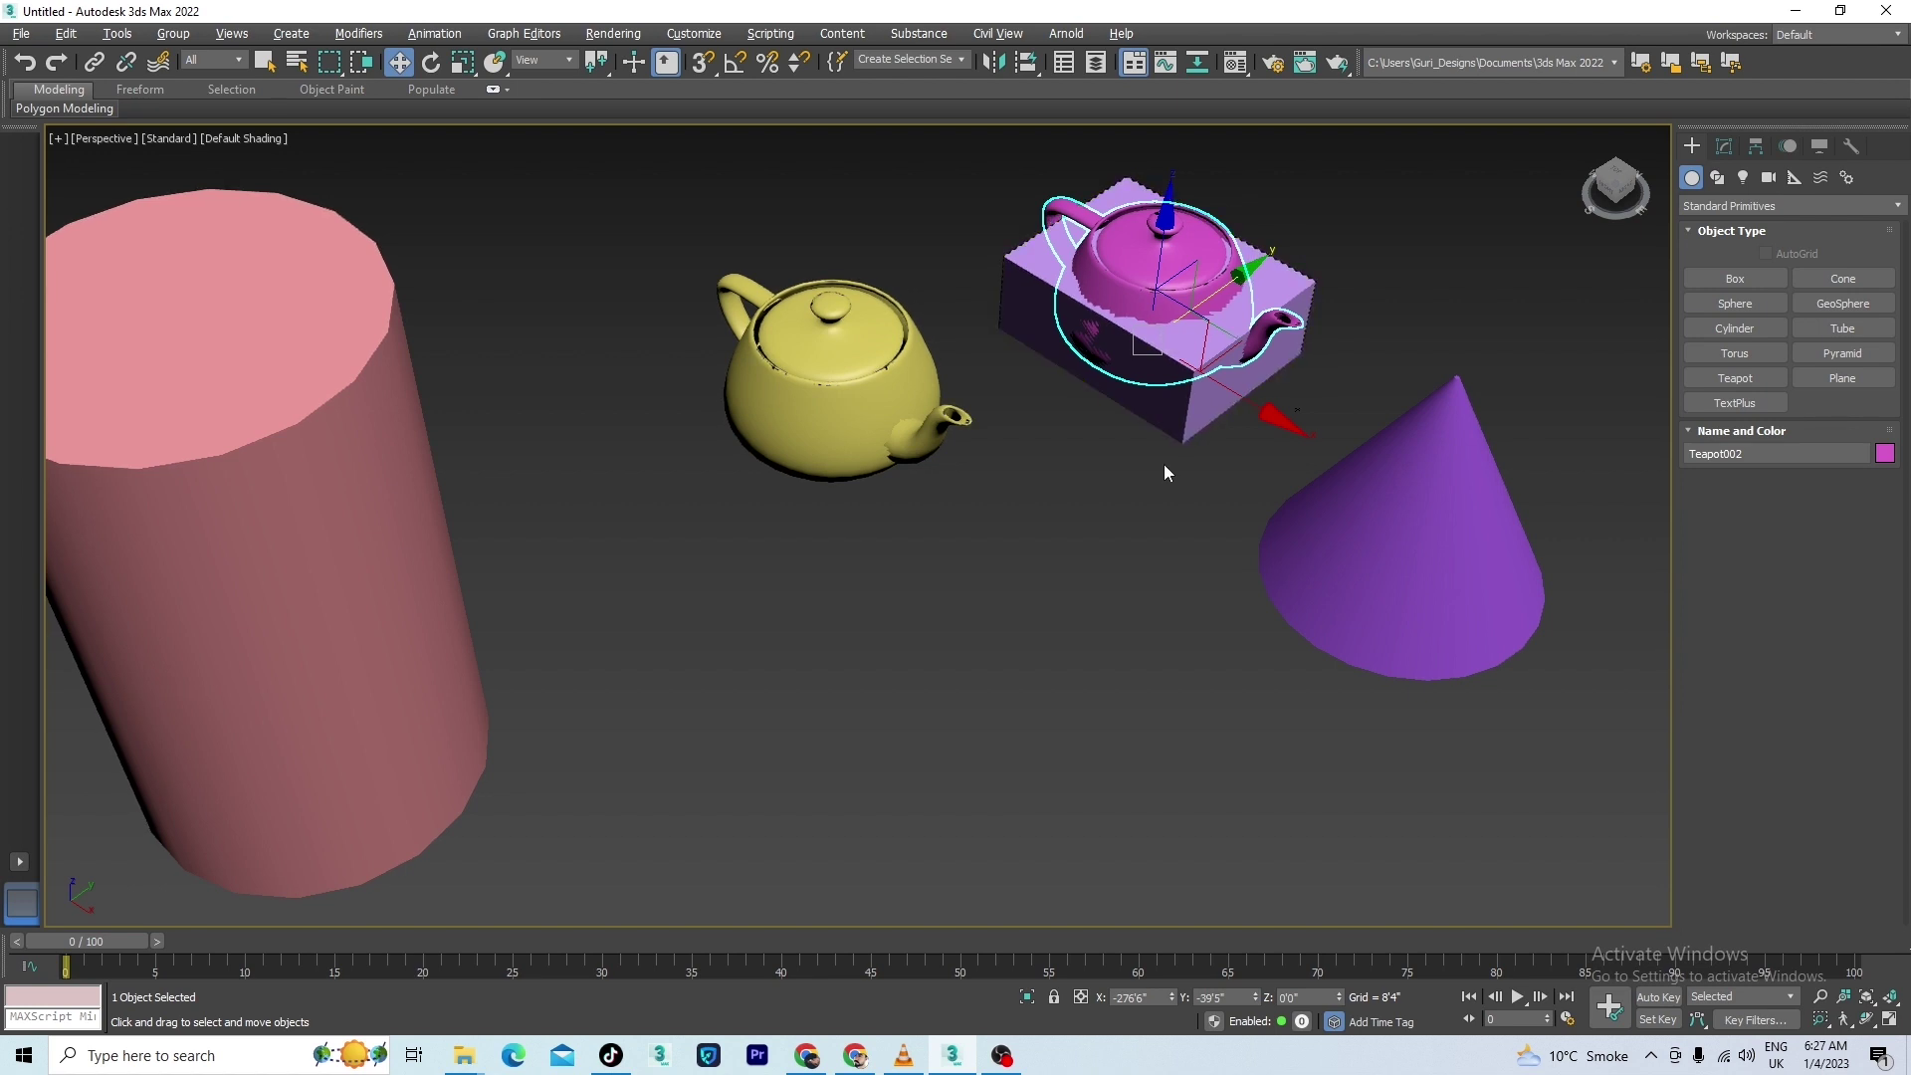
key(ctrl+z)
key(ctrl+z)
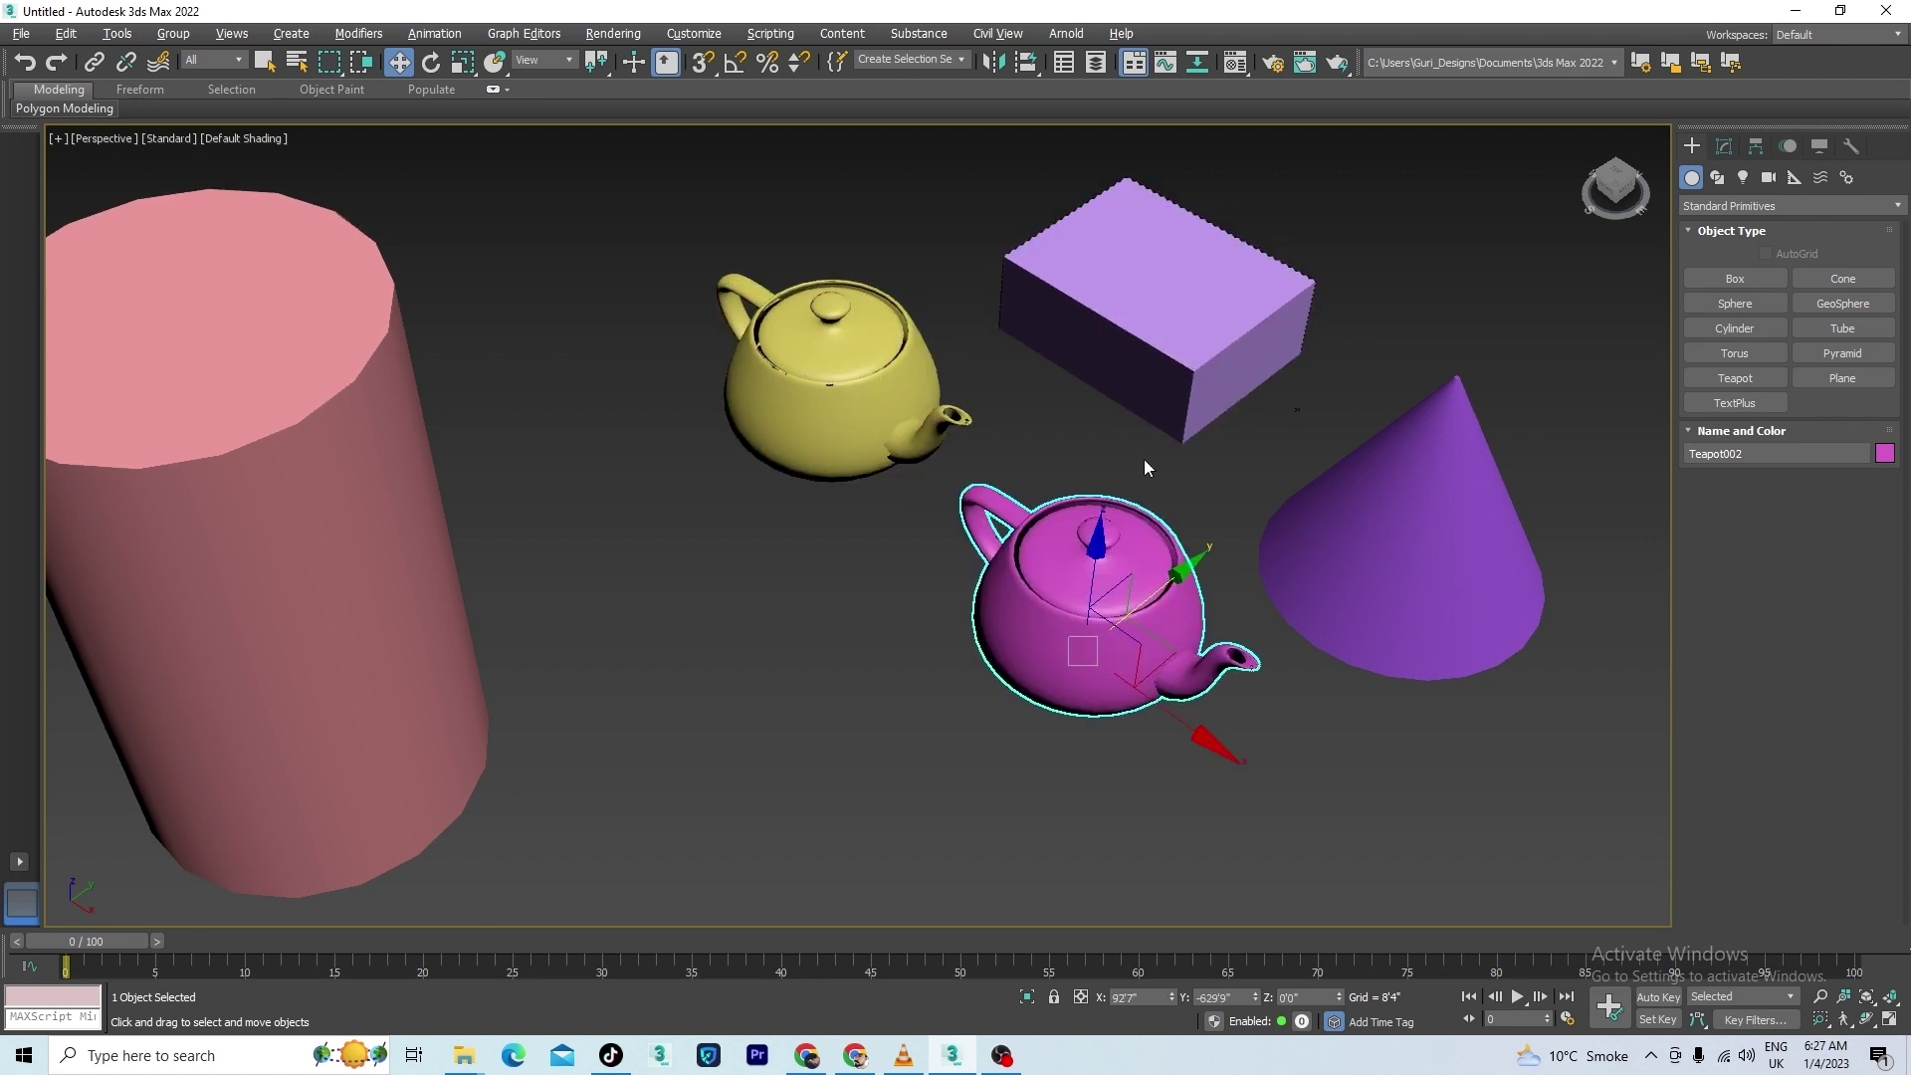
scroll(870, 486, down, 3)
scroll(870, 486, down, 4)
middle_drag(1185, 517, 1208, 587)
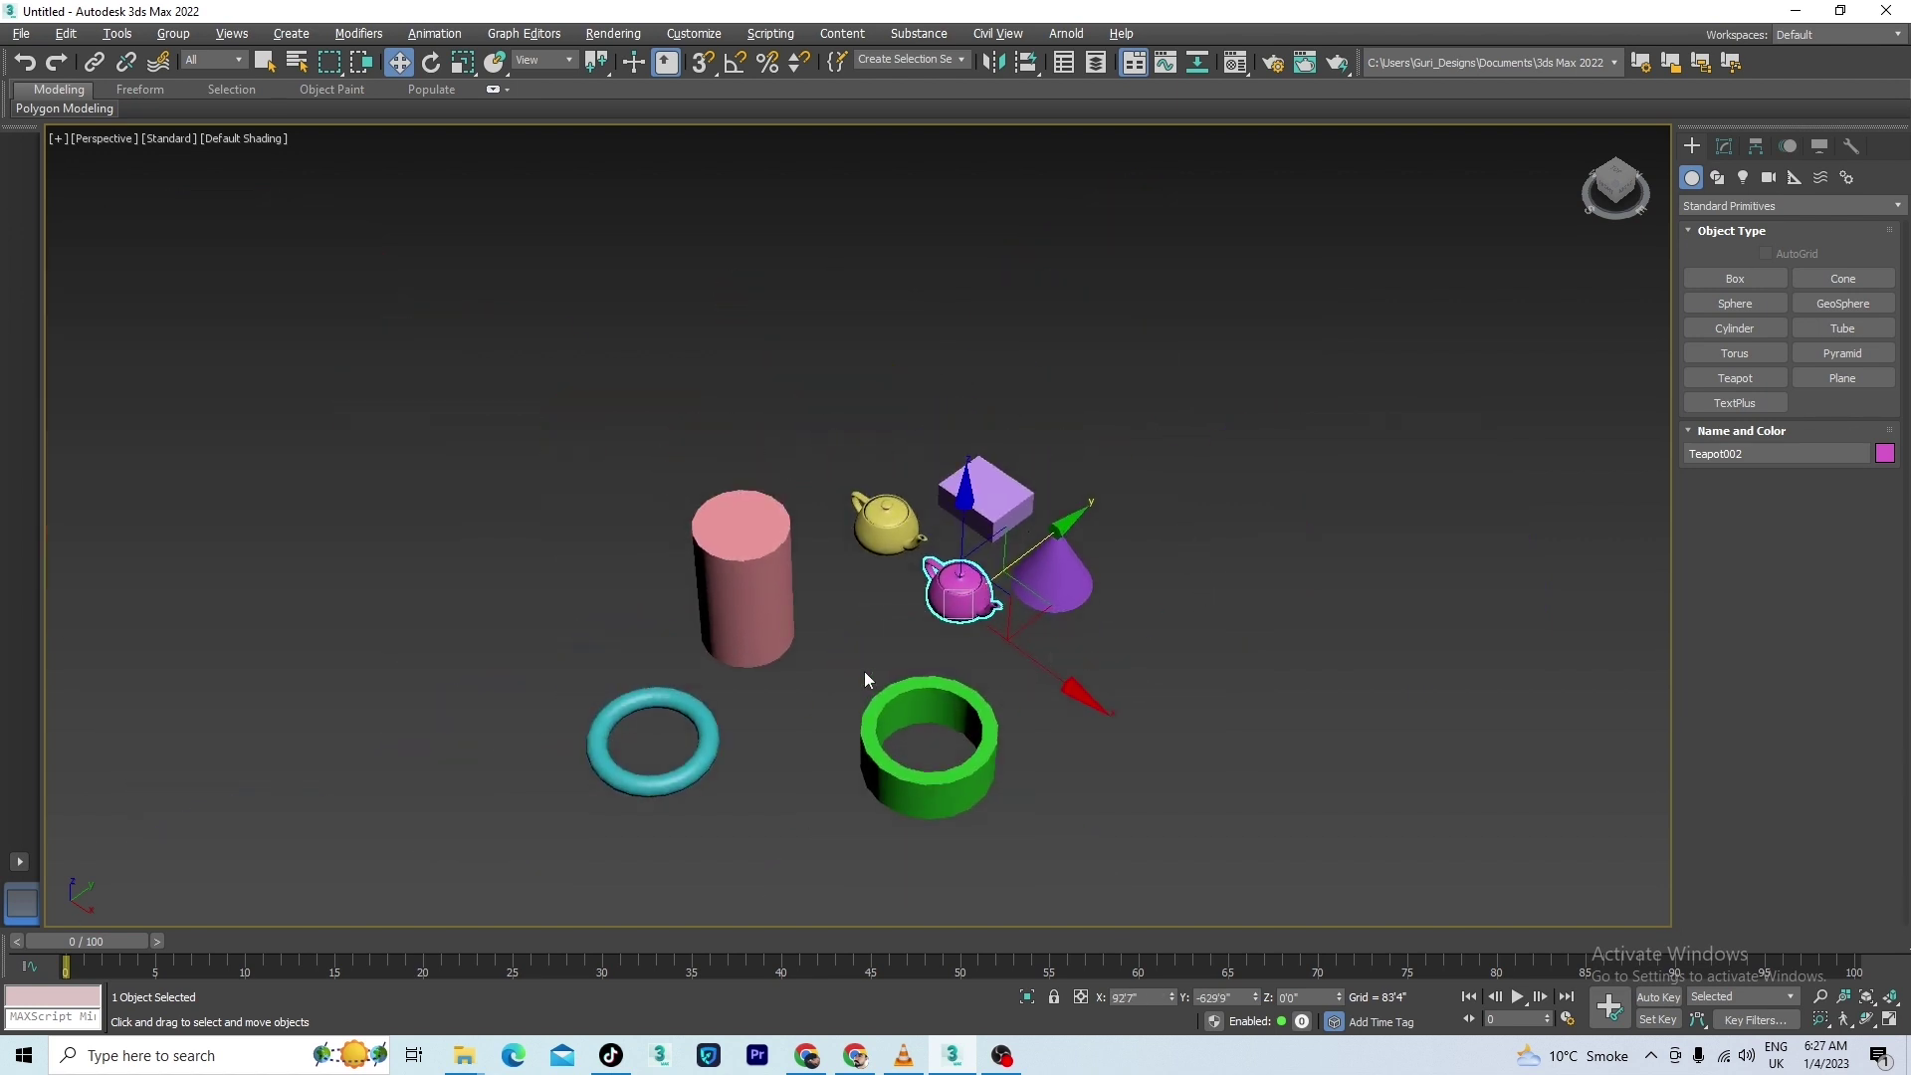